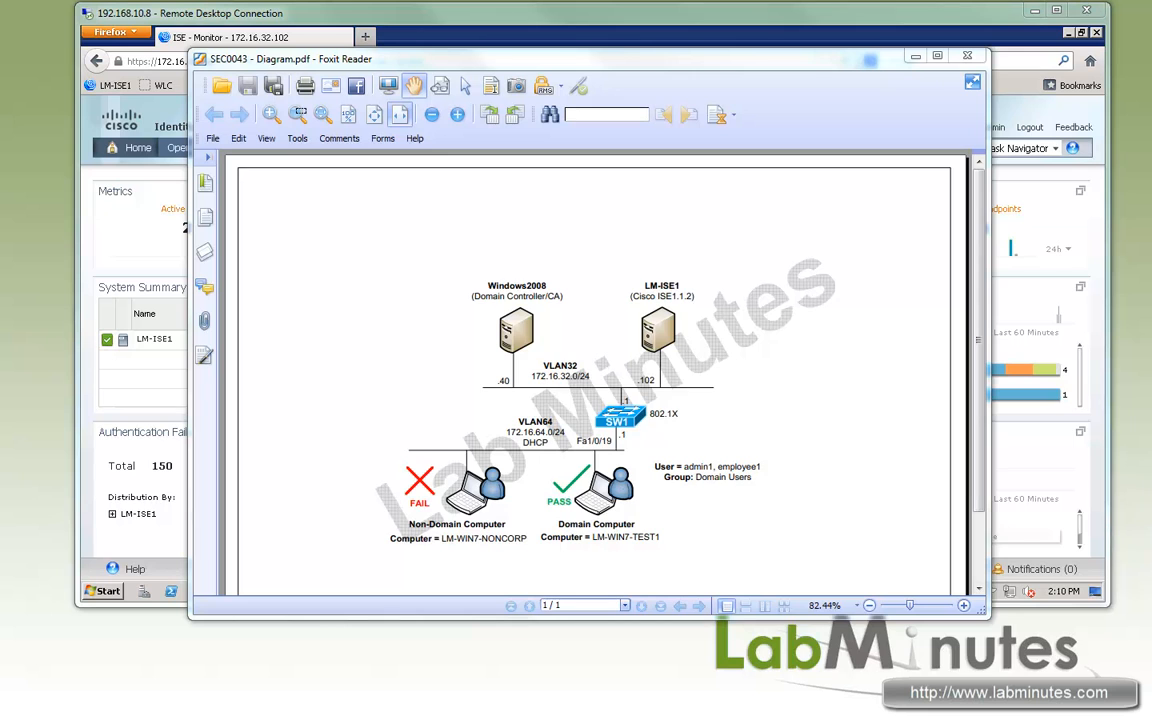
- Show the running configuration of switch interface f1/0/19 and review its authentication order, priority and access-group lines
{"action": "key", "text": "alt+Tab"}
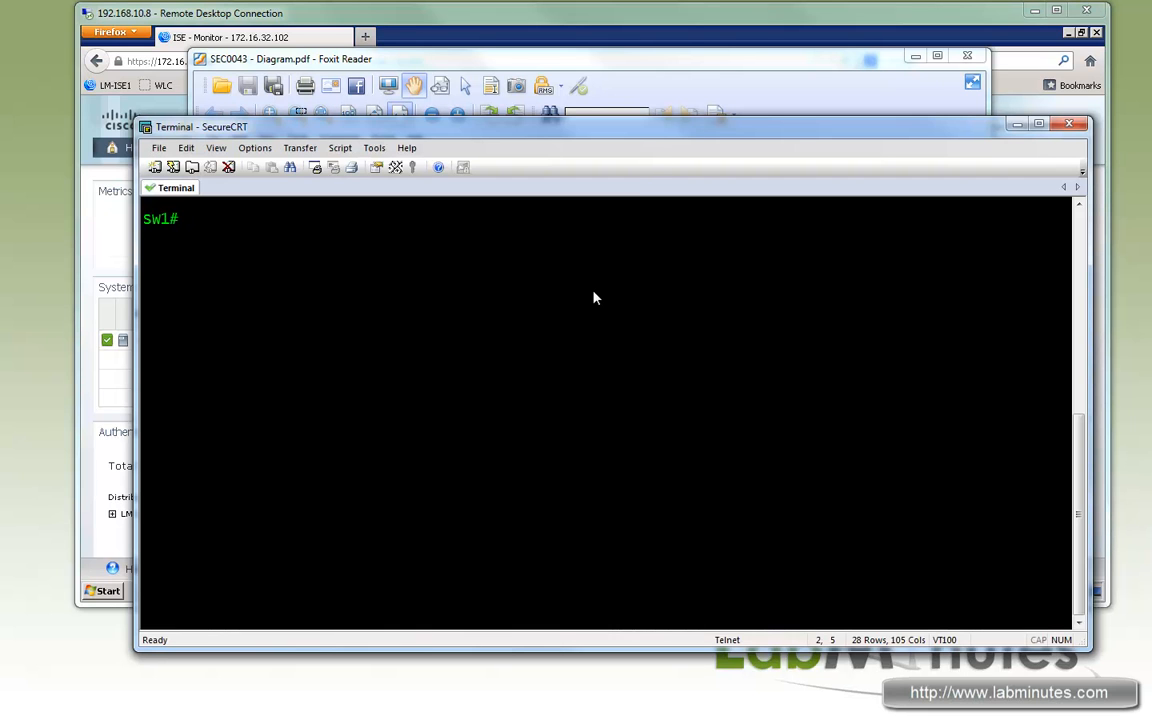
{"action": "type", "text": "sh run int f1/0/19"}
{"action": "key", "text": "Return"}
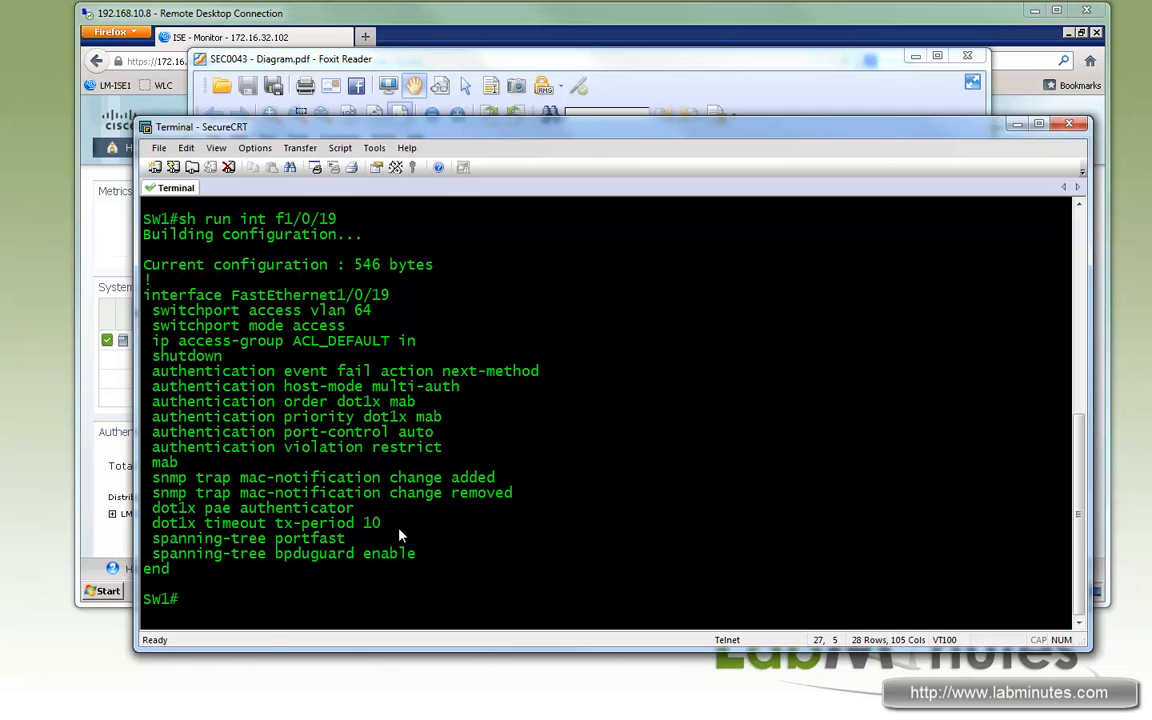
{"action": "left_click_drag", "start_coordinate": [157, 508], "coordinate": [400, 530]}
{"action": "left_click_drag", "start_coordinate": [284, 401], "coordinate": [407, 418]}
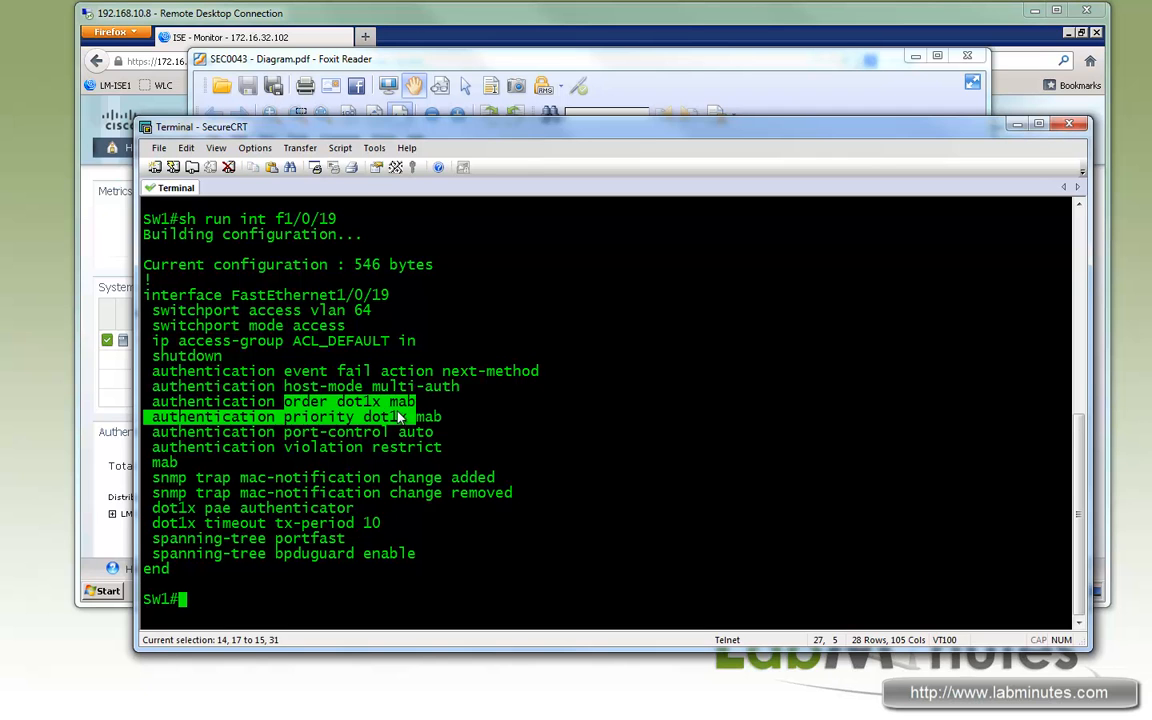
{"action": "left_click_drag", "start_coordinate": [205, 341], "coordinate": [398, 341]}
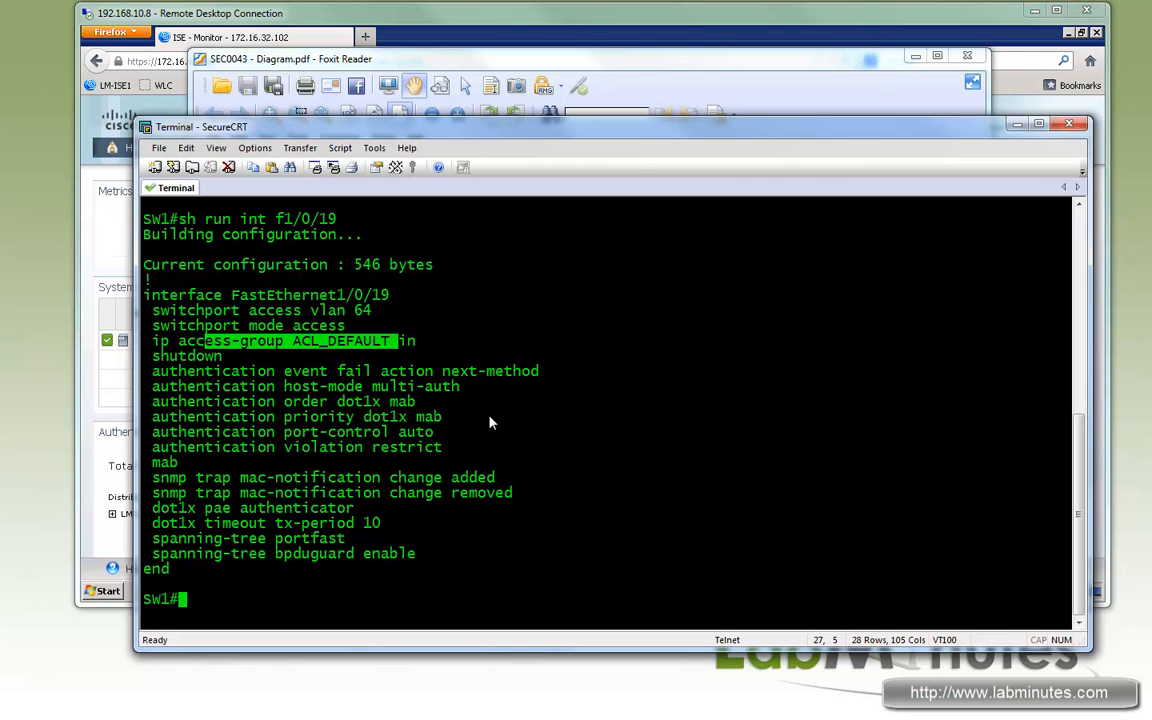
- Return to the ISE console and open the External Identity Sources administration page
{"action": "left_click", "coordinate": [627, 62]}
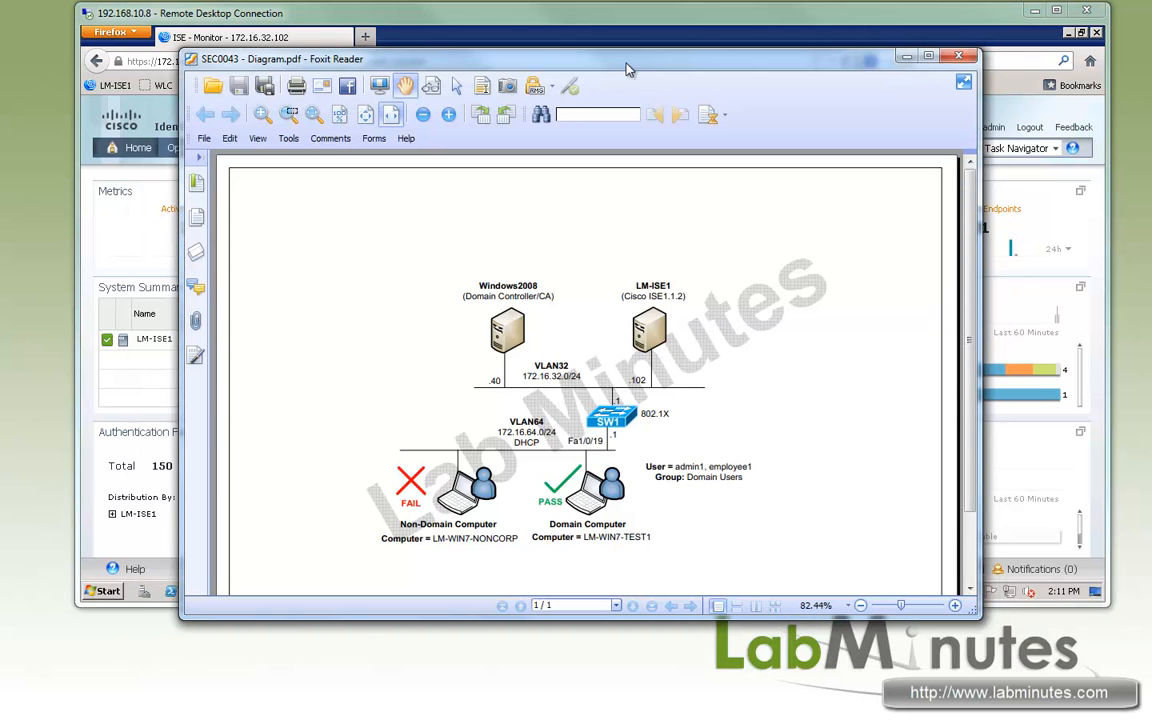
{"action": "left_click_drag", "start_coordinate": [626, 63], "coordinate": [627, 68]}
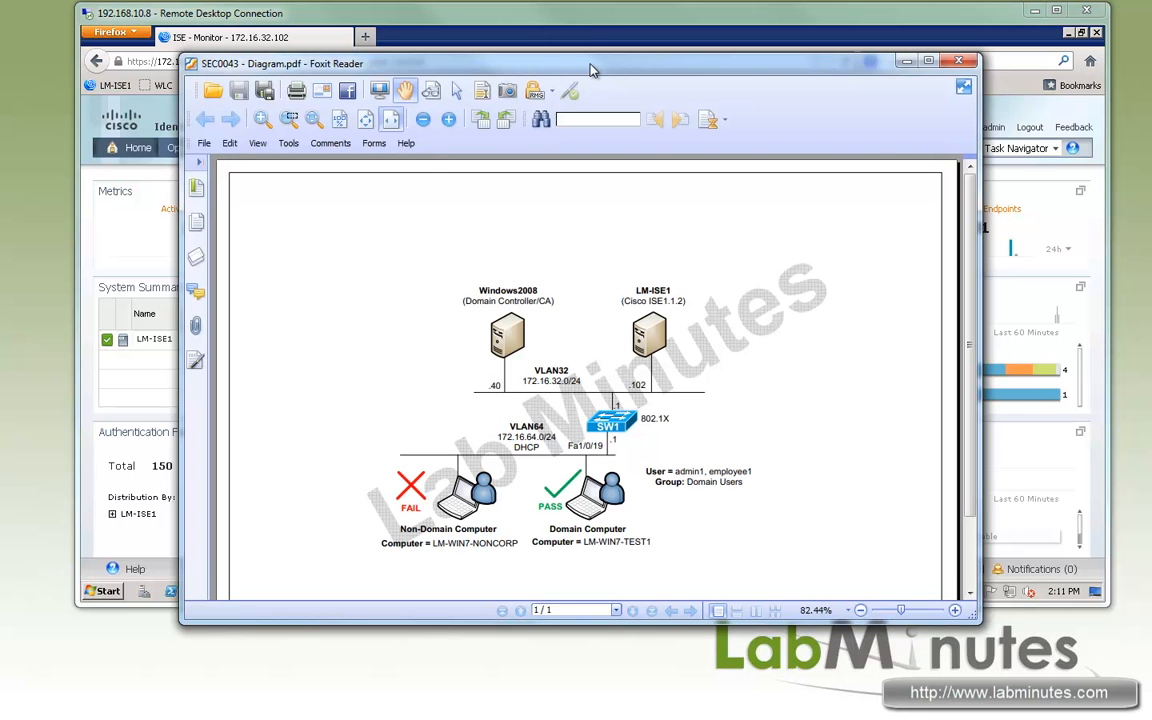
{"action": "left_click", "coordinate": [532, 20]}
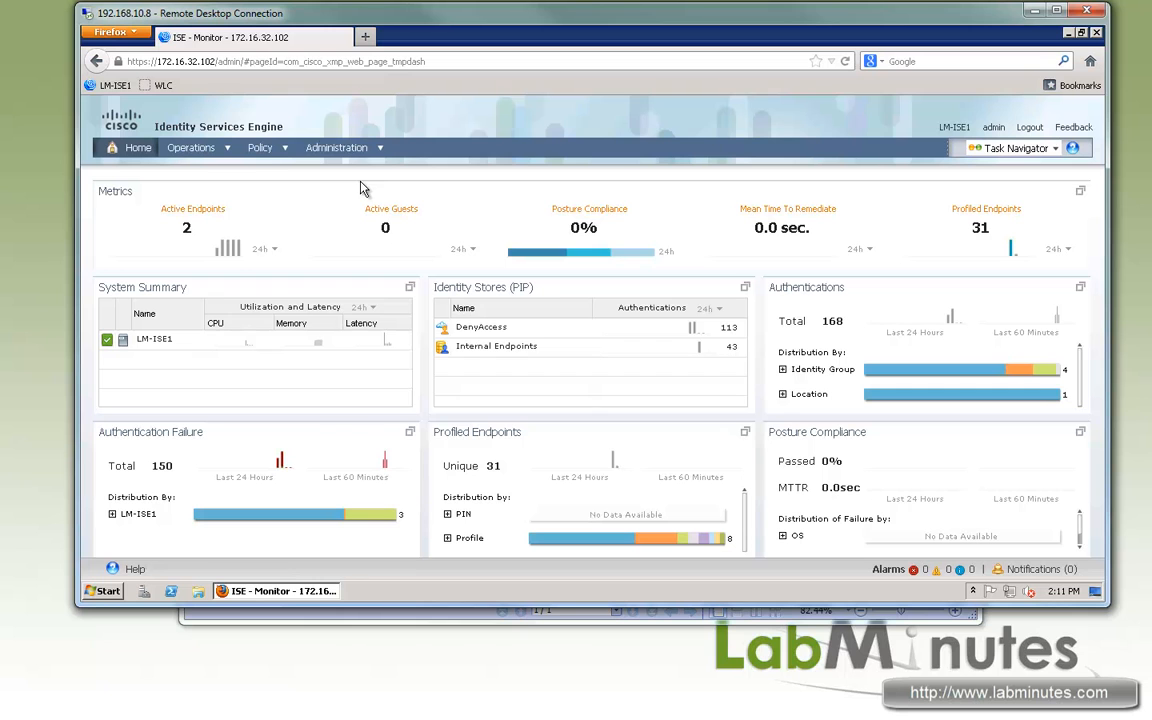
{"action": "mouse_move", "coordinate": [366, 155]}
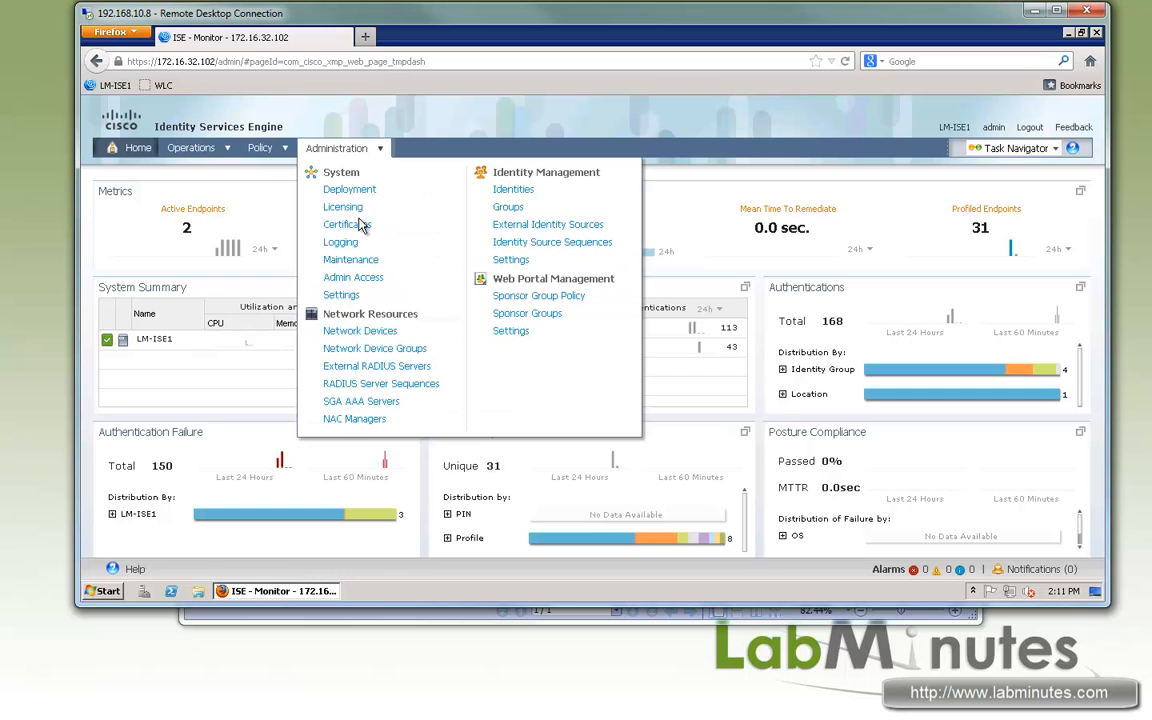
{"action": "left_click", "coordinate": [527, 228]}
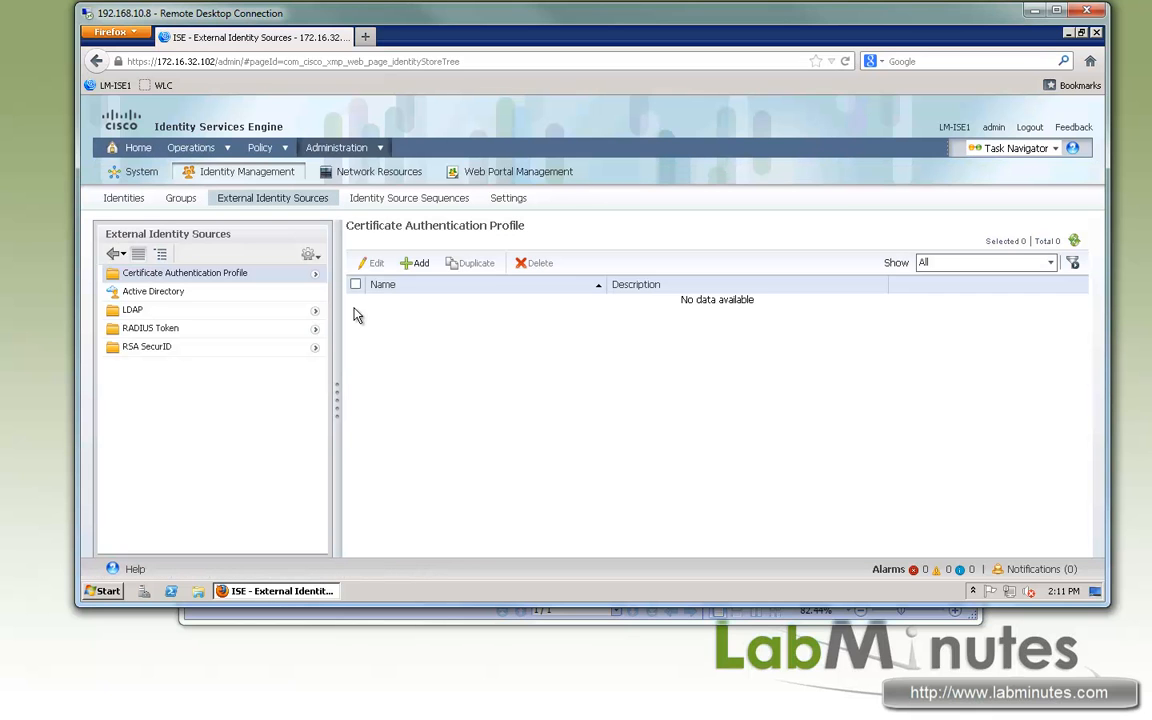
- Open the Active Directory identity source AD1 and review the ISE node's domain join status
{"action": "left_click", "coordinate": [160, 291]}
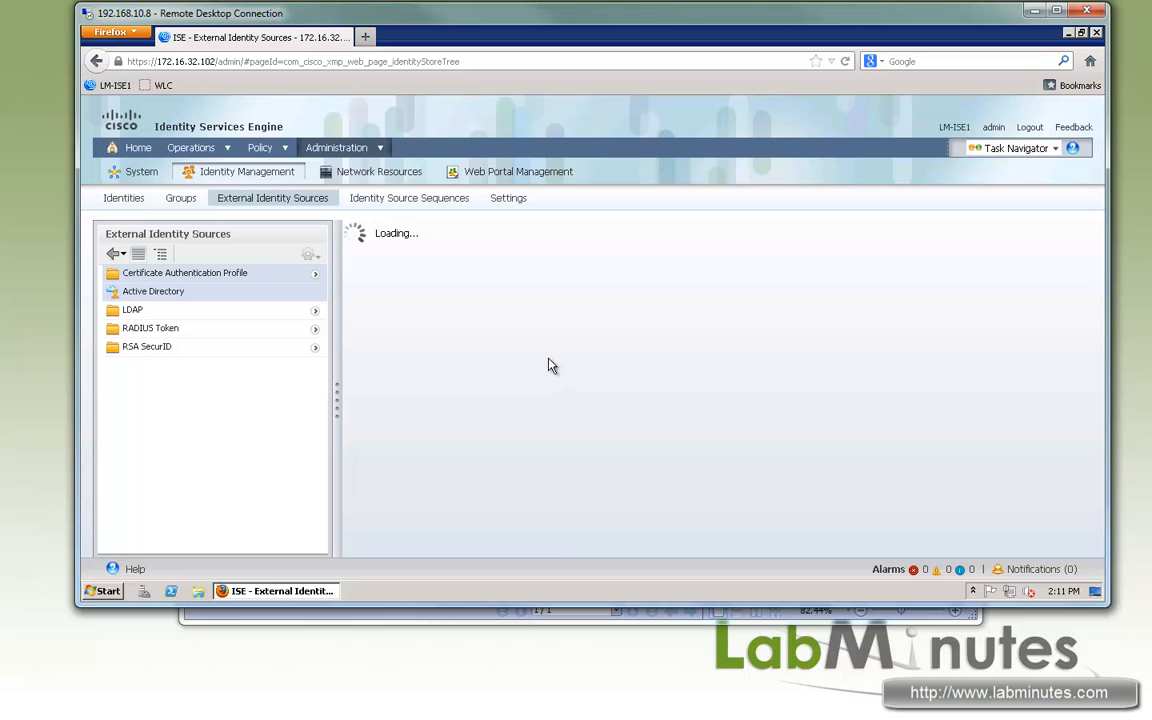
{"action": "left_click_drag", "start_coordinate": [666, 381], "coordinate": [674, 447]}
{"action": "left_click", "coordinate": [682, 430]}
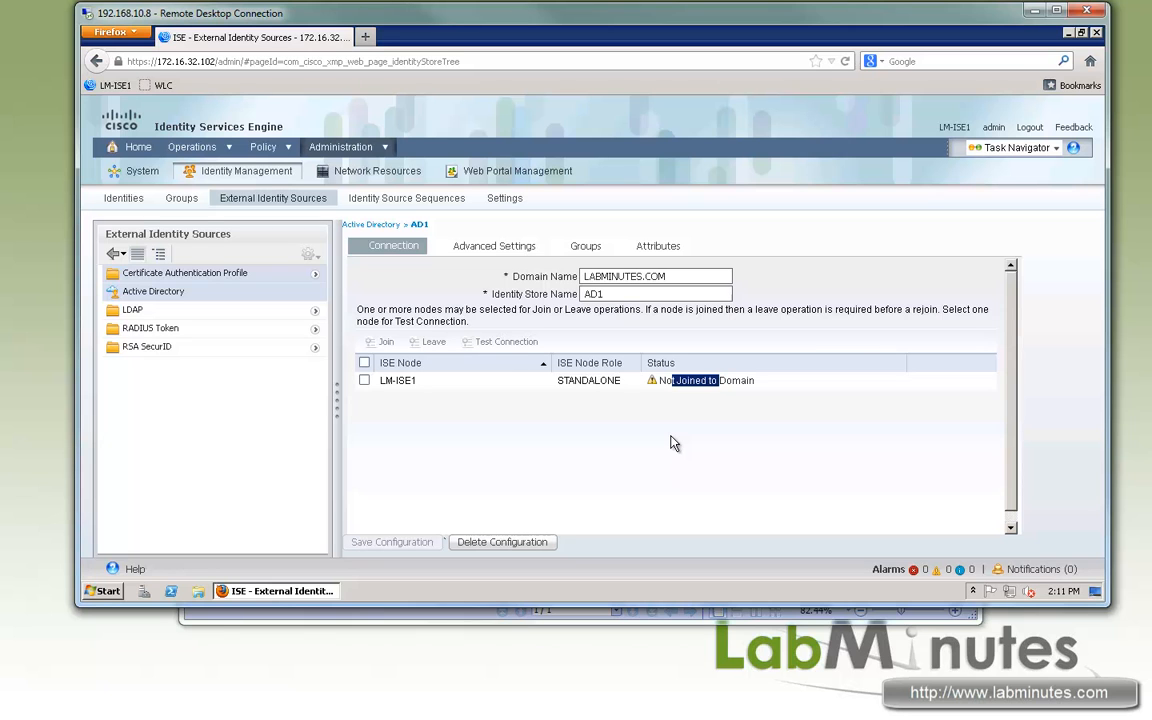
{"action": "left_click_drag", "start_coordinate": [678, 382], "coordinate": [714, 381]}
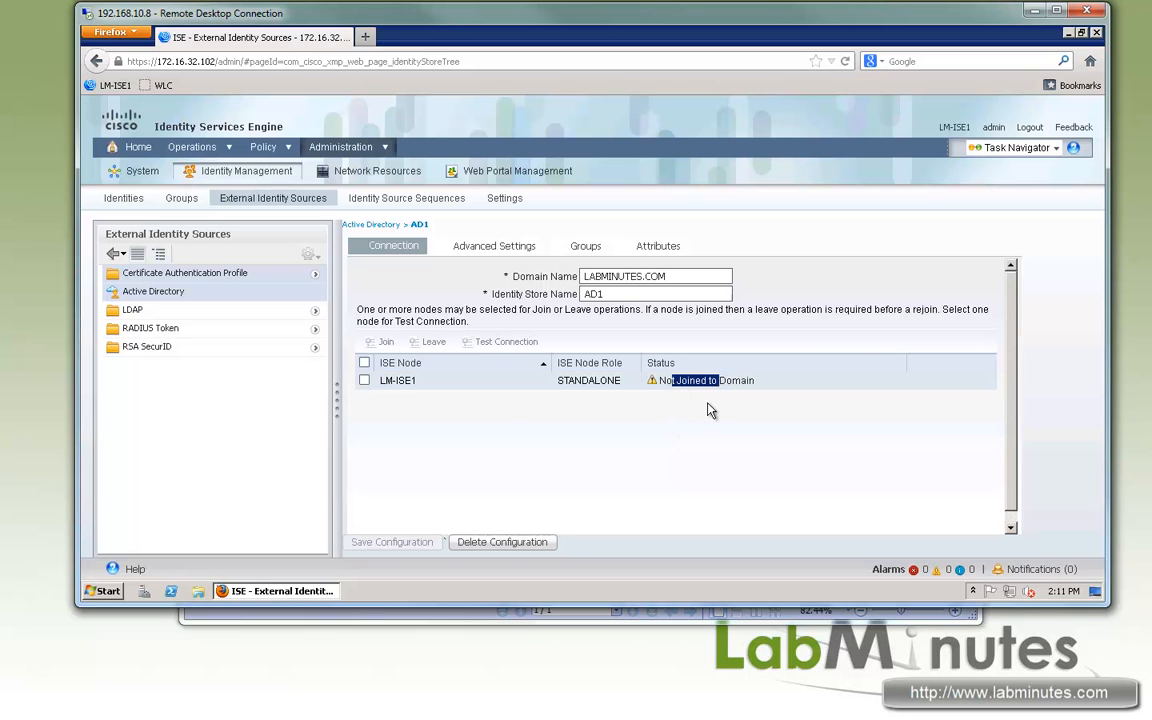
- Join node LM-ISE1 to the LABMINUTES.COM domain using user name ise_ad and the account password
{"action": "left_click", "coordinate": [364, 380]}
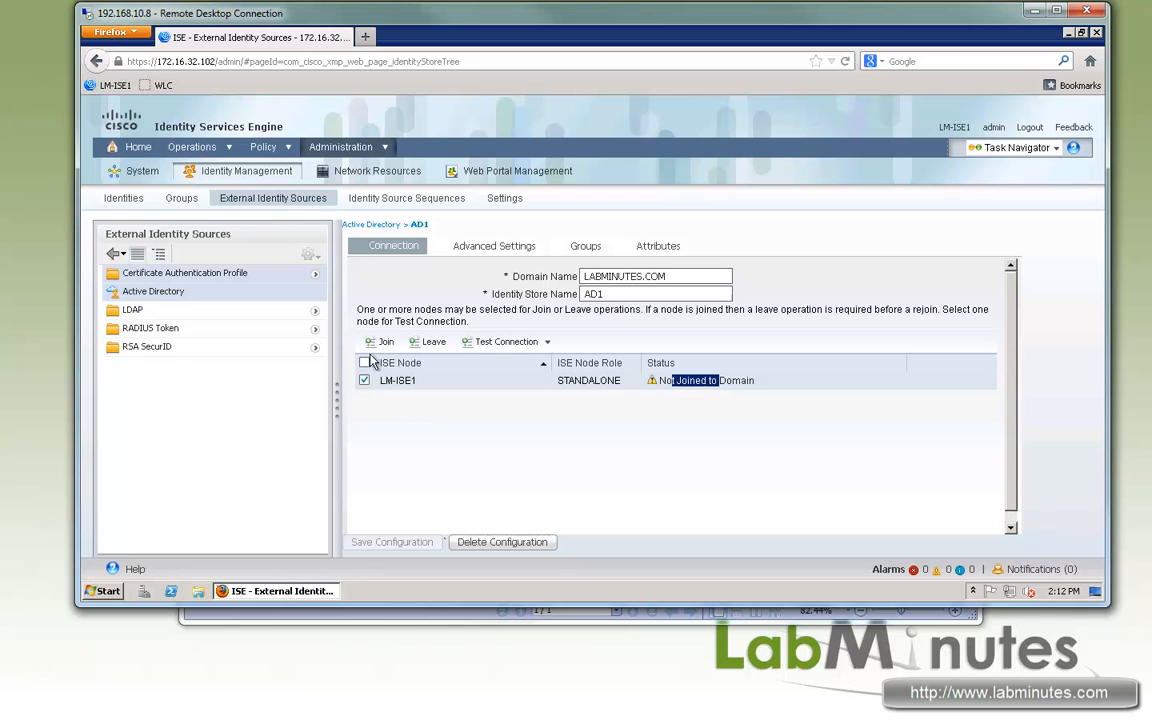
{"action": "left_click", "coordinate": [381, 342]}
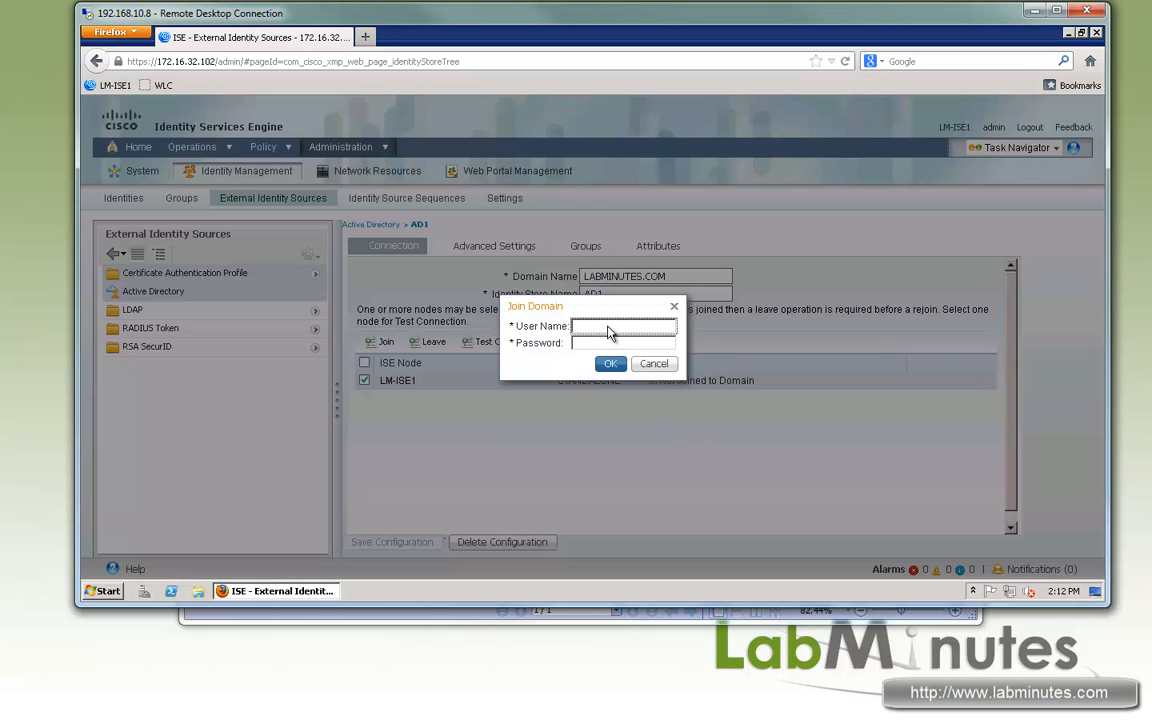
{"action": "type", "text": "ise_ad"}
{"action": "key", "text": "Tab"}
{"action": "type", "text": "•••••"}
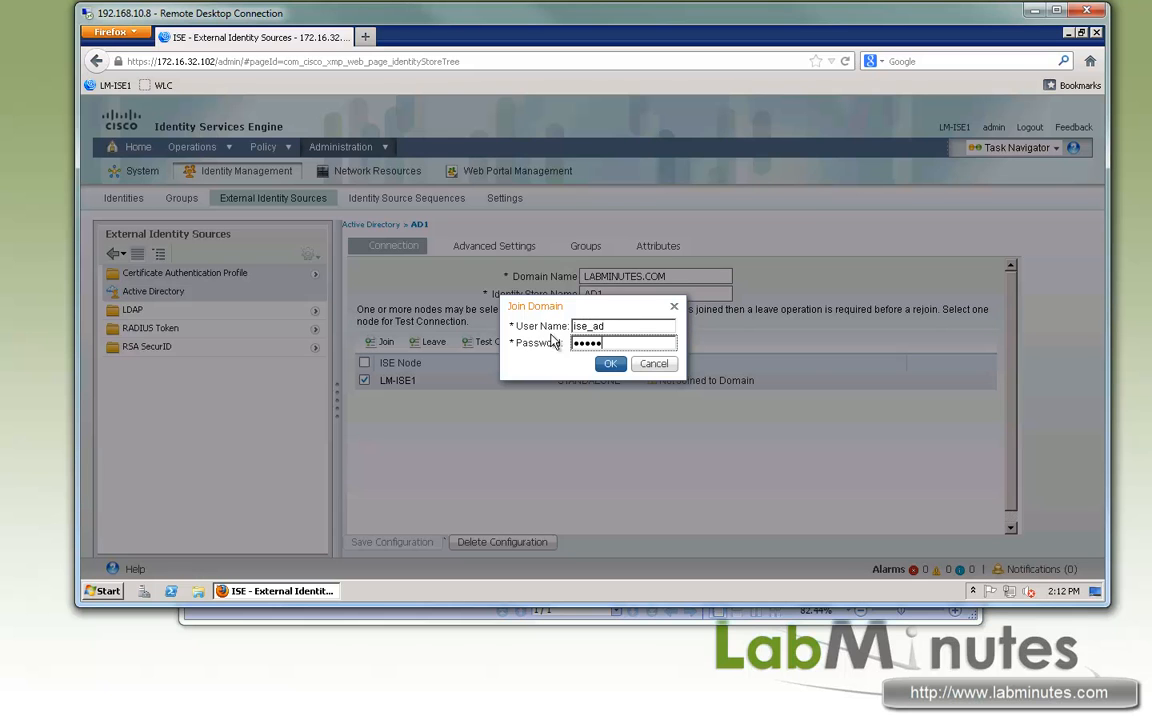
{"action": "left_click", "coordinate": [613, 365]}
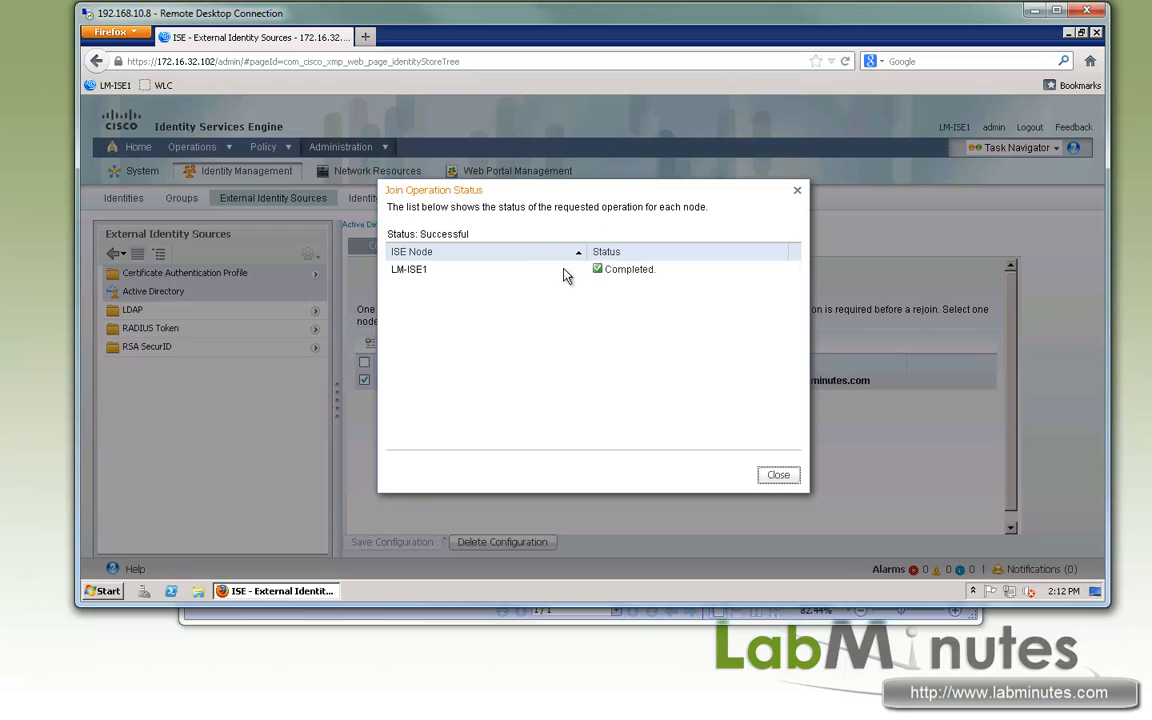
{"action": "left_click", "coordinate": [777, 478]}
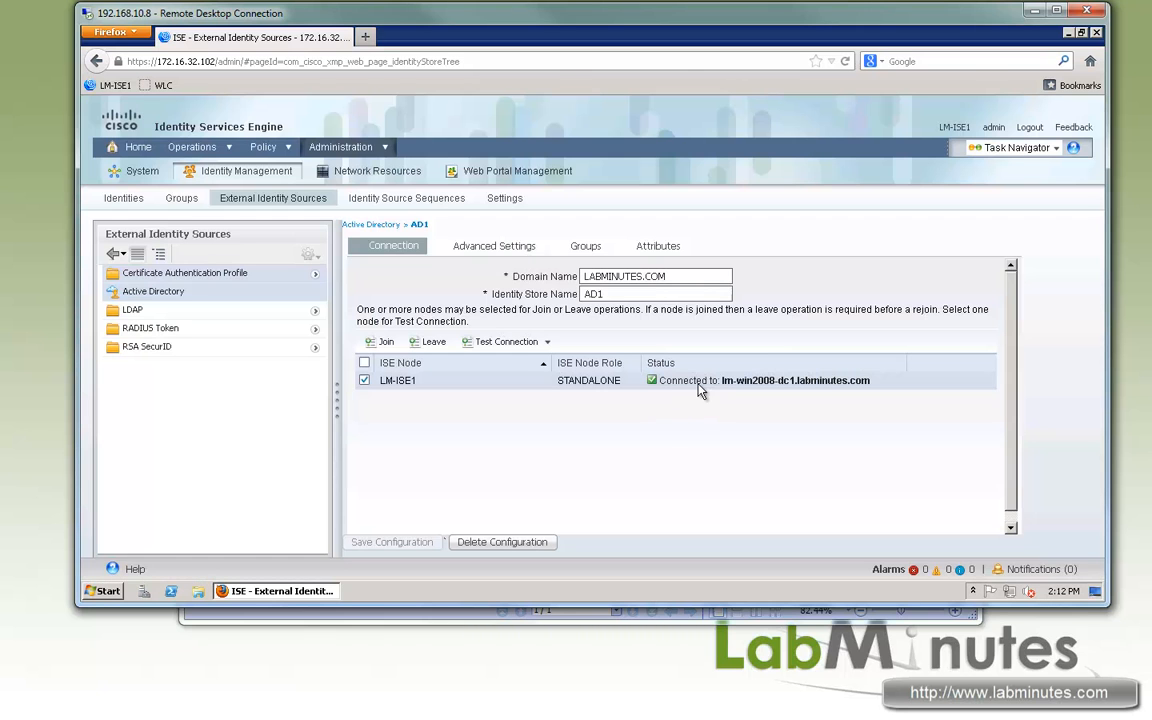
{"action": "left_click_drag", "start_coordinate": [684, 381], "coordinate": [833, 383]}
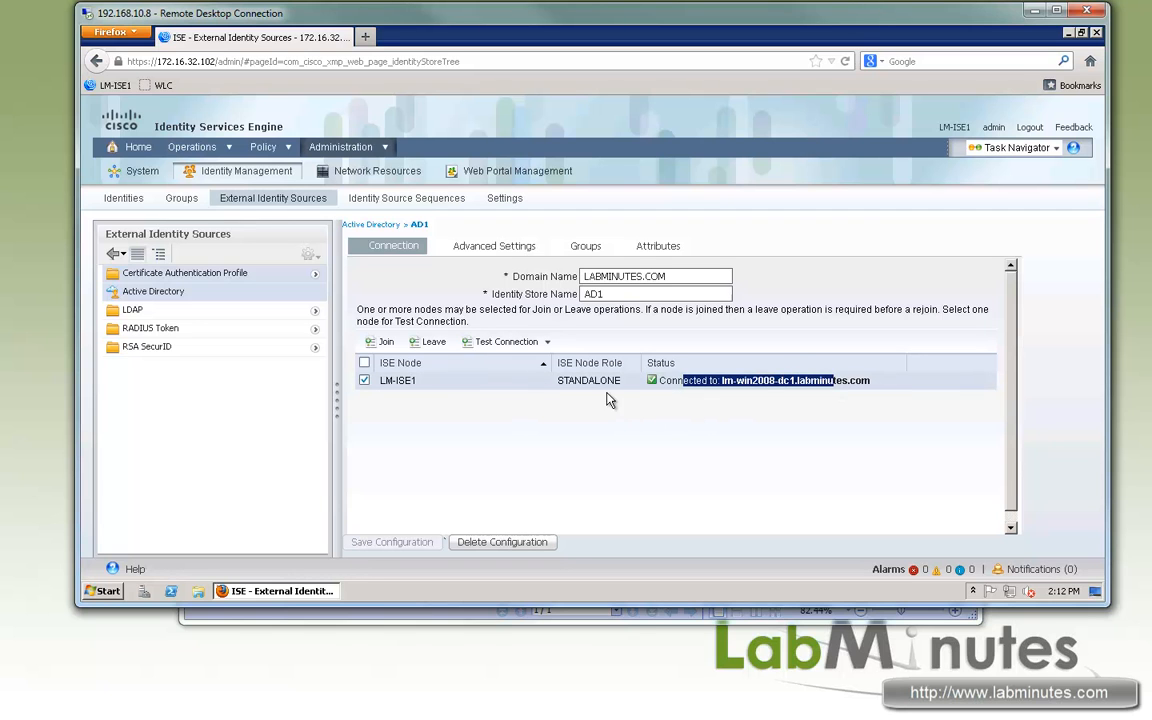
{"action": "left_click", "coordinate": [512, 400]}
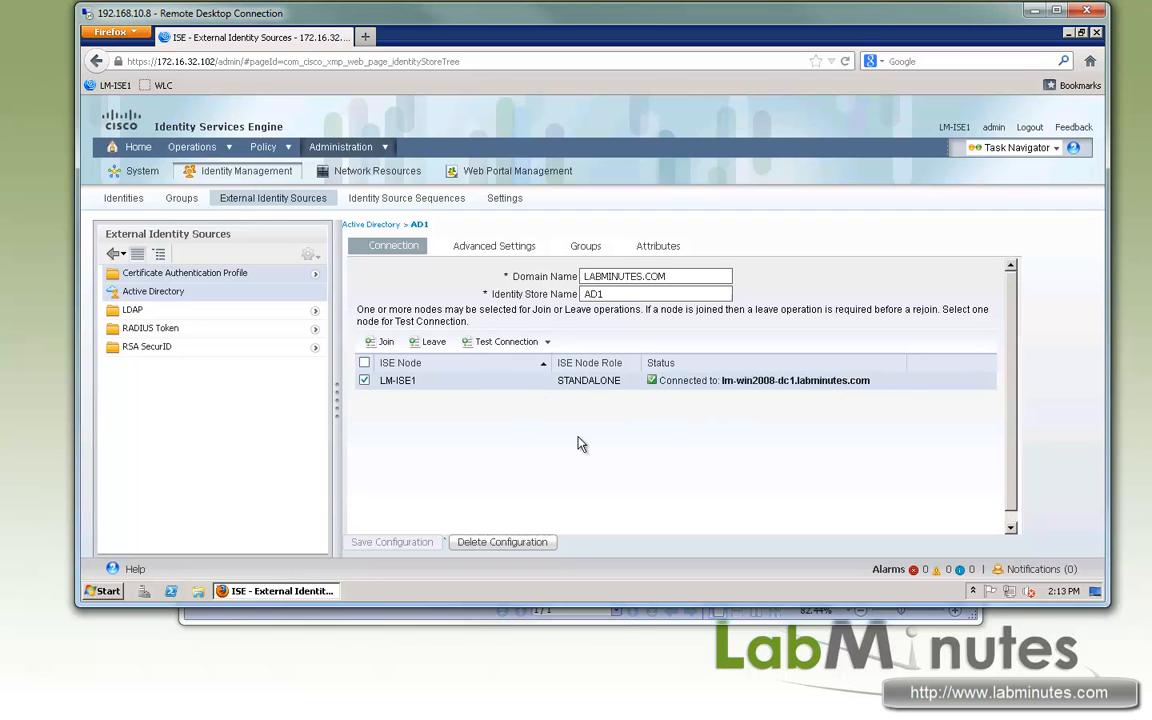
- Review the authentication policy rules and open the policy Conditions page in a new browser tab
{"action": "left_click", "coordinate": [284, 150]}
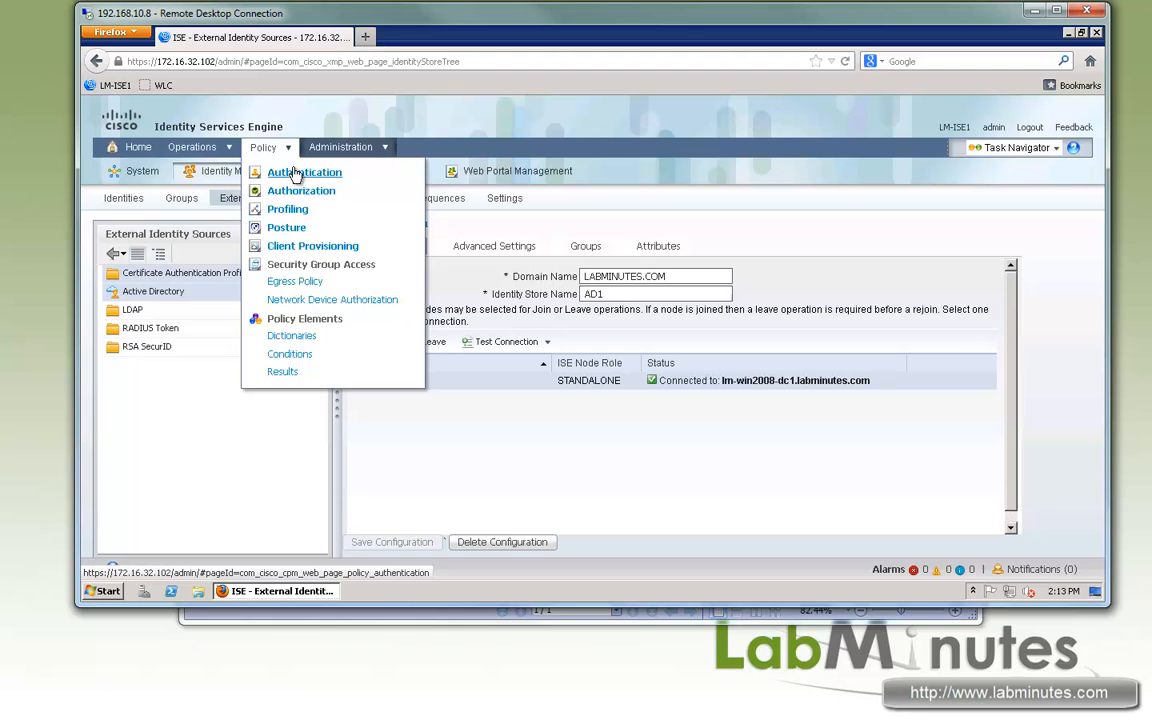
{"action": "left_click", "coordinate": [289, 174]}
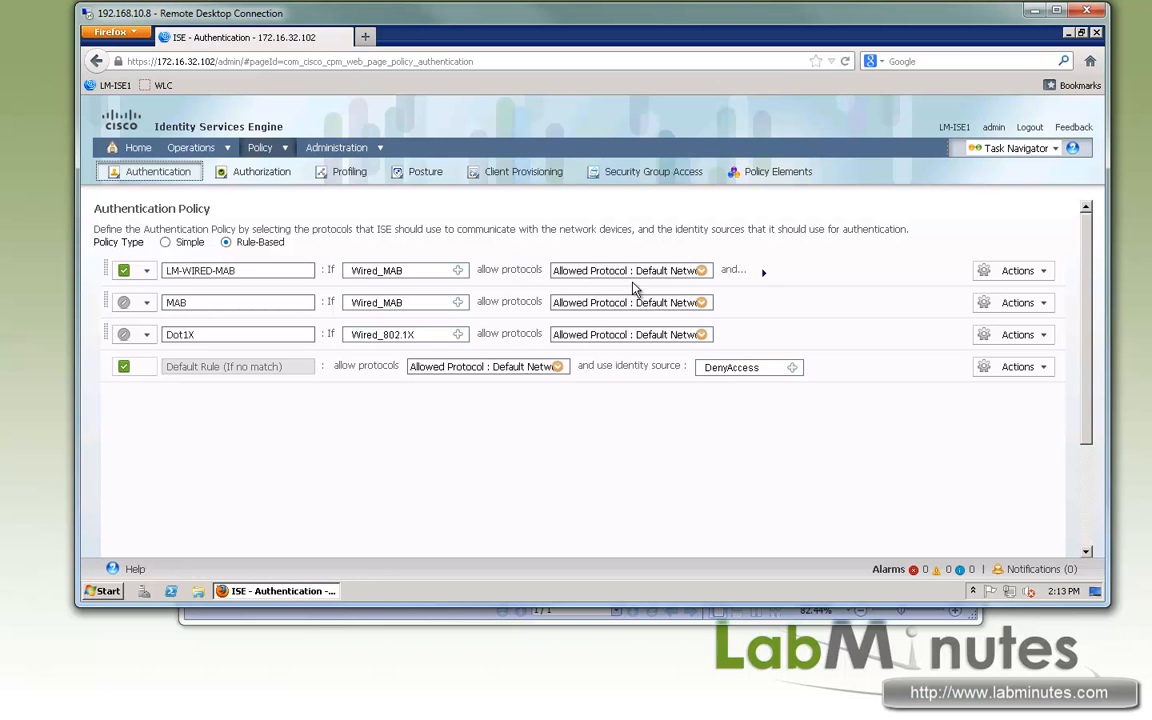
{"action": "left_click", "coordinate": [286, 149]}
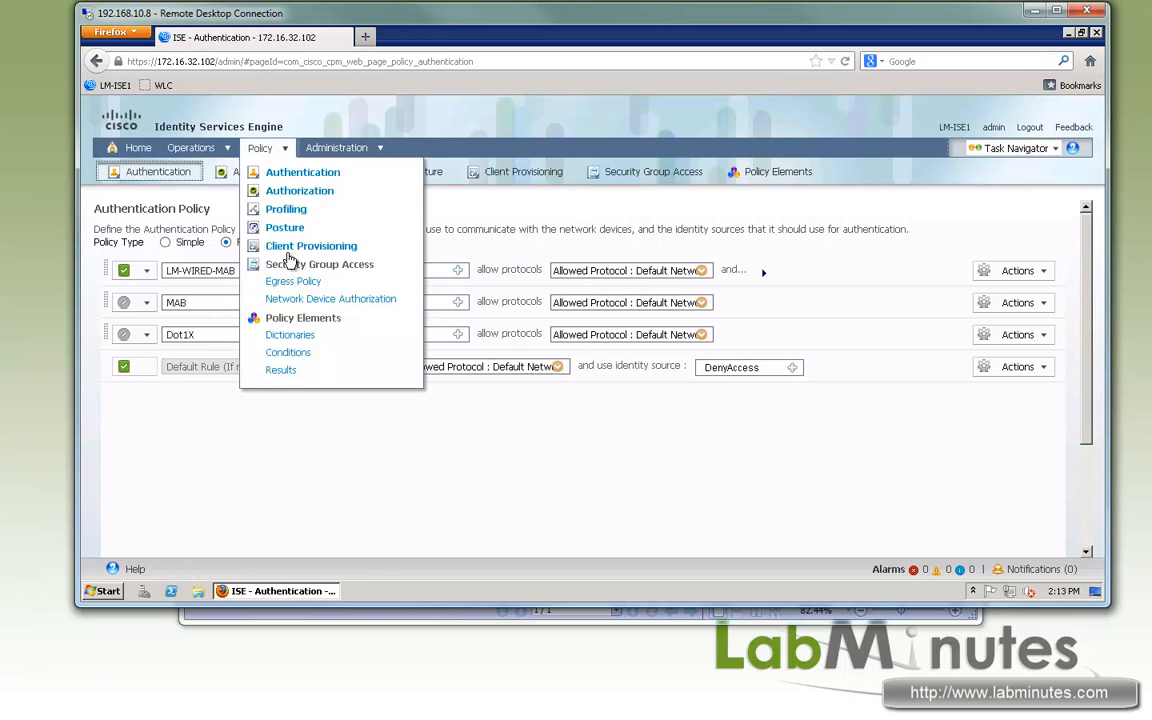
{"action": "right_click", "coordinate": [296, 358]}
{"action": "left_click", "coordinate": [335, 363]}
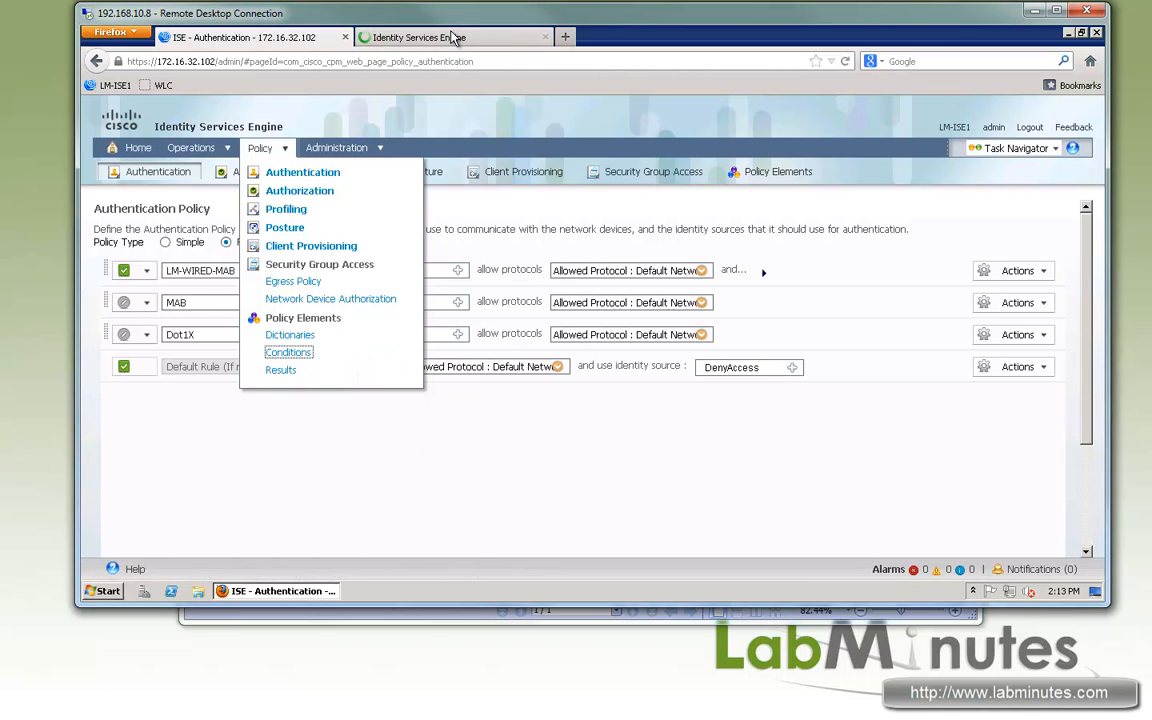
{"action": "left_click", "coordinate": [450, 37]}
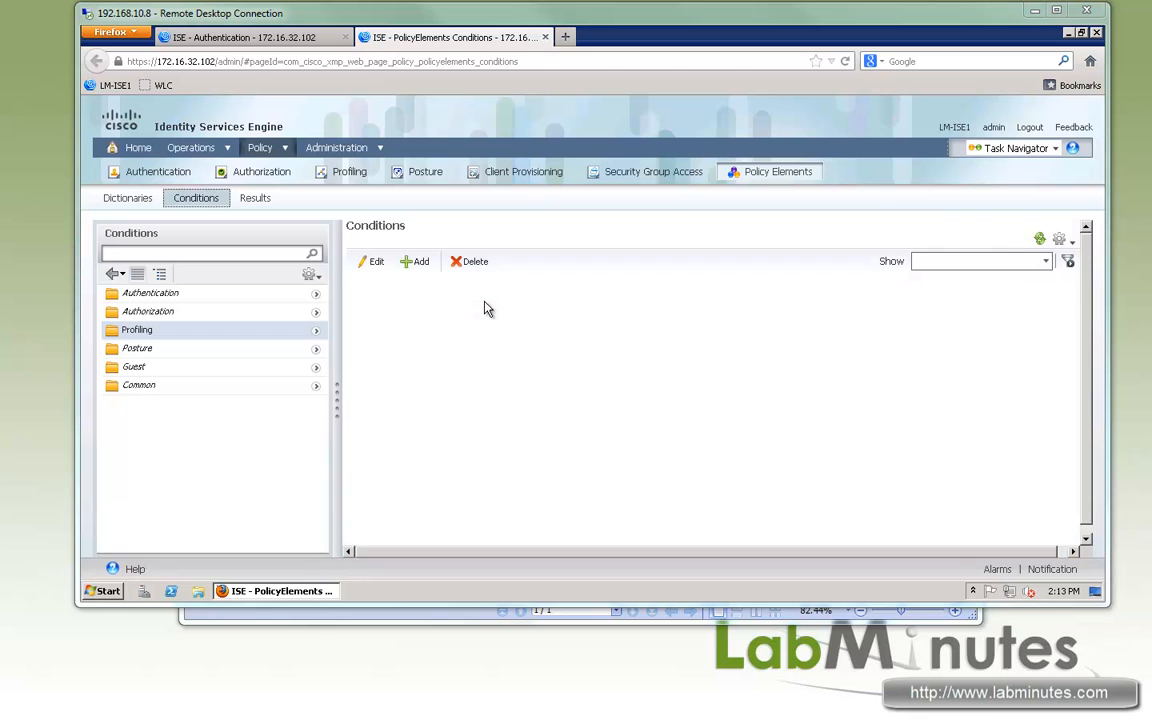
- Add a new allowed protocols service named LM-PEAP-TLS under the authentication results
{"action": "left_click", "coordinate": [315, 294]}
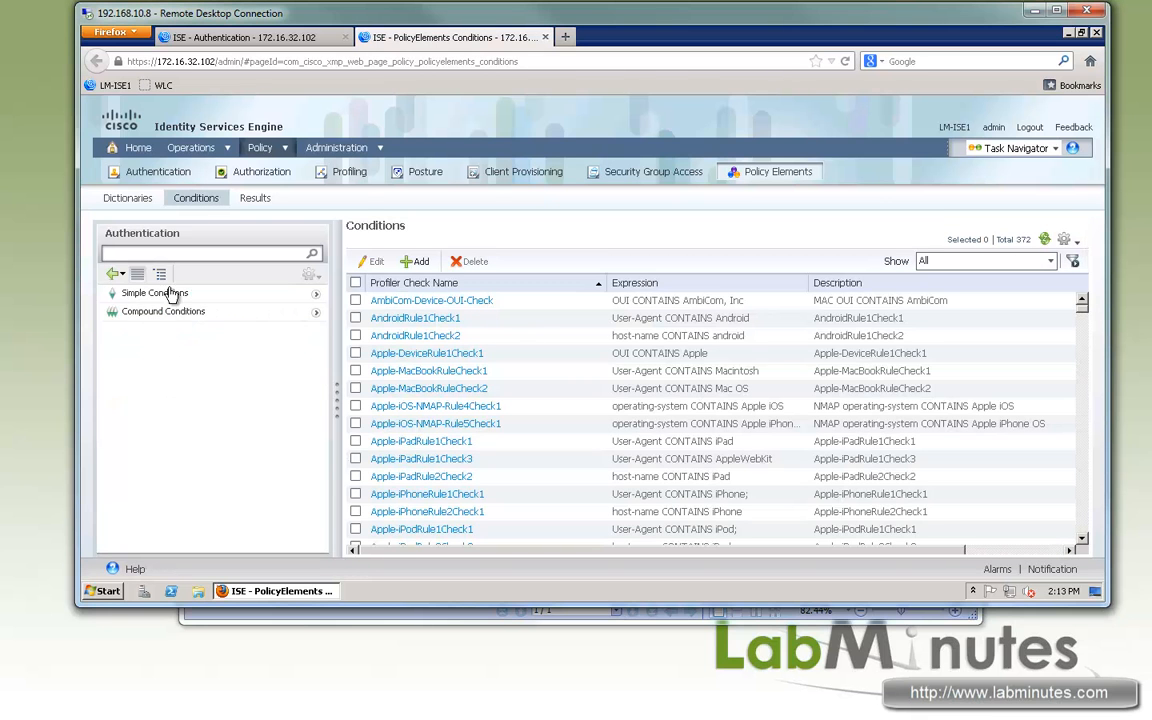
{"action": "left_click", "coordinate": [256, 199]}
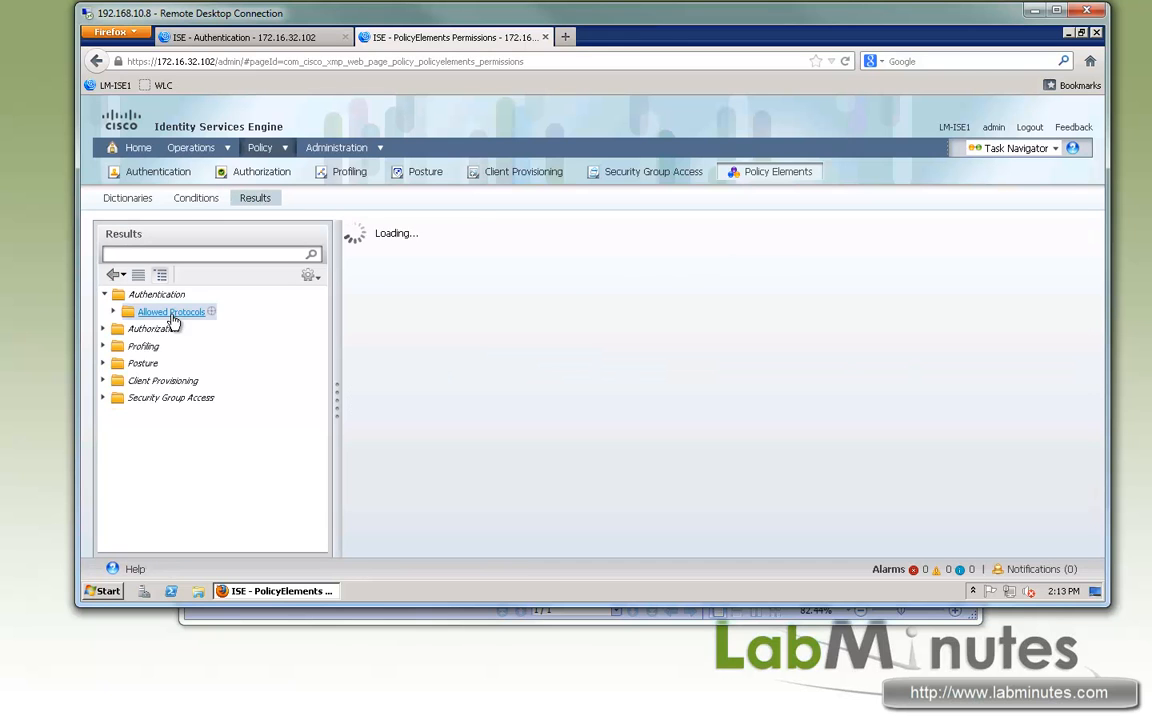
{"action": "left_click", "coordinate": [172, 316]}
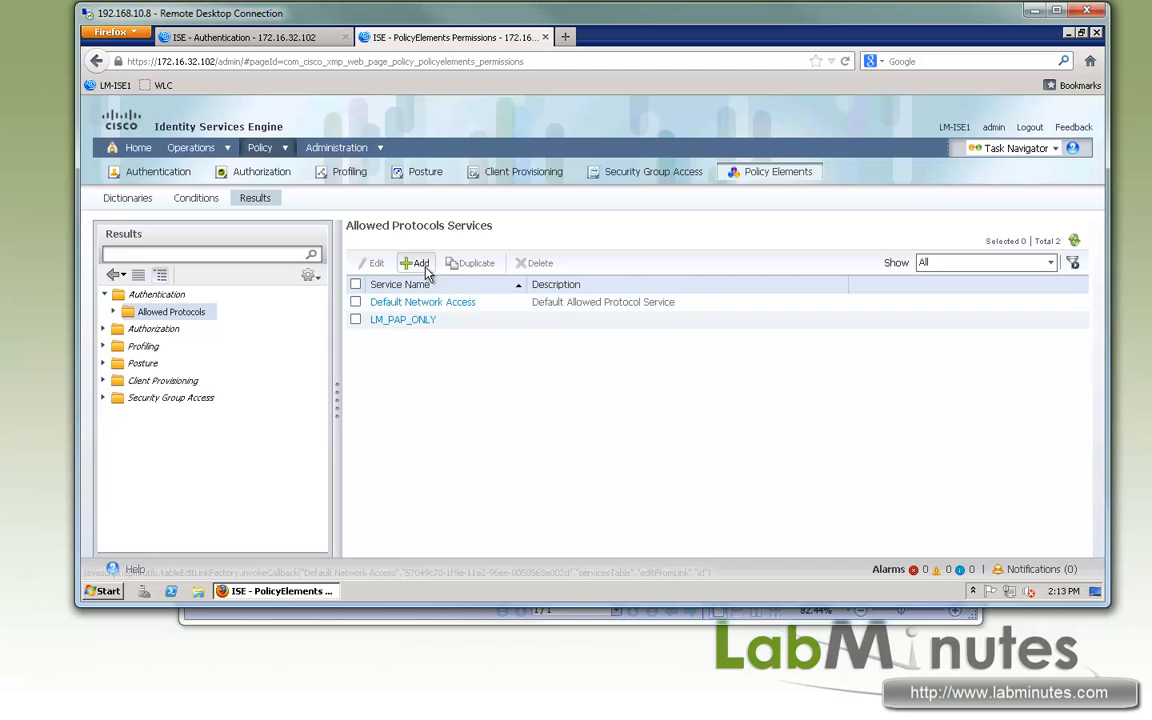
{"action": "left_click", "coordinate": [419, 264]}
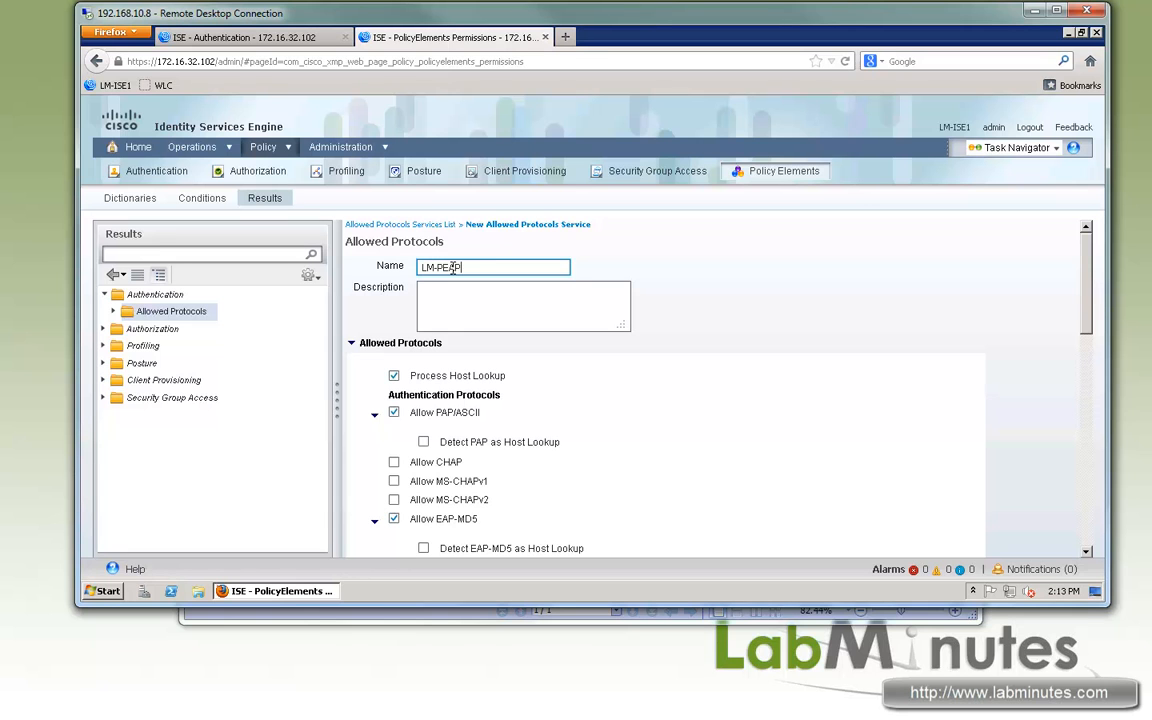
{"action": "left_click", "coordinate": [510, 301]}
{"action": "left_click", "coordinate": [543, 347]}
- Disable PAP/ASCII, EAP-MD5 and EAP-FAST in the new service's allowed protocols
{"action": "scroll", "coordinate": [408, 400], "scroll_direction": "down", "scroll_amount": 1}
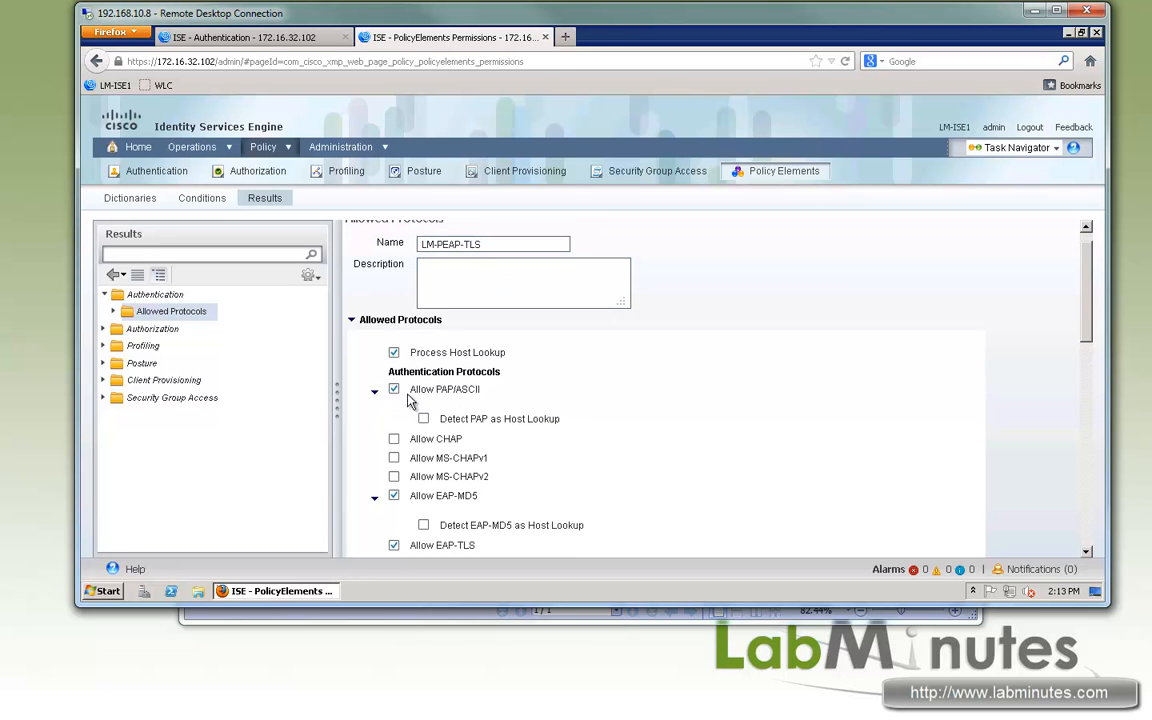
{"action": "left_click", "coordinate": [393, 376]}
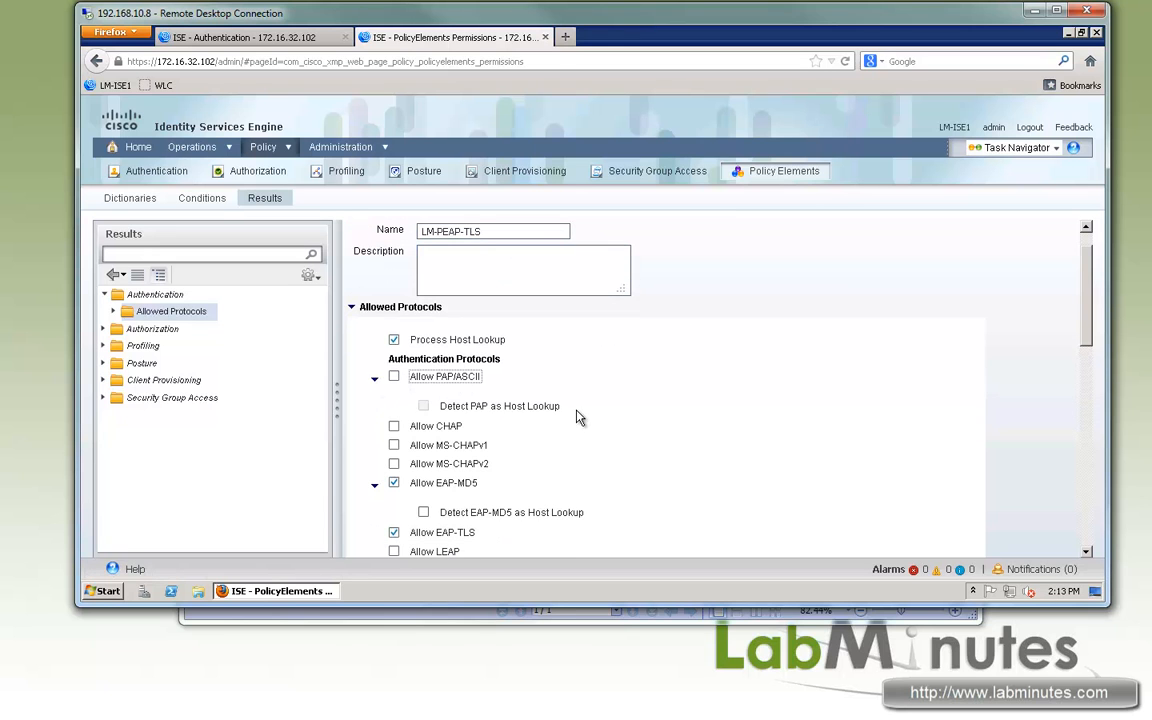
{"action": "scroll", "coordinate": [578, 416], "scroll_direction": "down", "scroll_amount": 3}
{"action": "left_click", "coordinate": [393, 376]}
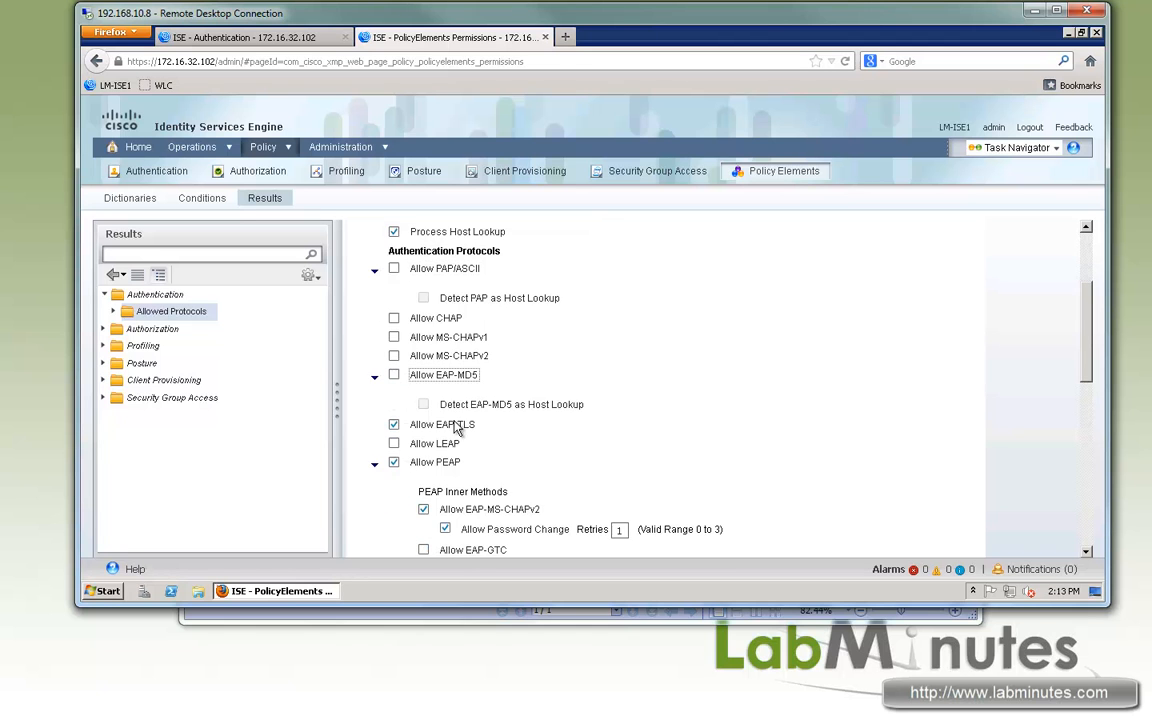
{"action": "scroll", "coordinate": [480, 440], "scroll_direction": "down", "scroll_amount": 3}
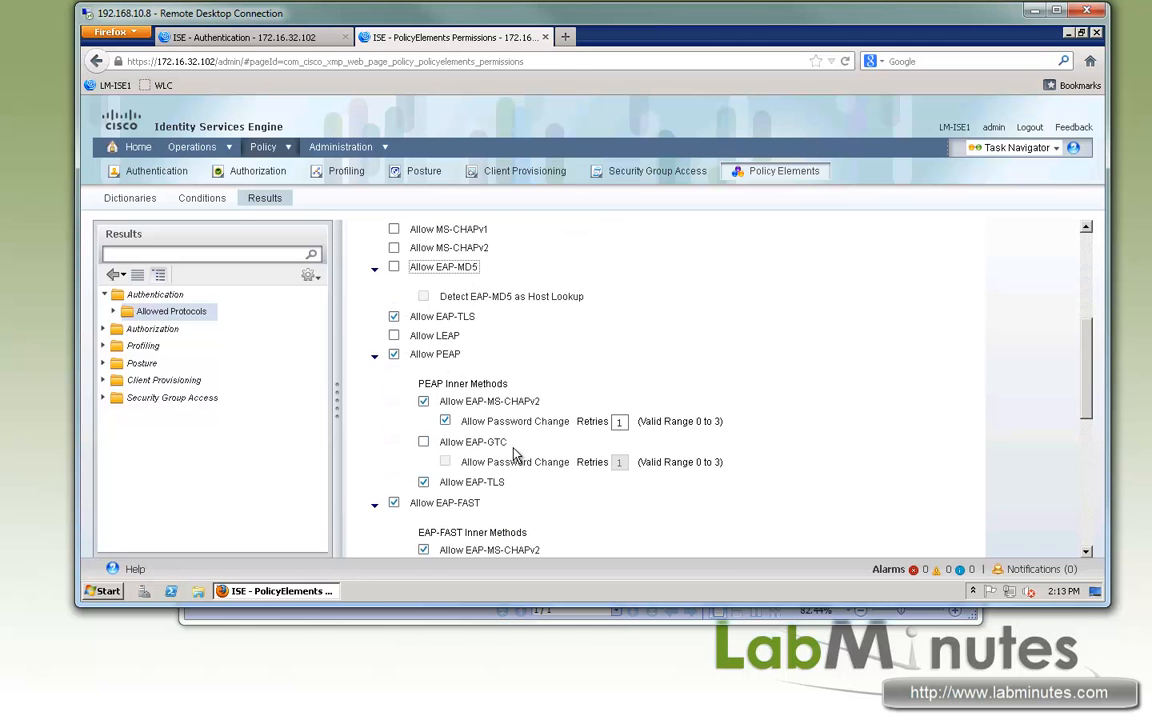
{"action": "scroll", "coordinate": [393, 440], "scroll_direction": "down", "scroll_amount": 2}
{"action": "left_click", "coordinate": [393, 430]}
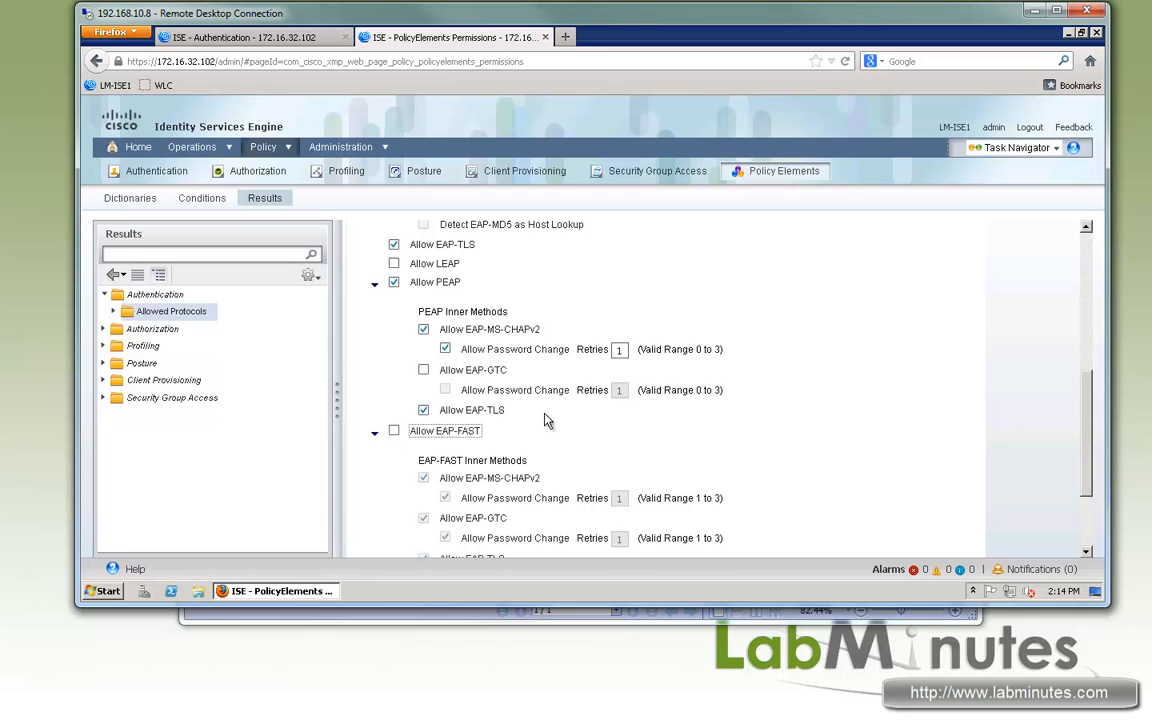
{"action": "scroll", "coordinate": [560, 415], "scroll_direction": "down", "scroll_amount": 3}
- Enable the preferred EAP protocol, set it to EAP-TLS, and submit the service
{"action": "left_click", "coordinate": [393, 518]}
{"action": "left_click", "coordinate": [574, 519]}
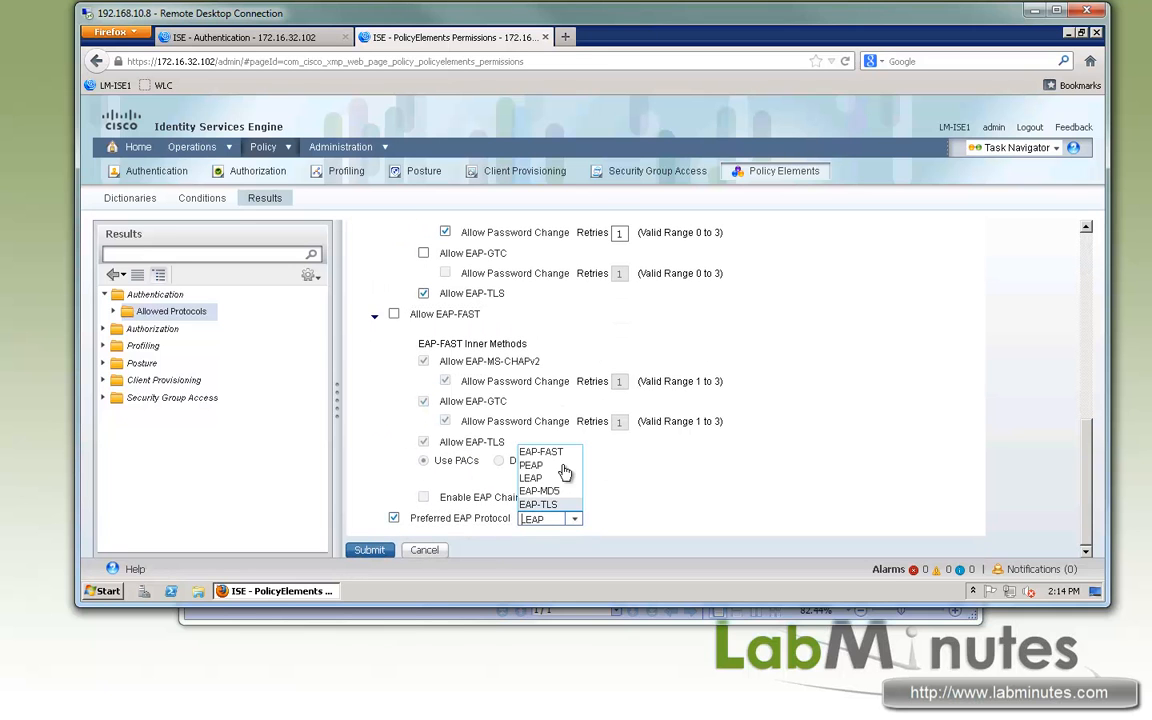
{"action": "left_click", "coordinate": [560, 504]}
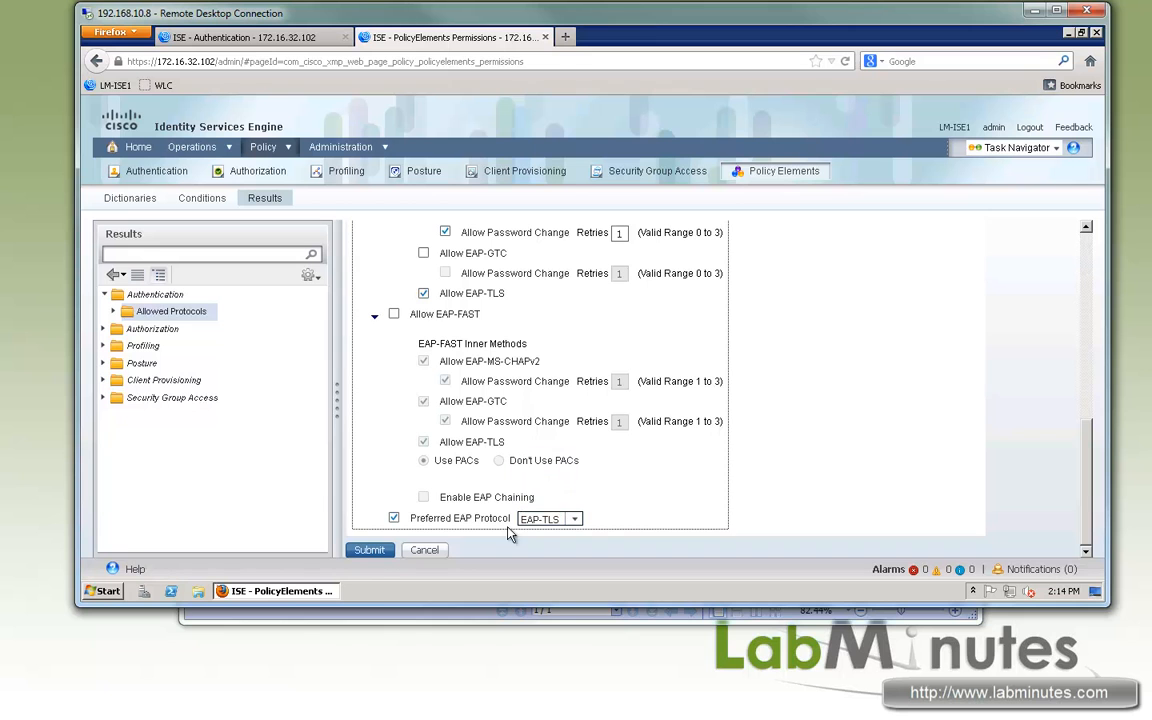
{"action": "left_click", "coordinate": [369, 551]}
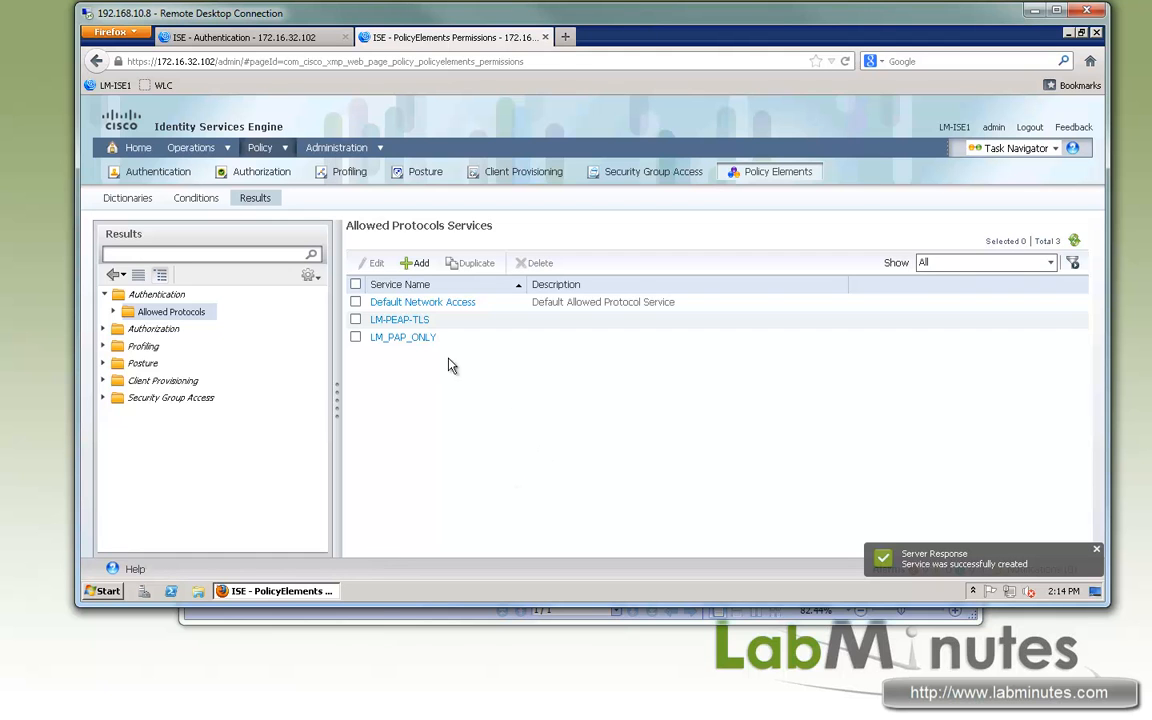
- Duplicate the Dot1X authentication rule above itself and rename the copy LM-WIRED-DOT1X
{"action": "left_click", "coordinate": [263, 32]}
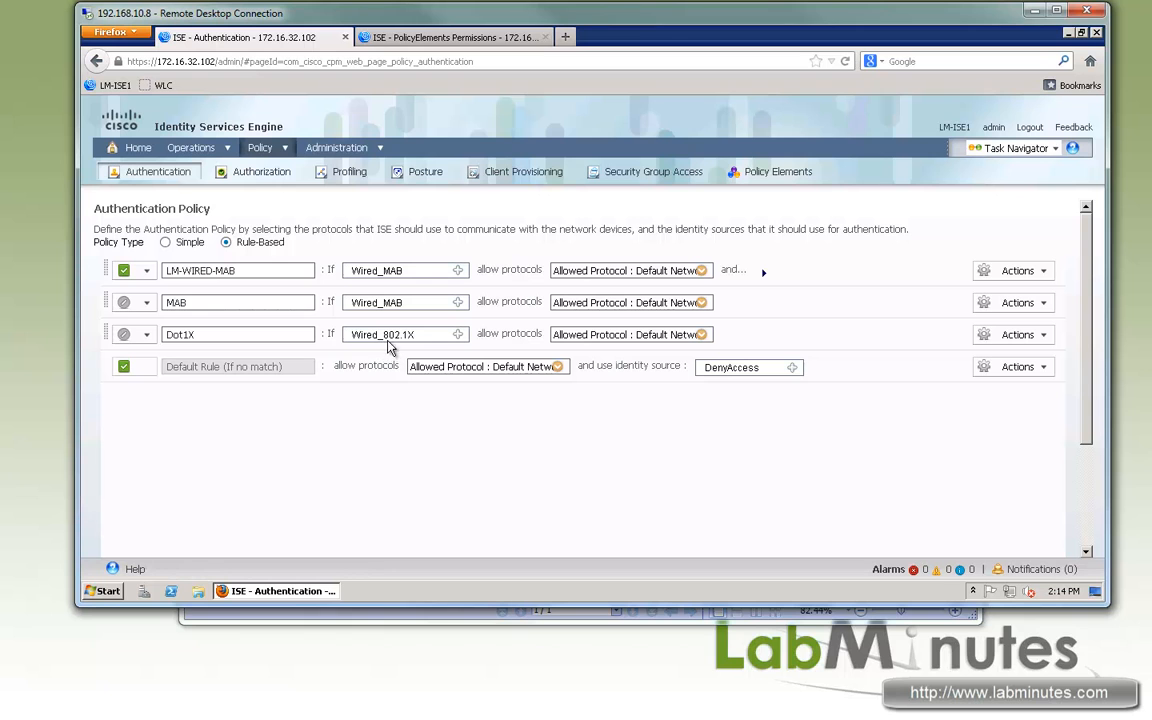
{"action": "left_click", "coordinate": [1045, 336]}
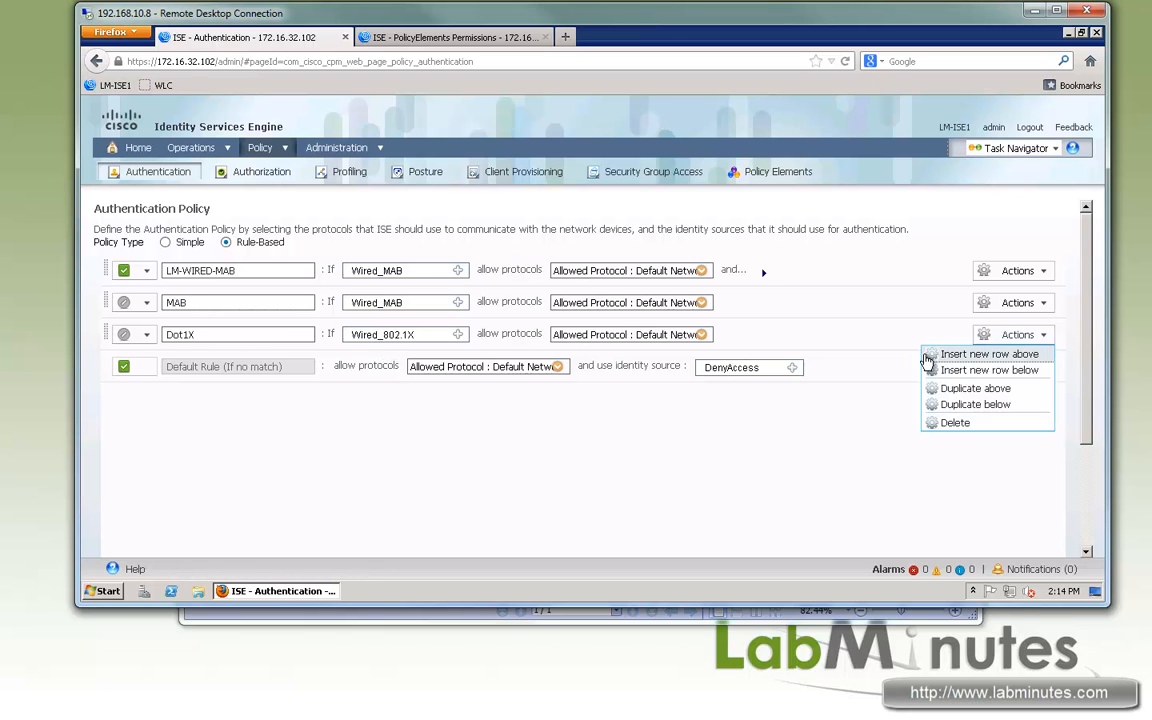
{"action": "left_click", "coordinate": [978, 392]}
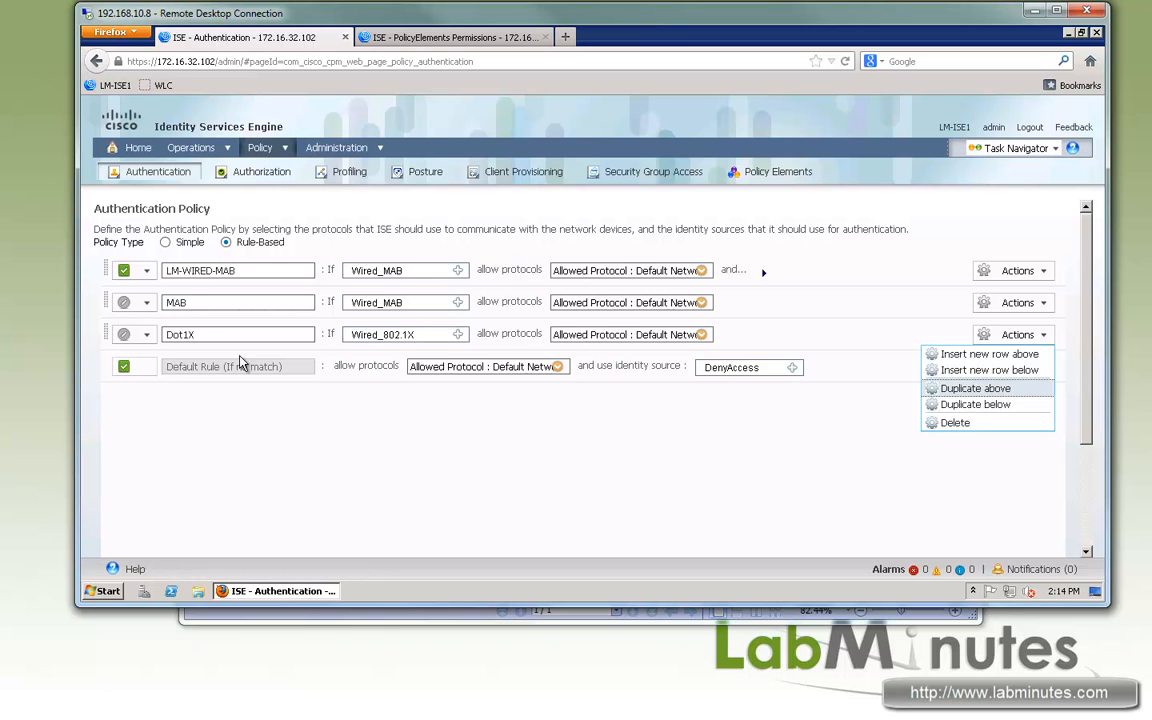
{"action": "double_click", "coordinate": [208, 334]}
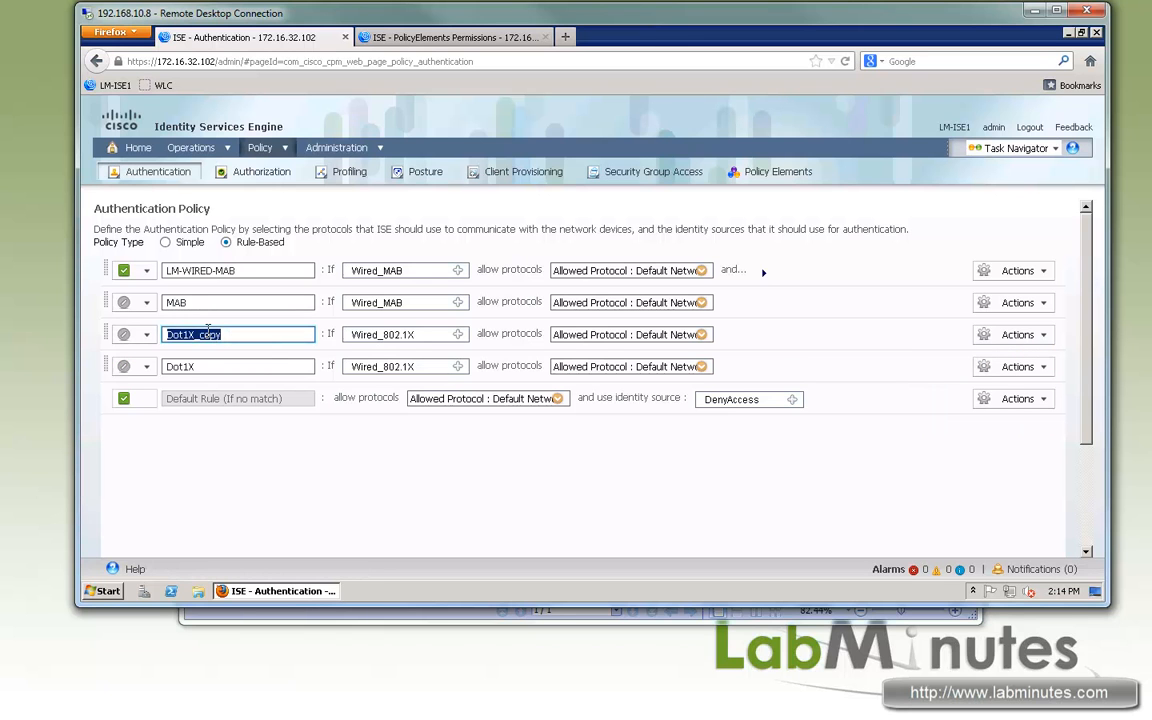
{"action": "type", "text": "LM-WIRED-DOT1X"}
{"action": "left_click", "coordinate": [373, 337]}
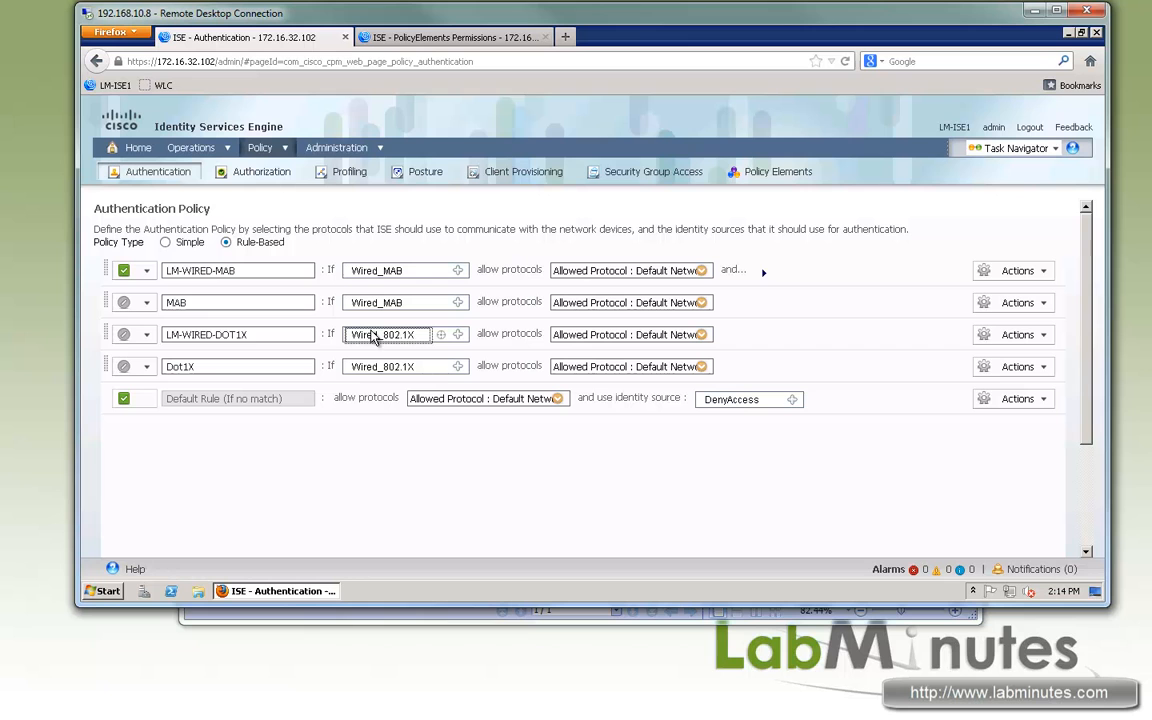
- Set the LM-WIRED-DOT1X rule's allowed protocols to LM-PEAP-TLS and enable the rule
{"action": "left_click", "coordinate": [702, 335]}
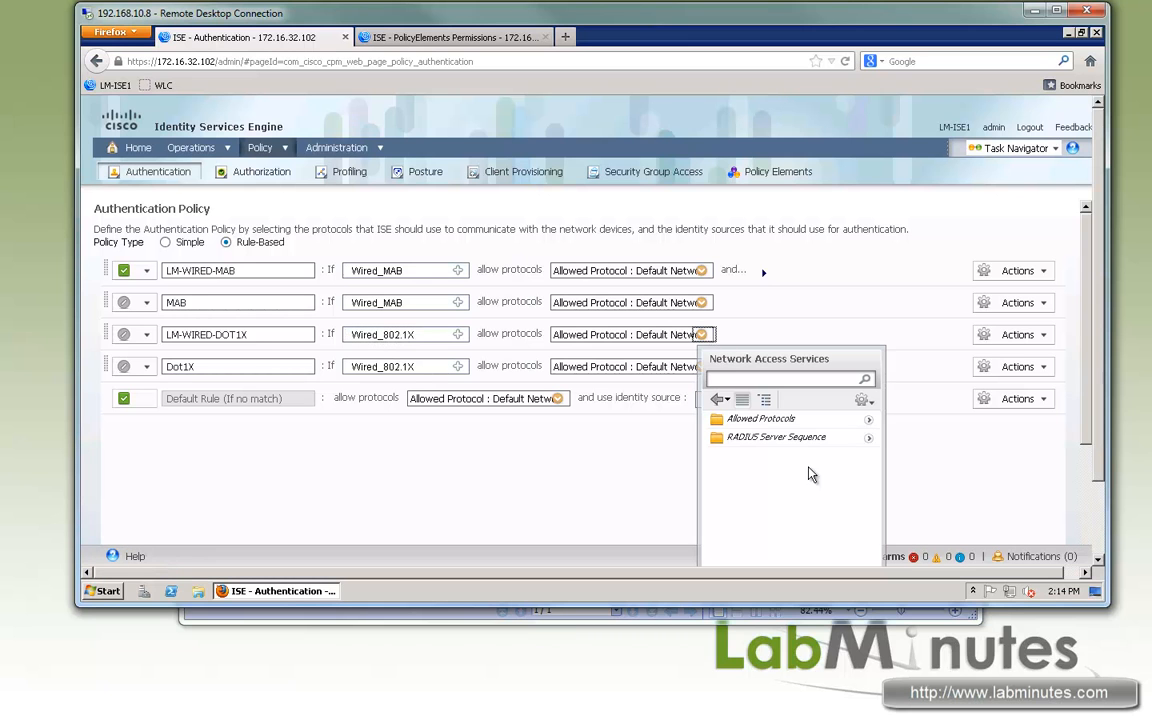
{"action": "left_click", "coordinate": [869, 420]}
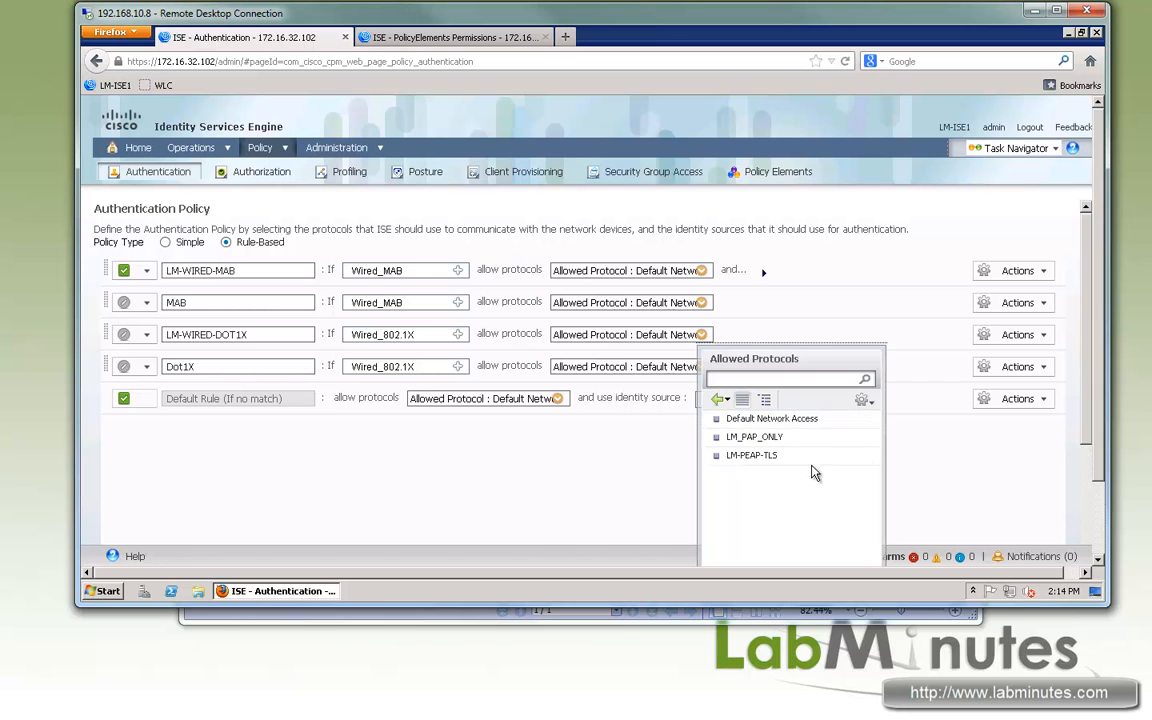
{"action": "left_click", "coordinate": [754, 457]}
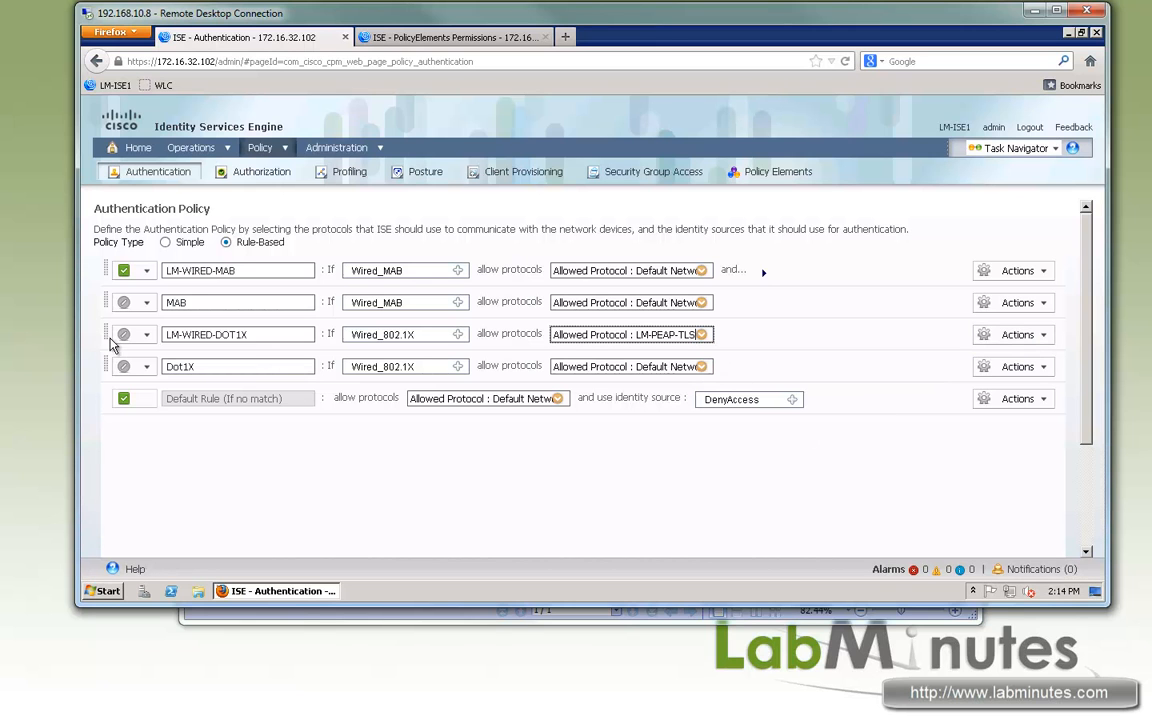
{"action": "left_click", "coordinate": [140, 334]}
{"action": "left_click", "coordinate": [140, 364]}
- Set the LM-WIRED-DOT1X rule's default identity source to LM_AD_LOCAL and save the authentication policy
{"action": "left_click", "coordinate": [762, 337]}
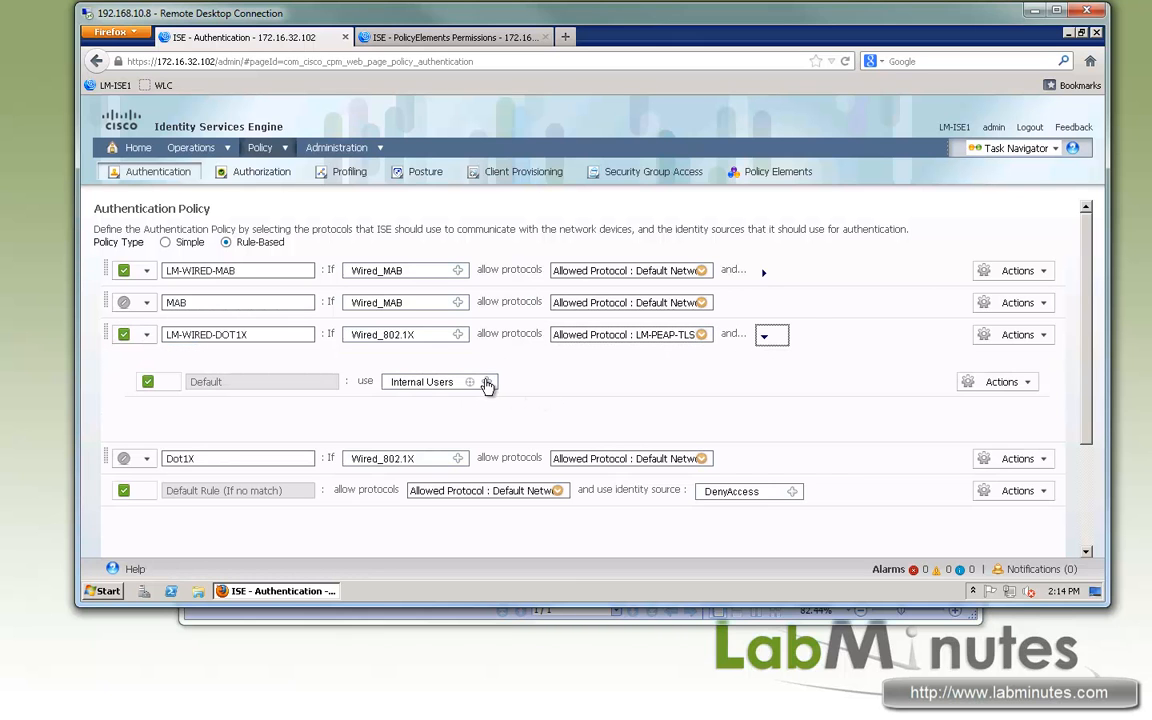
{"action": "left_click", "coordinate": [487, 384]}
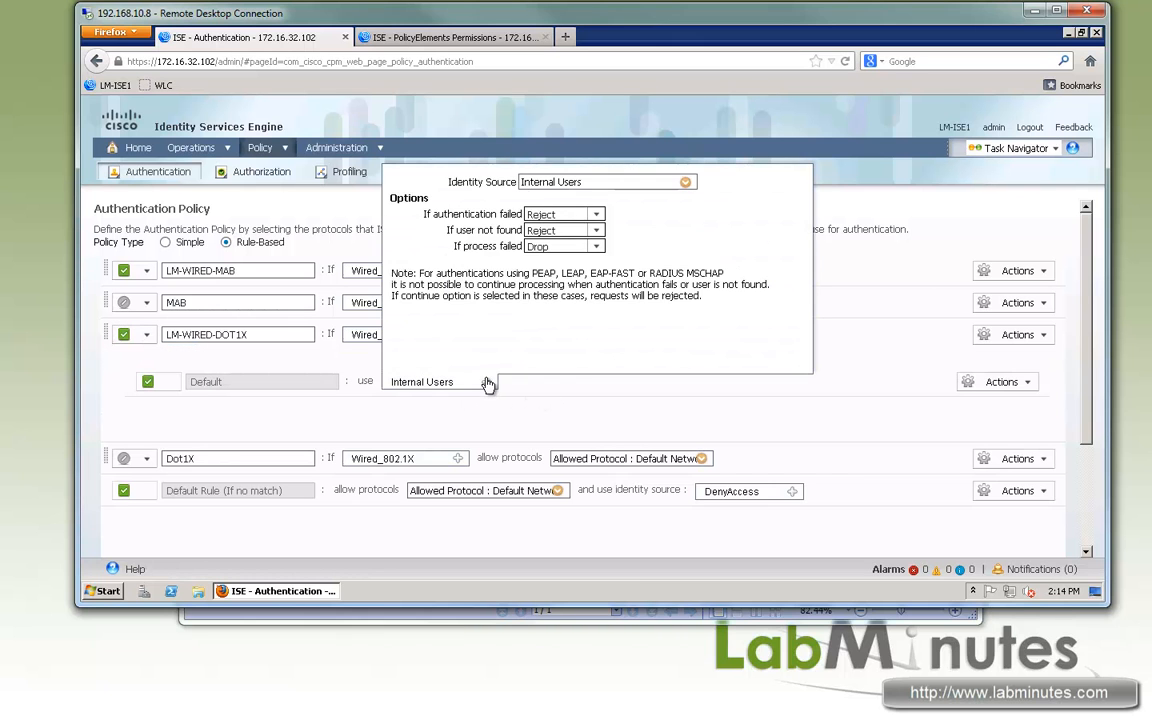
{"action": "left_click", "coordinate": [686, 184]}
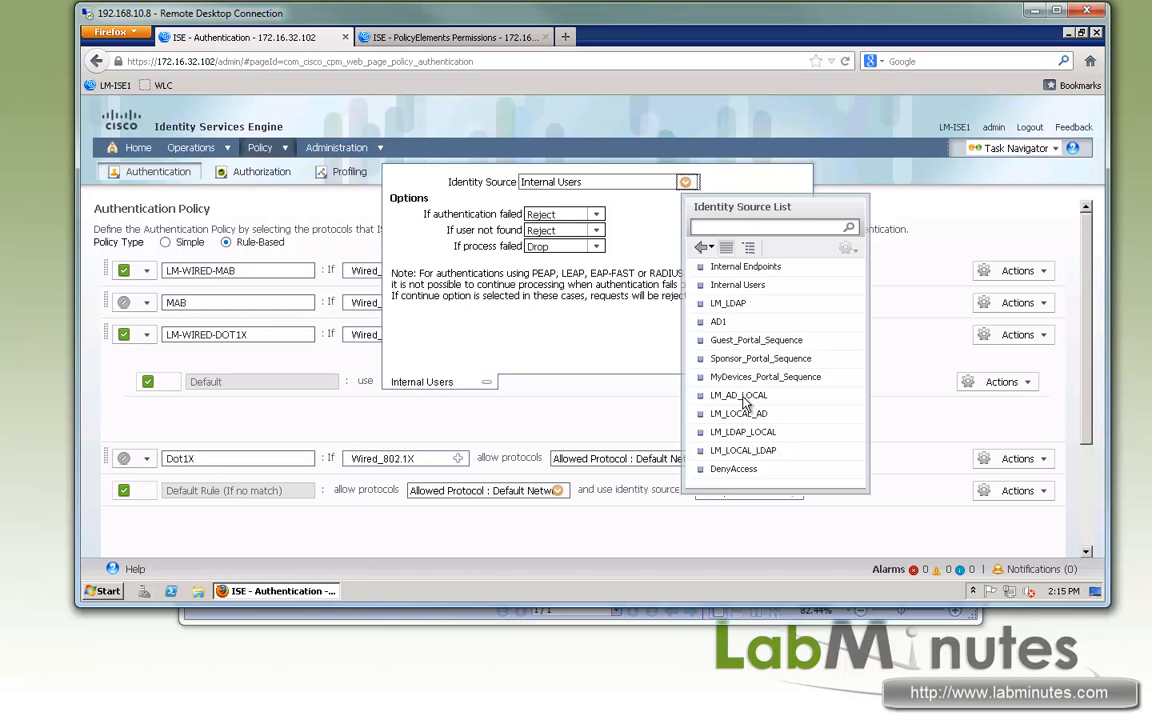
{"action": "left_click", "coordinate": [742, 396]}
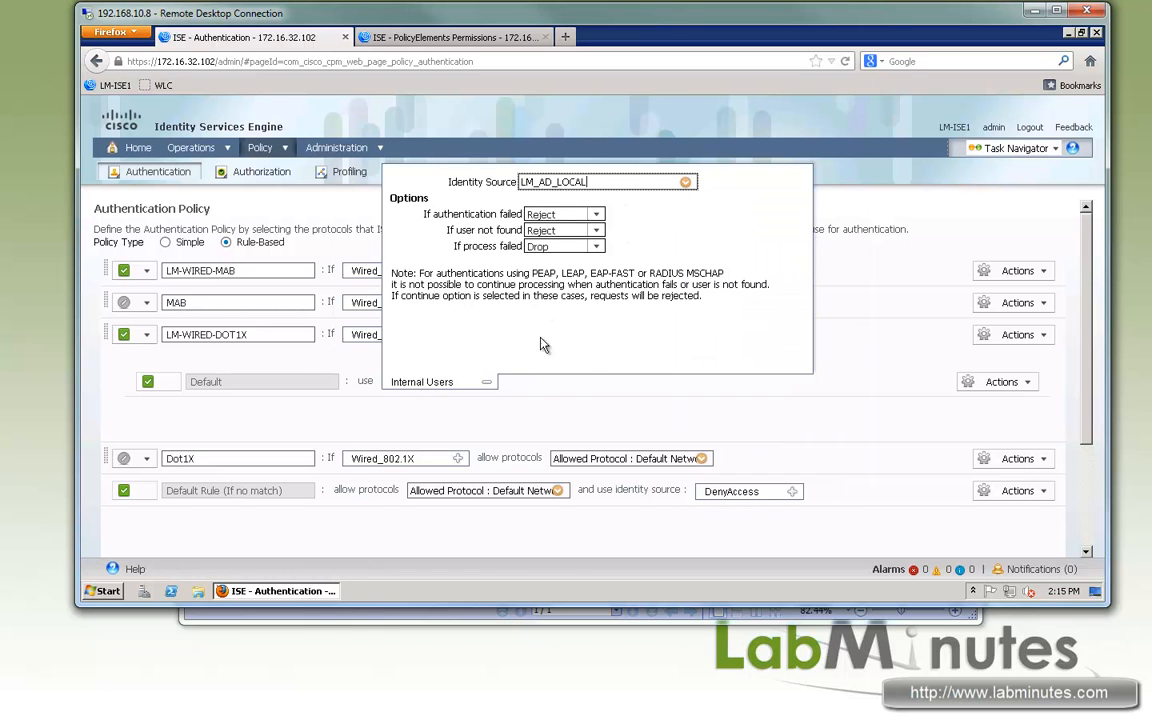
{"action": "left_click", "coordinate": [546, 410]}
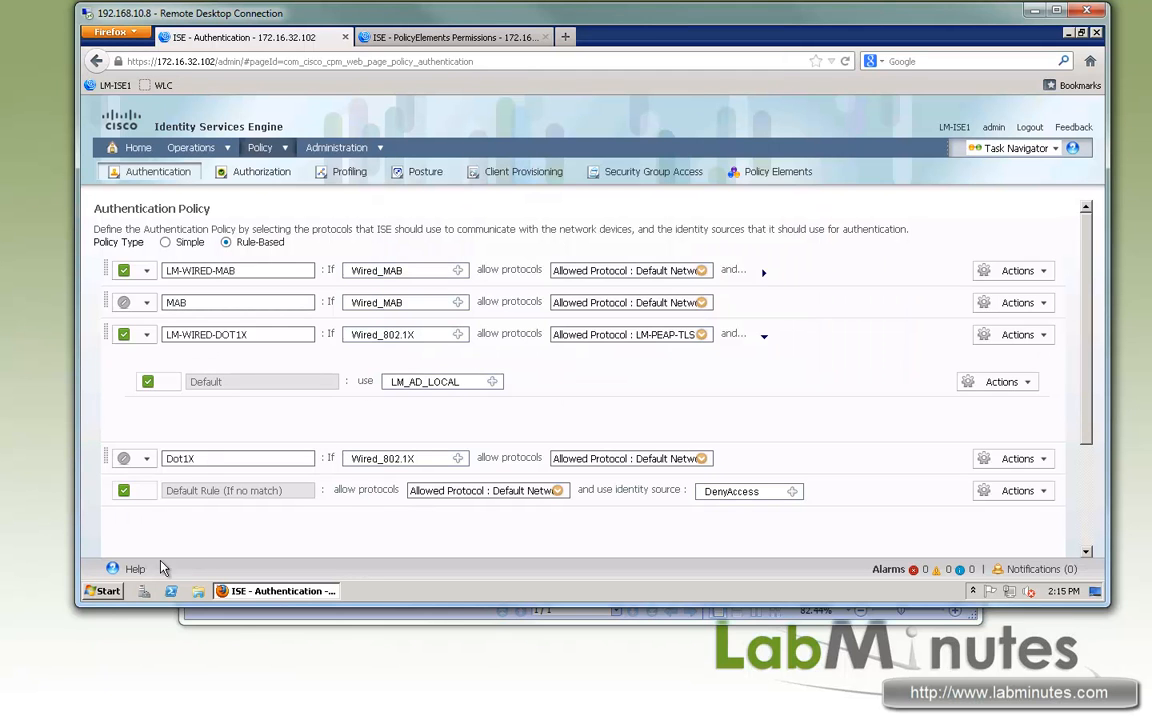
{"action": "scroll", "coordinate": [230, 540], "scroll_direction": "down", "scroll_amount": 3}
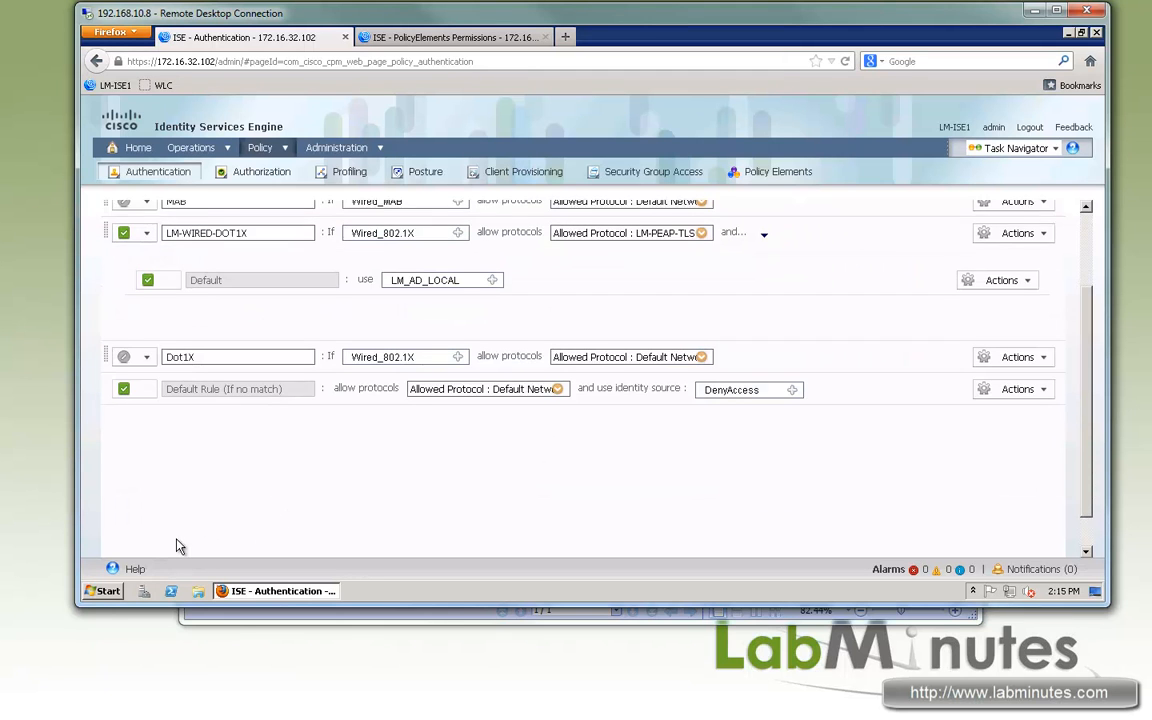
{"action": "left_click", "coordinate": [112, 552]}
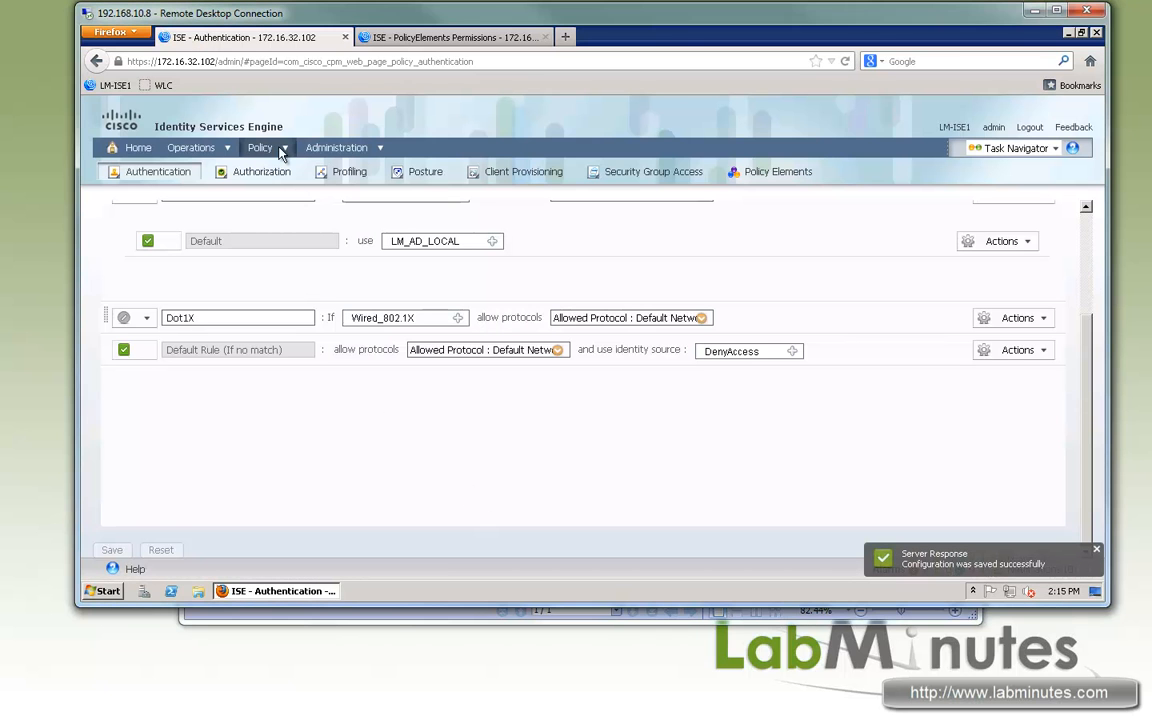
- Duplicate the Wired_802.1X authorization compound condition and name the copy LM-WIRED-MACHINE
{"action": "left_click", "coordinate": [222, 176]}
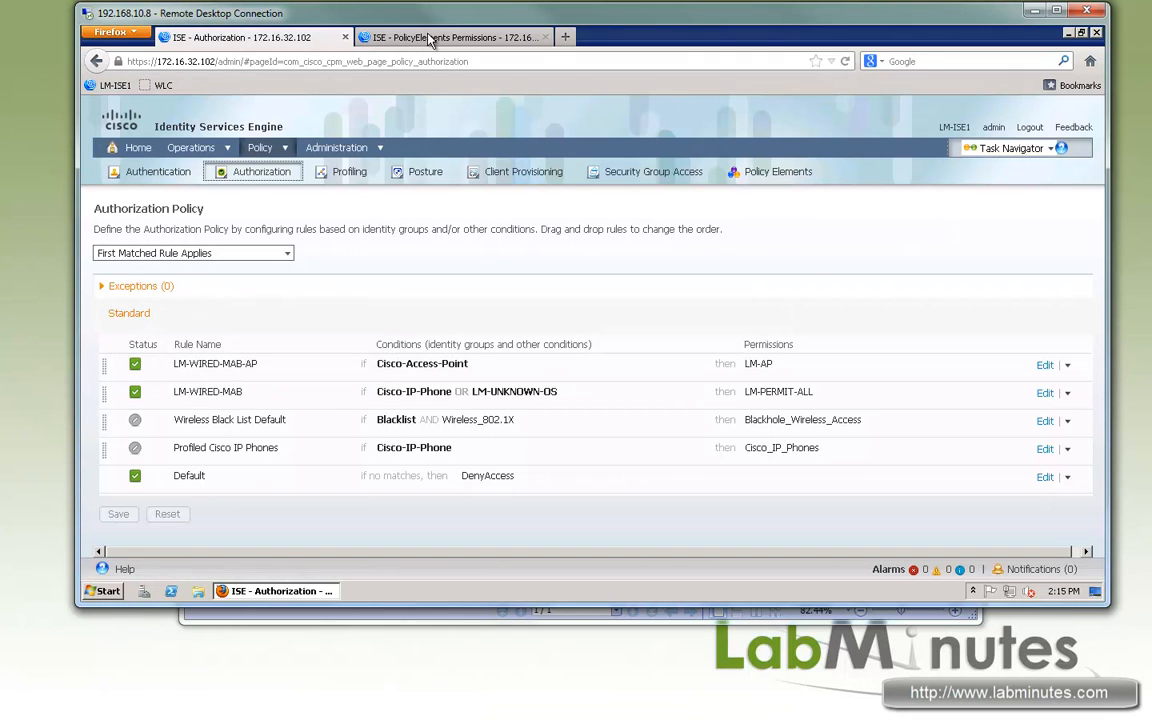
{"action": "left_click", "coordinate": [392, 38]}
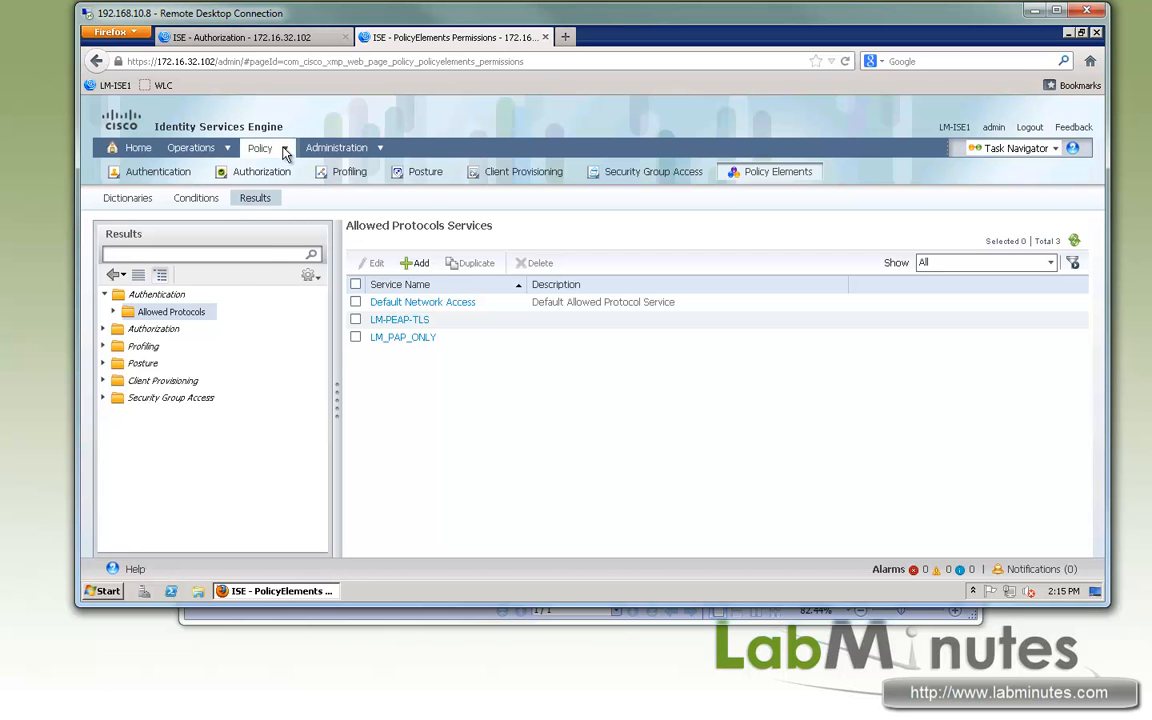
{"action": "mouse_move", "coordinate": [285, 148]}
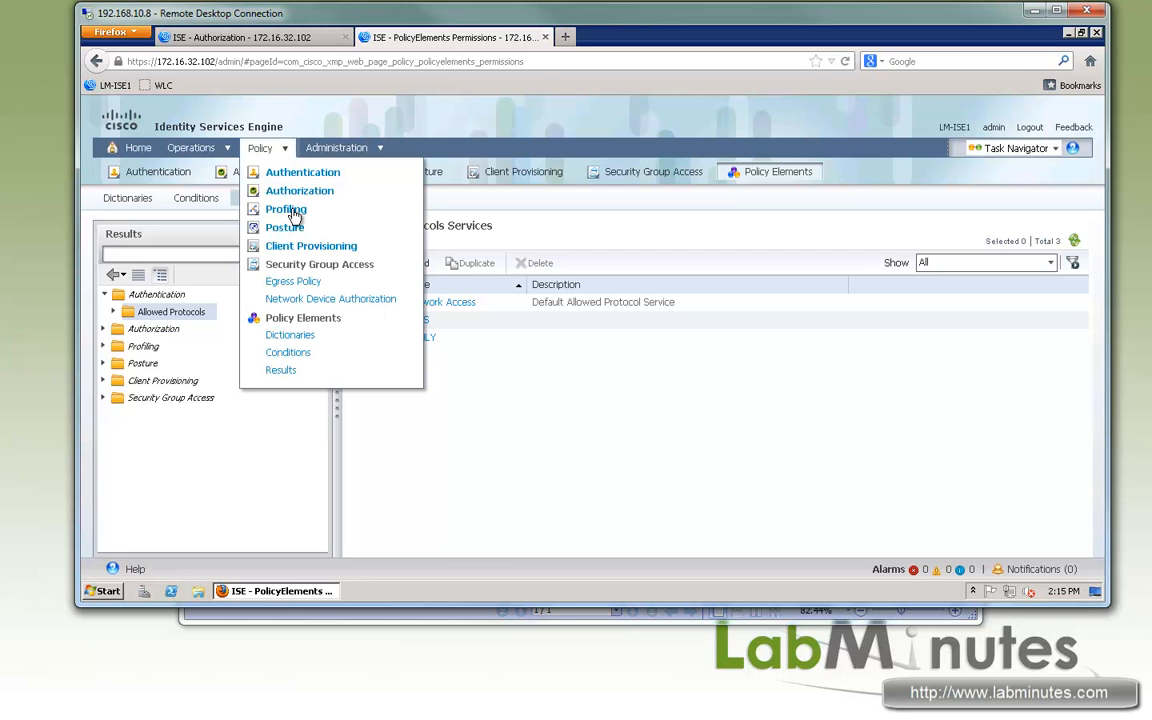
{"action": "left_click", "coordinate": [294, 356]}
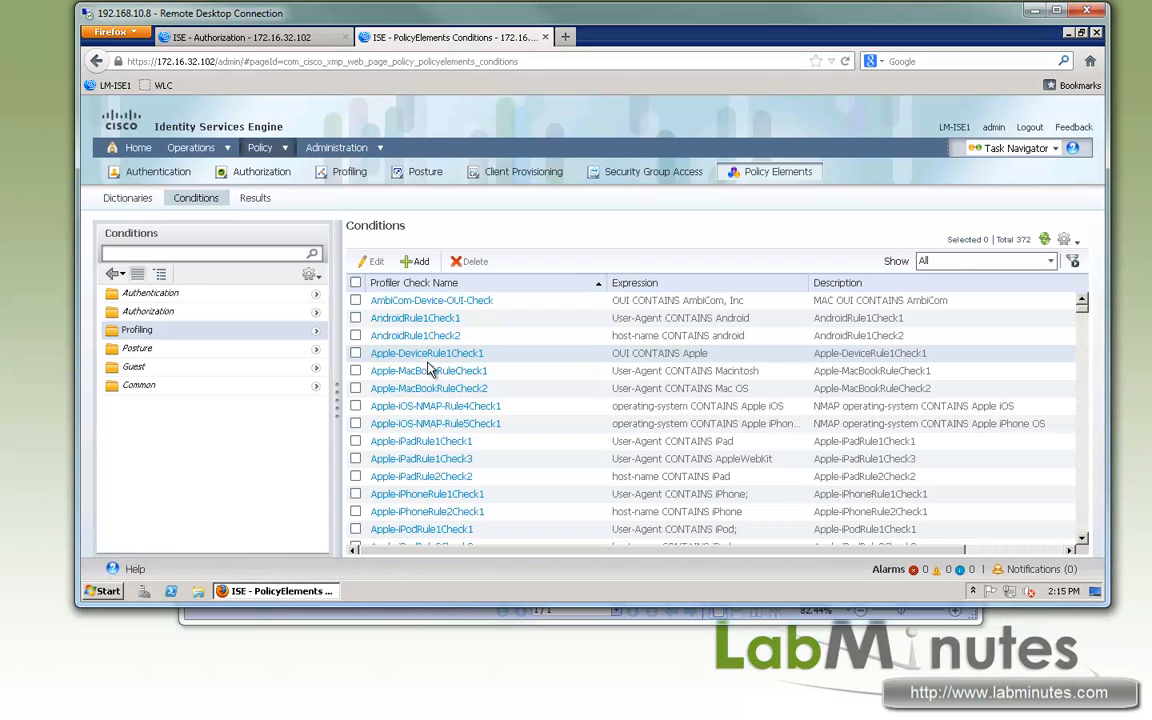
{"action": "left_click", "coordinate": [315, 311]}
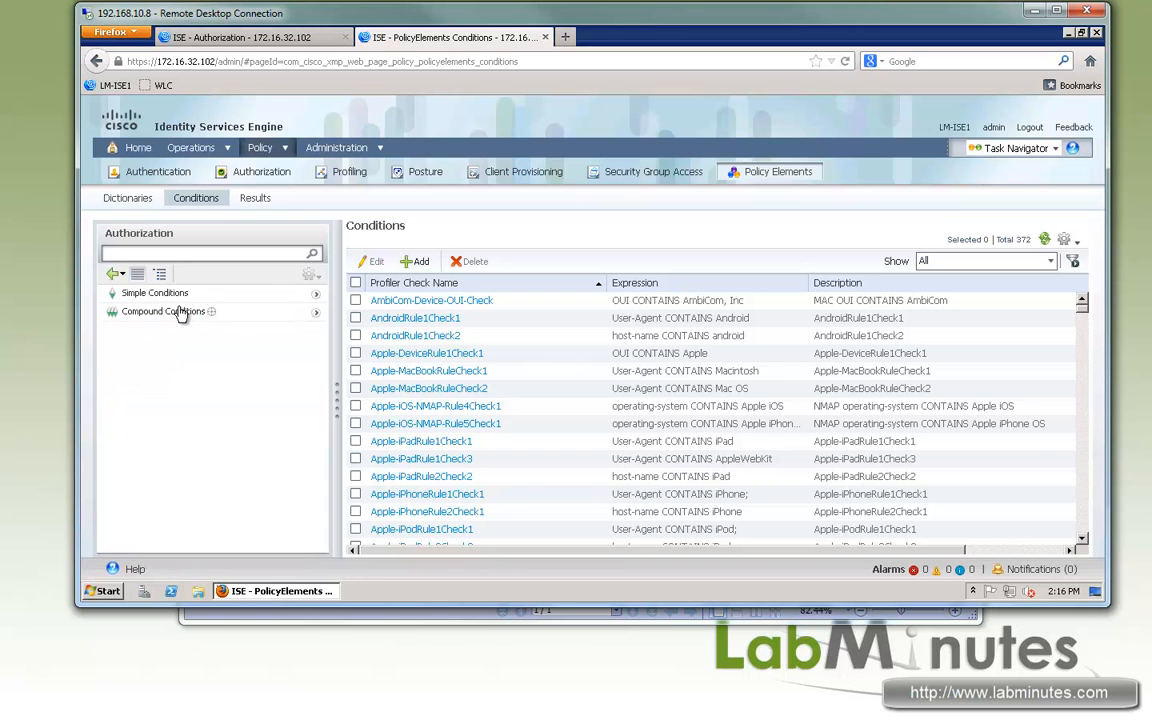
{"action": "left_click", "coordinate": [175, 313]}
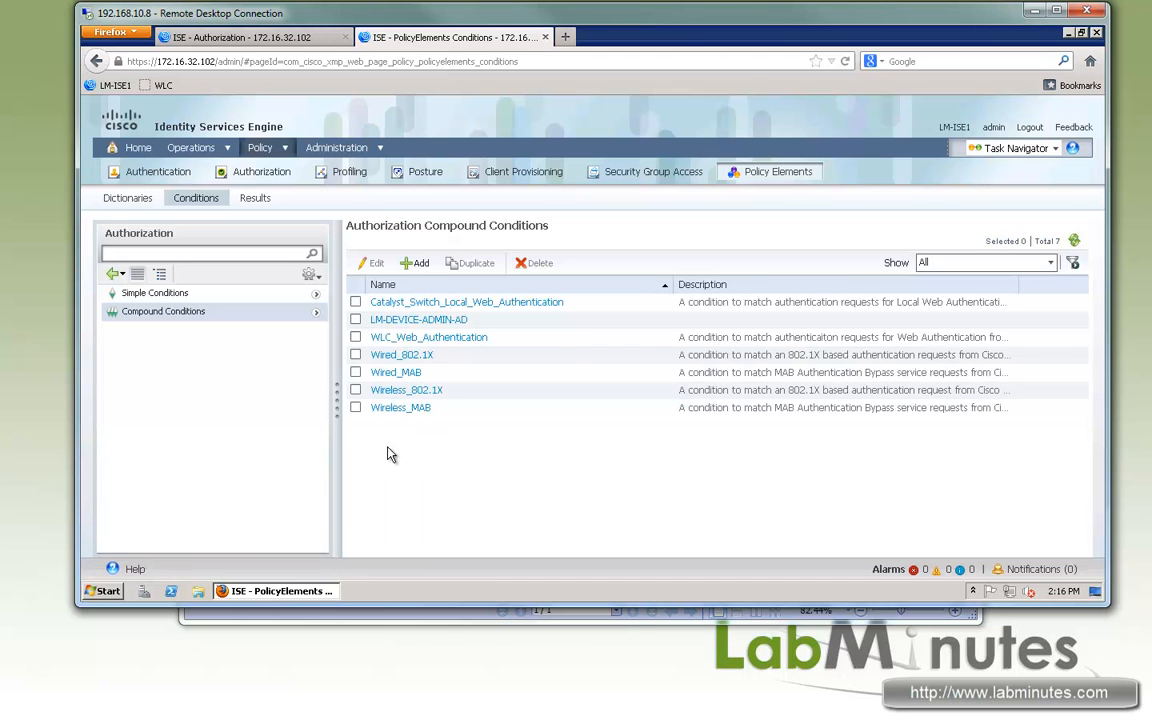
{"action": "left_click", "coordinate": [356, 355]}
{"action": "left_click", "coordinate": [470, 263]}
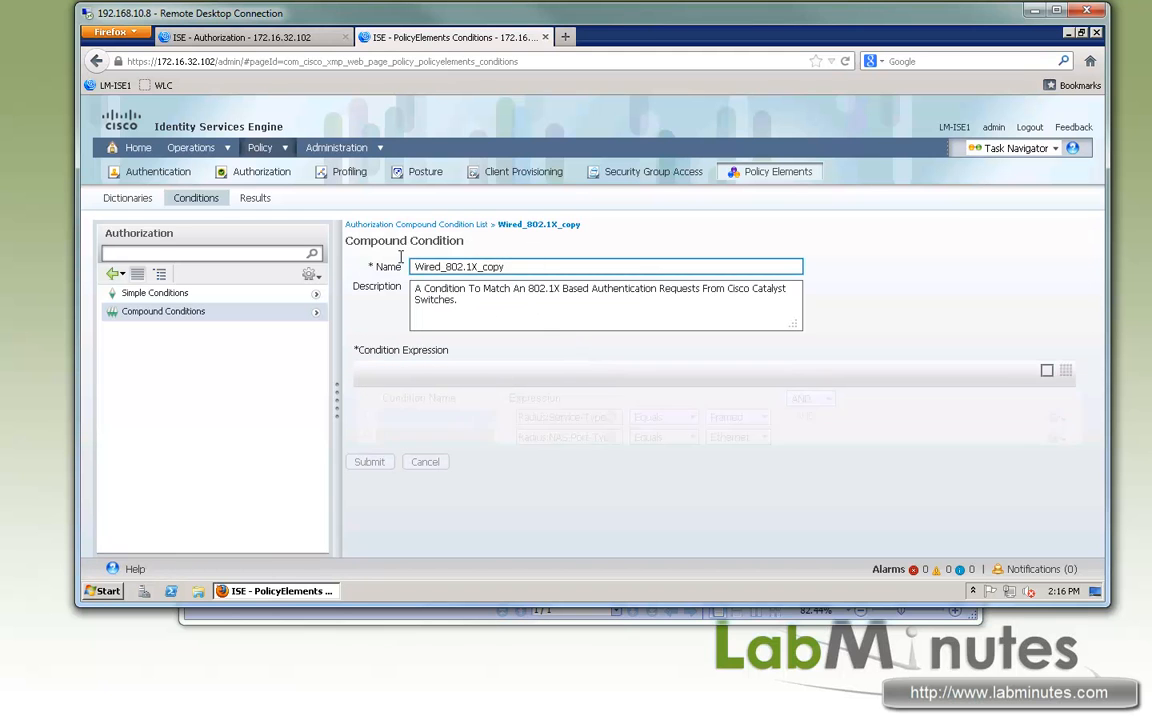
{"action": "type", "text": "LM-WIRED-MACHINE"}
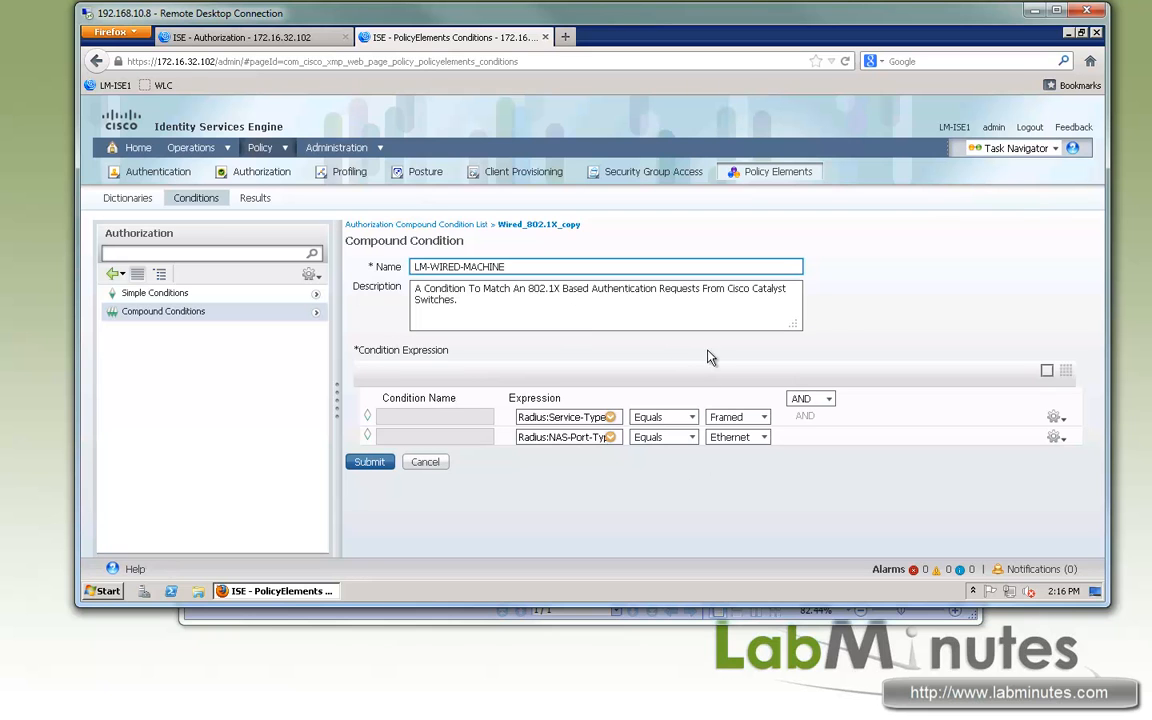
- Examine the full attribute names of the Service-Type and NAS-Port-Type expressions in the condition
{"action": "double_click", "coordinate": [530, 417]}
{"action": "left_click", "coordinate": [612, 499]}
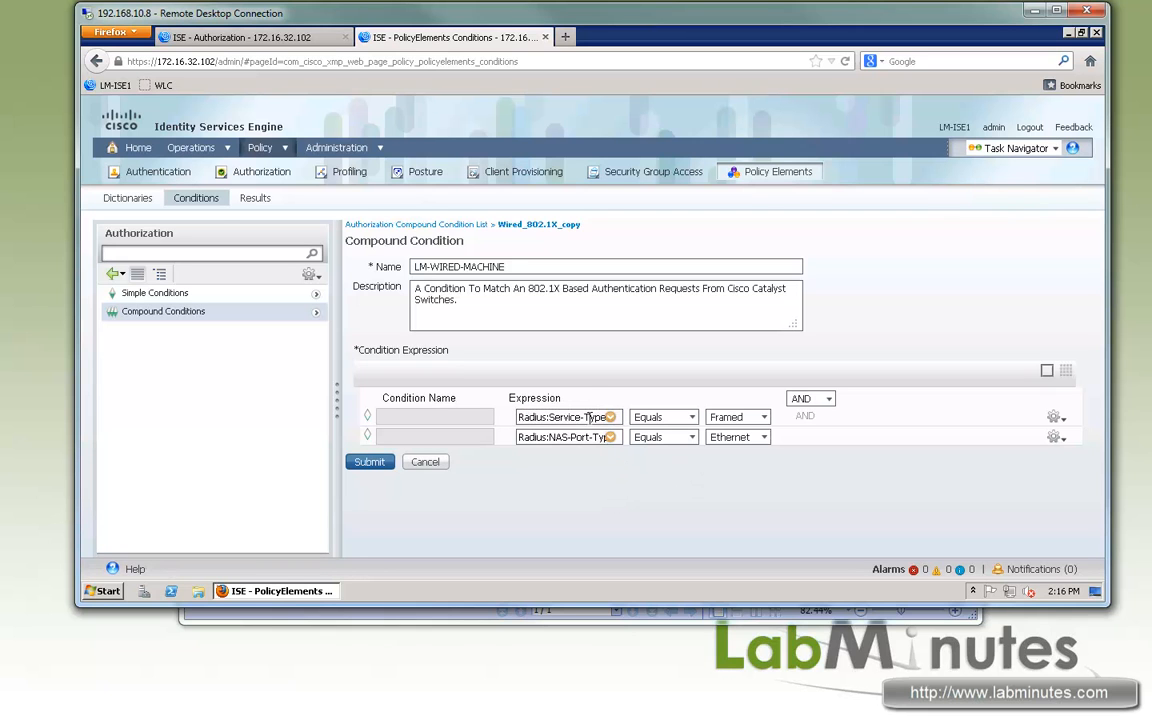
{"action": "left_click_drag", "start_coordinate": [606, 417], "coordinate": [537, 417]}
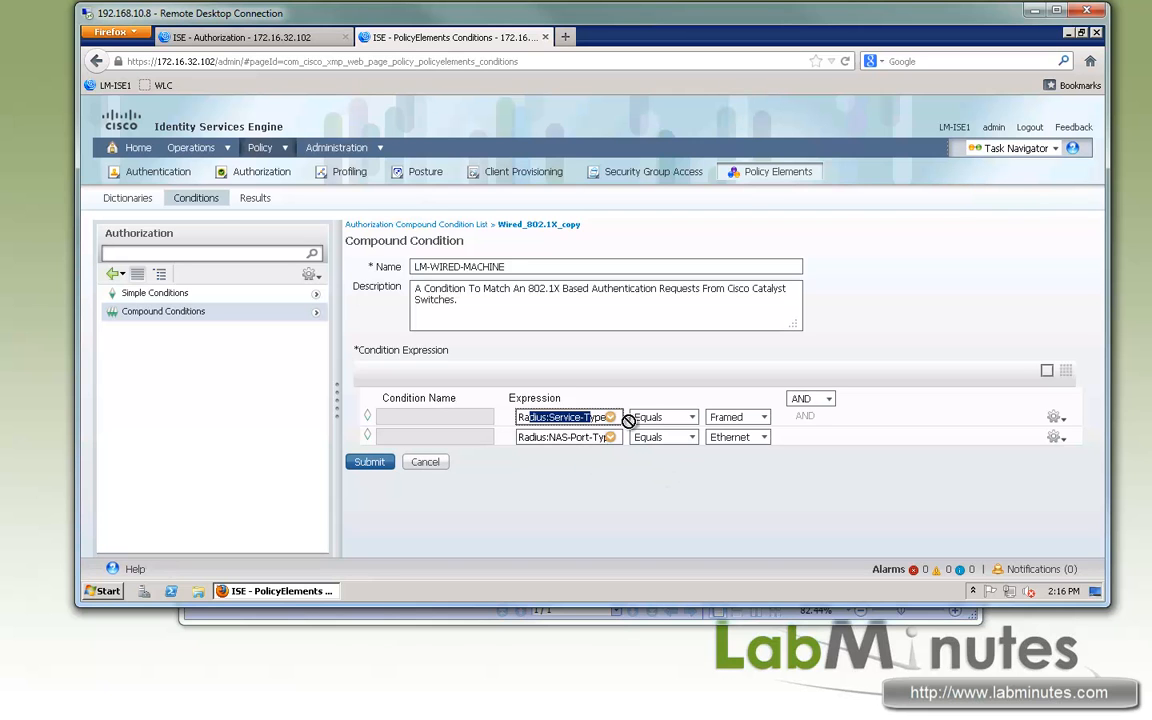
{"action": "left_click", "coordinate": [556, 417]}
{"action": "left_click_drag", "start_coordinate": [556, 417], "coordinate": [769, 419]}
{"action": "left_click_drag", "start_coordinate": [548, 437], "coordinate": [744, 437]}
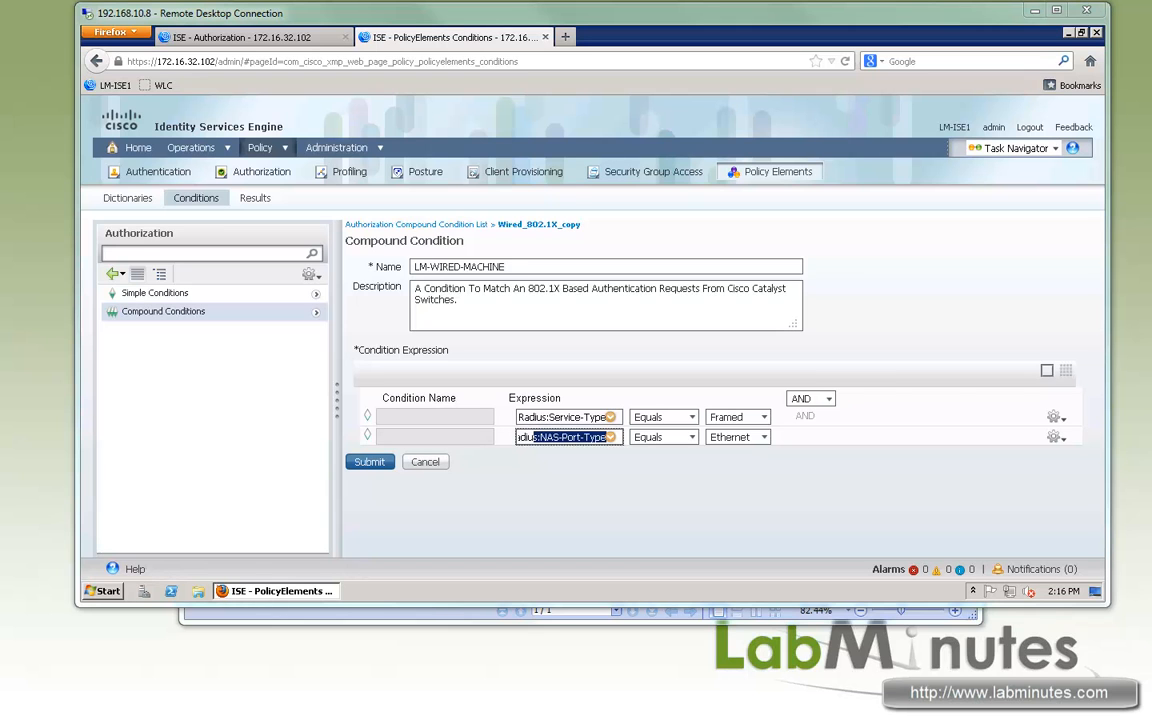
{"action": "left_click", "coordinate": [843, 480]}
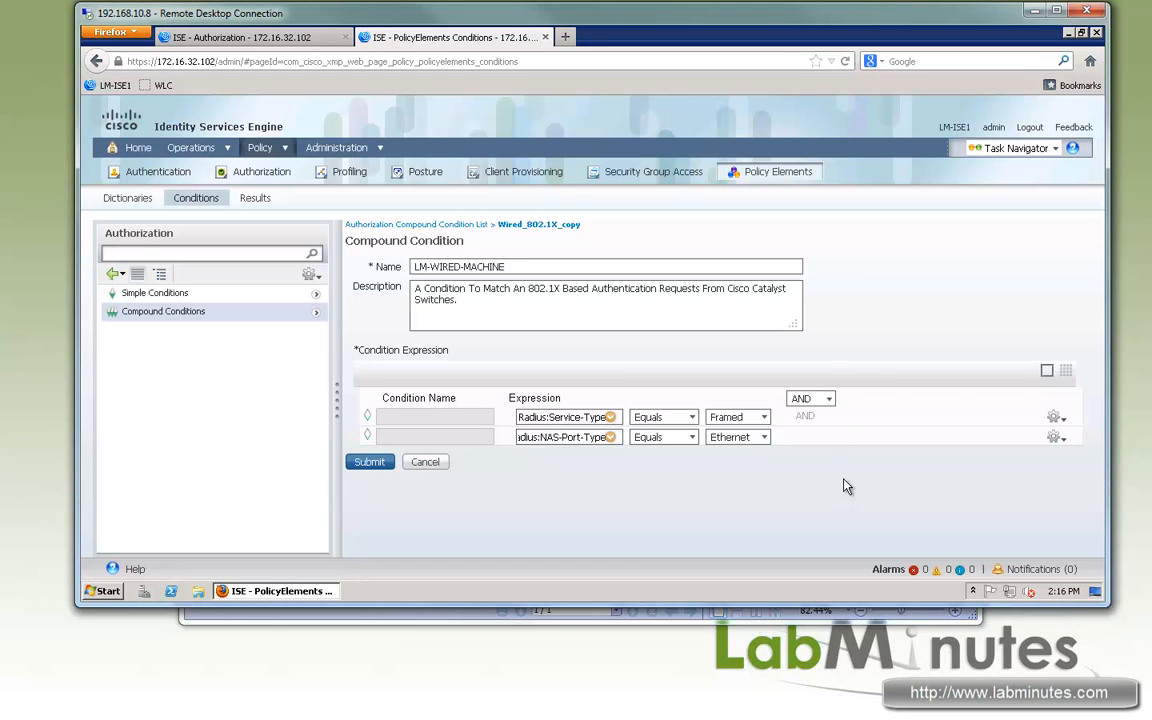
- Add an AD1:ExternalGroups Equals LABMINUTES.COM/Users/Domain Computers expression to the condition and submit it
{"action": "left_click", "coordinate": [1055, 437]}
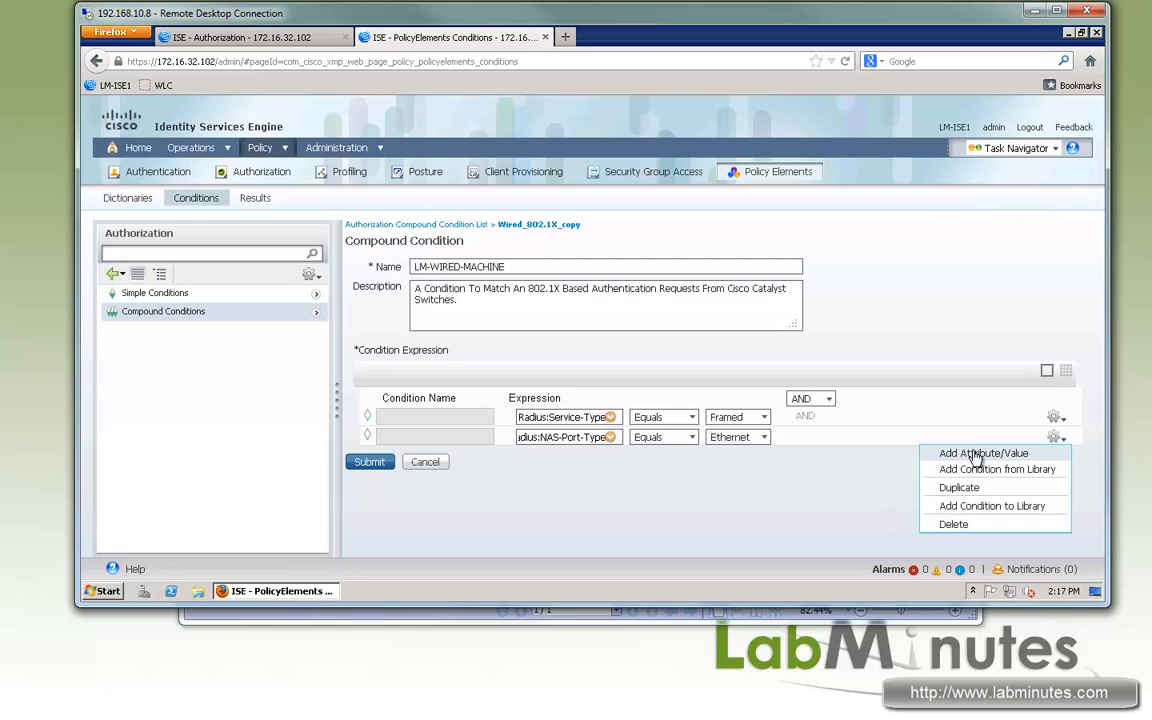
{"action": "left_click", "coordinate": [610, 456]}
{"action": "scroll", "coordinate": [700, 256], "scroll_direction": "down", "scroll_amount": 3}
{"action": "scroll", "coordinate": [758, 226], "scroll_direction": "up", "scroll_amount": 3}
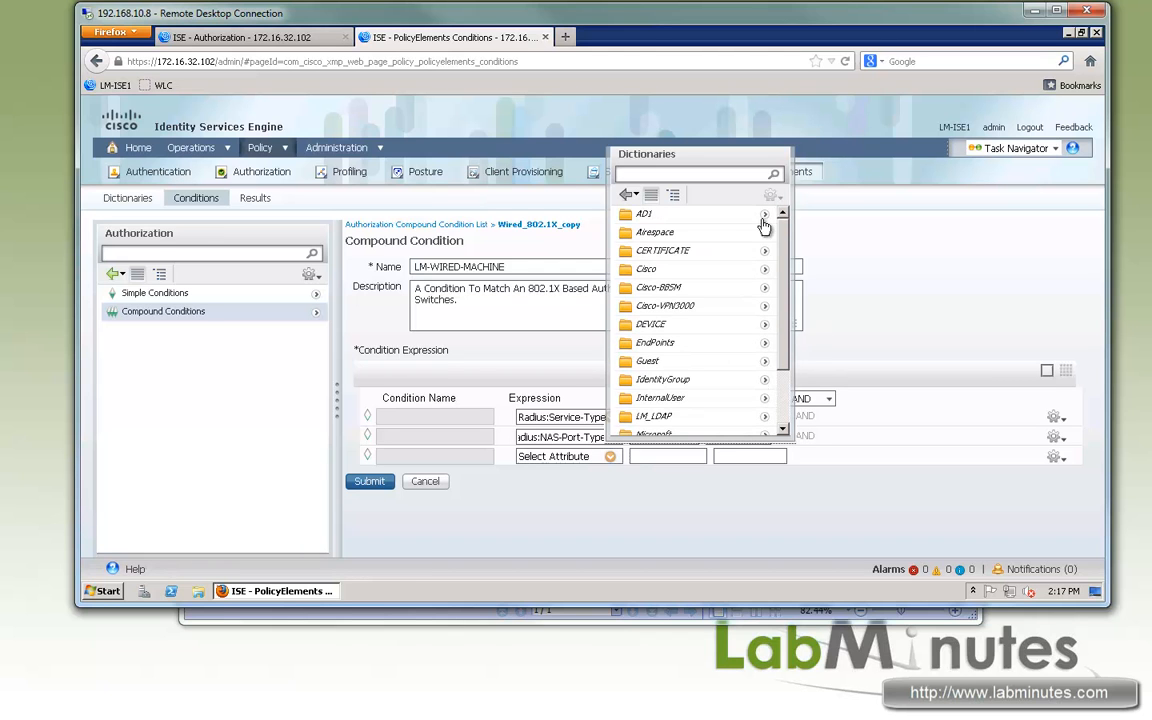
{"action": "left_click", "coordinate": [764, 214]}
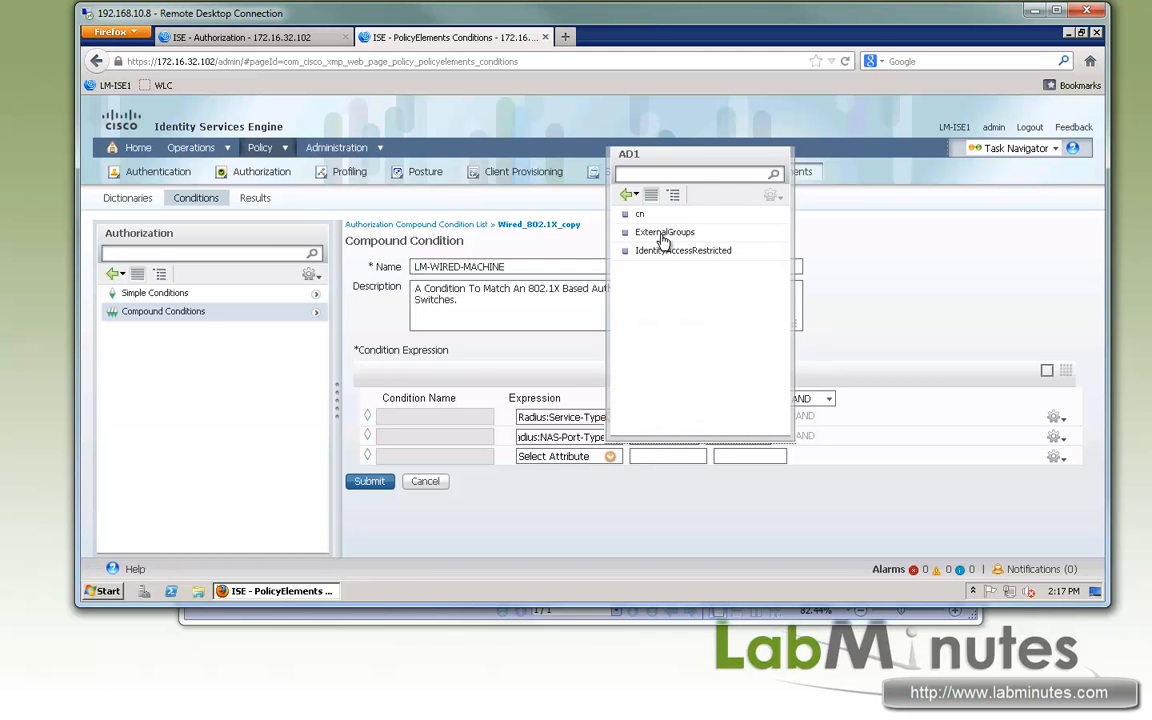
{"action": "left_click", "coordinate": [655, 231]}
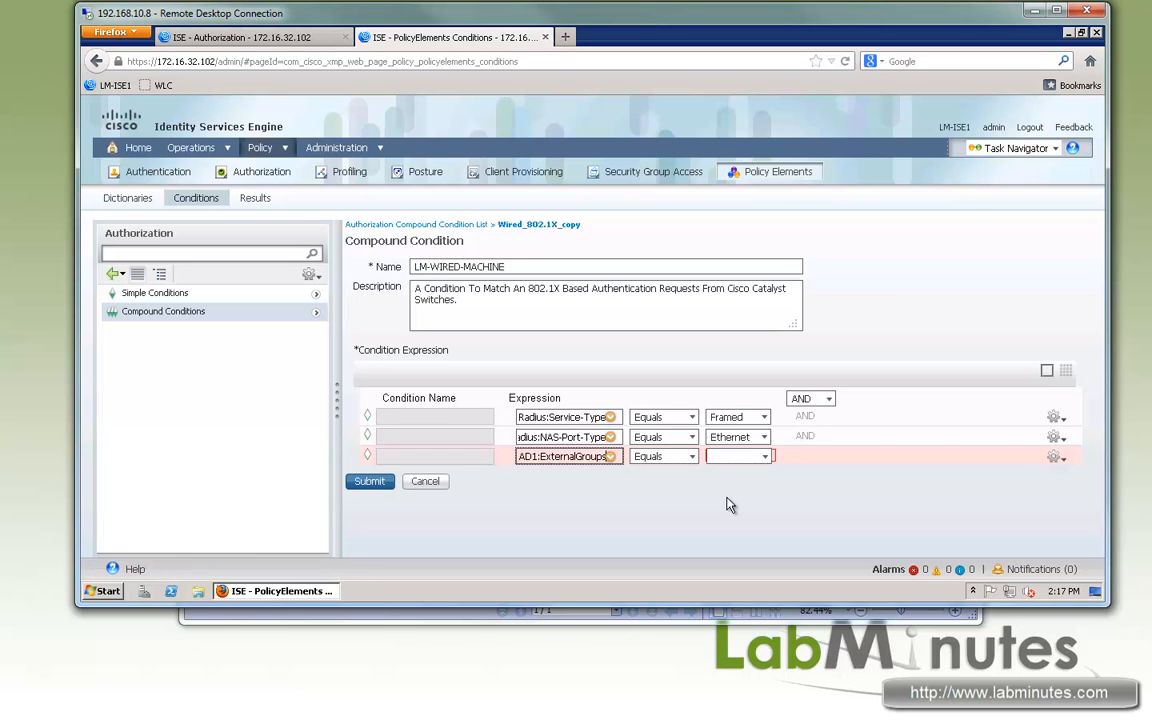
{"action": "left_click", "coordinate": [766, 458]}
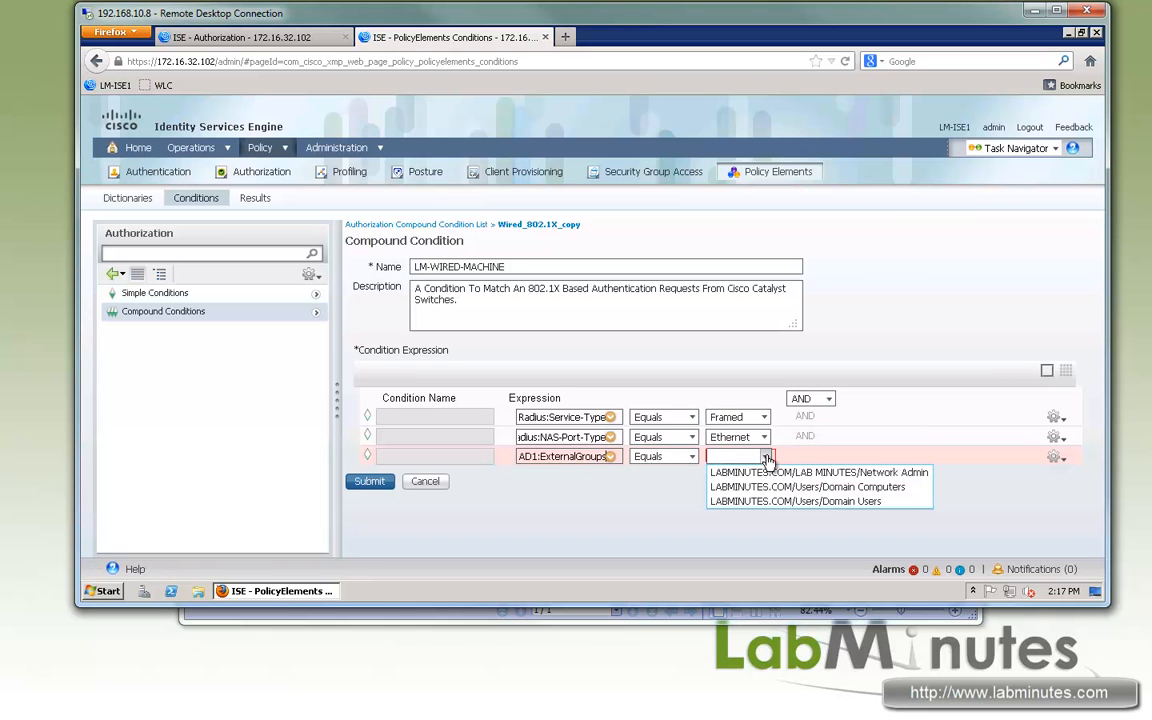
{"action": "left_click", "coordinate": [848, 487]}
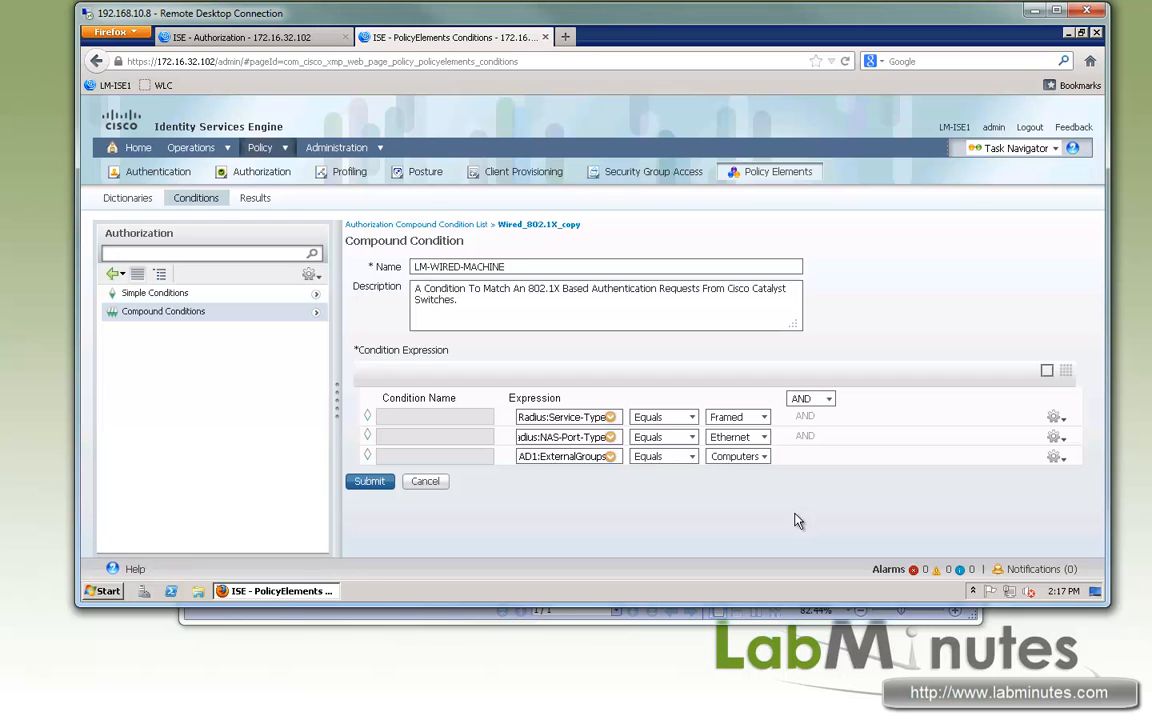
{"action": "left_click", "coordinate": [360, 486]}
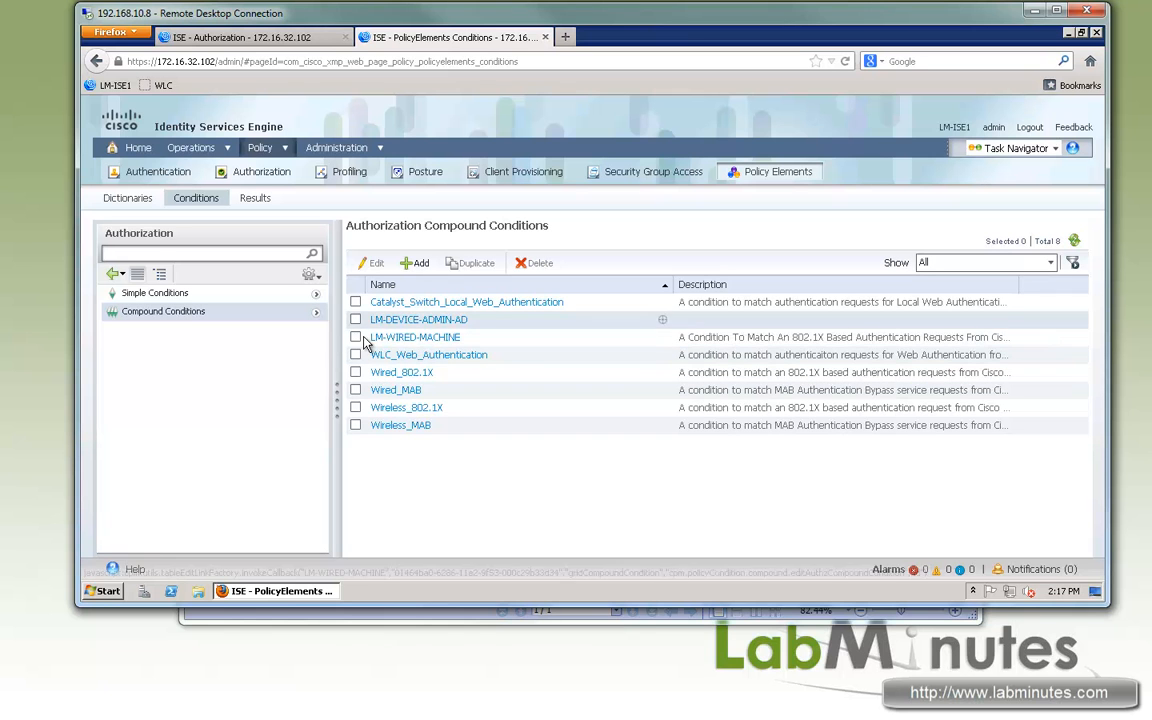
- Duplicate the LM-WIRED-MACHINE condition, name the copy LM-WIRED-USER, and set its external group to LABMINUTES.COM/Users/Domain Users
{"action": "left_click", "coordinate": [452, 337]}
{"action": "left_click", "coordinate": [471, 263]}
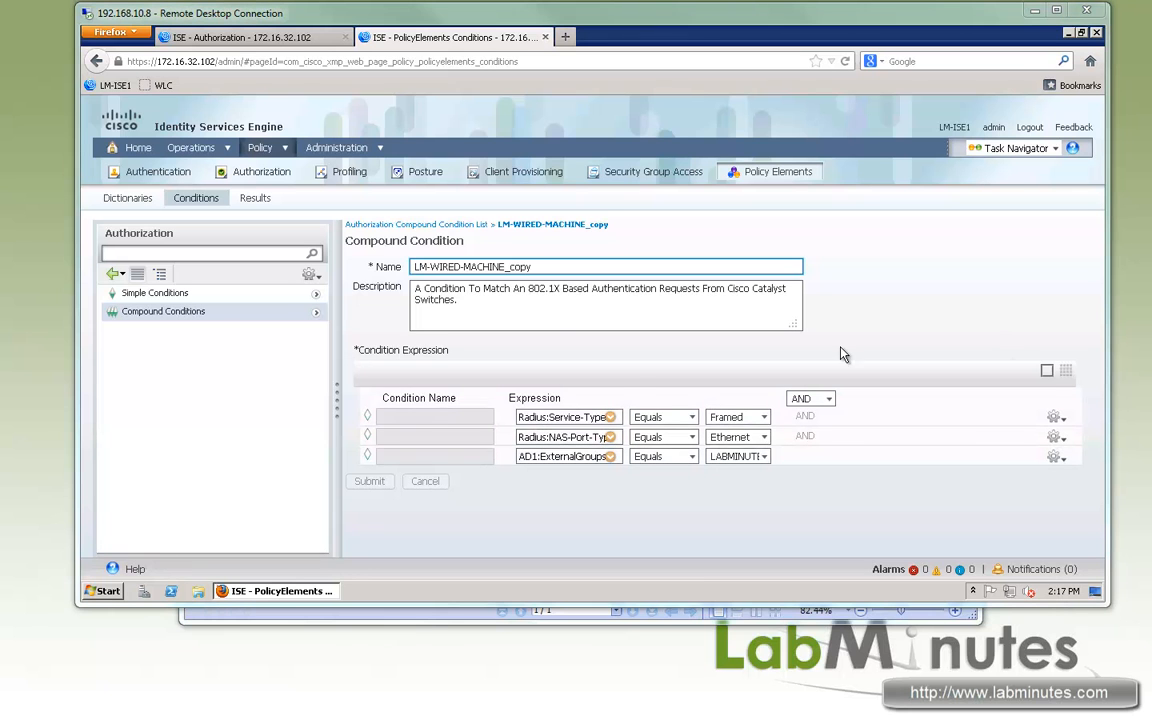
{"action": "left_click", "coordinate": [464, 266]}
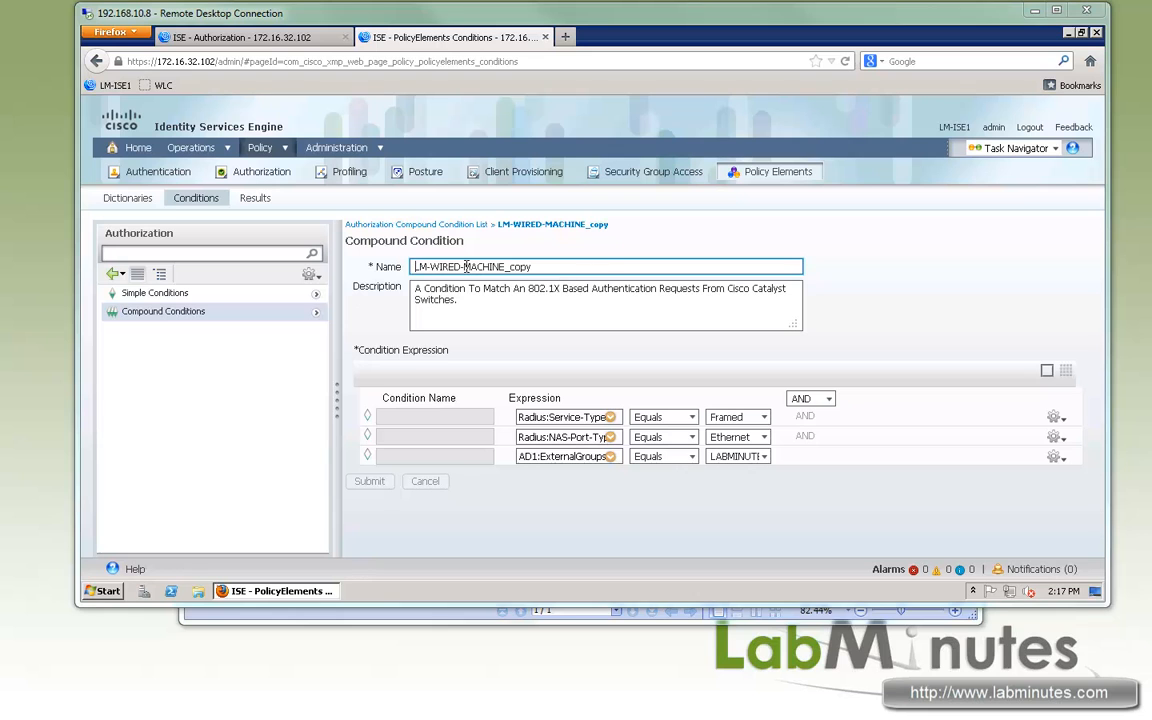
{"action": "left_click", "coordinate": [608, 262], "text": "shift"}
{"action": "type", "text": "USER"}
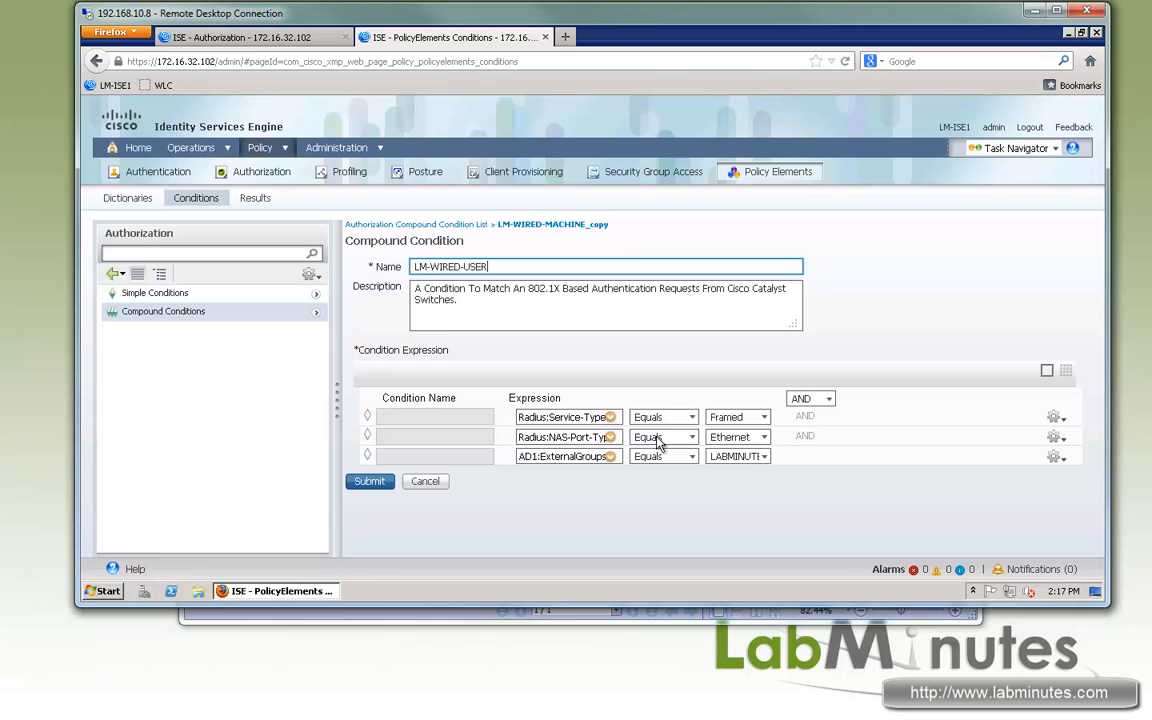
{"action": "left_click", "coordinate": [765, 457]}
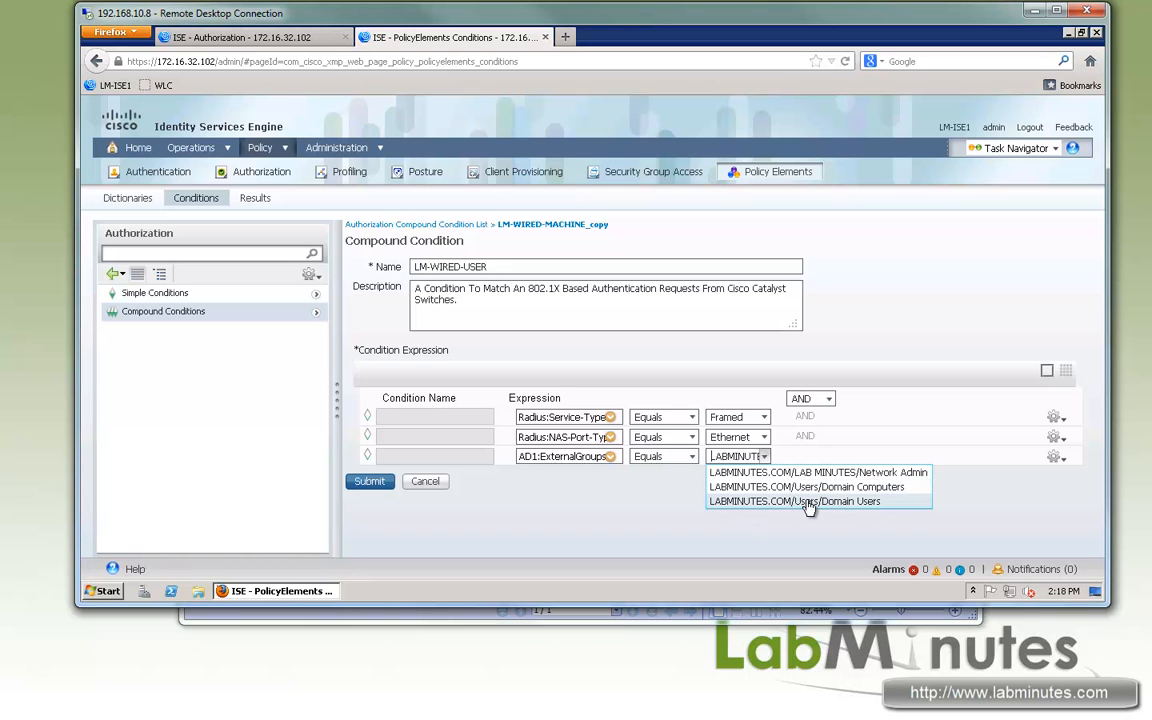
{"action": "left_click", "coordinate": [809, 502]}
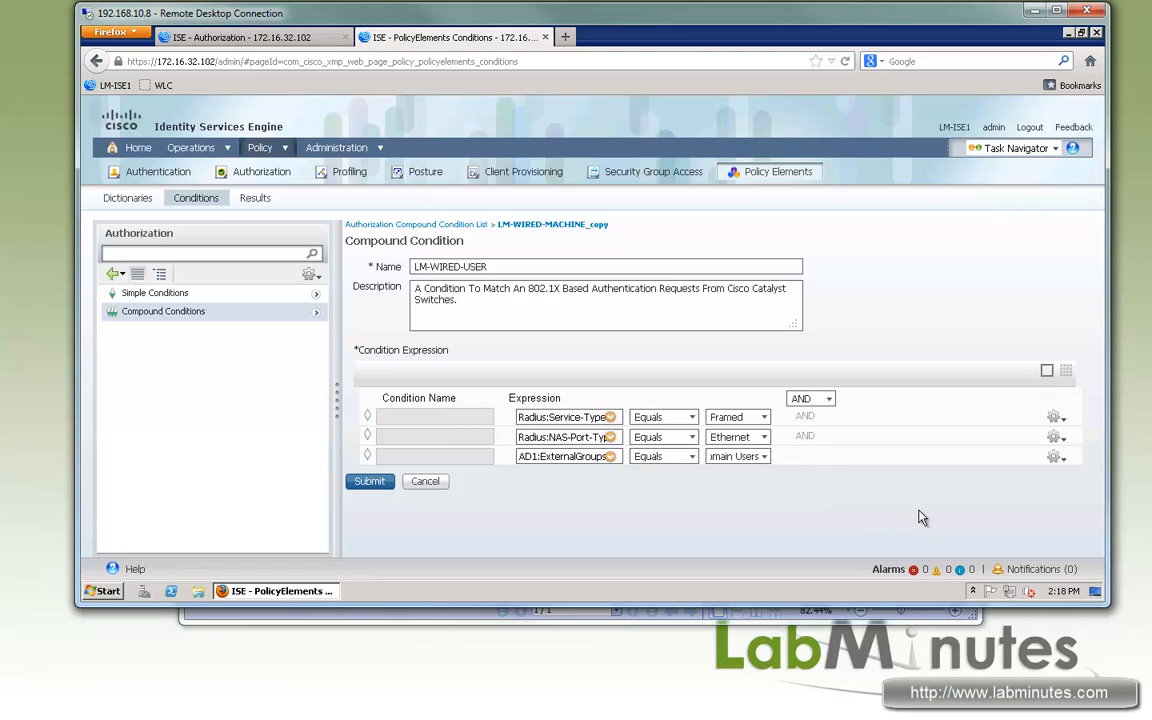
- Add a Network Access:WasMachineAuthenticated Equals True expression to the LM-WIRED-USER condition and submit it
{"action": "left_click", "coordinate": [1056, 457]}
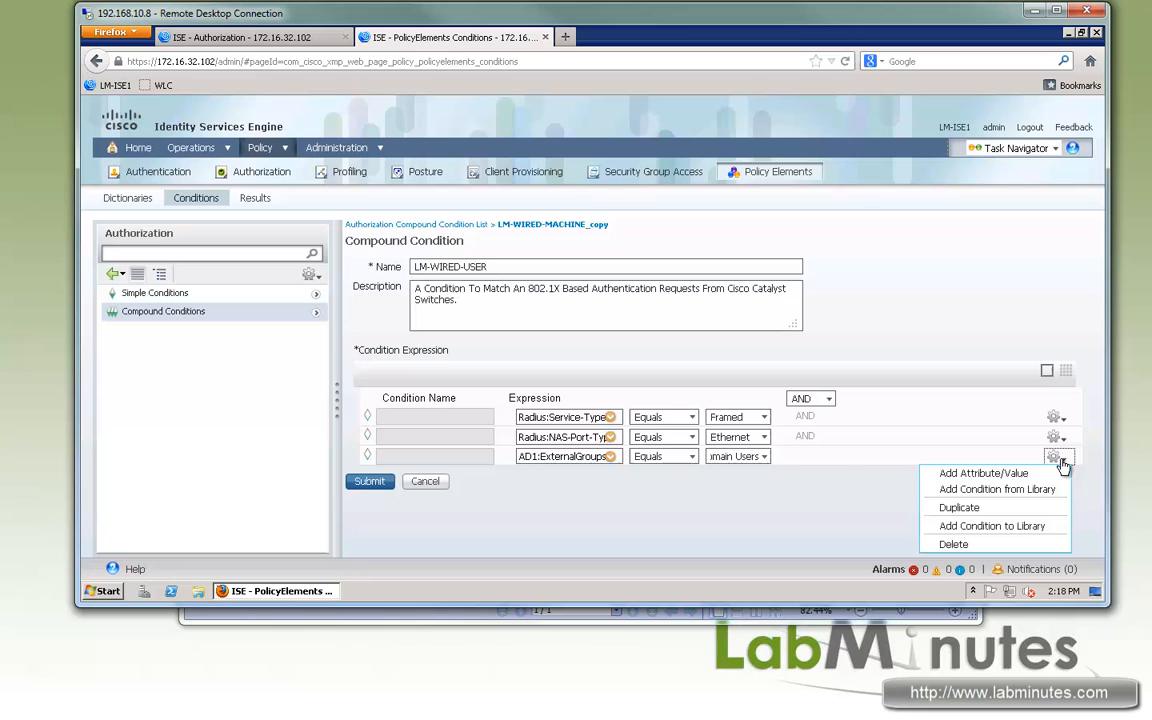
{"action": "left_click", "coordinate": [975, 473]}
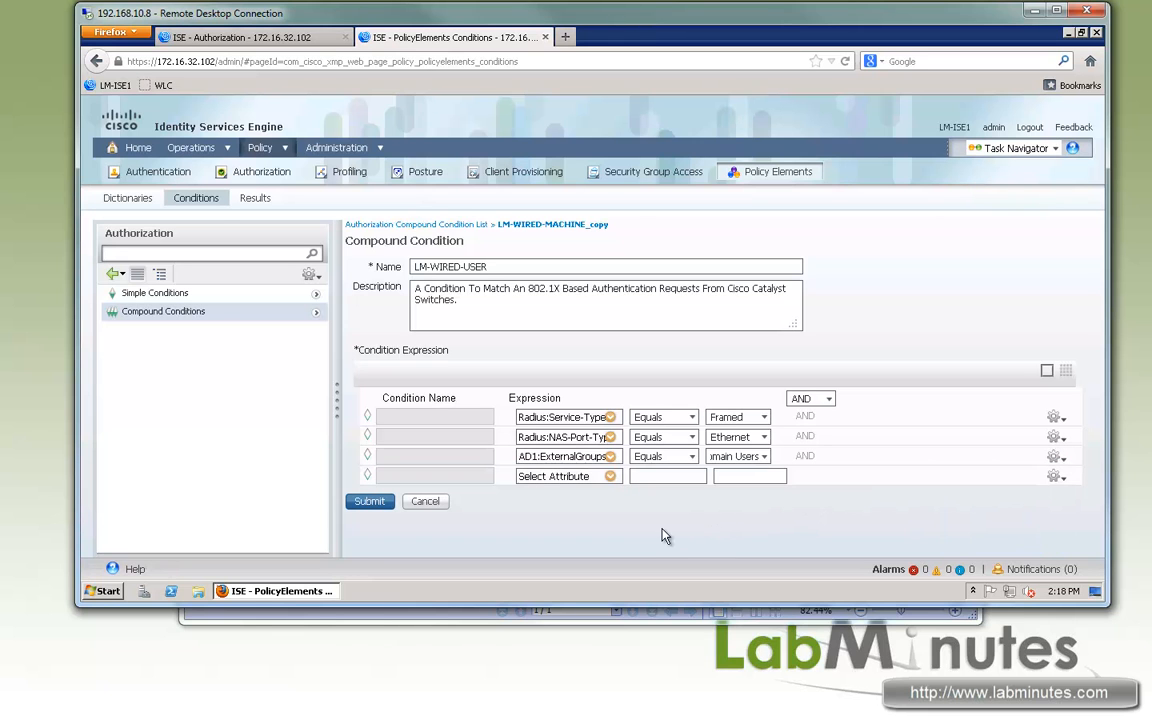
{"action": "left_click", "coordinate": [611, 480]}
{"action": "left_click", "coordinate": [784, 452]}
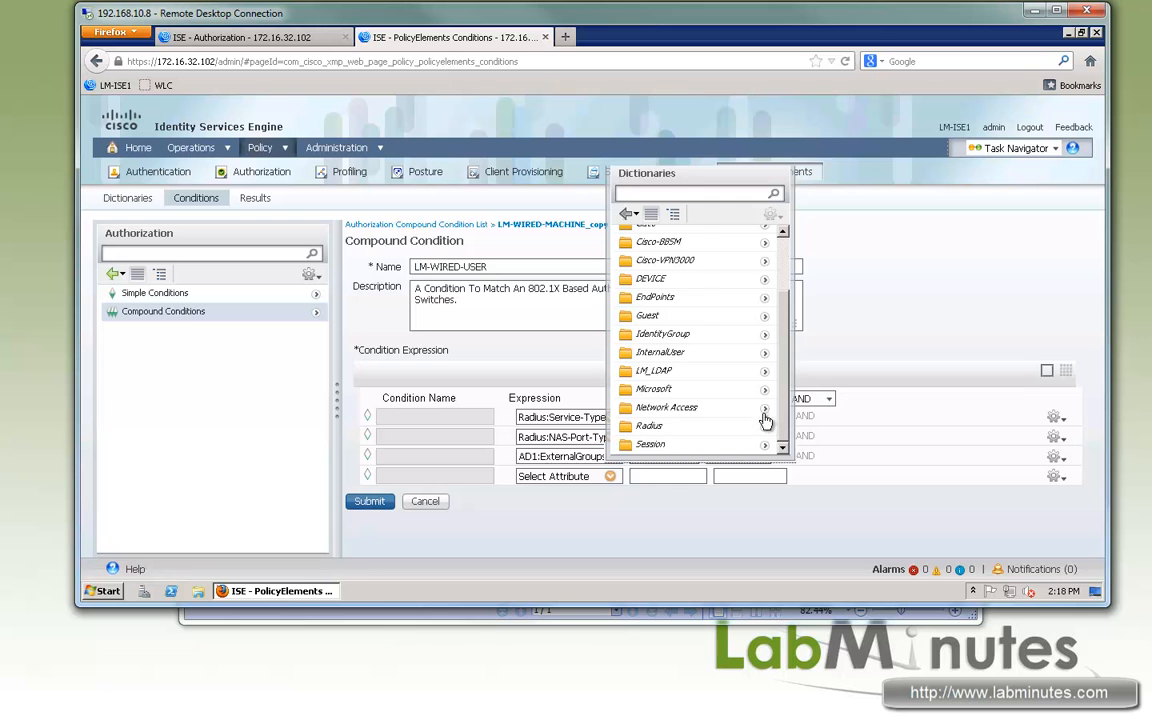
{"action": "left_click", "coordinate": [764, 410]}
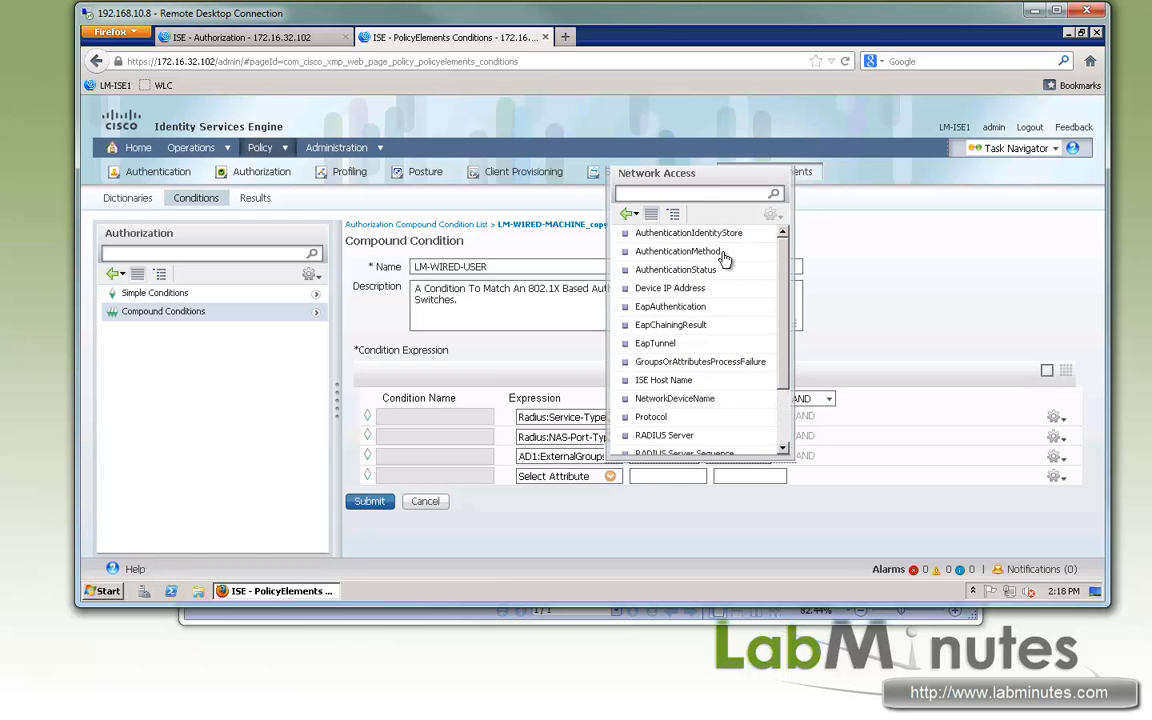
{"action": "left_click", "coordinate": [780, 452]}
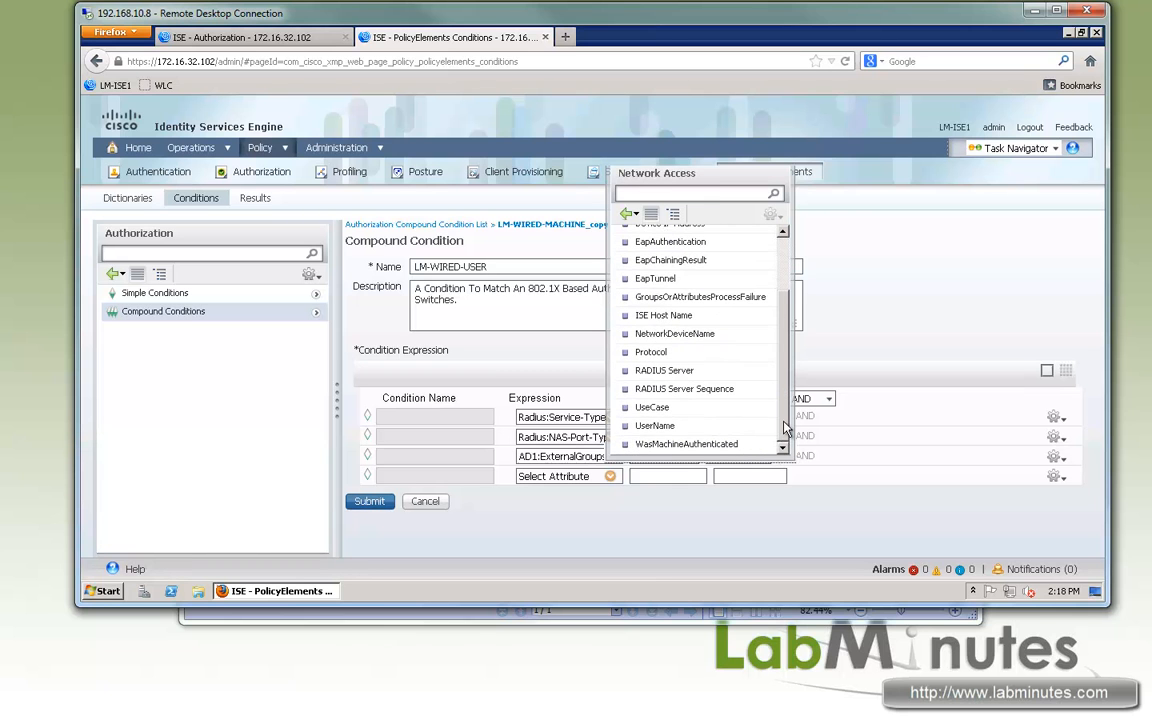
{"action": "left_click", "coordinate": [668, 445]}
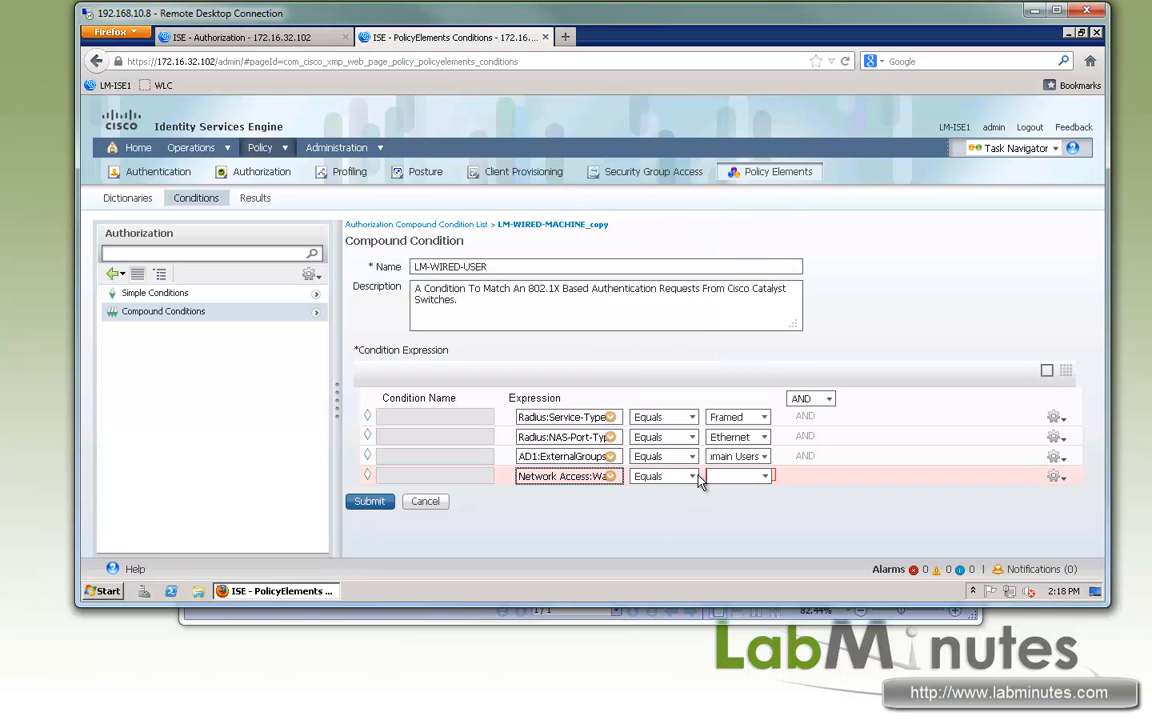
{"action": "left_click", "coordinate": [764, 477]}
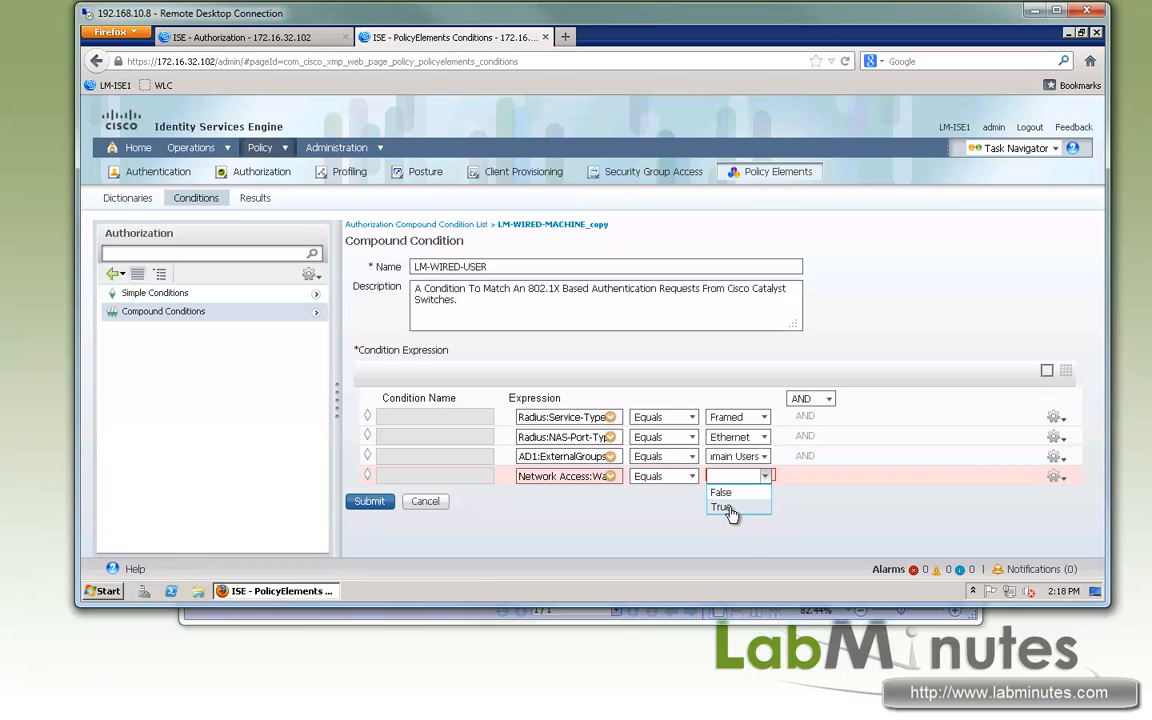
{"action": "left_click", "coordinate": [722, 507]}
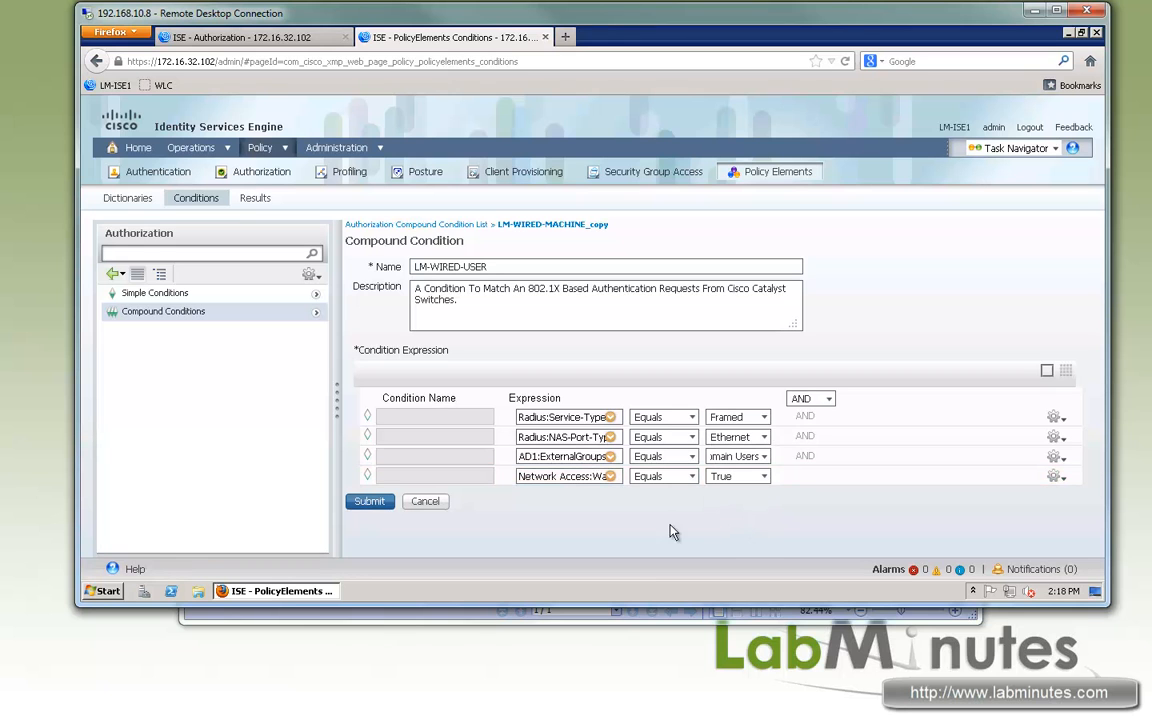
{"action": "left_click", "coordinate": [386, 502]}
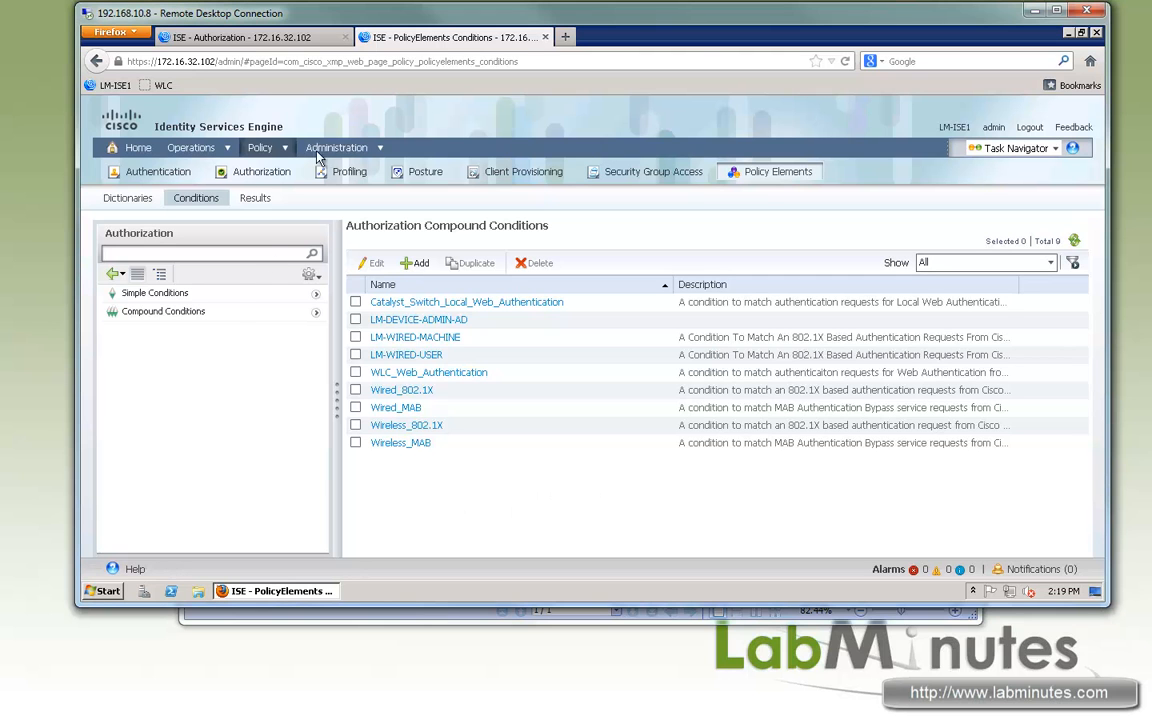
- Create a new downloadable ACL named LM-AD-LOGIN
{"action": "mouse_move", "coordinate": [286, 156]}
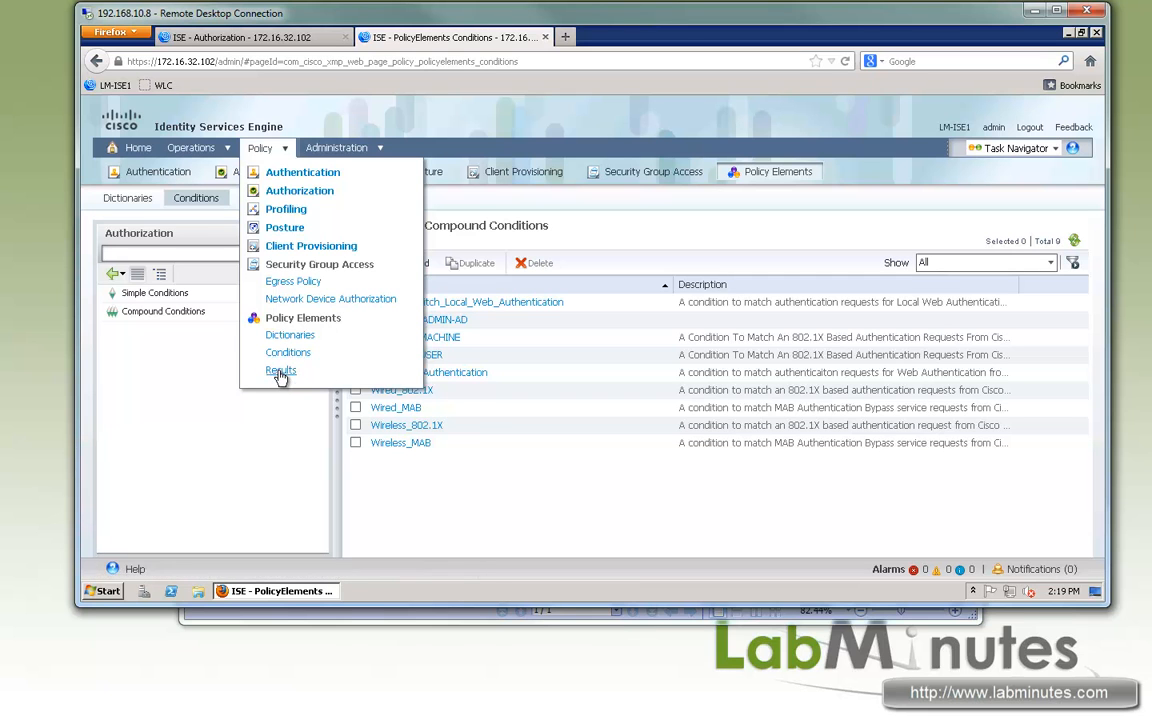
{"action": "left_click", "coordinate": [286, 371]}
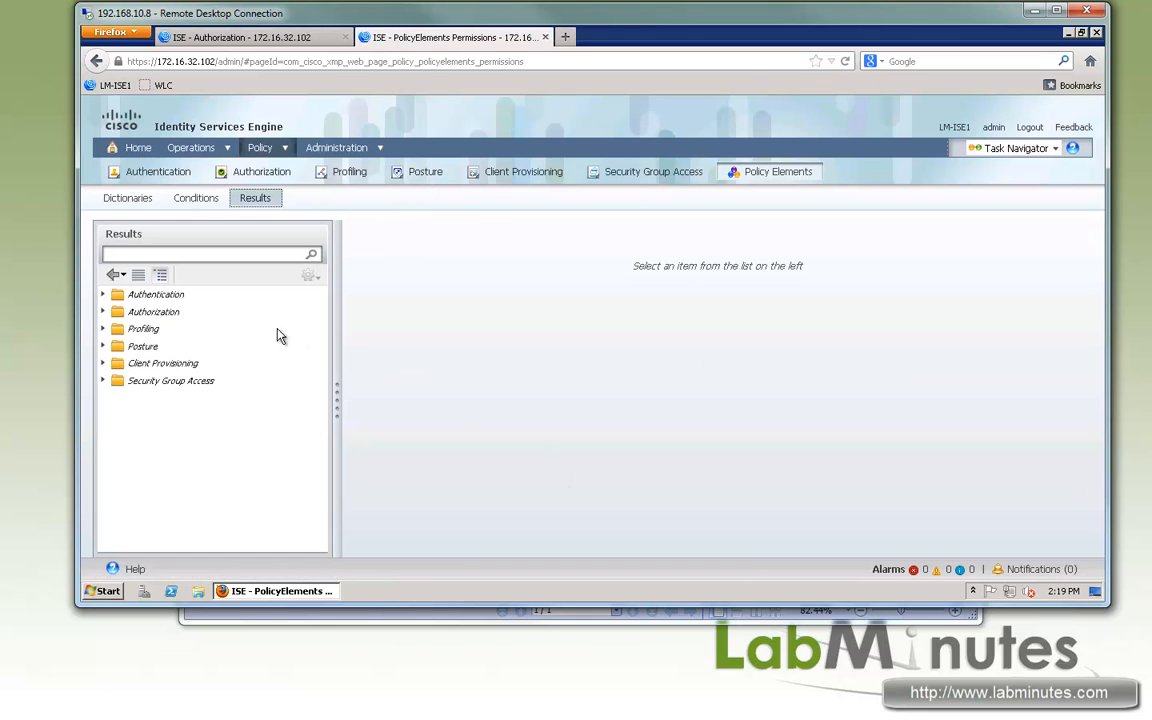
{"action": "left_click", "coordinate": [103, 311]}
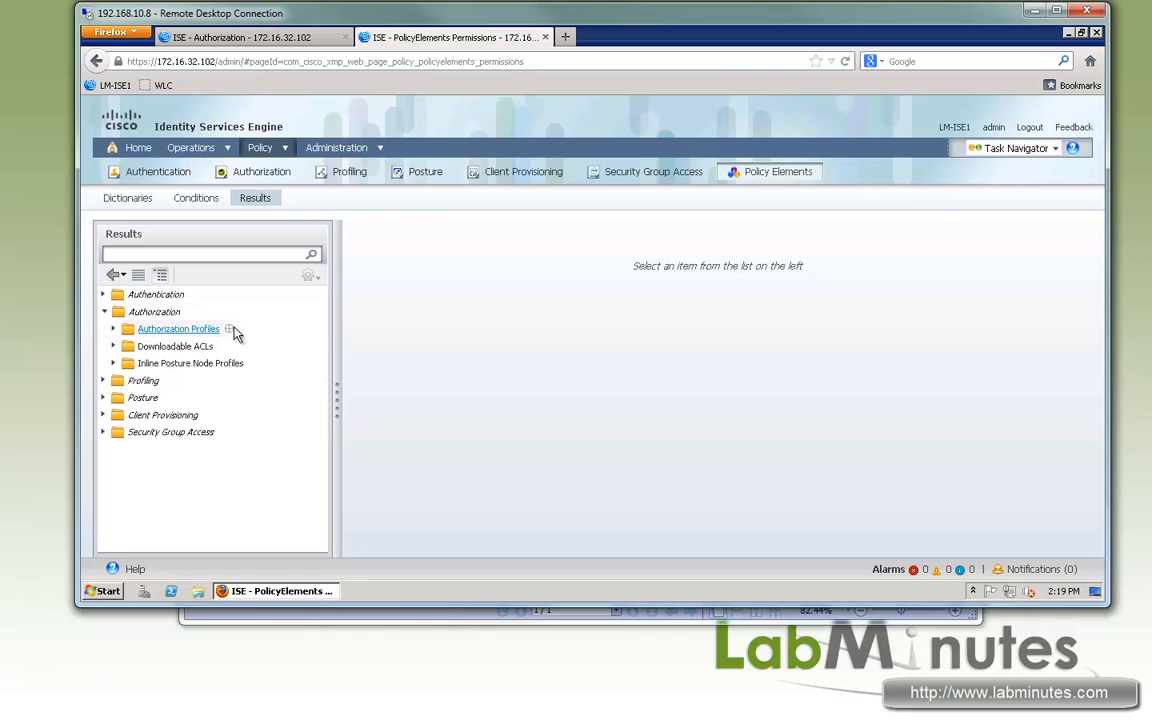
{"action": "left_click", "coordinate": [190, 346]}
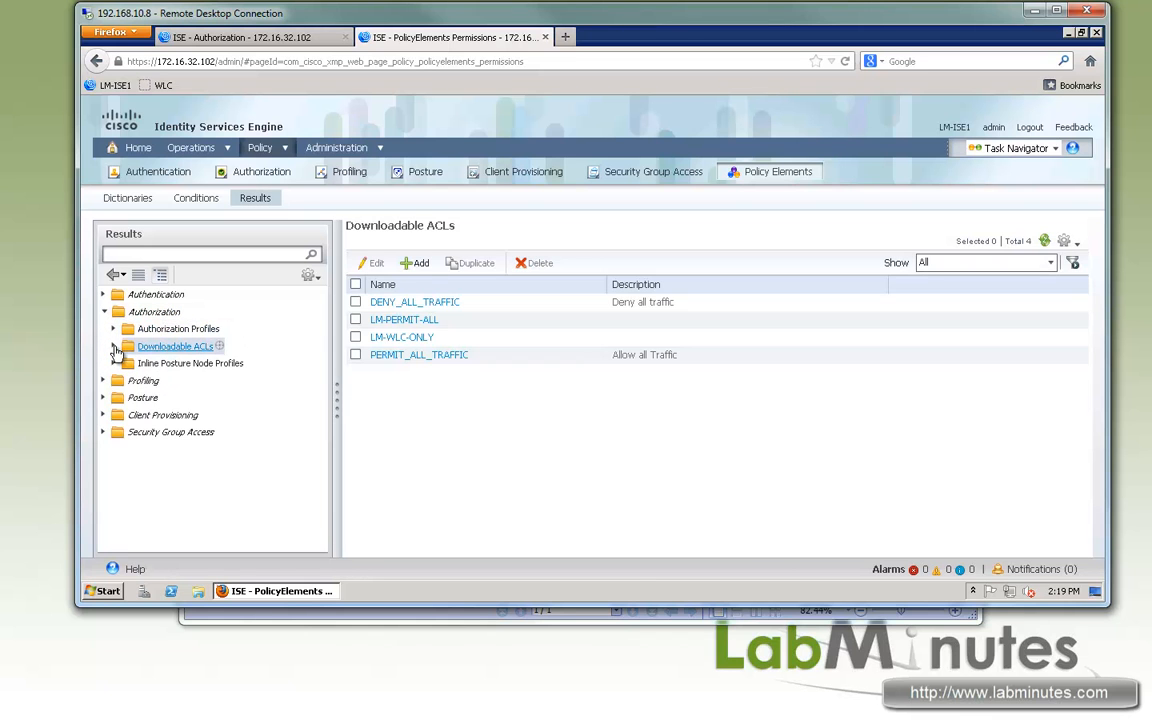
{"action": "left_click", "coordinate": [417, 263]}
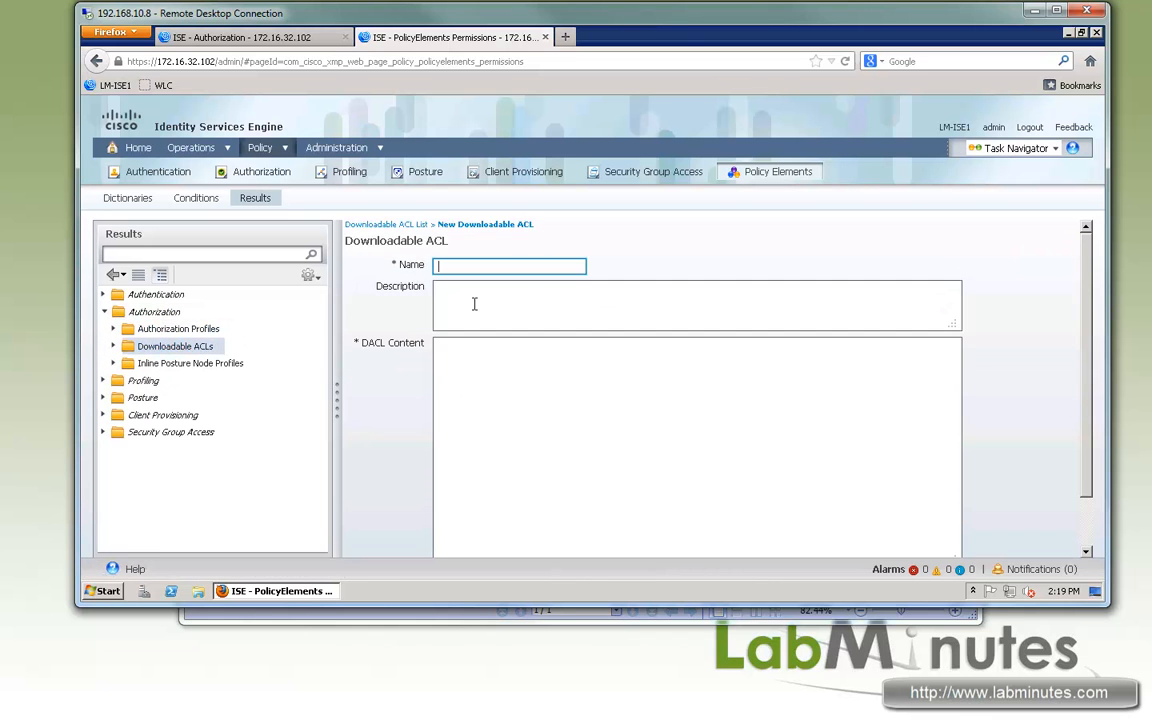
{"action": "type", "text": "LM-AD-LOGIN"}
- Paste the DACL content permitting DHCP, DNS and IP to host 172.16.32.40 with a final deny, and remove the line indentation
{"action": "left_click", "coordinate": [506, 411]}
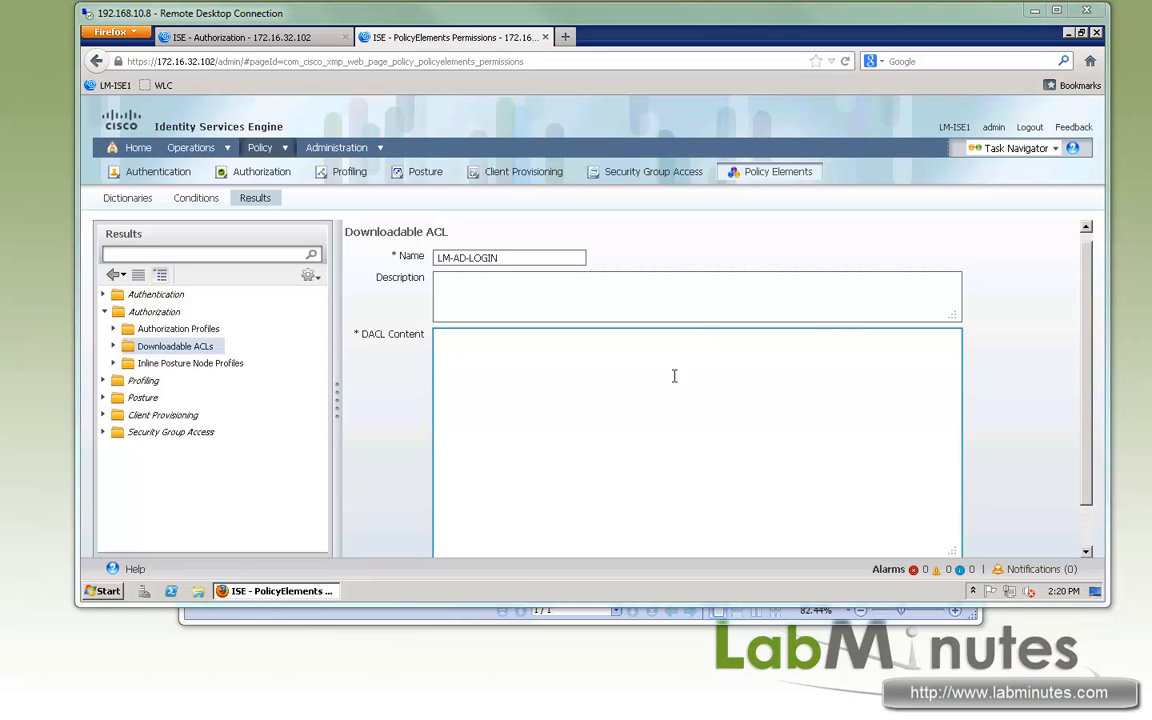
{"action": "type", "text": "! \tpermit udp any eq bootpc any eq bootps \tpermit udp any any eq 53 \tpermit ip any host 172.16.32.40 \tdeny ip any any log \t!"}
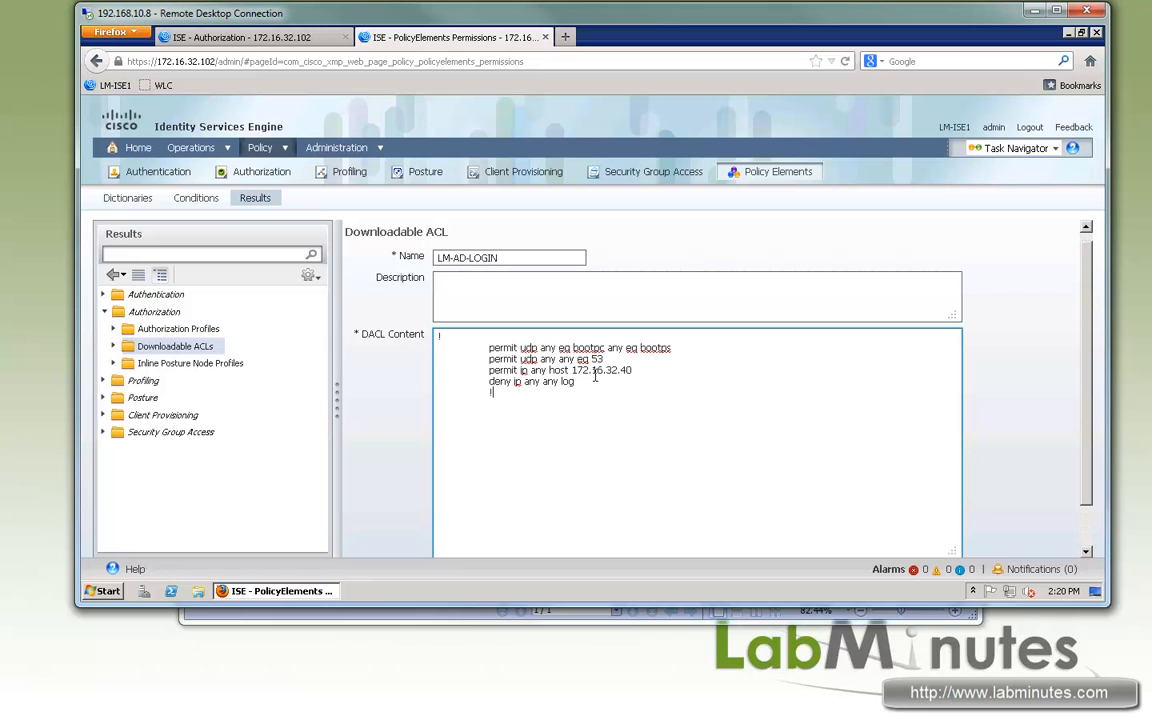
{"action": "key", "text": "alt"}
{"action": "triple_click", "coordinate": [491, 350]}
{"action": "left_click", "coordinate": [491, 348]}
{"action": "key", "text": "BackSpace"}
{"action": "left_click", "coordinate": [489, 359]}
{"action": "key", "text": "BackSpace"}
{"action": "key", "text": "BackSpace"}
{"action": "key", "text": "BackSpace"}
{"action": "key", "text": "BackSpace"}
{"action": "key", "text": "BackSpace"}
{"action": "key", "text": "BackSpace"}
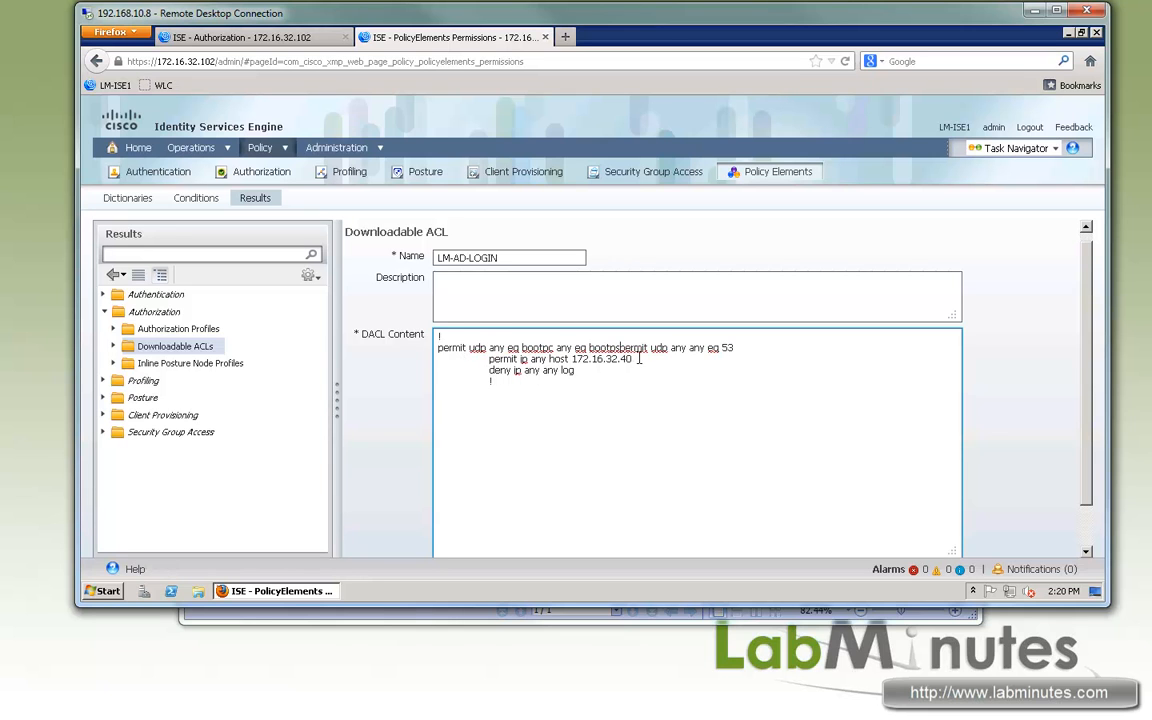
{"action": "key", "text": "Return"}
{"action": "left_click", "coordinate": [489, 374]}
{"action": "key", "text": "BackSpace"}
{"action": "key", "text": "BackSpace"}
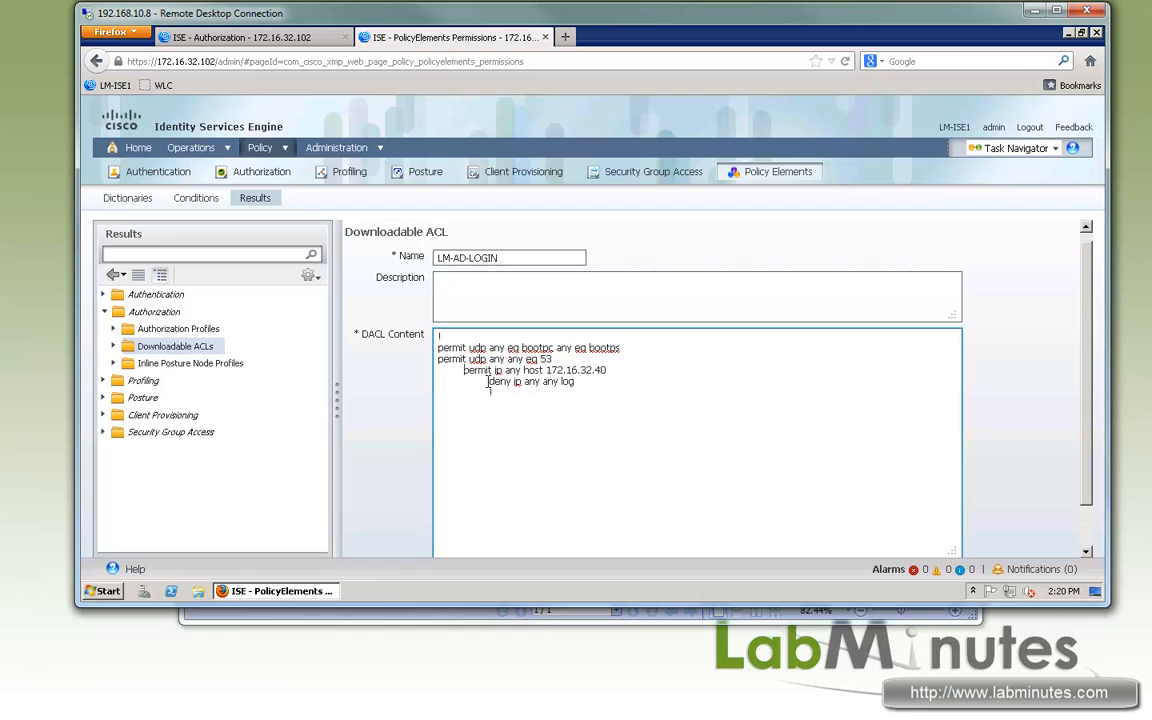
{"action": "left_click", "coordinate": [489, 385]}
{"action": "key", "text": "BackSpace"}
{"action": "key", "text": "BackSpace"}
{"action": "left_click", "coordinate": [489, 390]}
{"action": "key", "text": "BackSpace"}
{"action": "key", "text": "BackSpace"}
- Insert "!" separator lines after the DNS entry and the 172.16.32.40 host entry, then submit the downloadable ACL
{"action": "left_click_drag", "start_coordinate": [628, 349], "coordinate": [437, 350]}
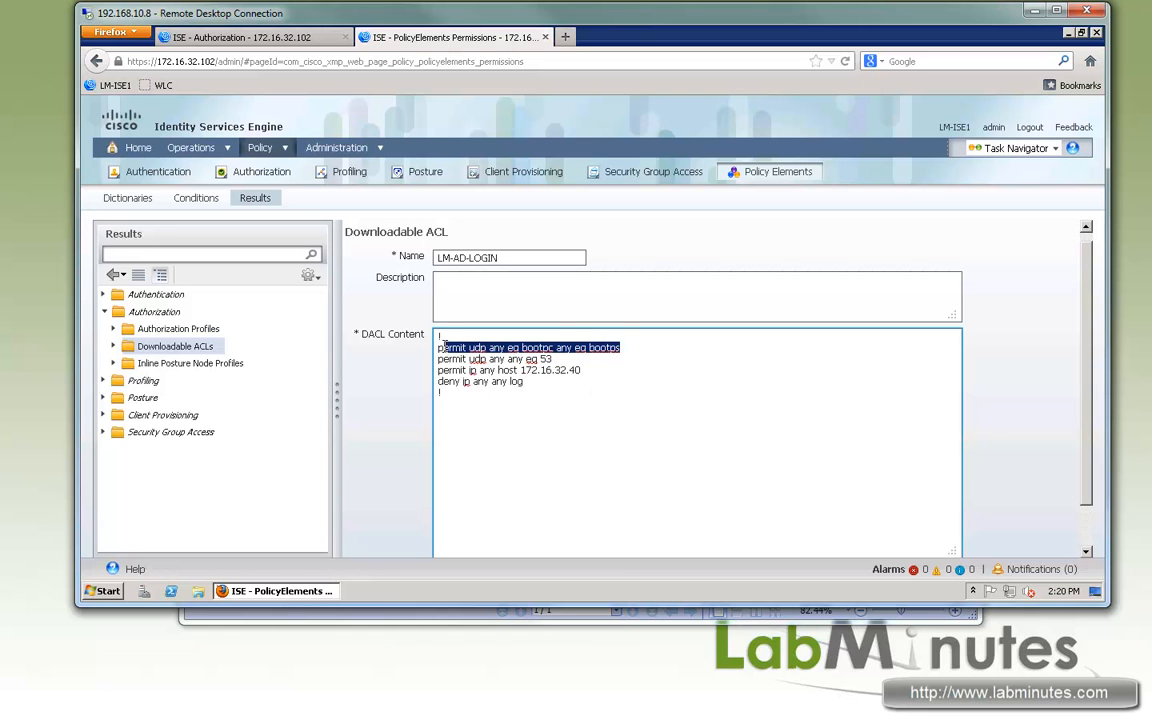
{"action": "left_click_drag", "start_coordinate": [552, 359], "coordinate": [436, 362]}
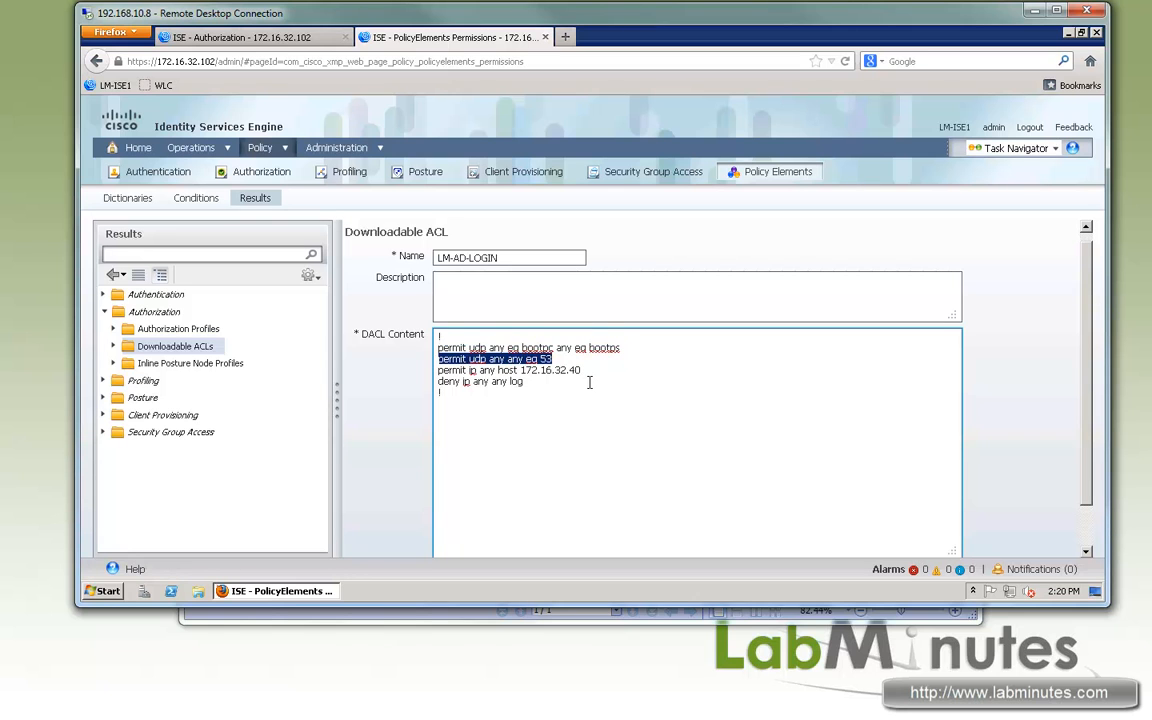
{"action": "left_click", "coordinate": [565, 362]}
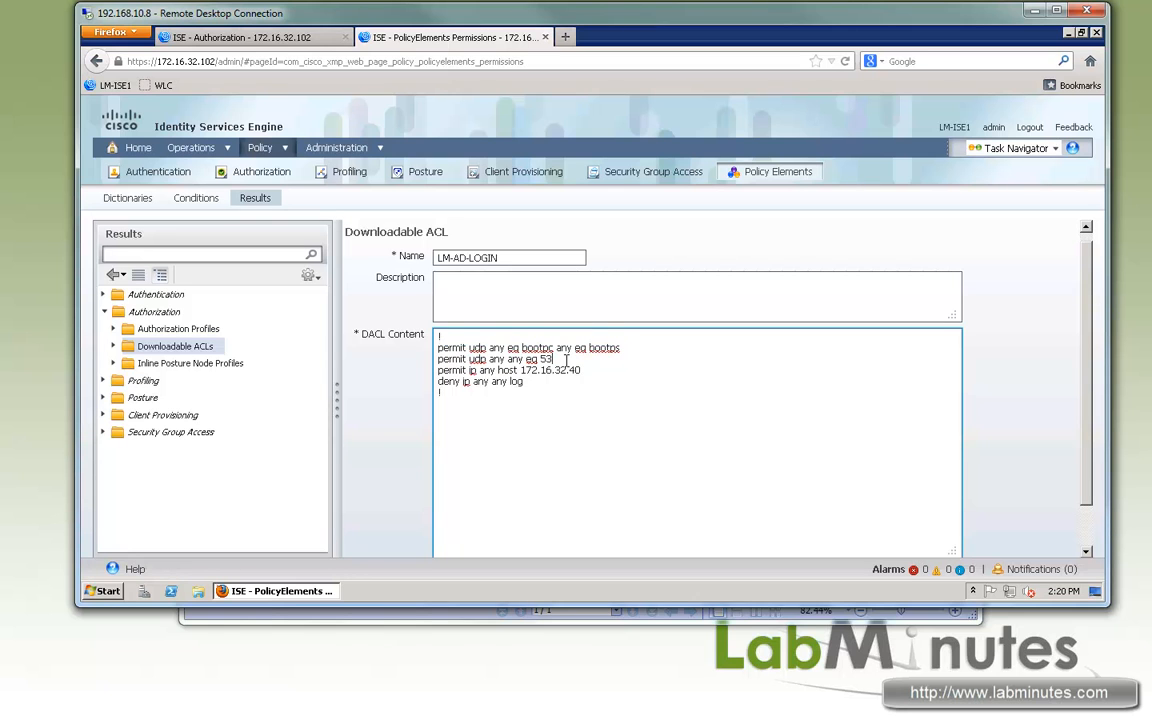
{"action": "key", "text": "Return"}
{"action": "type", "text": "!"}
{"action": "left_click", "coordinate": [615, 385]}
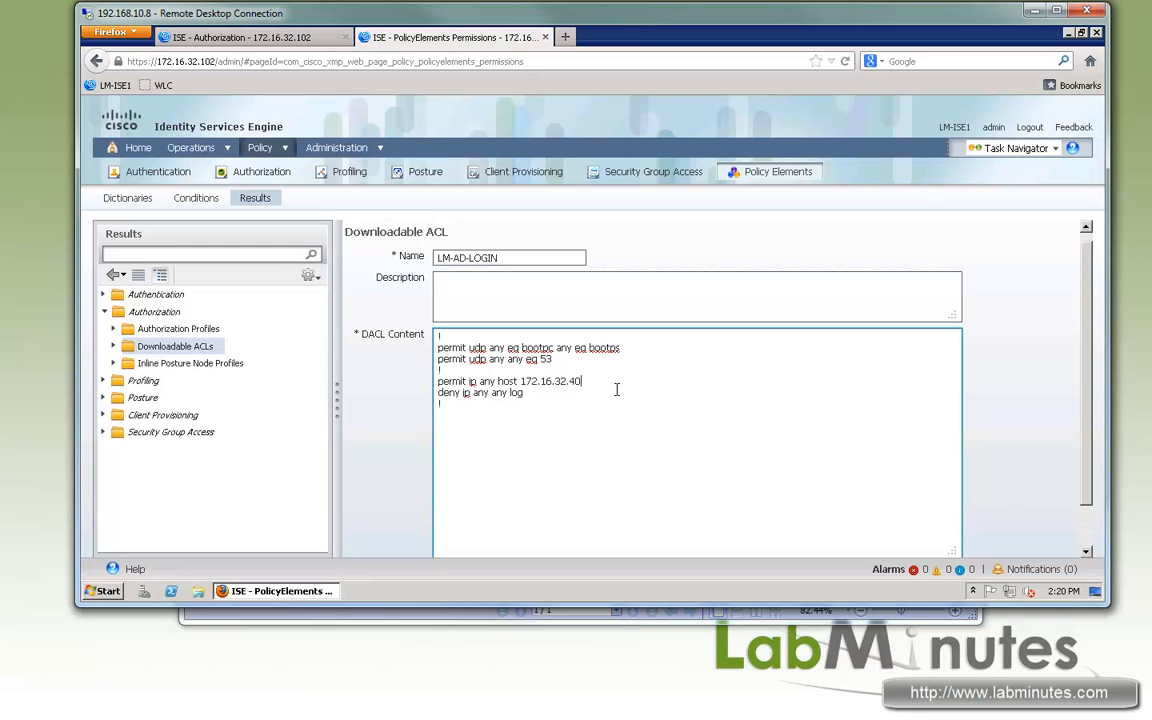
{"action": "key", "text": "Return"}
{"action": "type", "text": "!"}
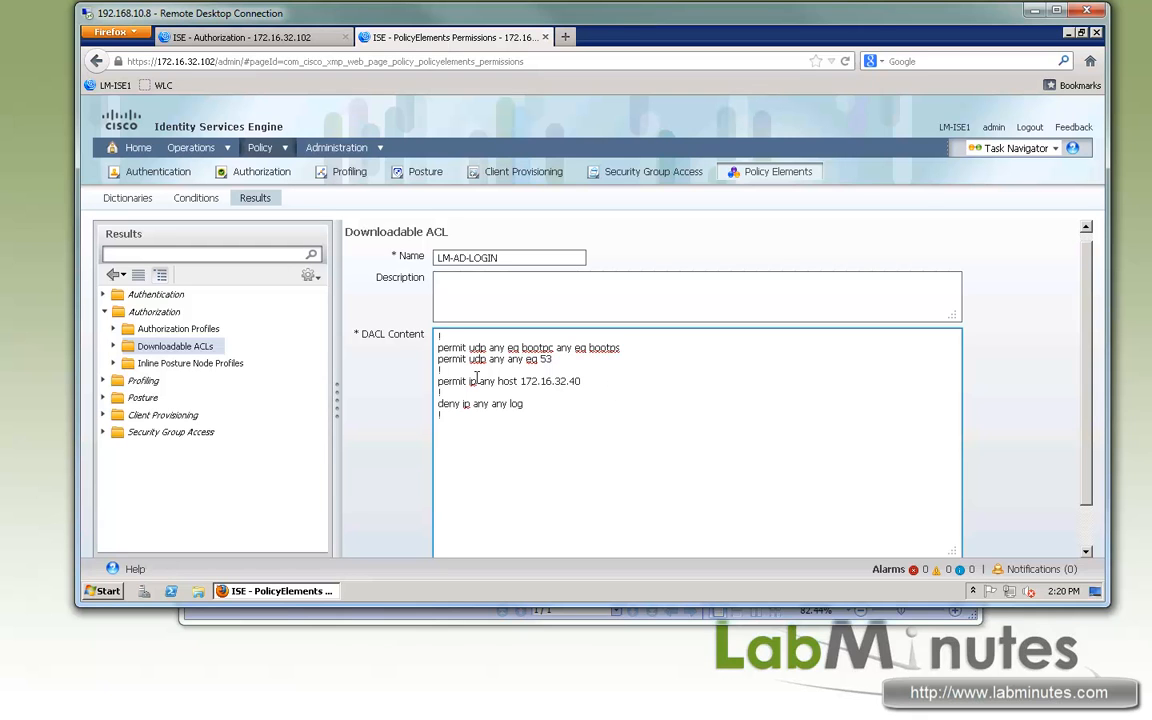
{"action": "left_click_drag", "start_coordinate": [477, 381], "coordinate": [563, 381]}
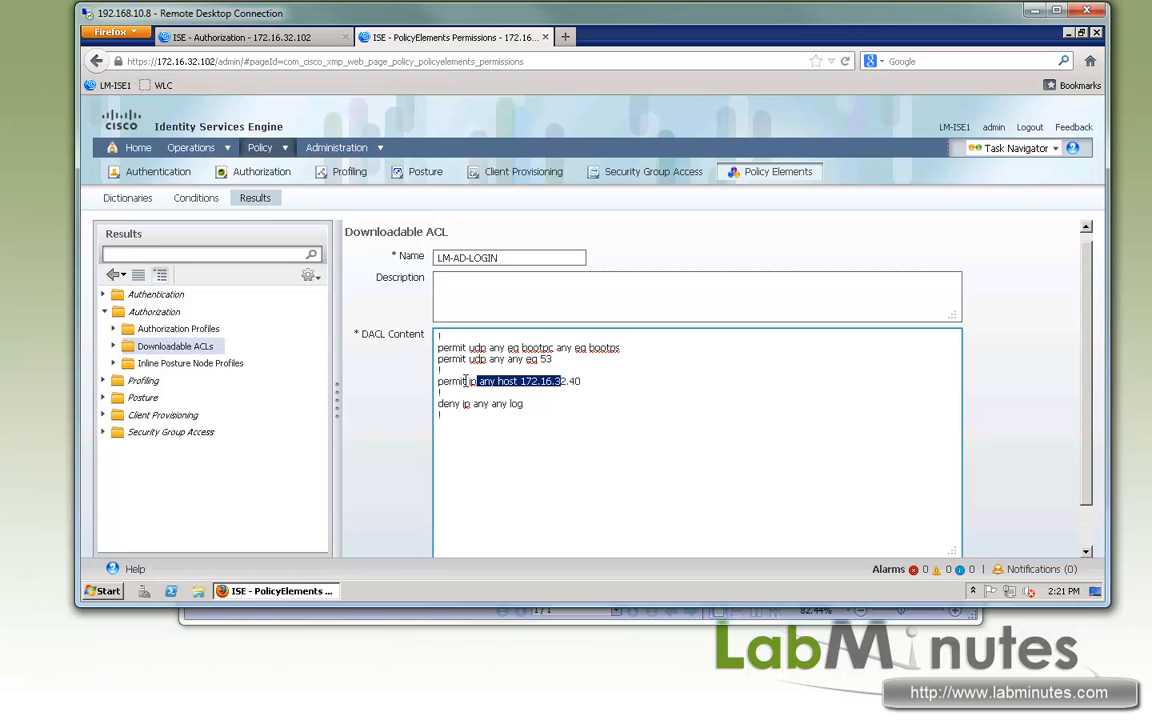
{"action": "left_click_drag", "start_coordinate": [461, 381], "coordinate": [519, 381]}
{"action": "left_click", "coordinate": [455, 423]}
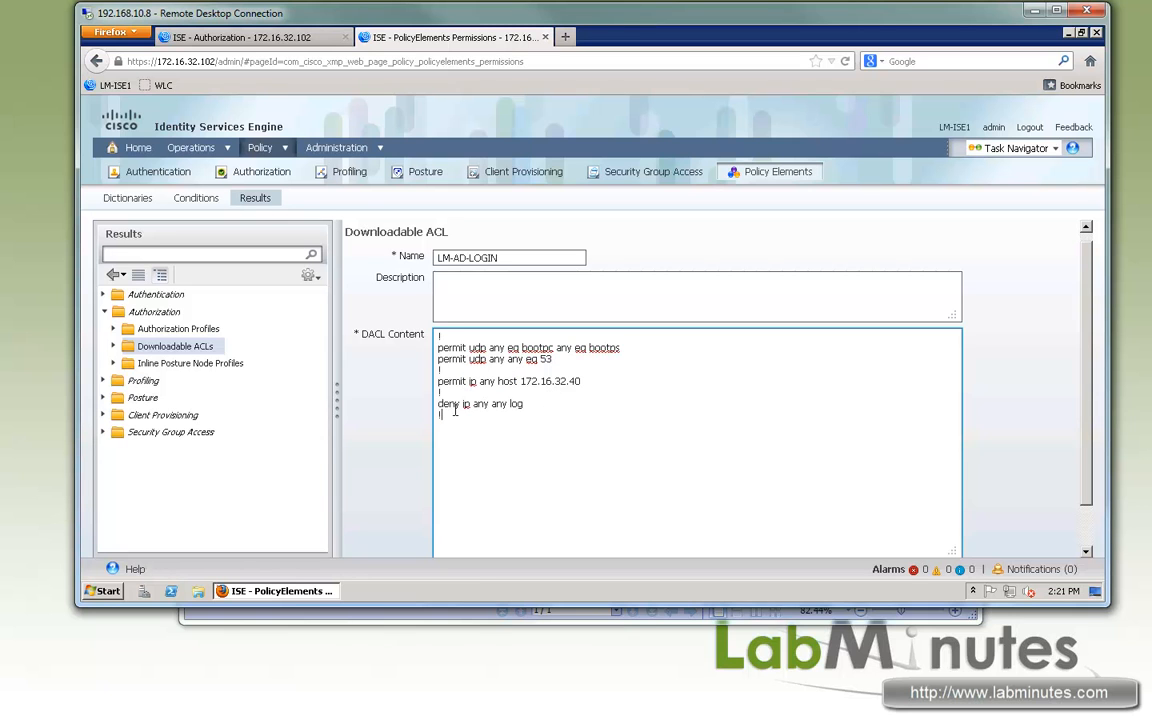
{"action": "mouse_move", "coordinate": [461, 381]}
{"action": "left_mouse_down"}
{"action": "mouse_move", "coordinate": [547, 381]}
{"action": "mouse_move", "coordinate": [454, 384]}
{"action": "left_mouse_up"}
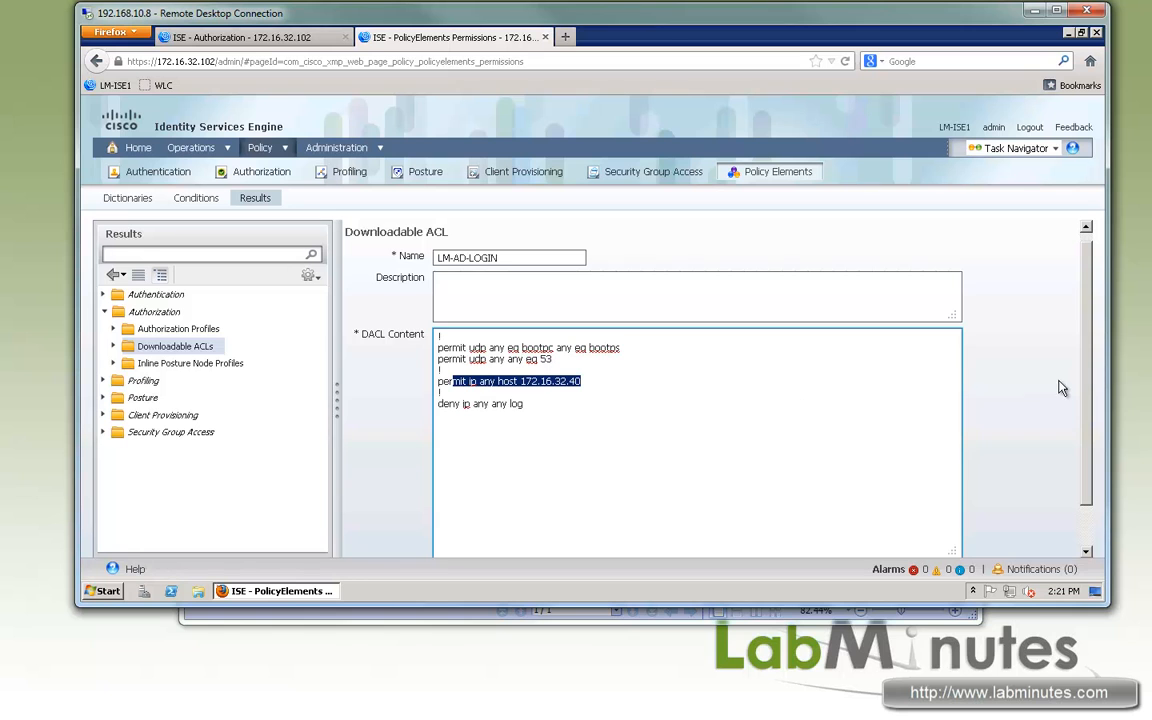
{"action": "left_click", "coordinate": [1089, 371]}
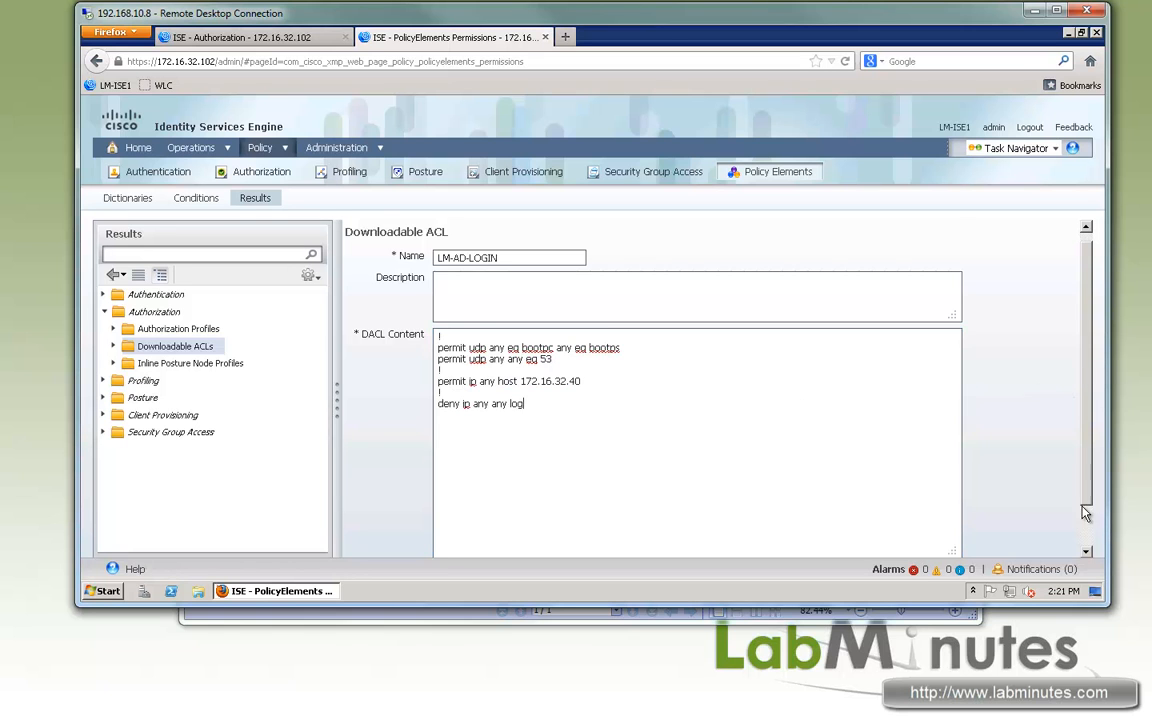
{"action": "scroll", "coordinate": [978, 463], "scroll_direction": "down", "scroll_amount": 2}
{"action": "left_click", "coordinate": [370, 536]}
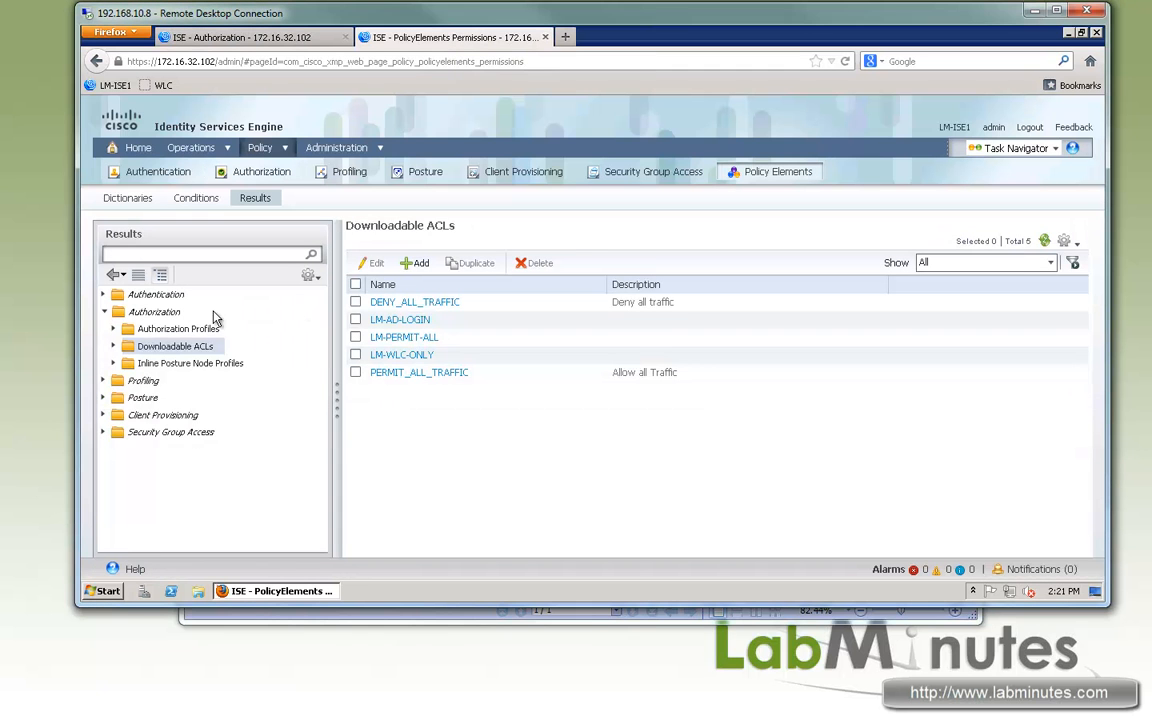
- Create an authorization profile LM-WIRED-AD-LOGIN with DACL Name set to LM-AD-LOGIN and submit it
{"action": "left_click", "coordinate": [142, 330]}
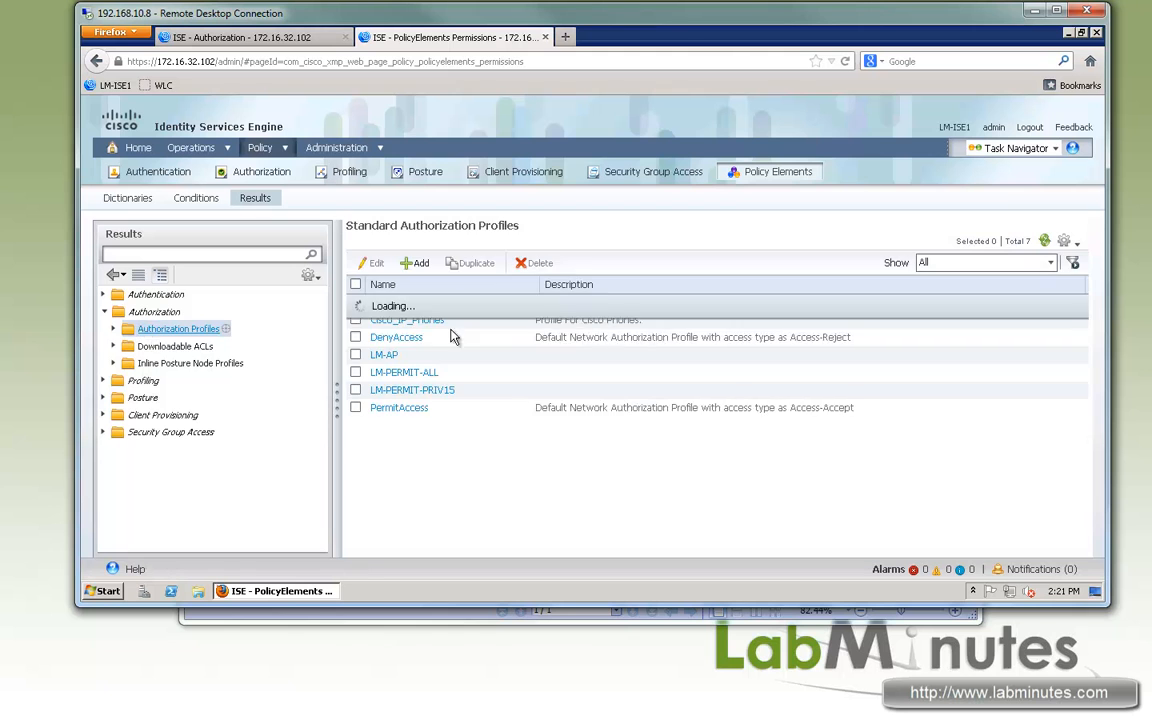
{"action": "left_click", "coordinate": [417, 264]}
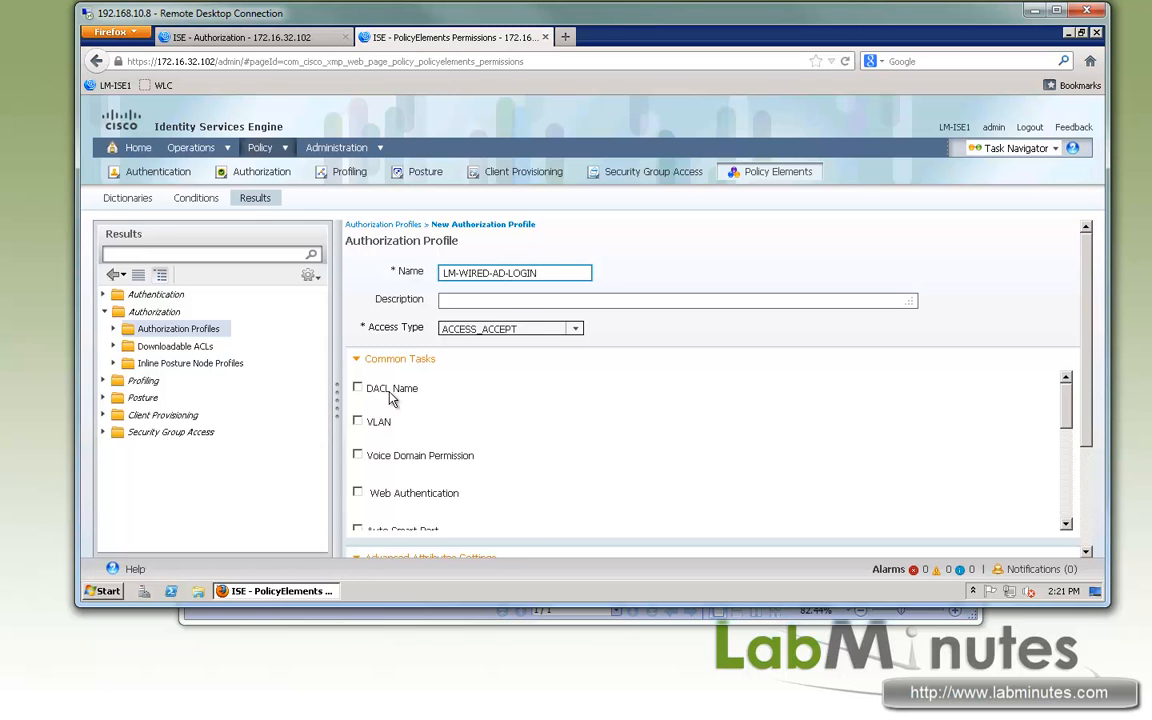
{"action": "left_click", "coordinate": [357, 388]}
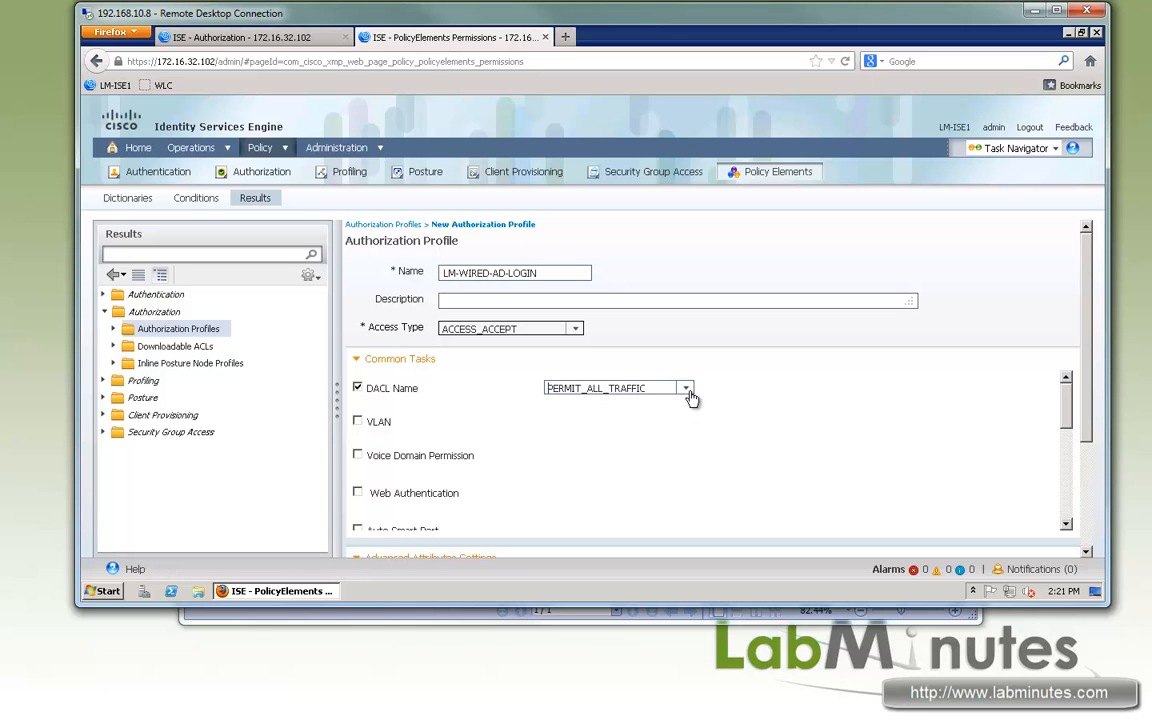
{"action": "left_click", "coordinate": [686, 390]}
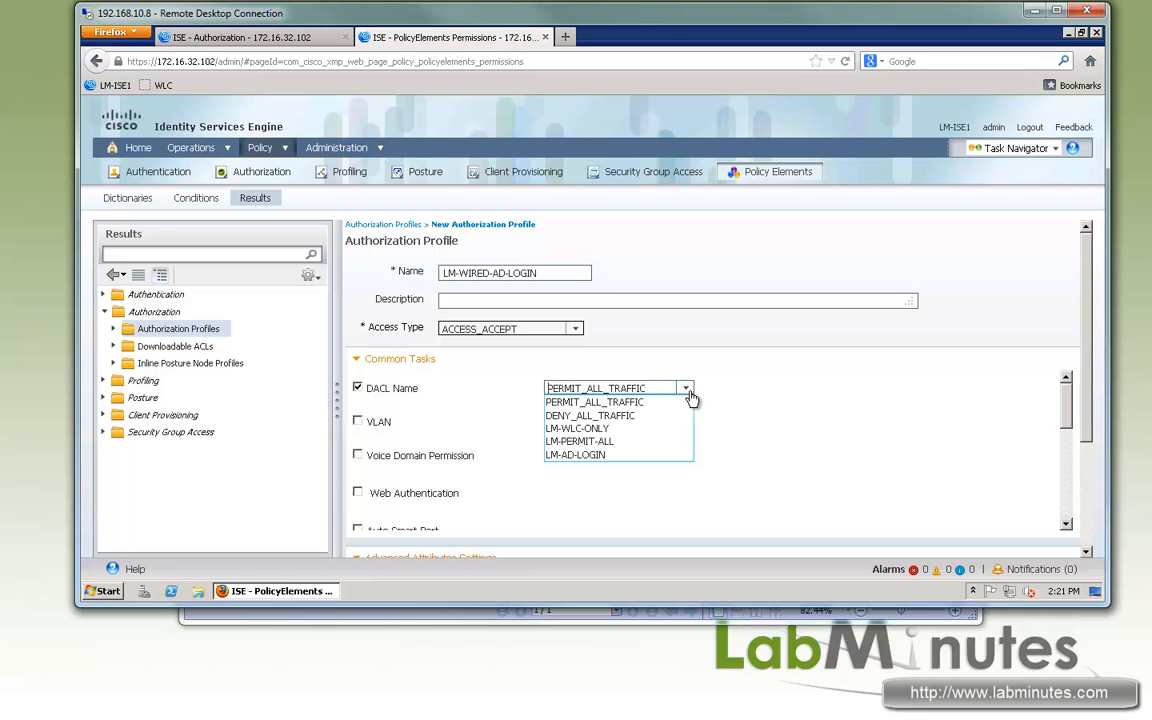
{"action": "left_click", "coordinate": [598, 455]}
{"action": "scroll", "coordinate": [1085, 411], "scroll_direction": "down", "scroll_amount": 3}
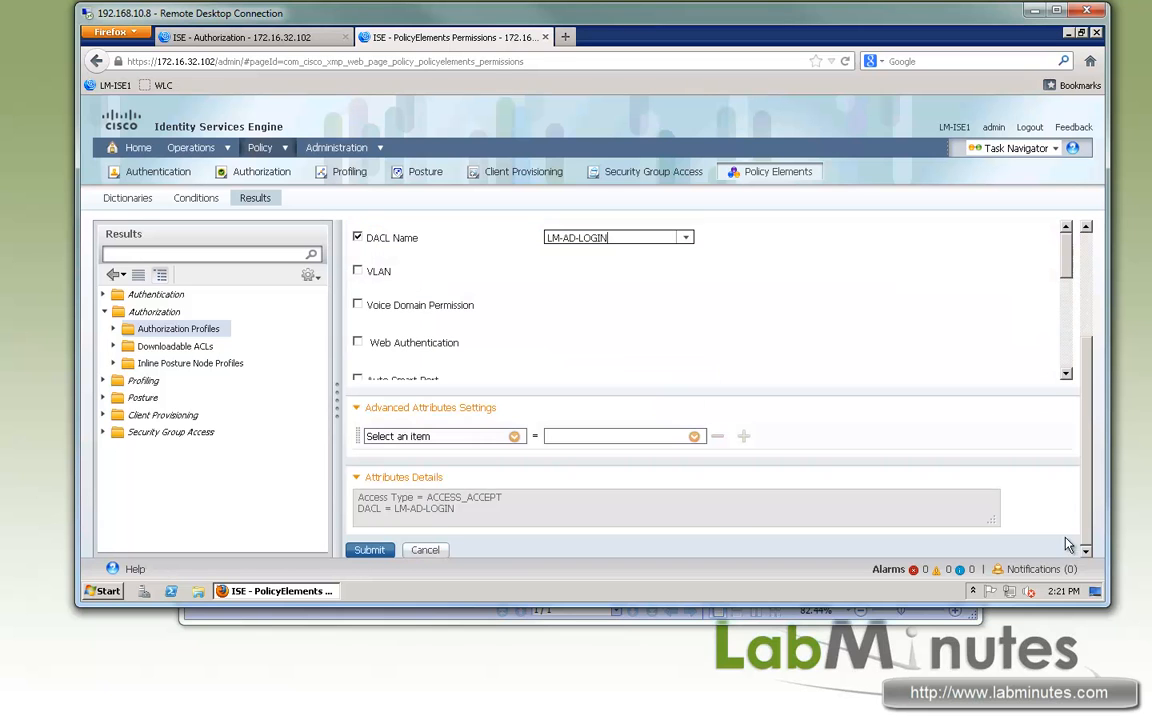
{"action": "left_click", "coordinate": [370, 549]}
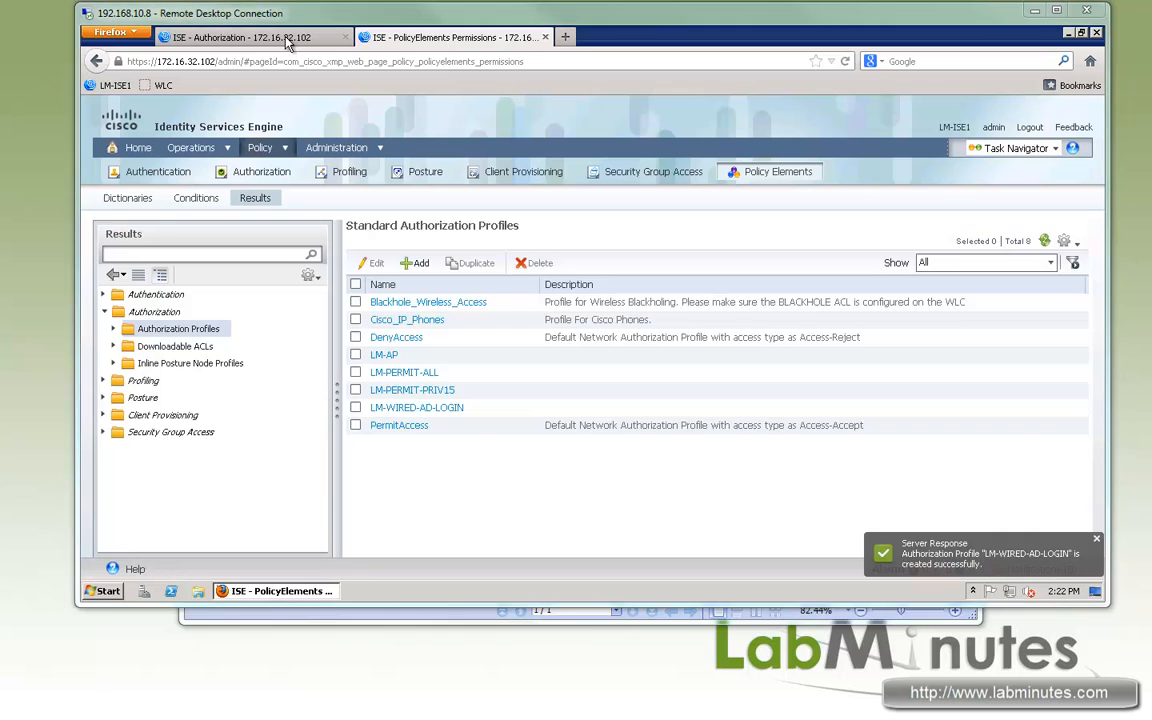
- Insert a new authorization rule below LM-WIRED-MAB and name it LM-WIRED-MACHINE
{"action": "left_click", "coordinate": [287, 39]}
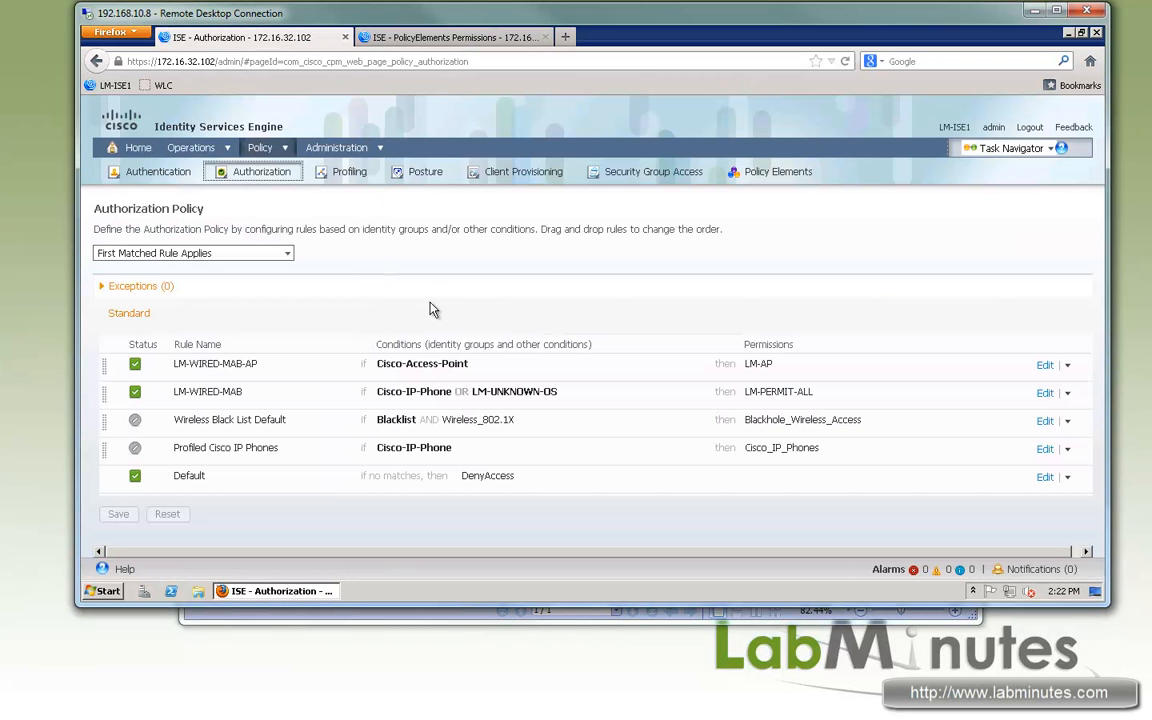
{"action": "left_click", "coordinate": [1069, 395]}
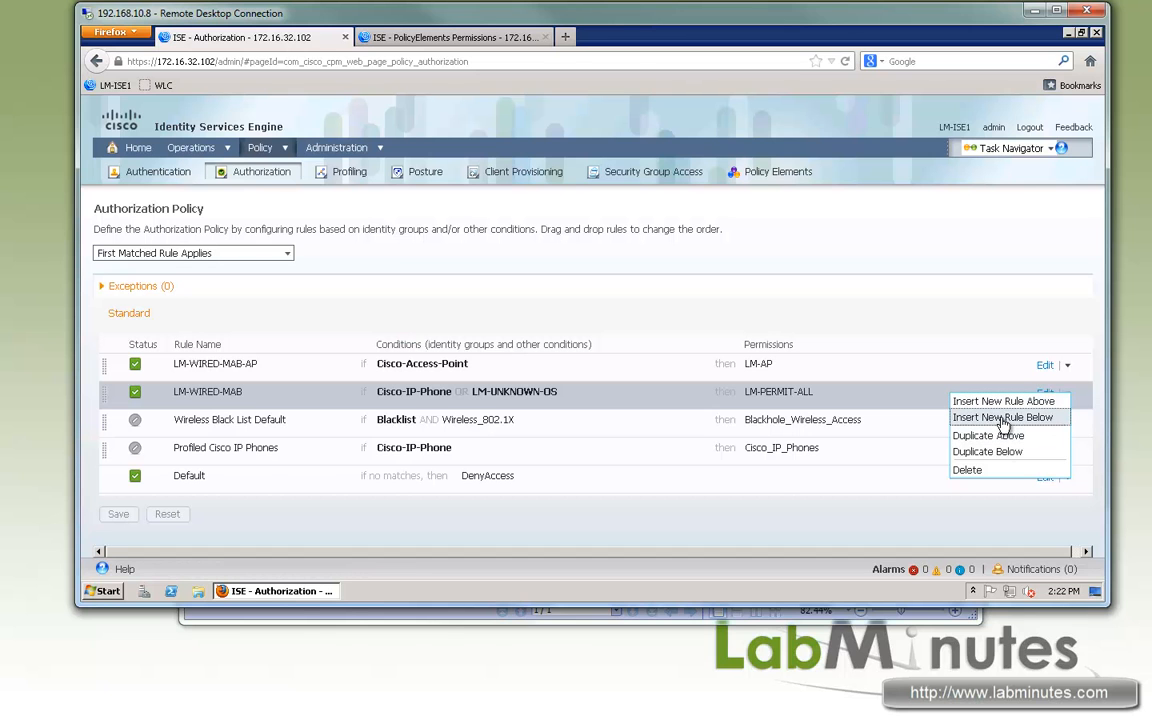
{"action": "left_click", "coordinate": [1003, 418]}
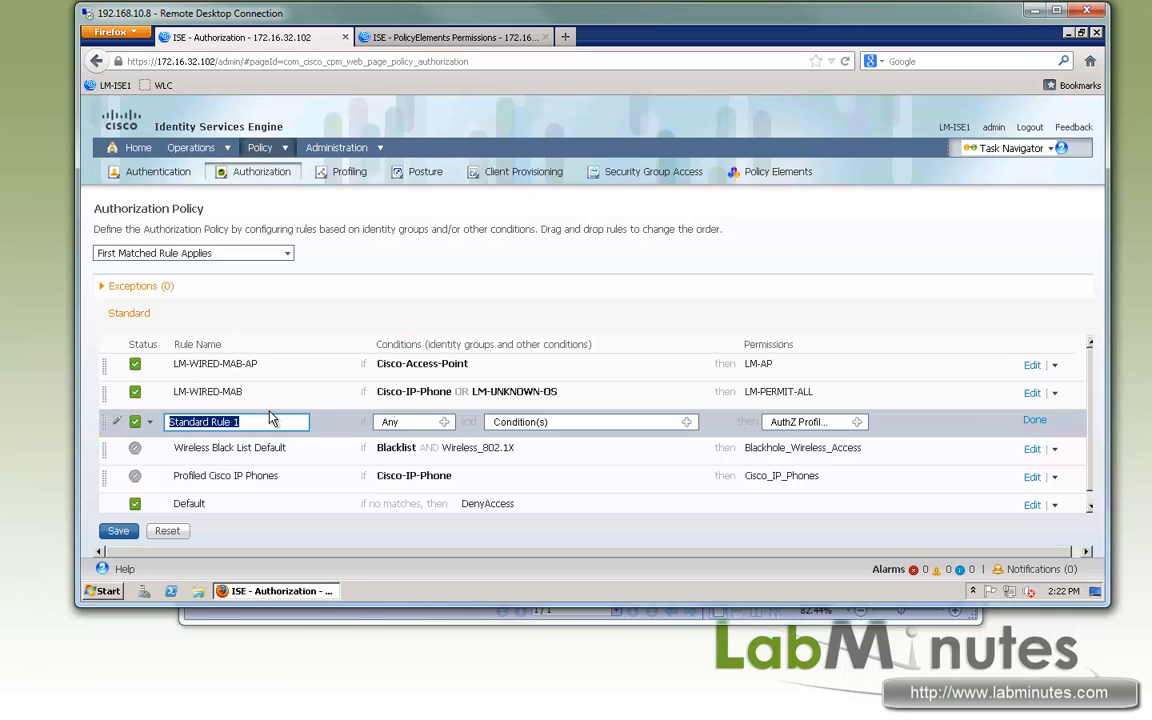
{"action": "type", "text": "L"}
{"action": "type", "text": "M-WRIED"}
{"action": "key", "text": "BackSpace"}
{"action": "key", "text": "BackSpace"}
{"action": "key", "text": "BackSpace"}
{"action": "key", "text": "BackSpace"}
{"action": "type", "text": "IRED-MACHINE"}
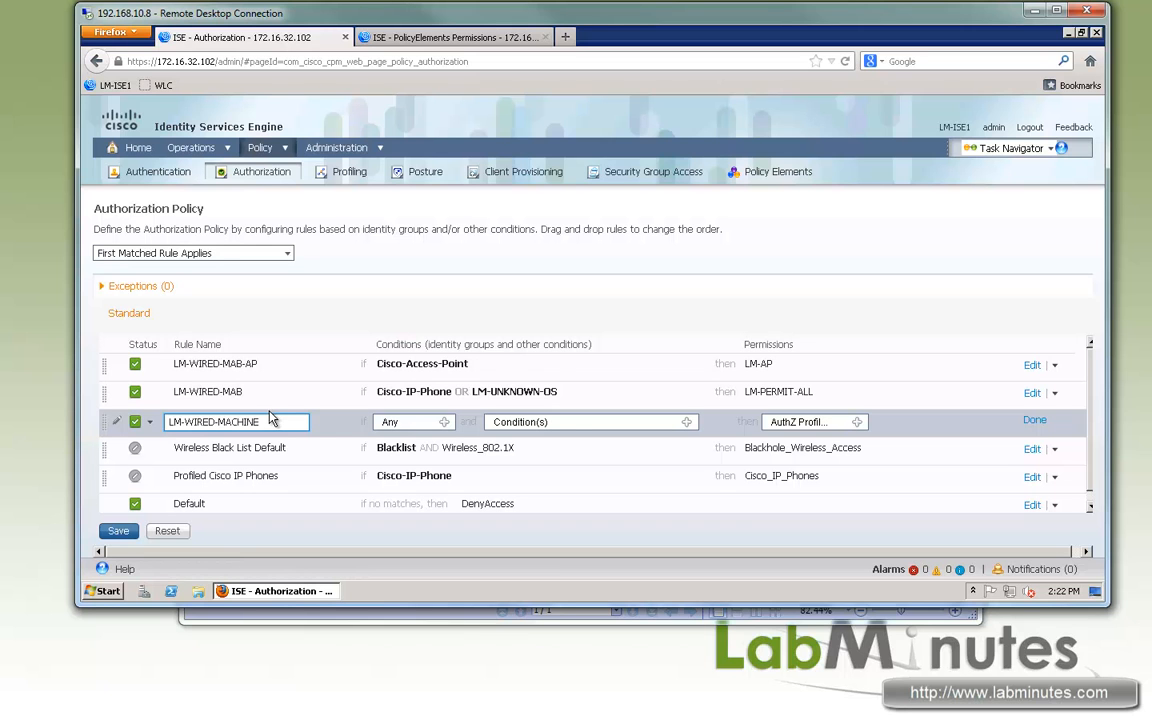
- Set the new rule's condition to the library compound condition LM-WIRED-MACHINE
{"action": "left_click", "coordinate": [687, 421]}
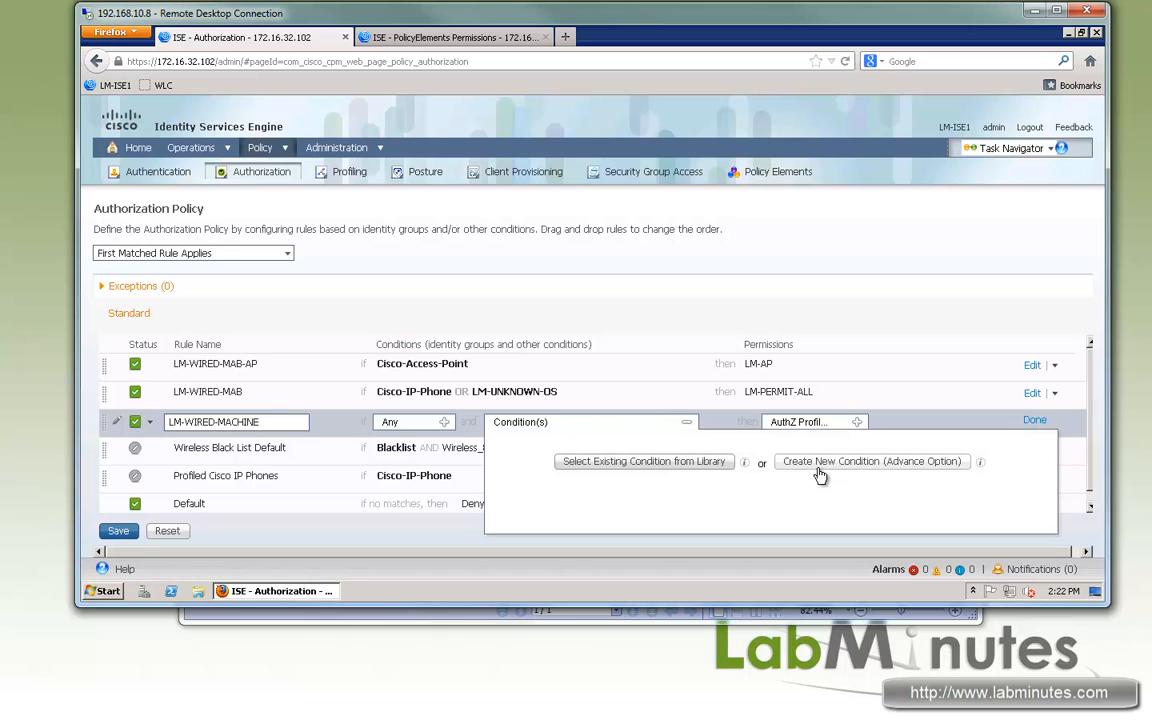
{"action": "left_click", "coordinate": [625, 466]}
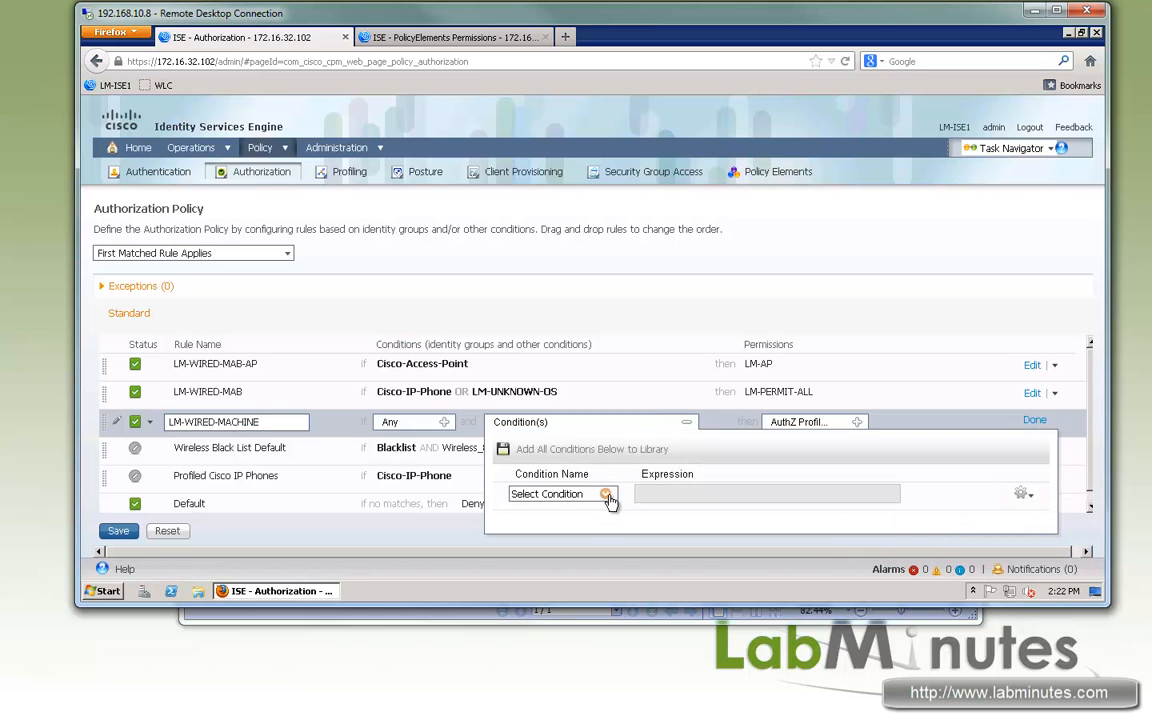
{"action": "left_click", "coordinate": [606, 495]}
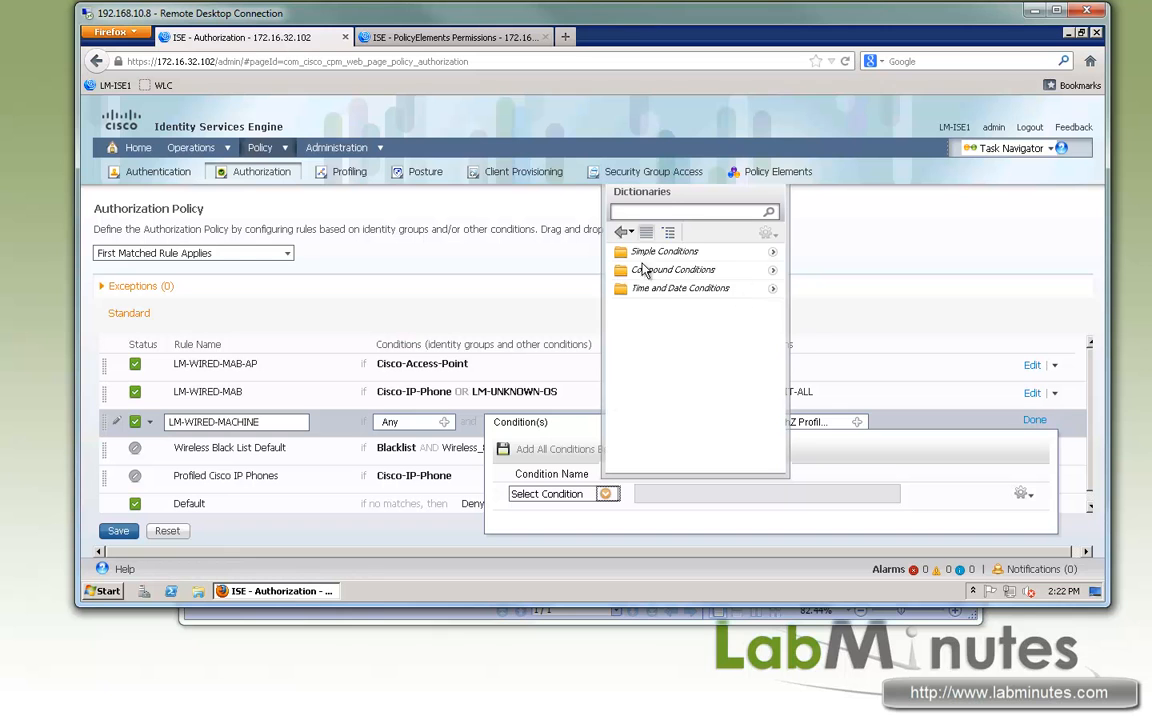
{"action": "left_click", "coordinate": [772, 270]}
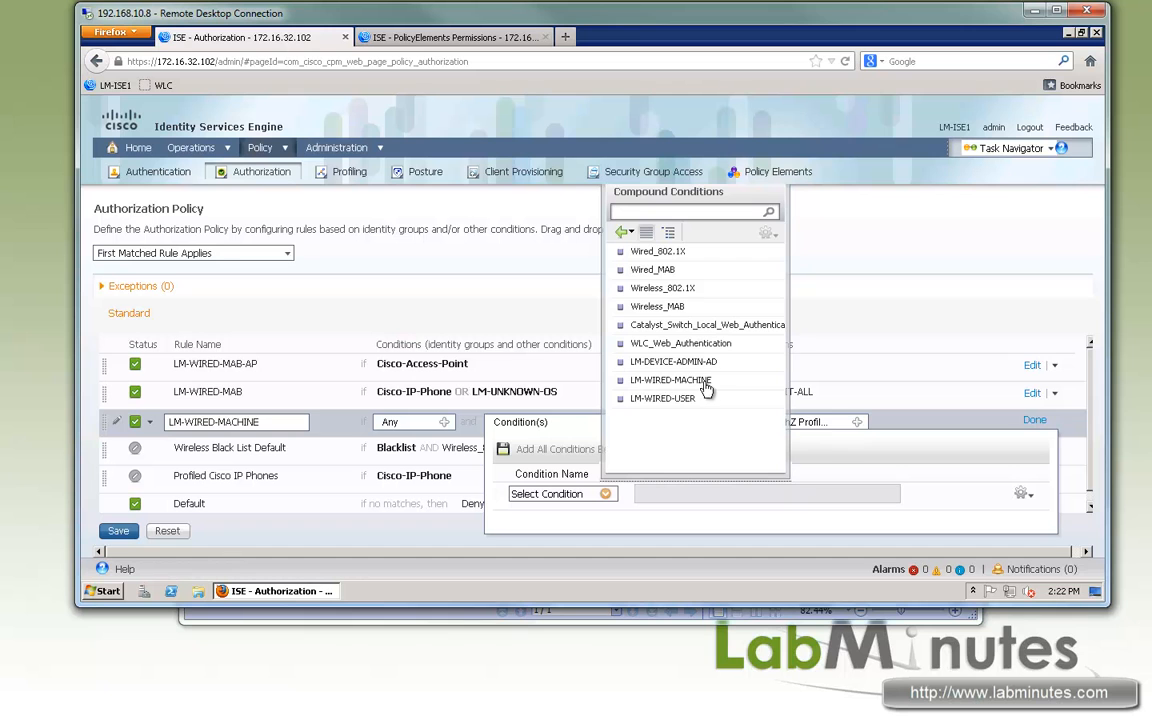
{"action": "left_click", "coordinate": [667, 383]}
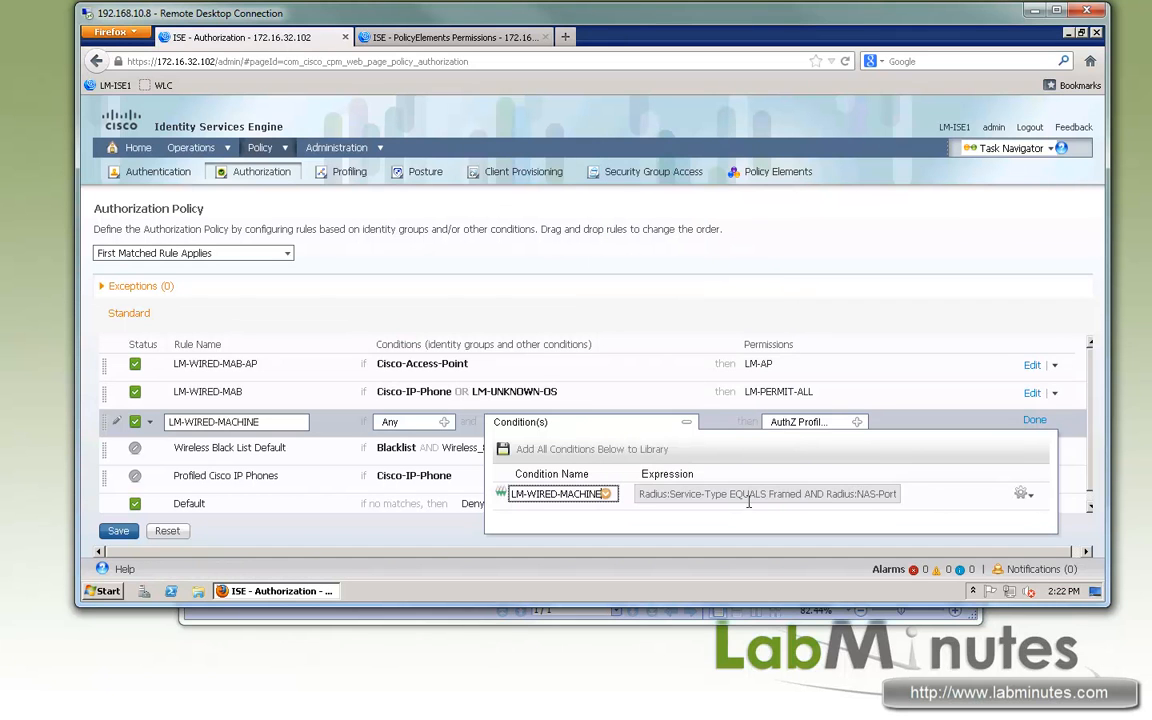
{"action": "left_click_drag", "start_coordinate": [690, 494], "coordinate": [1026, 519]}
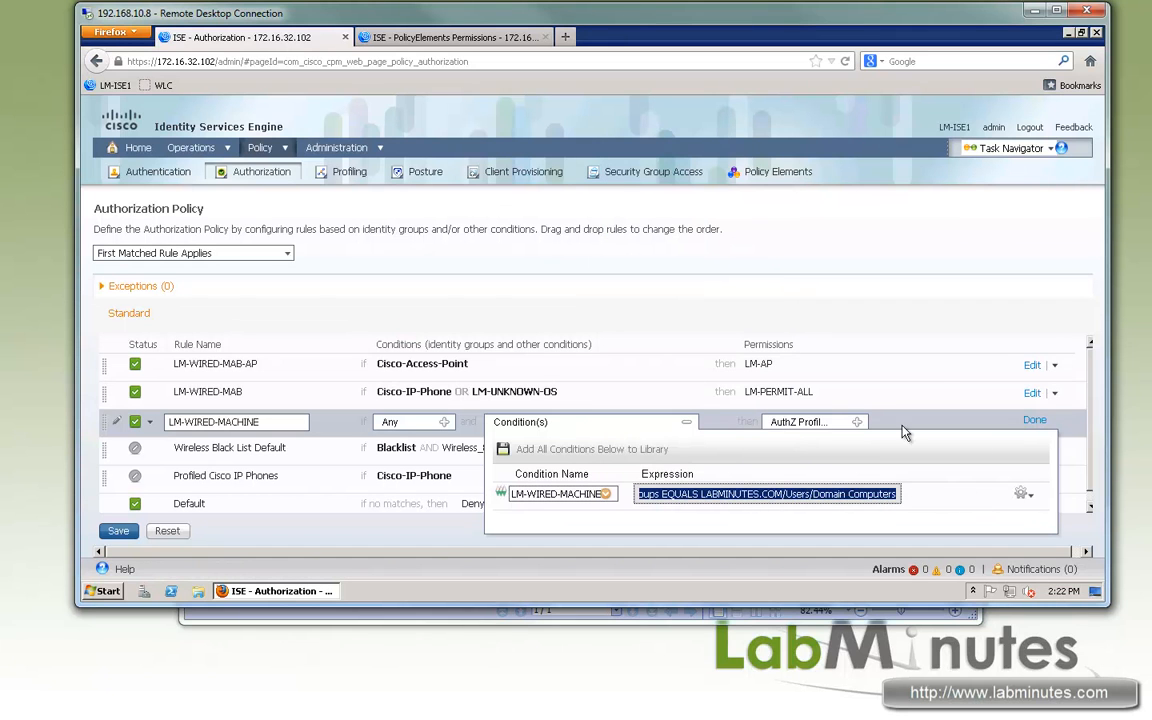
{"action": "left_click", "coordinate": [942, 373]}
- Assign the LM-WIRED-AD-LOGIN standard profile as the rule's permission and finish editing the rule
{"action": "left_click", "coordinate": [856, 424]}
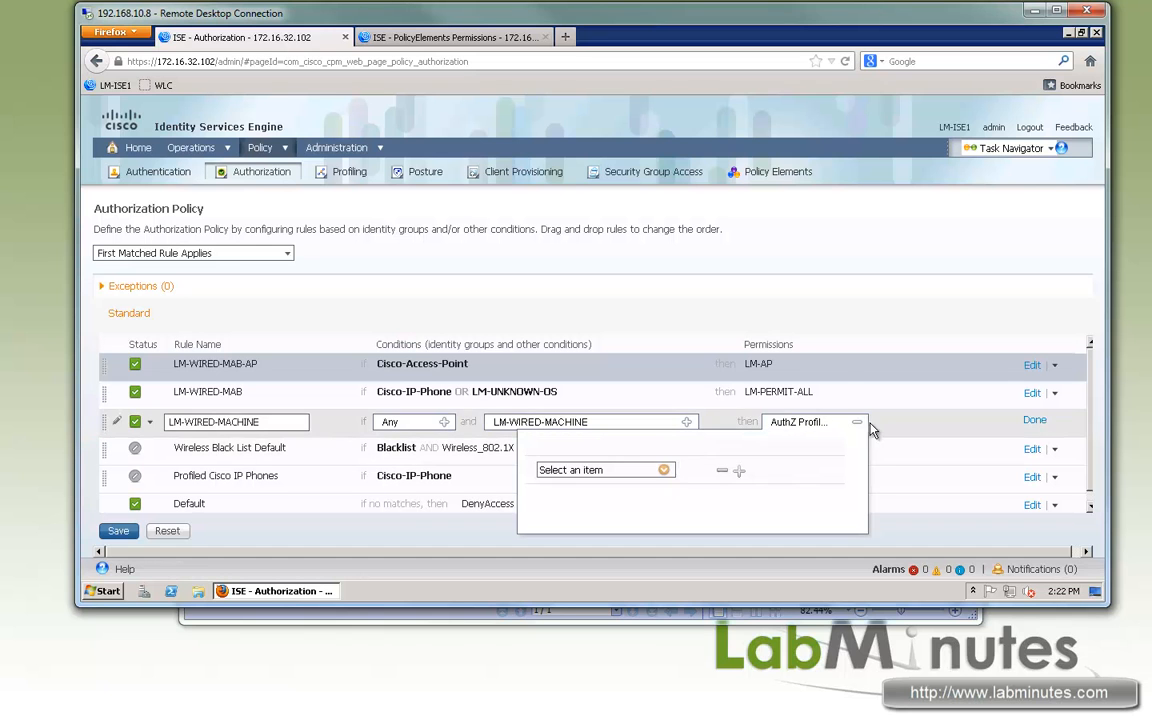
{"action": "left_click", "coordinate": [666, 472]}
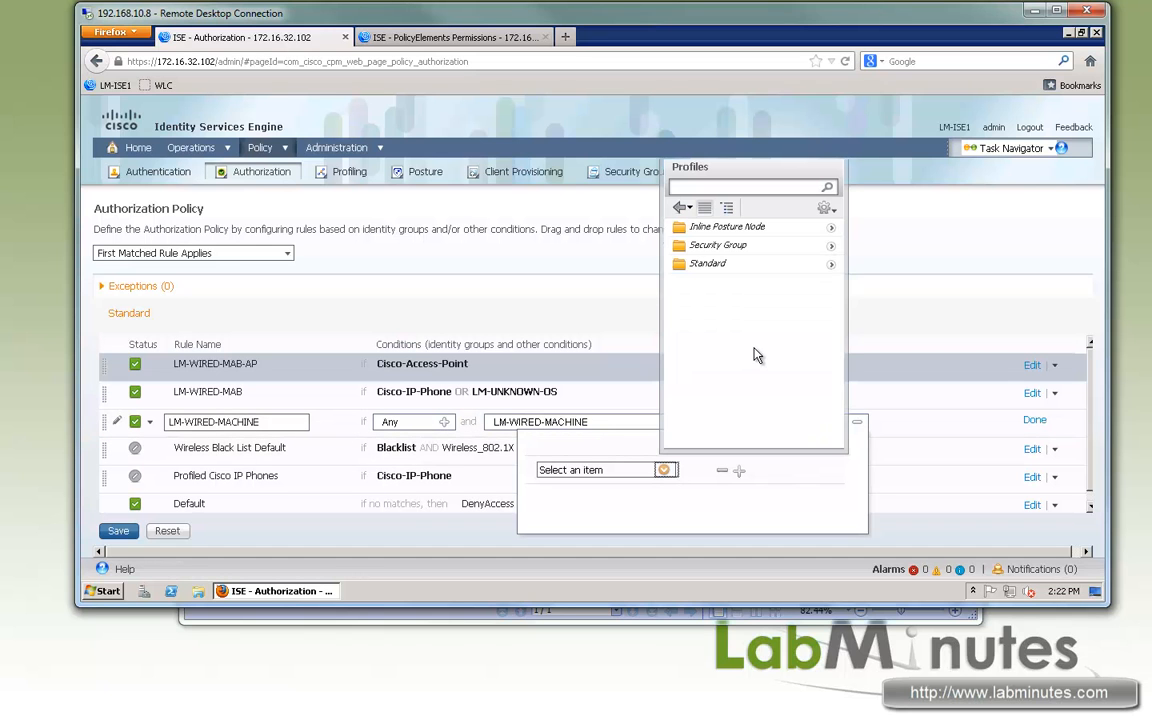
{"action": "left_click", "coordinate": [830, 263]}
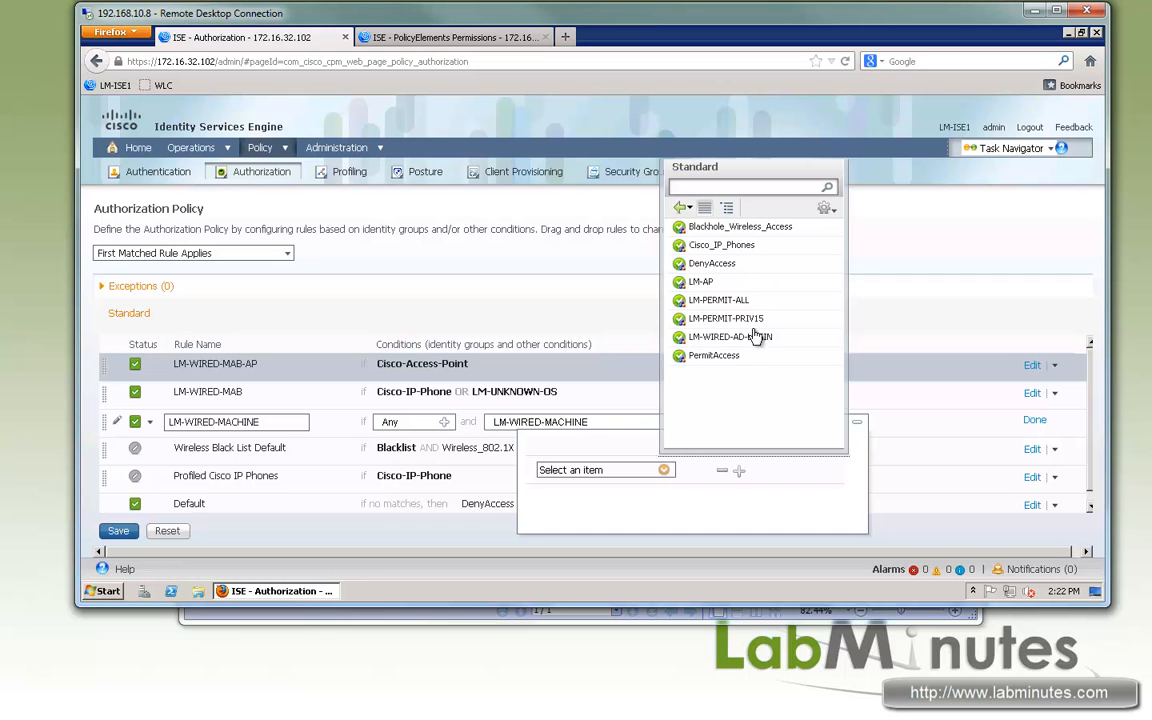
{"action": "left_click", "coordinate": [722, 338]}
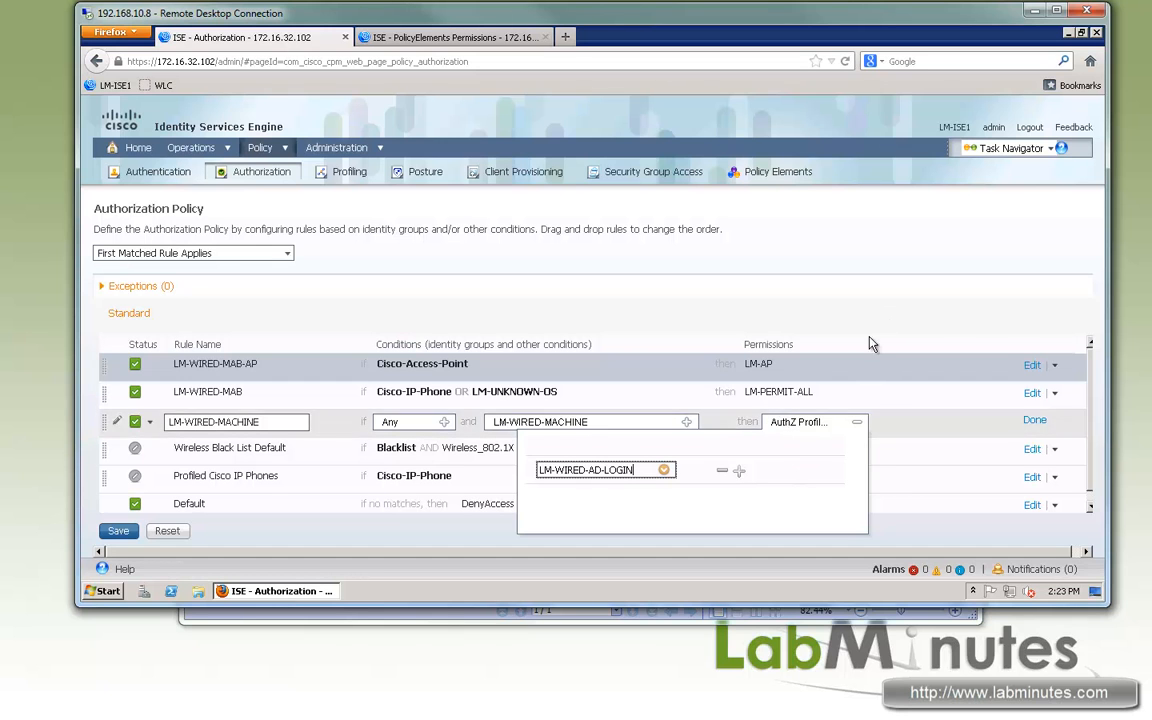
{"action": "left_click", "coordinate": [977, 259]}
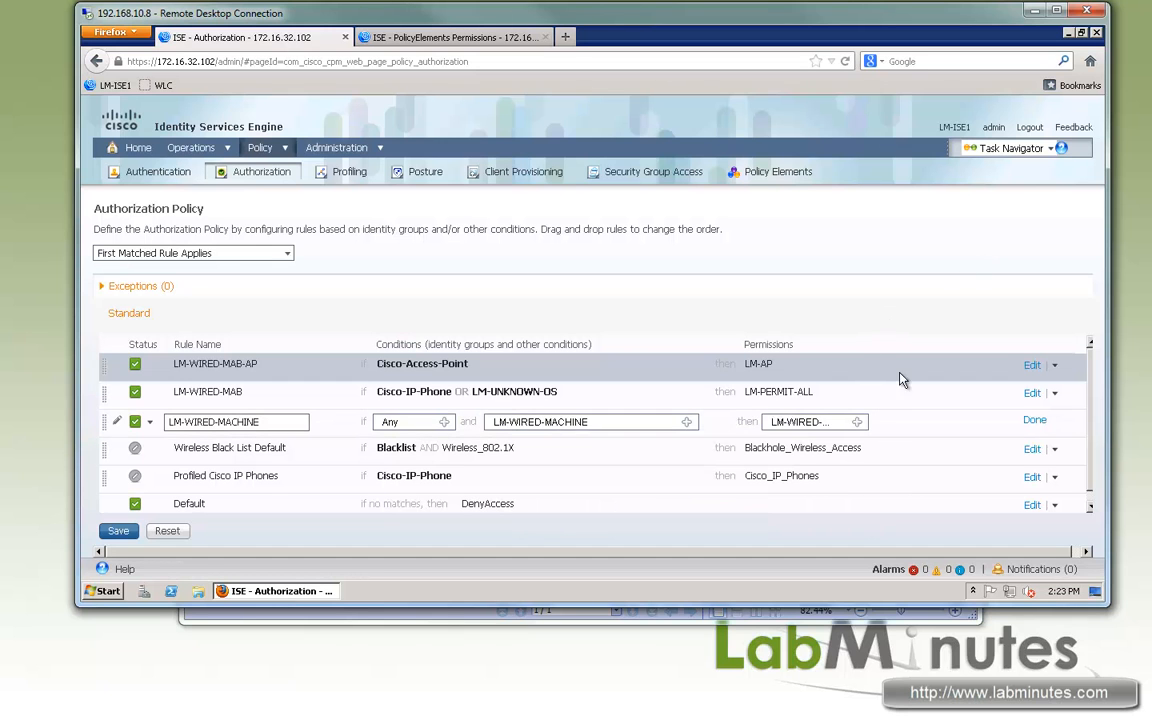
{"action": "left_click", "coordinate": [1033, 422]}
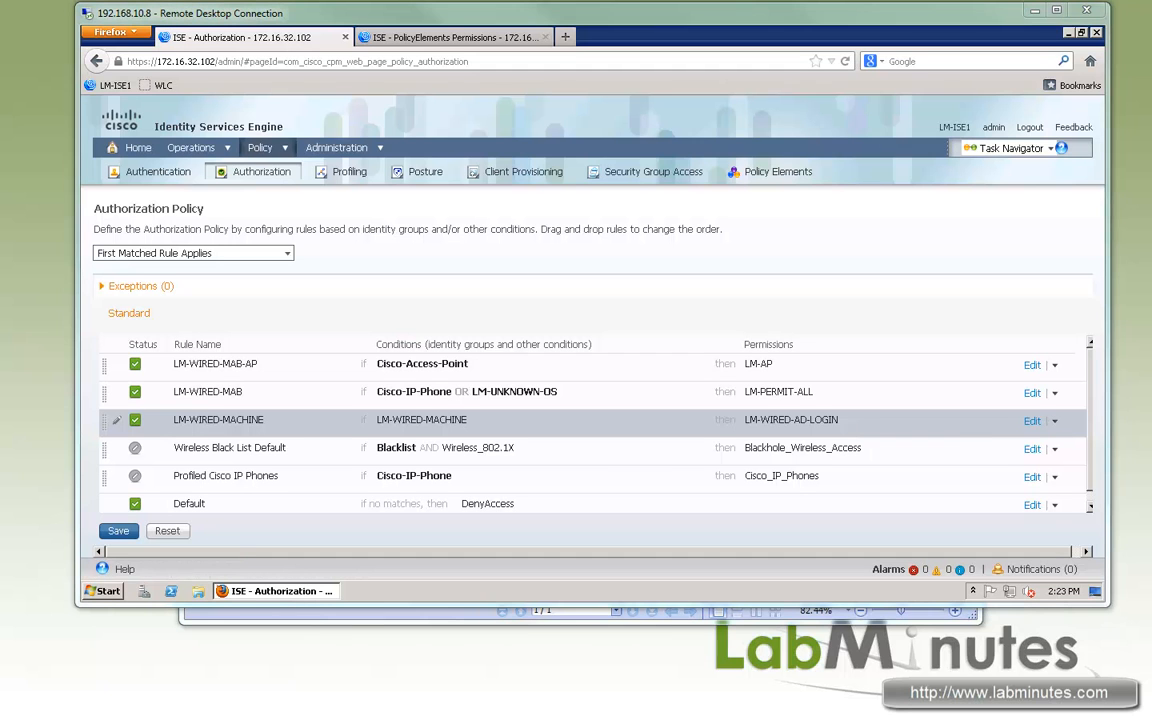
- Duplicate the LM-WIRED-MACHINE rule below itself and rename the copy LM-WIRED-USER
{"action": "left_click", "coordinate": [1055, 424]}
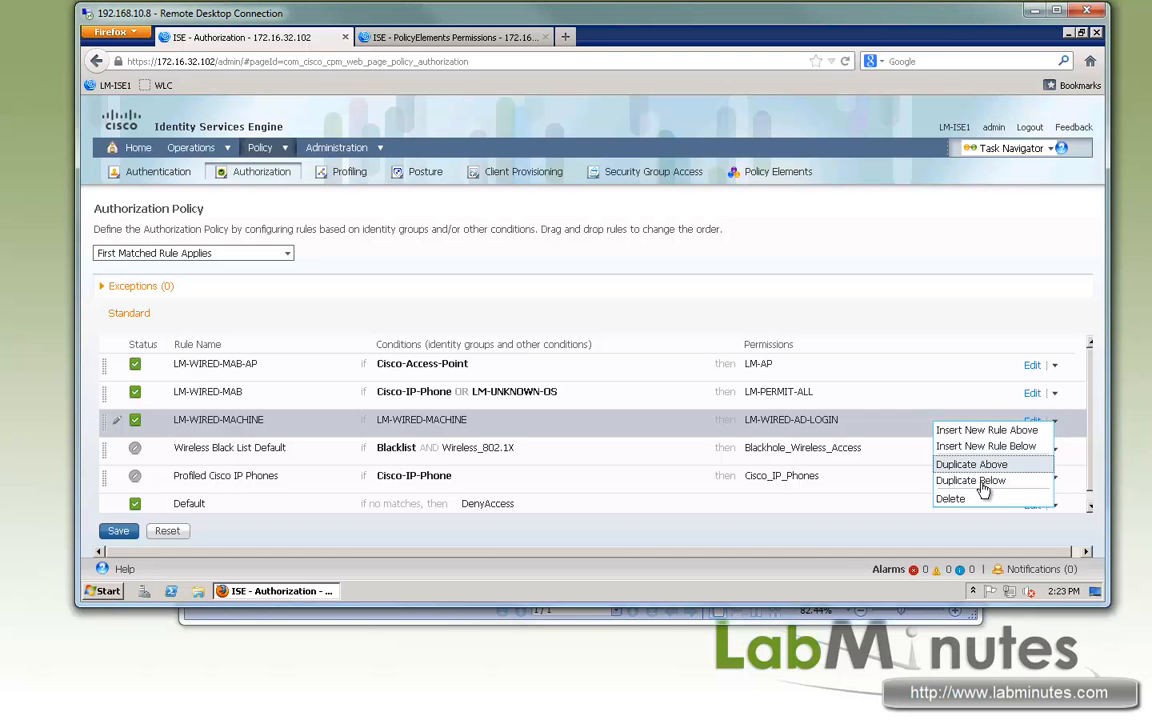
{"action": "left_click", "coordinate": [985, 482]}
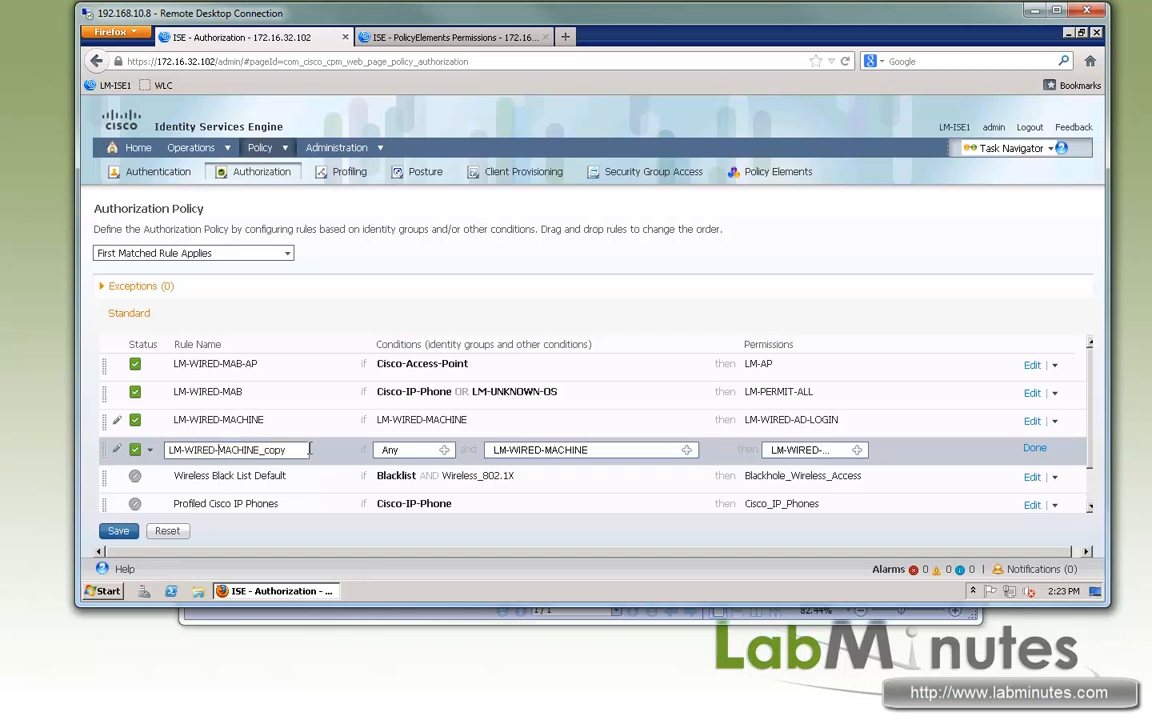
{"action": "left_click", "coordinate": [310, 450], "text": "shift"}
{"action": "key", "text": "BackSpace"}
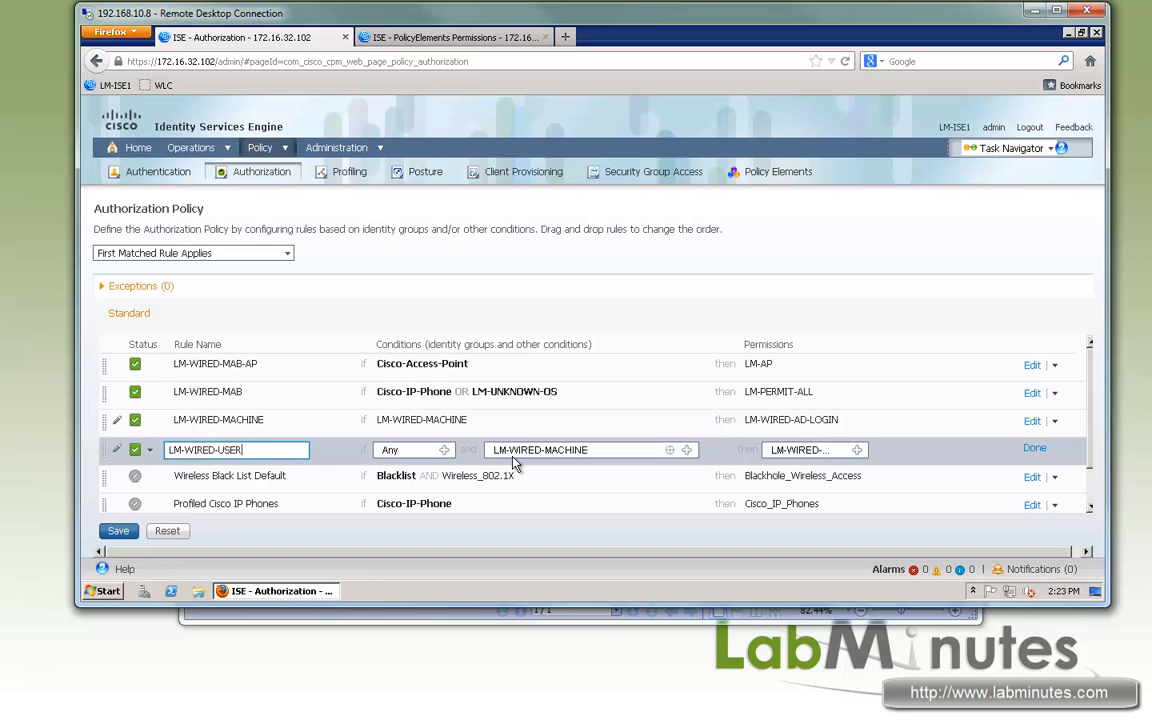
- Replace the LM-WIRED-USER rule's condition with the compound condition LM-WIRED-USER
{"action": "left_click", "coordinate": [688, 451]}
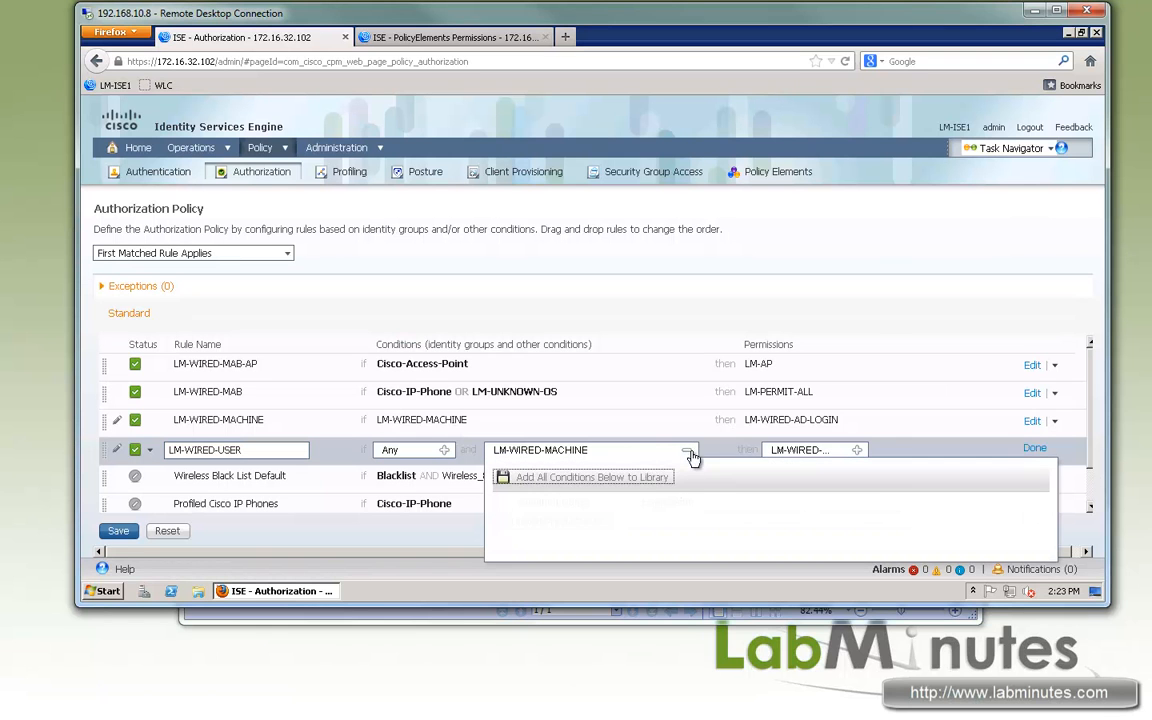
{"action": "left_click", "coordinate": [605, 521]}
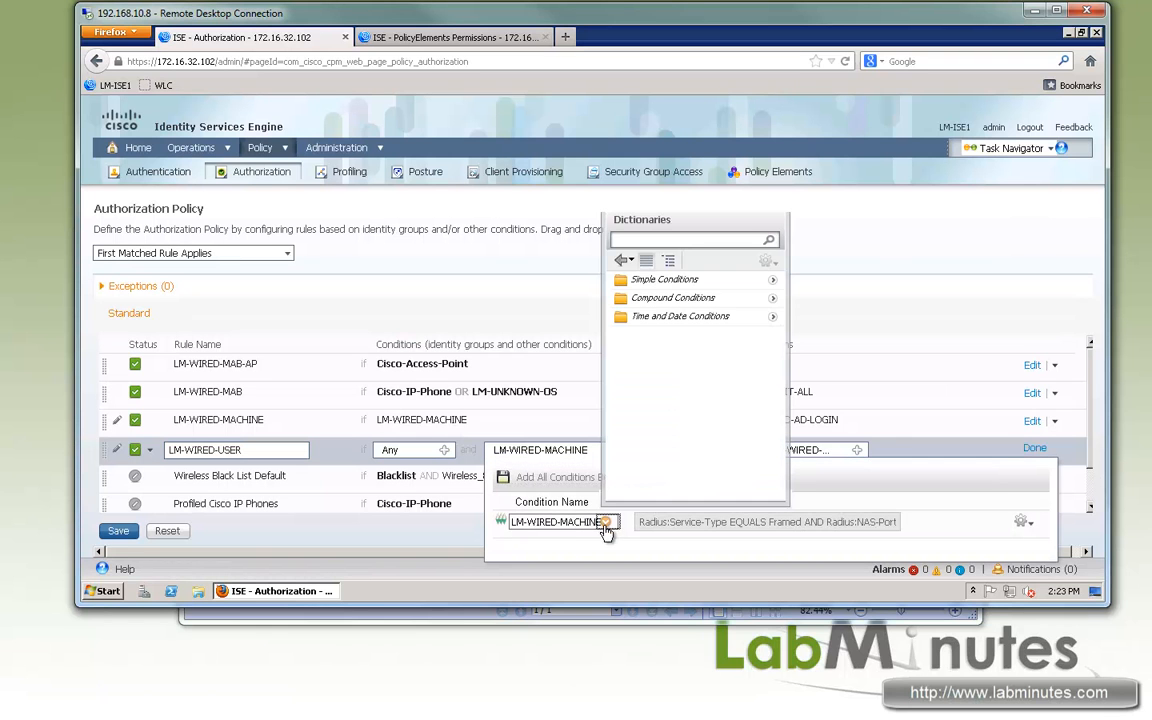
{"action": "left_click", "coordinate": [772, 299]}
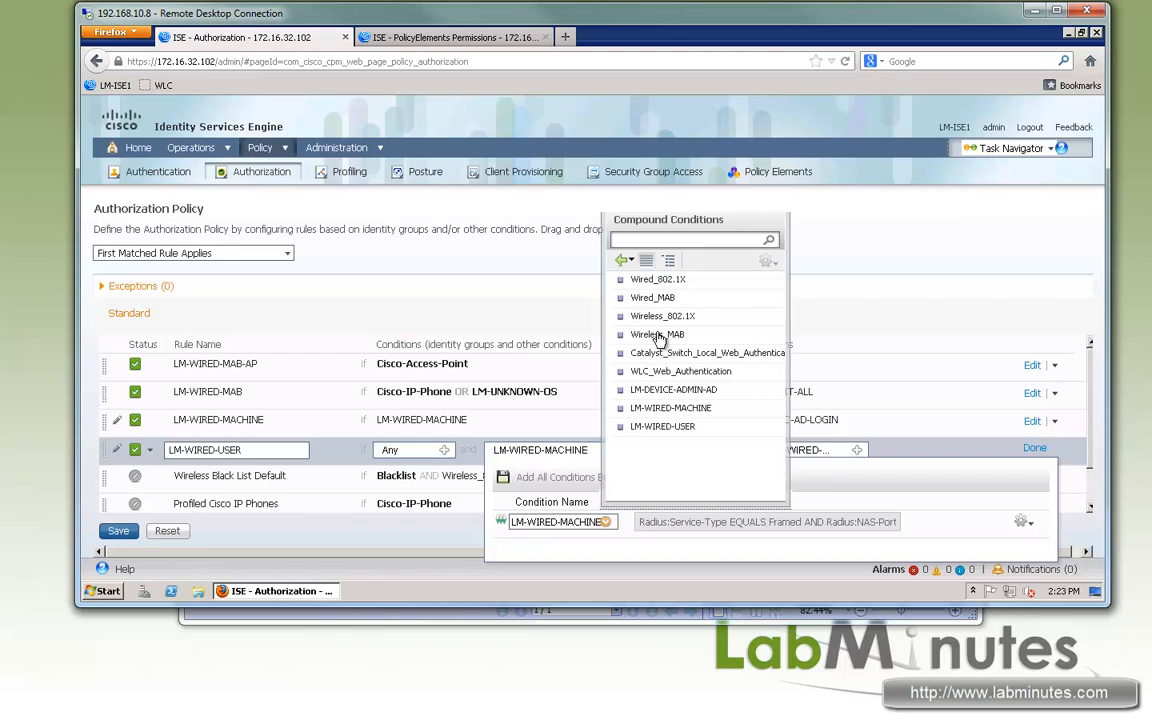
{"action": "left_click", "coordinate": [662, 426]}
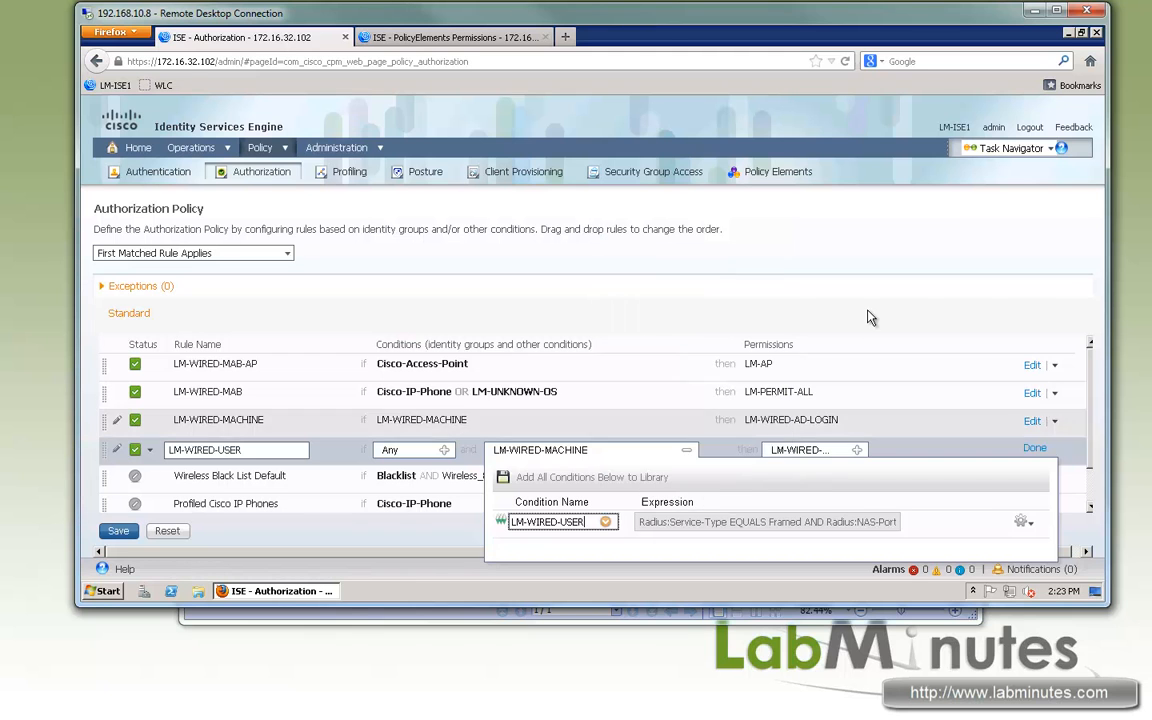
- Set the LM-WIRED-USER rule's permission to the LM-PERMIT-ALL standard profile and finish editing the rule
{"action": "left_click", "coordinate": [856, 452]}
{"action": "left_click", "coordinate": [667, 499]}
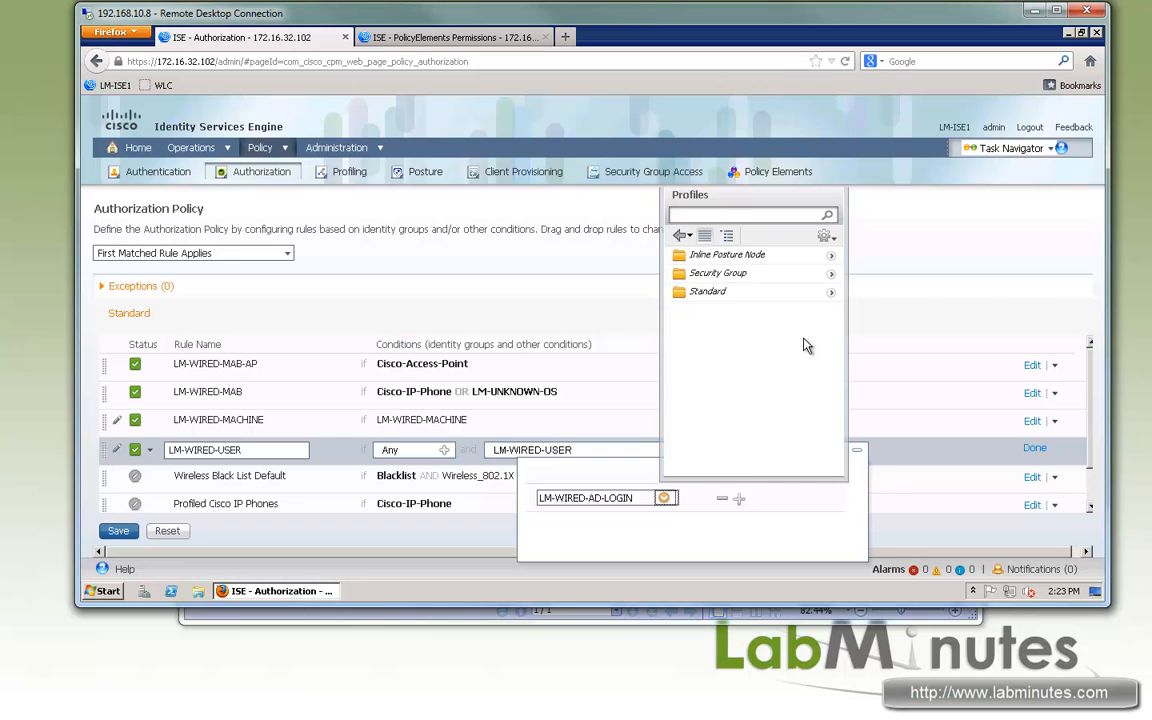
{"action": "left_click", "coordinate": [832, 280]}
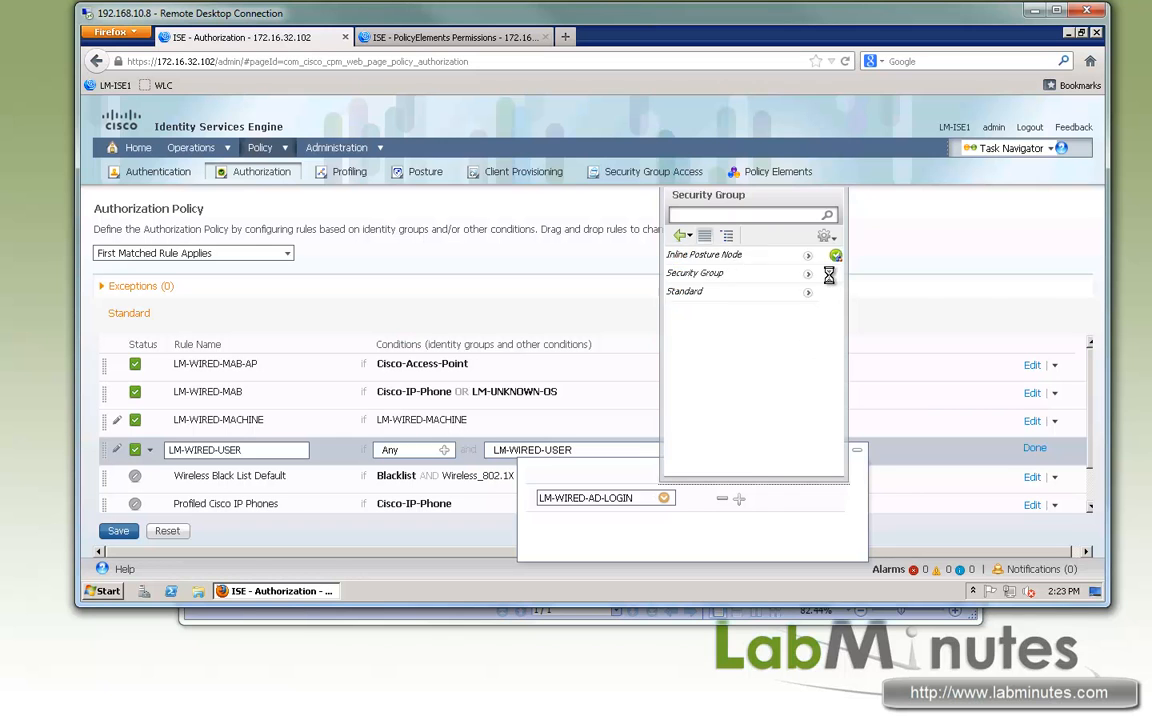
{"action": "left_click", "coordinate": [680, 235]}
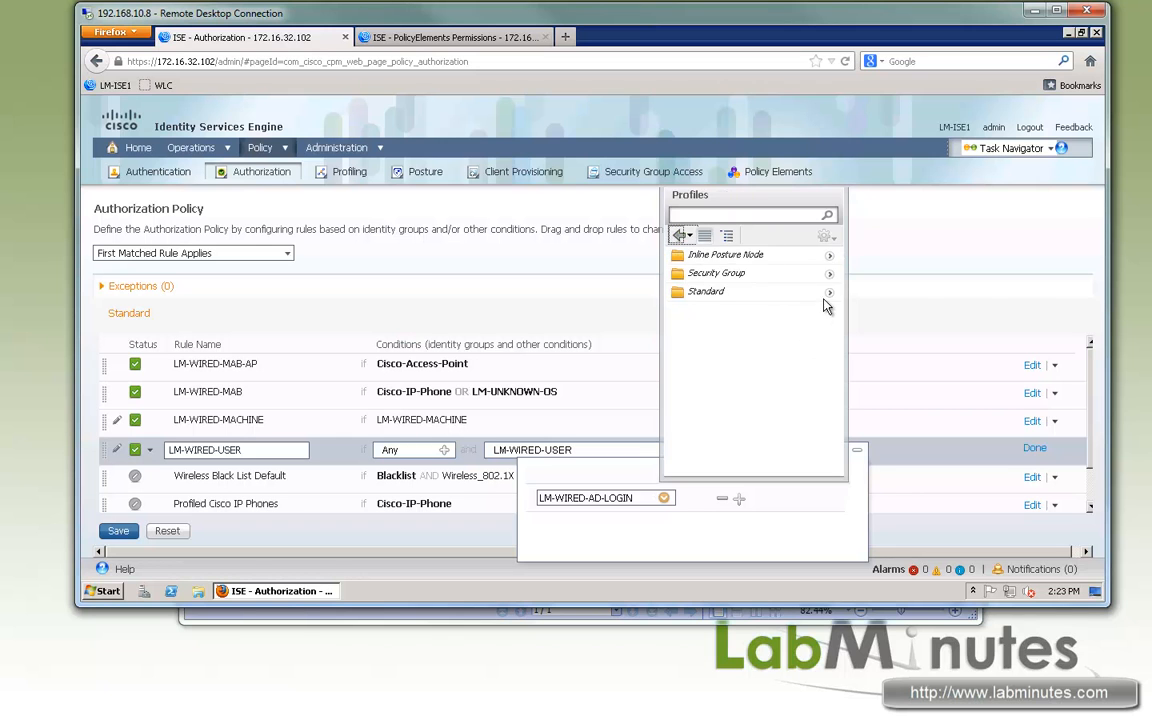
{"action": "left_click", "coordinate": [830, 293]}
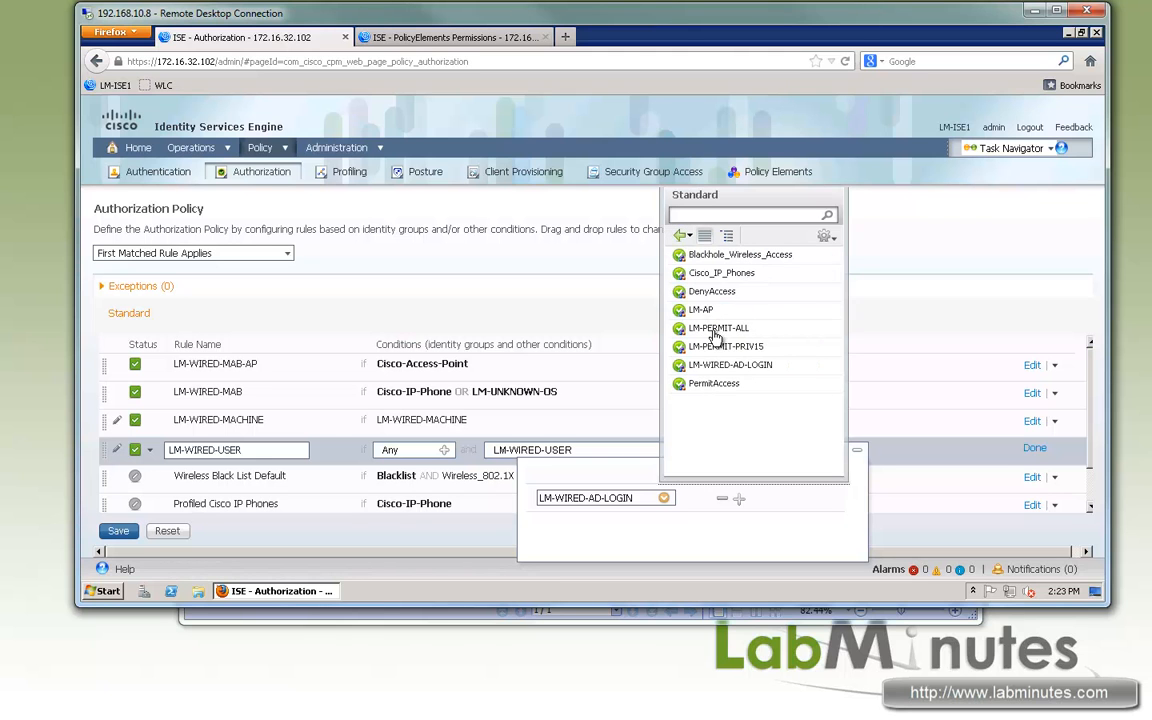
{"action": "left_click", "coordinate": [712, 332]}
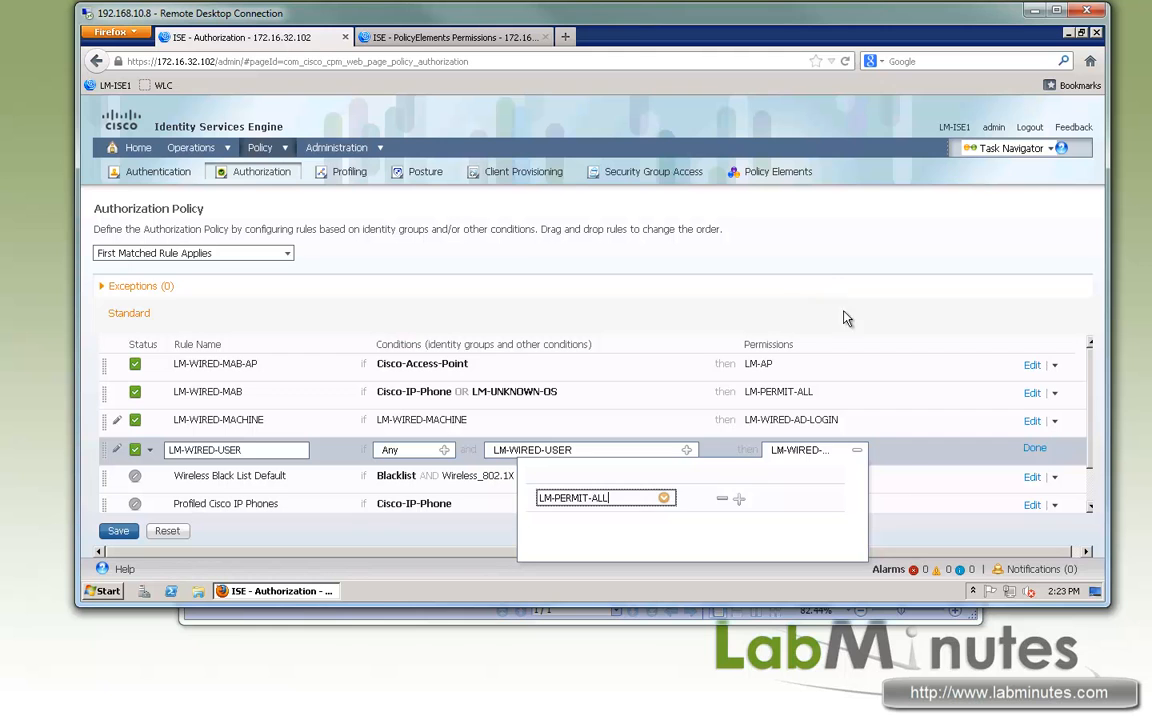
{"action": "left_click", "coordinate": [1034, 448]}
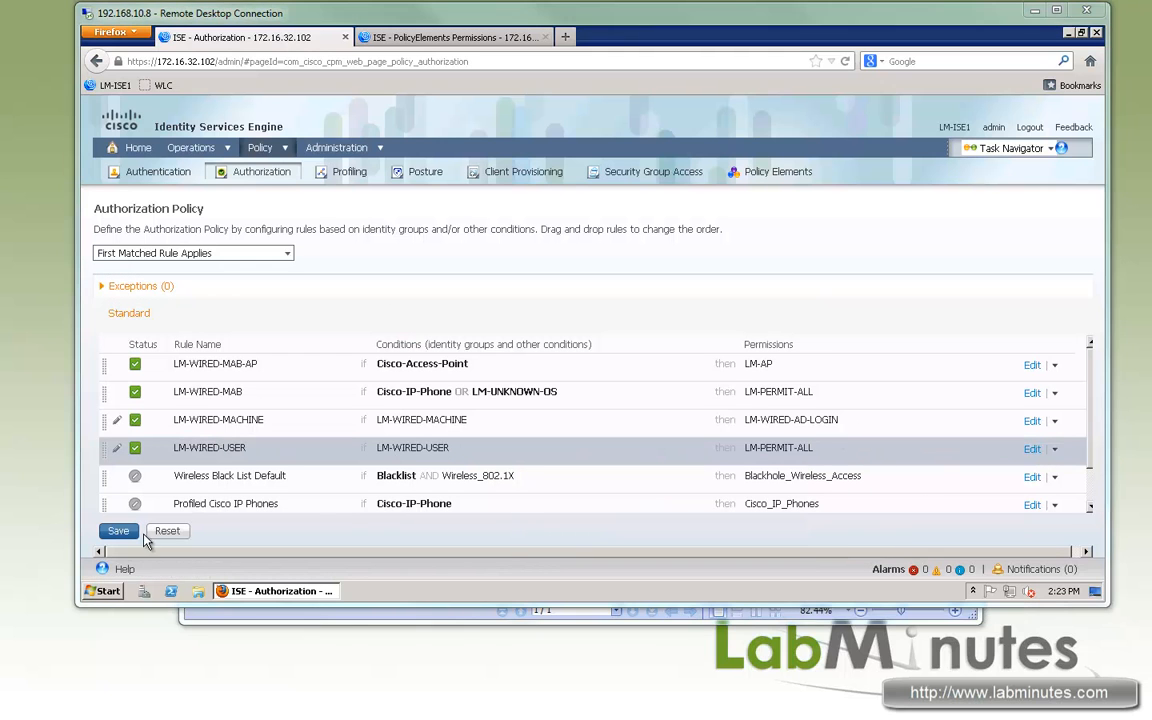
- Save the authorization policy
{"action": "left_click", "coordinate": [117, 531]}
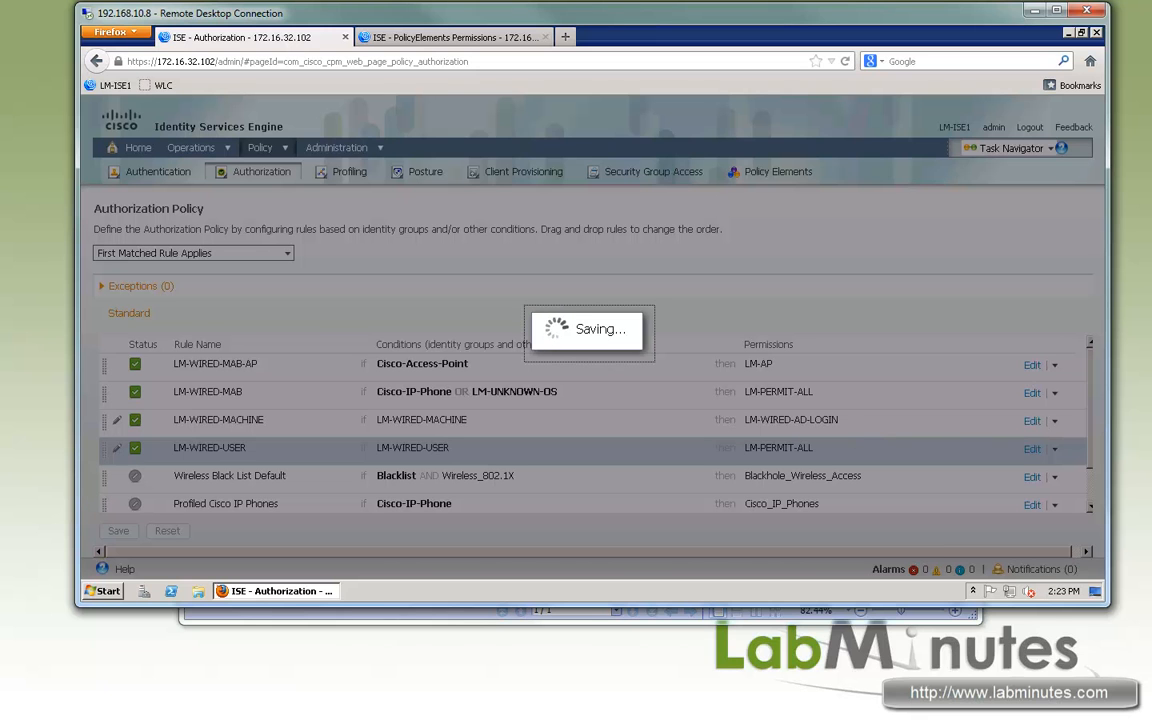
{"action": "key", "text": "alt+Tab"}
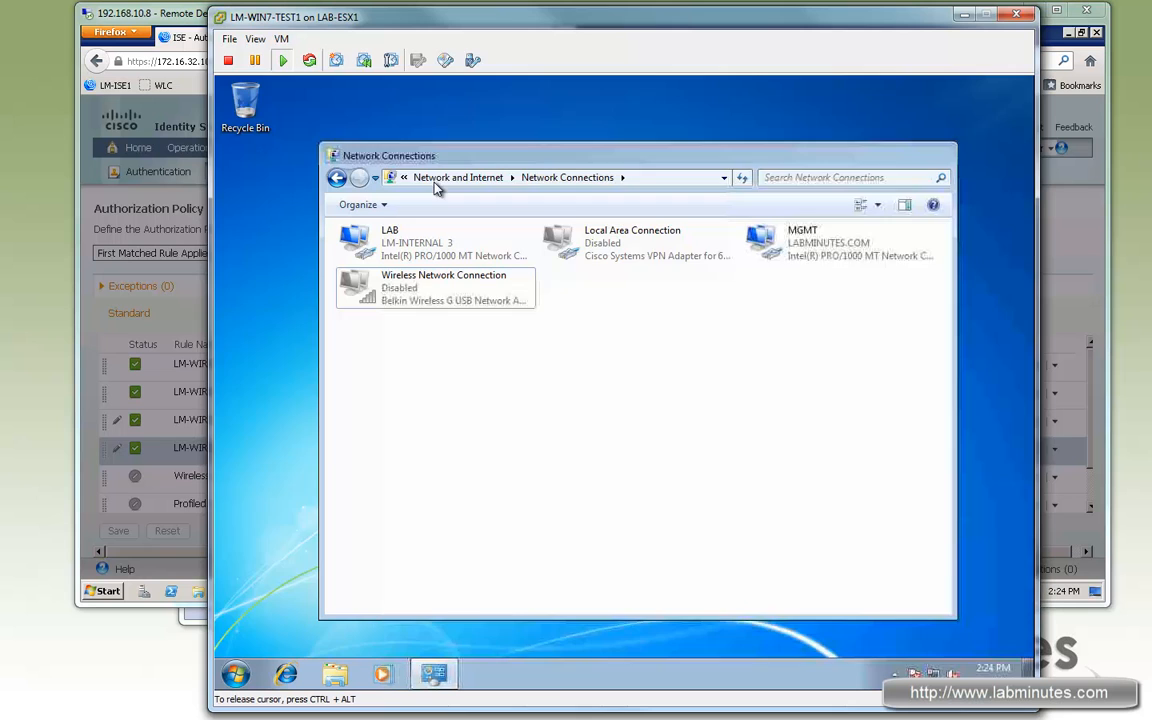
- Switch to the Windows test VM and check its network connections
{"action": "double_click", "coordinate": [500, 152]}
{"action": "double_click", "coordinate": [614, 88]}
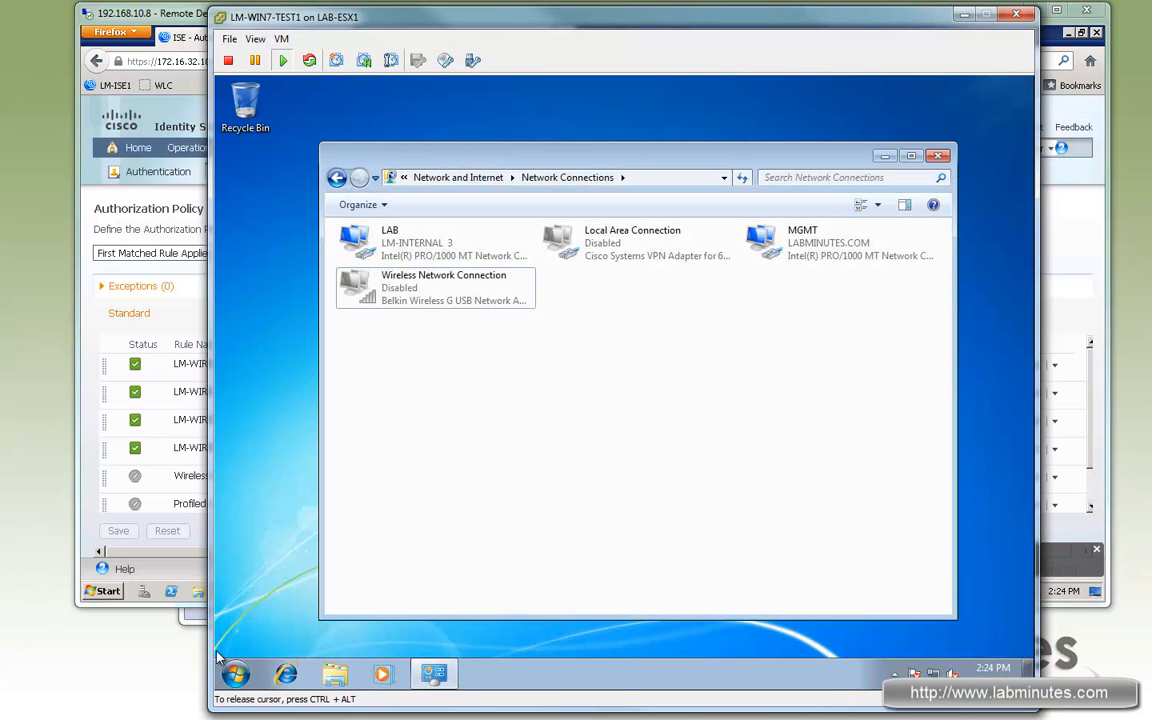
{"action": "left_click", "coordinate": [244, 669]}
{"action": "left_click", "coordinate": [392, 155]}
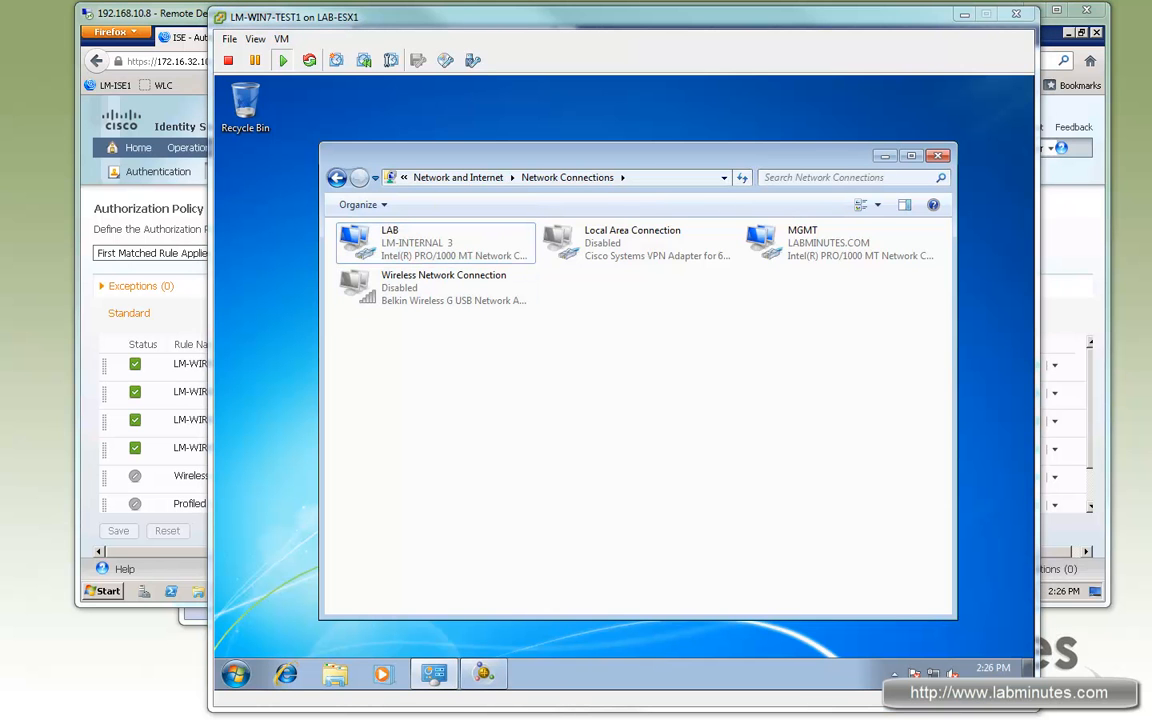
{"action": "key", "text": "alt+Tab"}
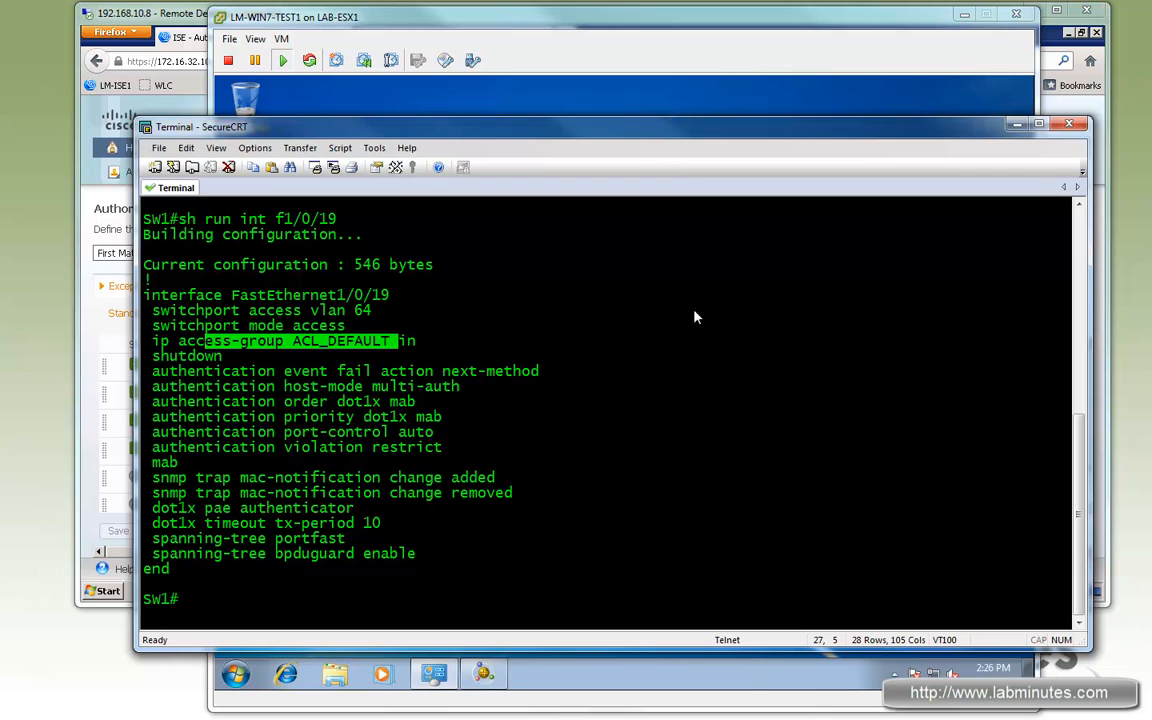
- Enable all authentication debugging on the switch with deb authen all
{"action": "left_click", "coordinate": [694, 350]}
{"action": "key", "text": "Return"}
{"action": "key", "text": "Return"}
{"action": "key", "text": "Return"}
{"action": "key", "text": "Return"}
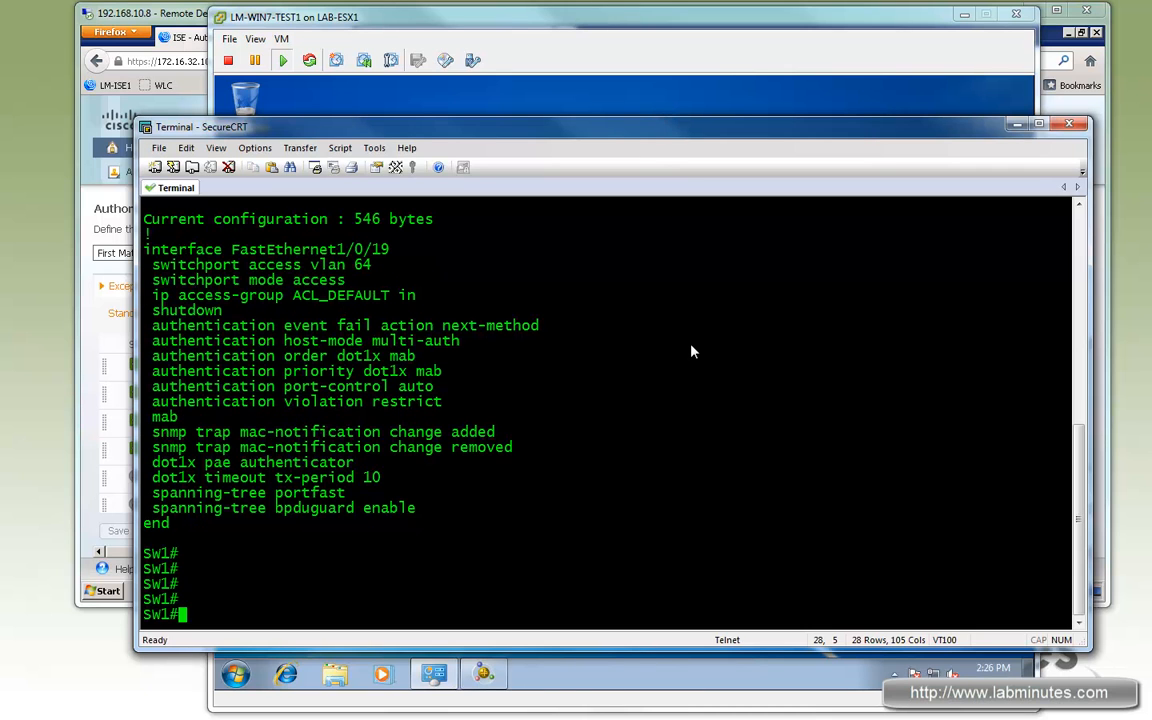
{"action": "type", "text": "deb authen all"}
{"action": "key", "text": "Return"}
- Enter global configuration mode and enable console logging with logg con
{"action": "type", "text": "conf t"}
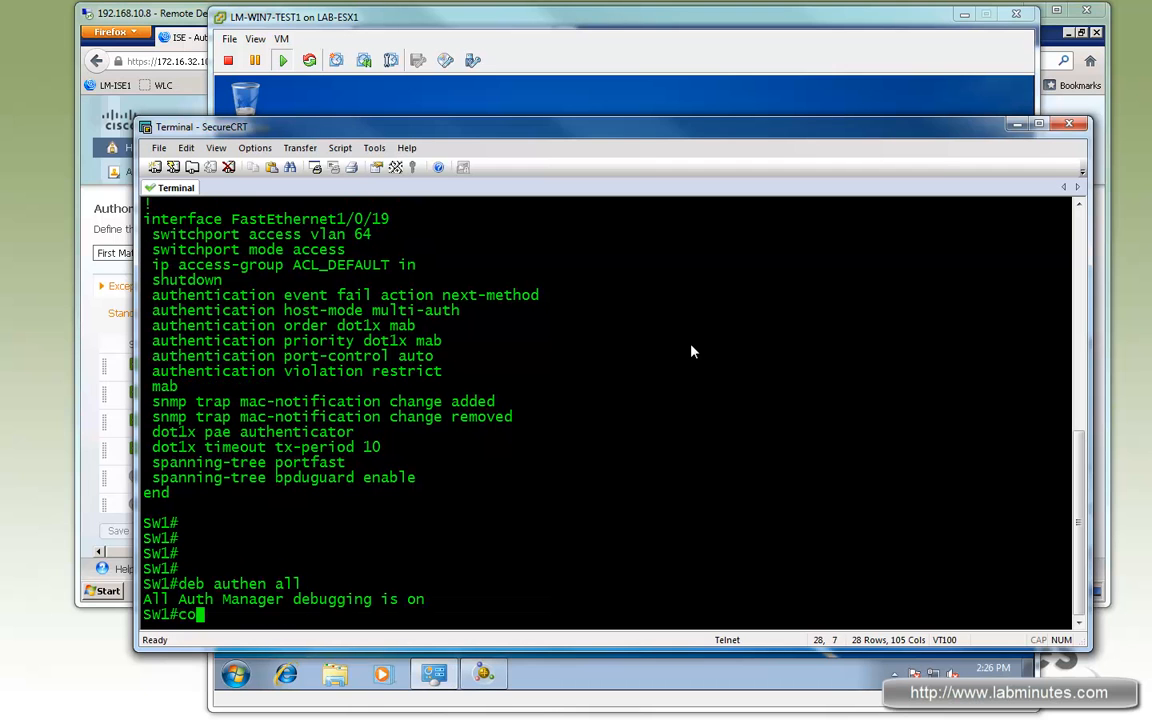
{"action": "key", "text": "Return"}
{"action": "key", "text": "Return"}
{"action": "key", "text": "Return"}
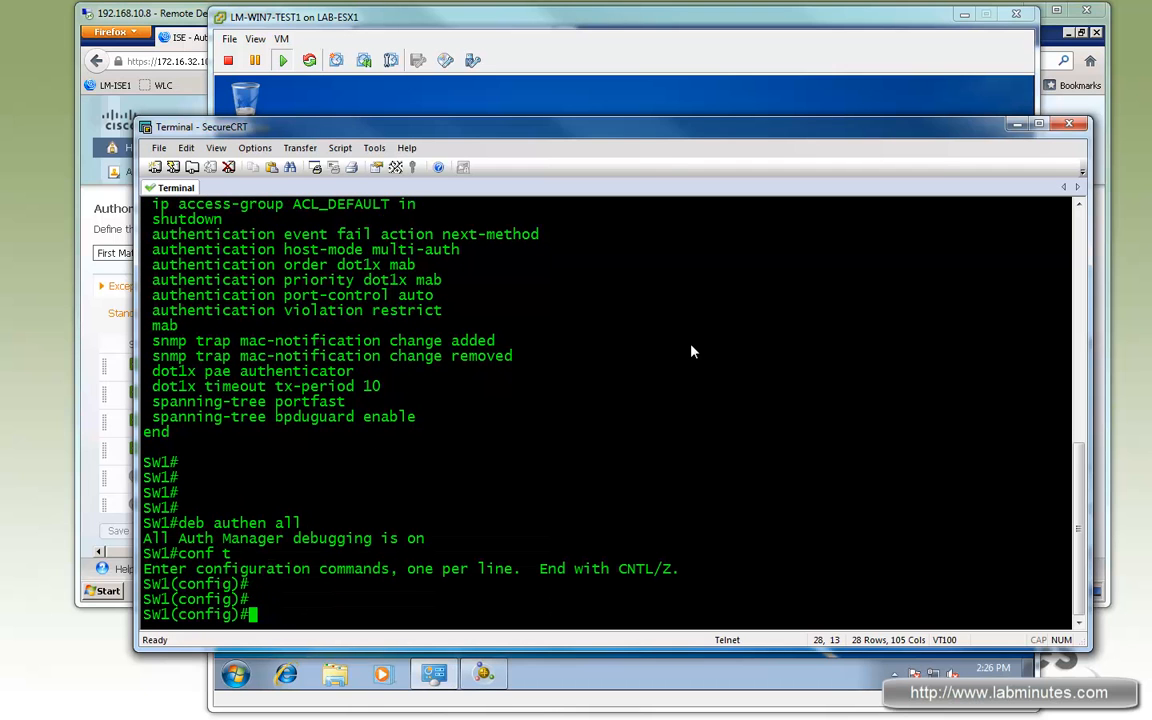
{"action": "type", "text": "logg con"}
{"action": "key", "text": "Return"}
{"action": "key", "text": "Return"}
- Clear the terminal's screen and scrollback
{"action": "right_click", "coordinate": [686, 287]}
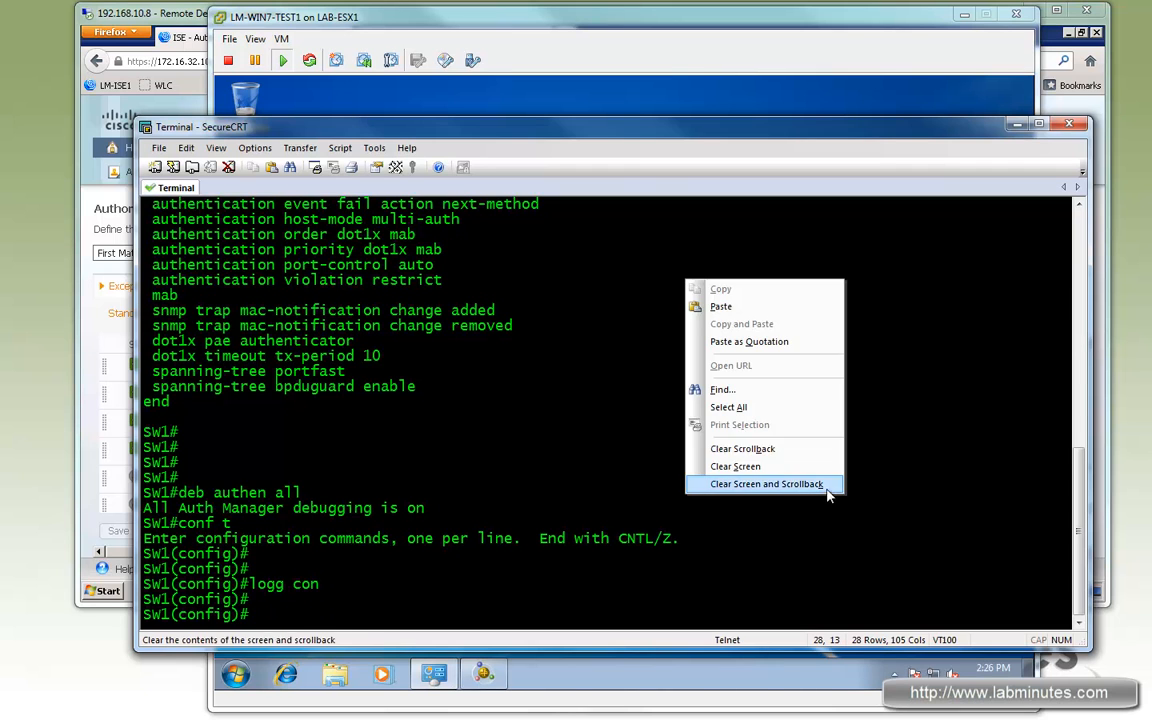
{"action": "left_click", "coordinate": [823, 484]}
{"action": "key", "text": "Return"}
{"action": "key", "text": "Return"}
- Enter interface f1/0/19 and bring it up with no shut
{"action": "type", "text": "no shu"}
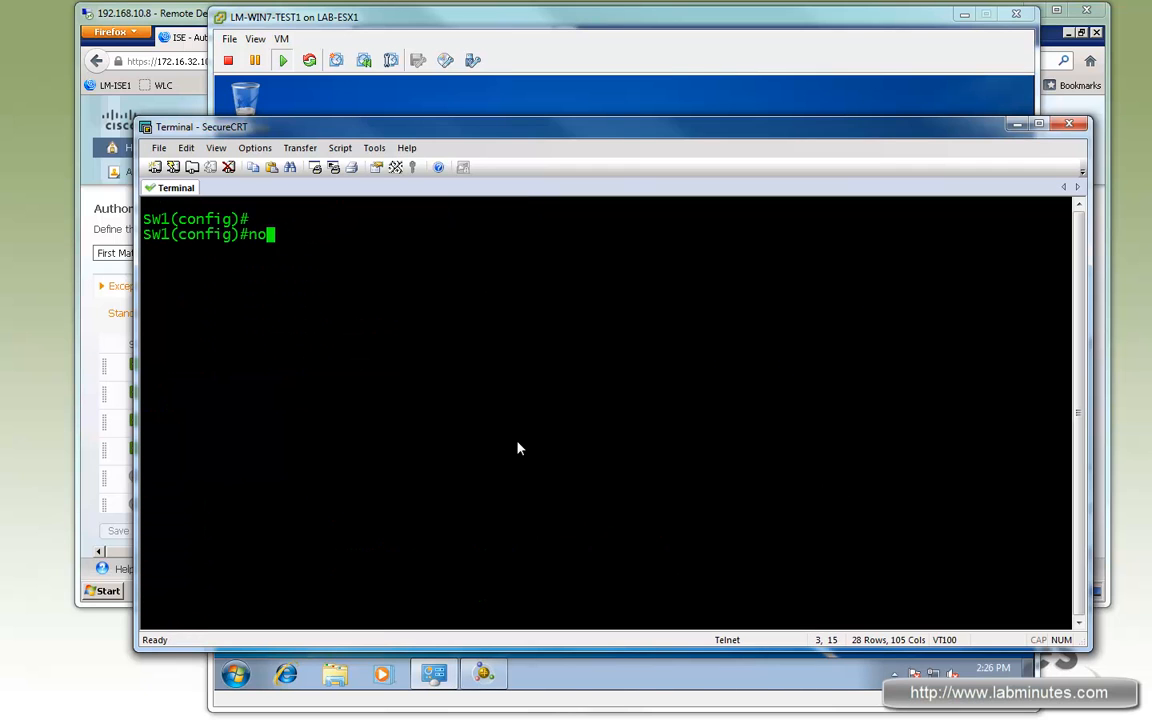
{"action": "key", "text": "BackSpace"}
{"action": "key", "text": "BackSpace"}
{"action": "key", "text": "BackSpace"}
{"action": "key", "text": "BackSpace"}
{"action": "key", "text": "BackSpace"}
{"action": "key", "text": "BackSpace"}
{"action": "type", "text": "int f1/0/19"}
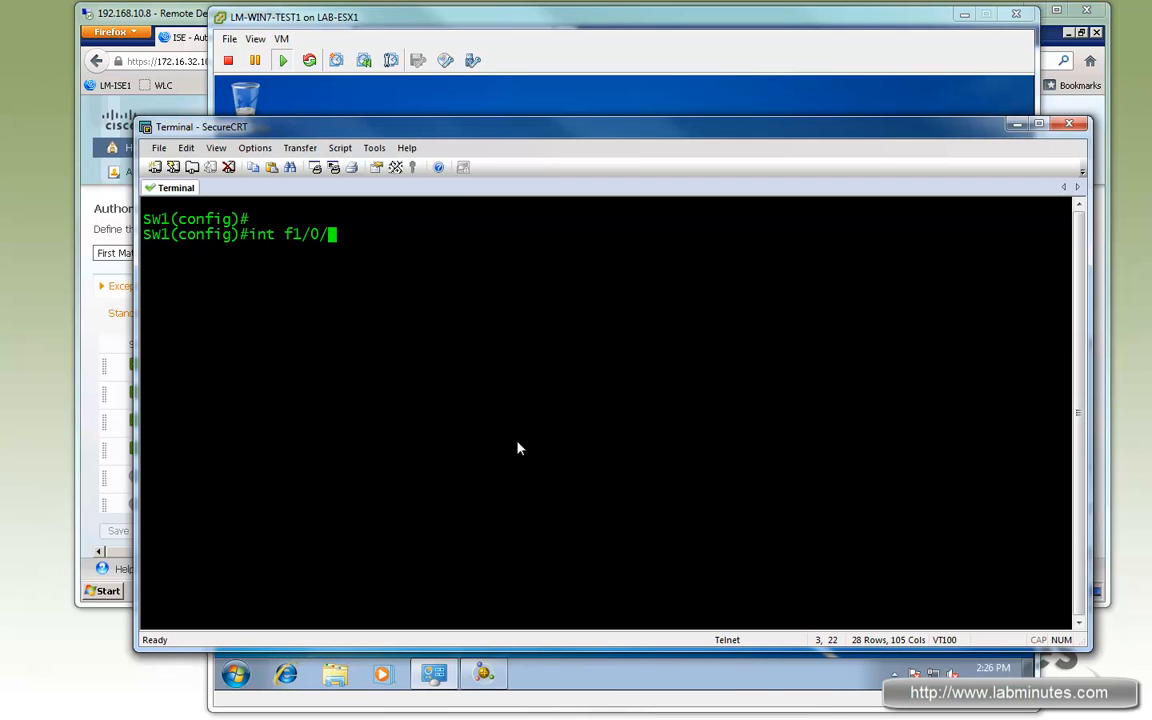
{"action": "key", "text": "Return"}
{"action": "type", "text": "no shut"}
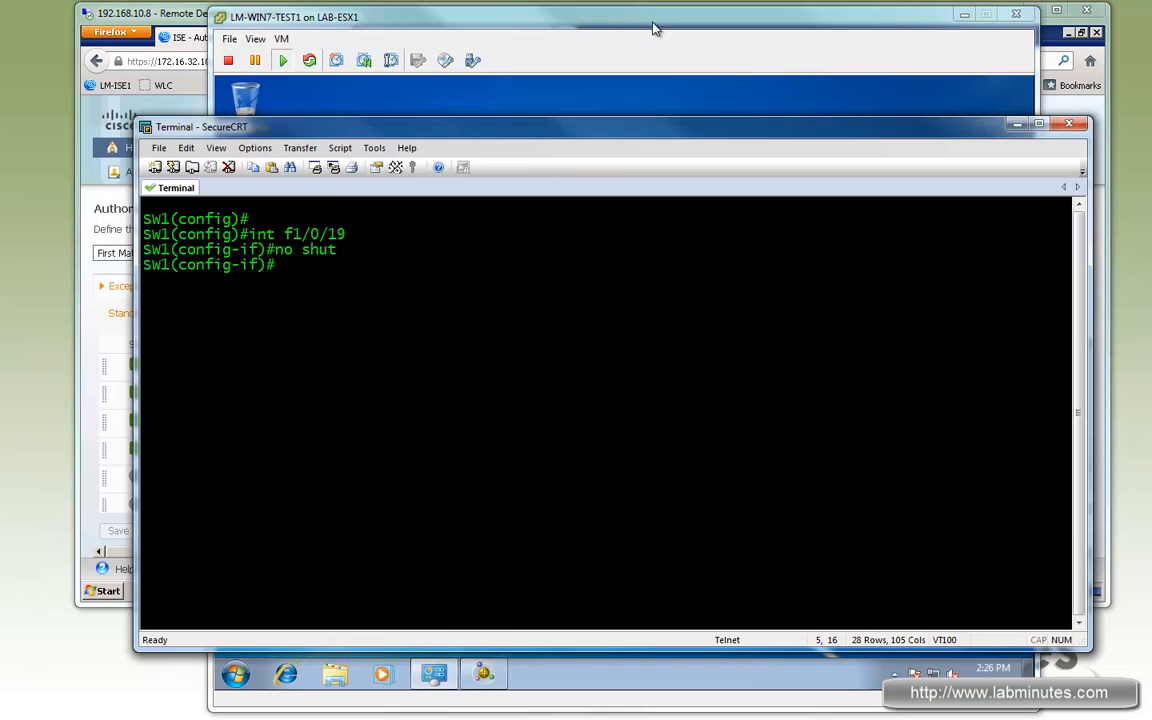
- Log off the current Windows user on the test VM
{"action": "left_click", "coordinate": [652, 21]}
{"action": "left_click", "coordinate": [238, 673]}
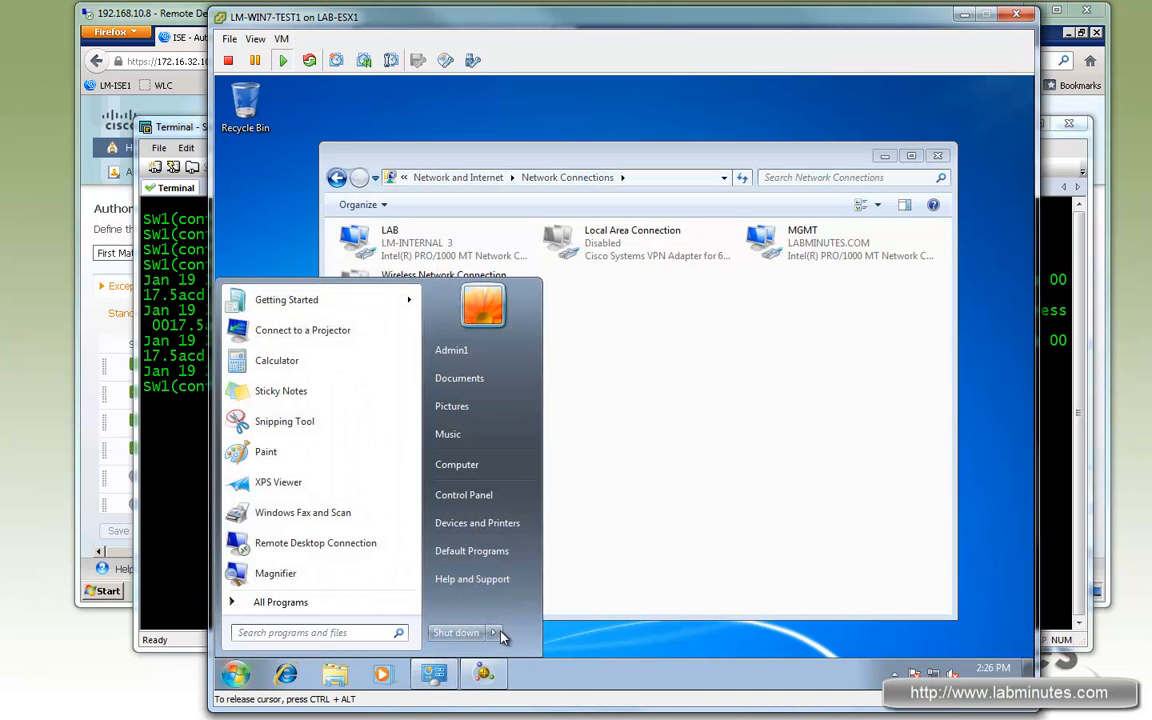
{"action": "left_click", "coordinate": [496, 633]}
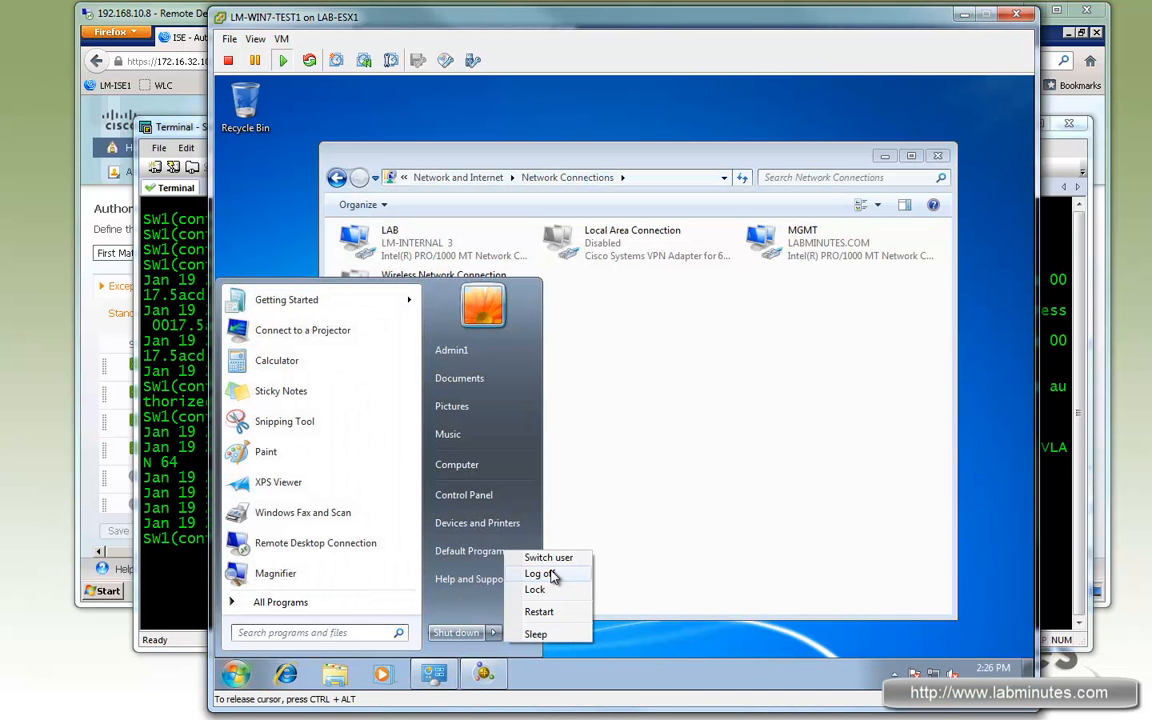
{"action": "left_click", "coordinate": [548, 574]}
{"action": "left_click", "coordinate": [203, 131]}
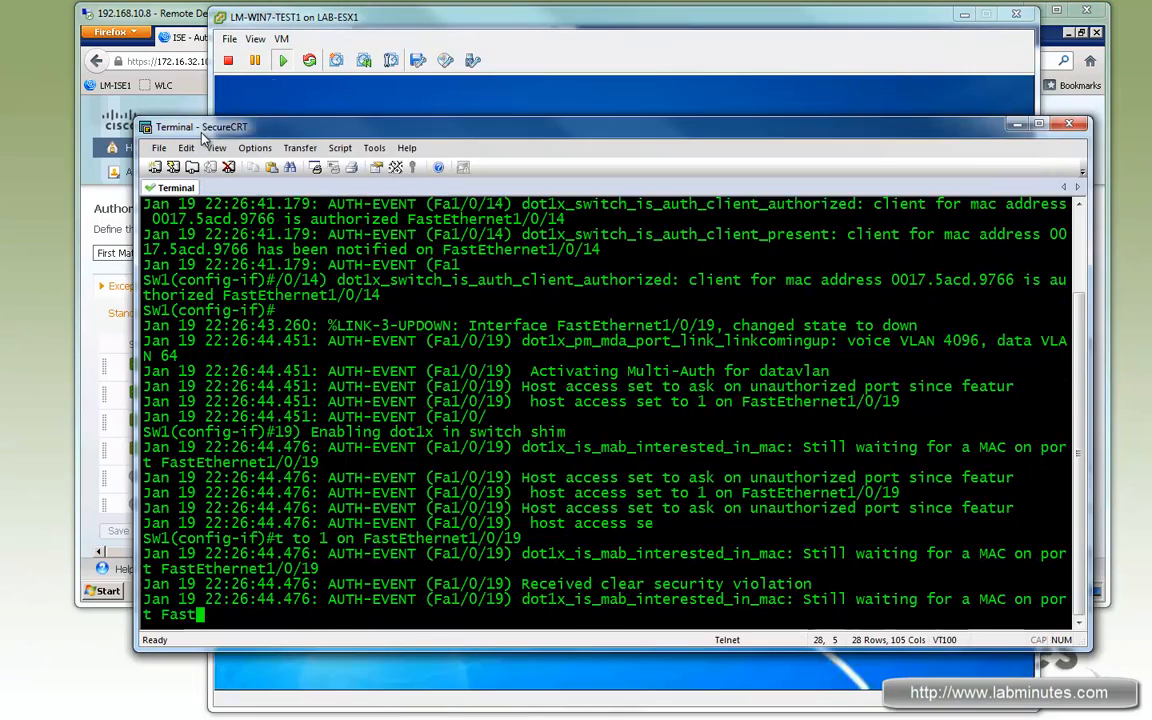
{"action": "left_click_drag", "start_coordinate": [383, 129], "coordinate": [382, 164]}
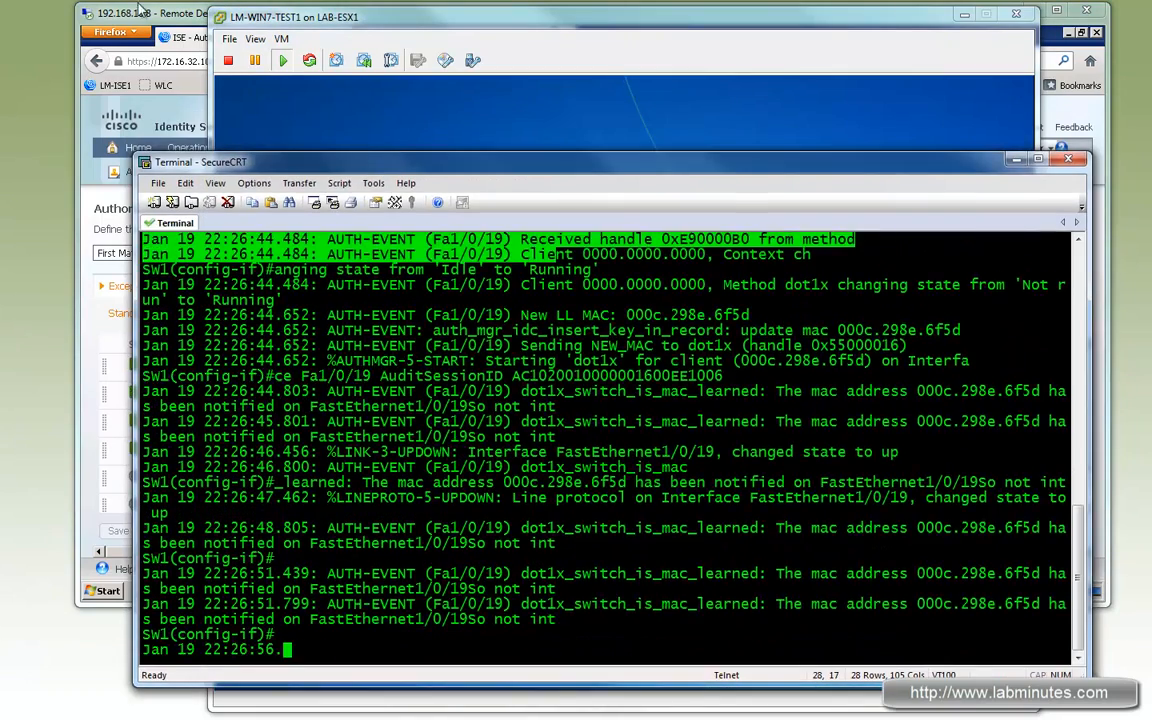
- Open ISE Live Authentications in a new tab and limit it to the last 60 minutes
{"action": "left_click", "coordinate": [162, 12]}
{"action": "left_click", "coordinate": [436, 39]}
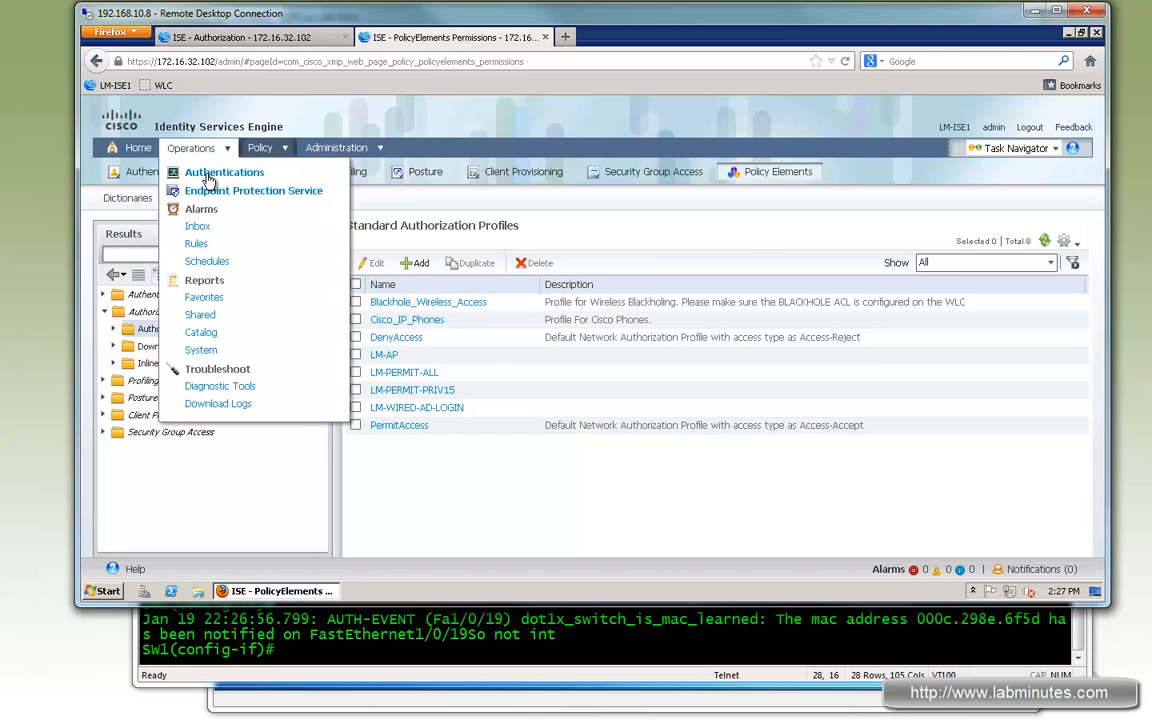
{"action": "right_click", "coordinate": [210, 177]}
{"action": "left_click", "coordinate": [257, 183]}
{"action": "left_click", "coordinate": [604, 40]}
{"action": "right_click", "coordinate": [604, 42]}
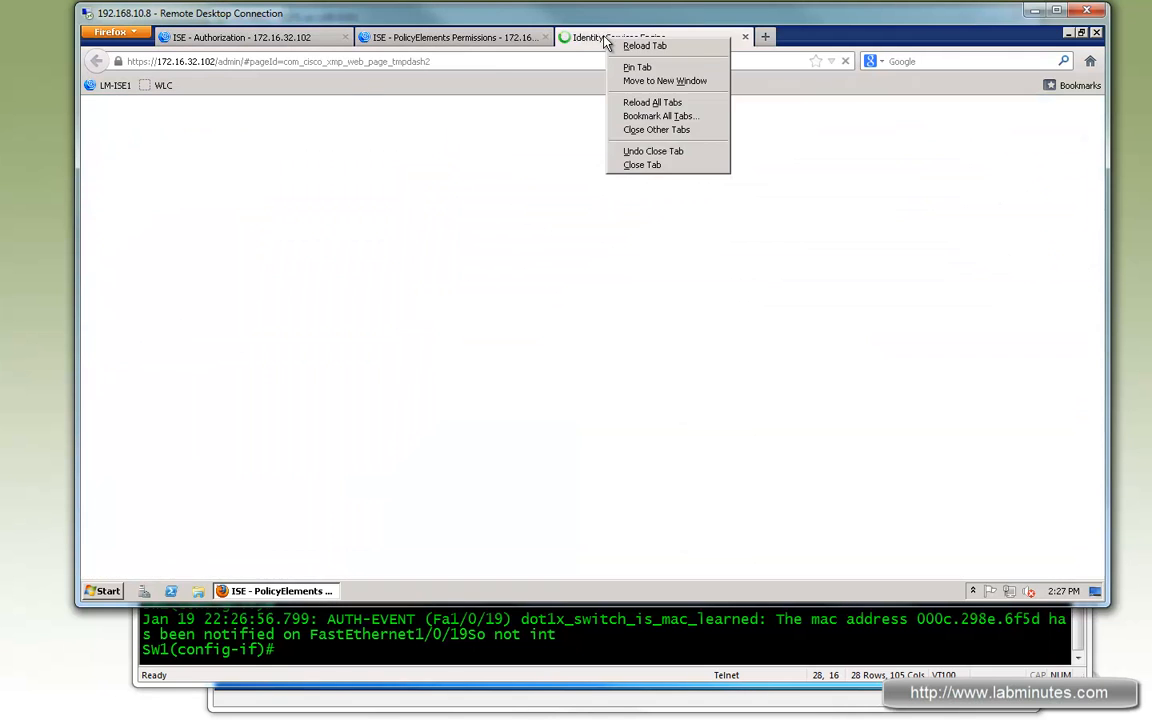
{"action": "left_click", "coordinate": [580, 39]}
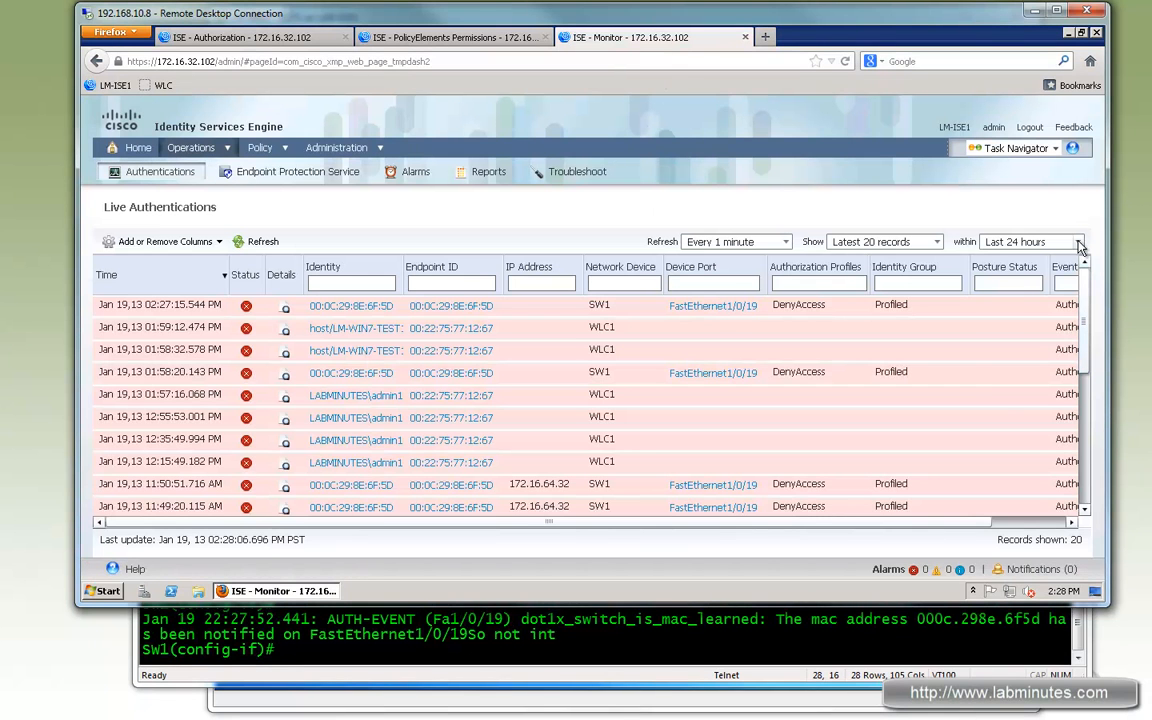
{"action": "left_click", "coordinate": [1078, 243]}
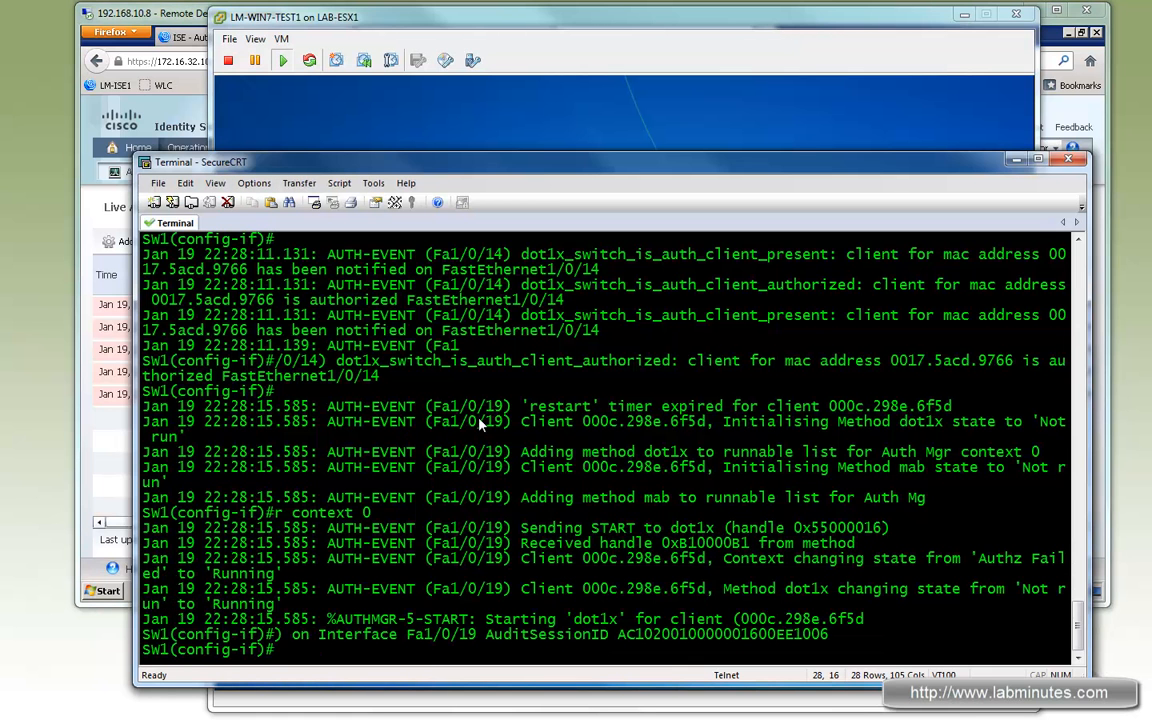
{"action": "left_click", "coordinate": [95, 17]}
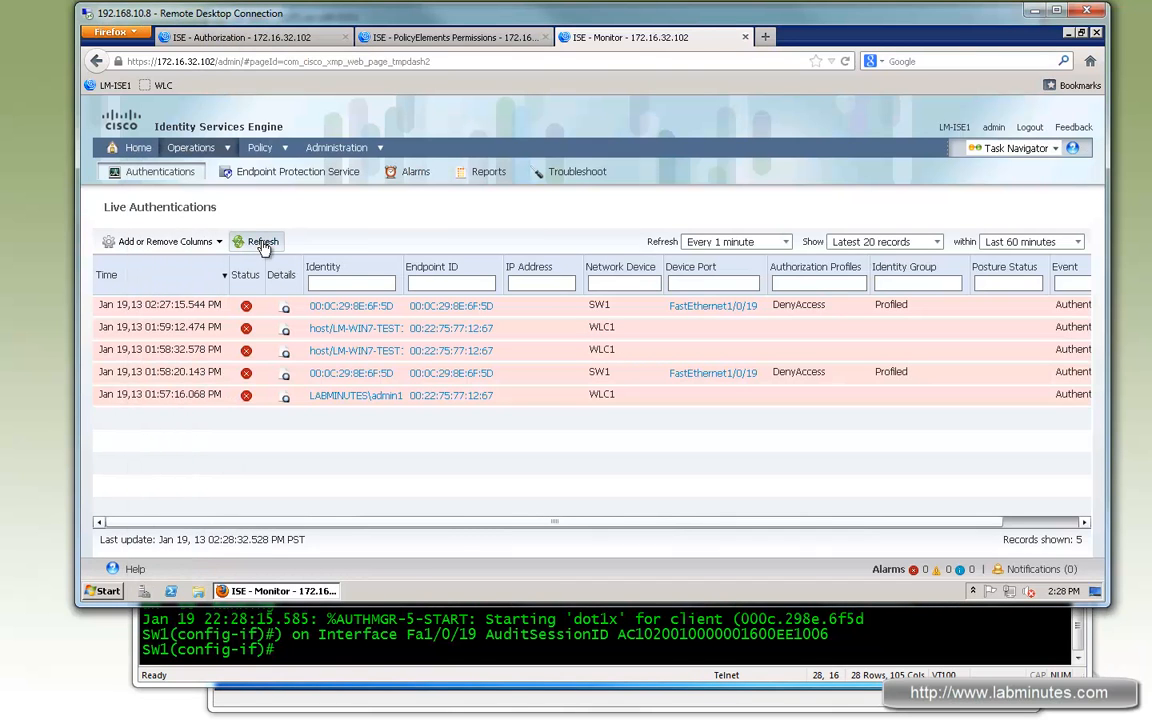
- Try to show the authentication session with do sh authen sess f1/0/19
{"action": "left_click", "coordinate": [350, 610]}
{"action": "type", "text": "do sh authen sess f1/0"}
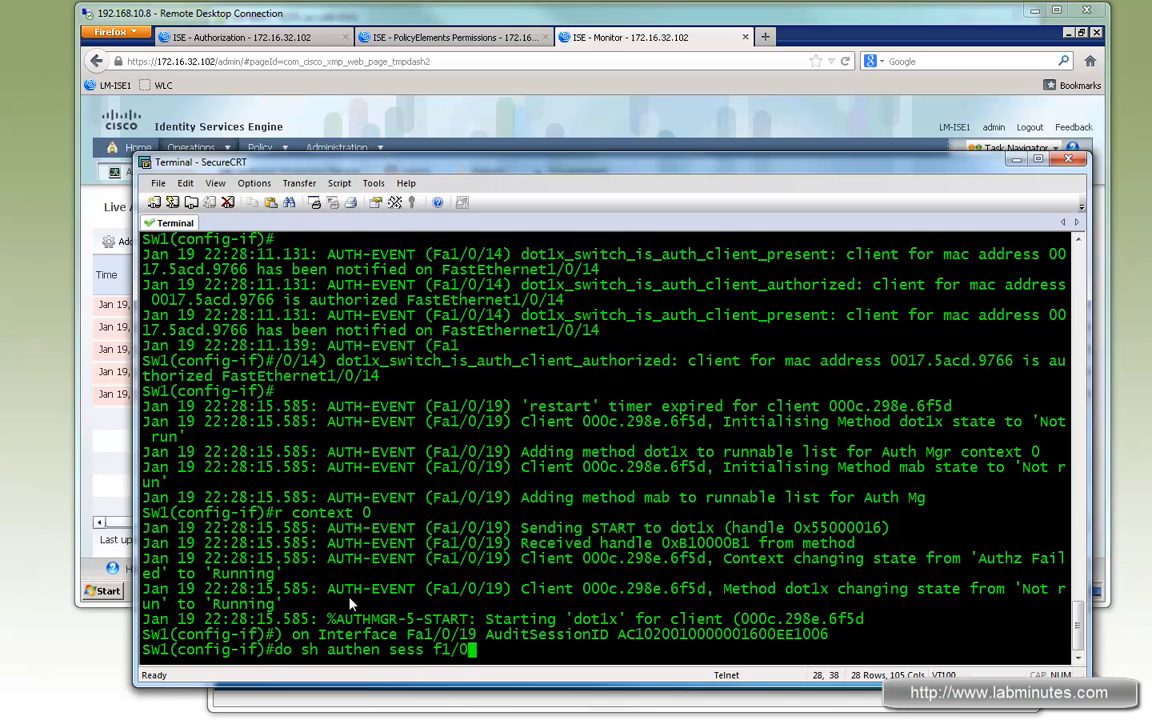
{"action": "type", "text": "/19"}
{"action": "key", "text": "Return"}
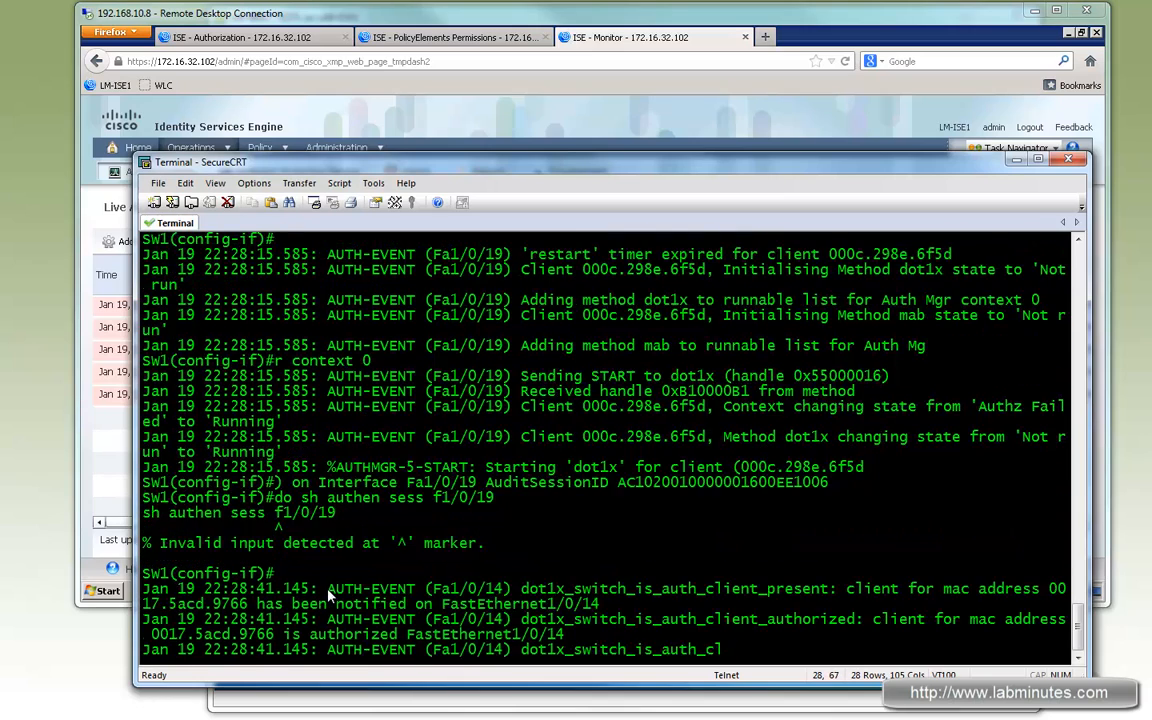
{"action": "key", "text": "Return"}
{"action": "key", "text": "Return"}
{"action": "key", "text": "Return"}
- Show the authentication session for the port with do sh authen sess int f1/0/19
{"action": "key", "text": "Up"}
{"action": "key", "text": "Left"}
{"action": "key", "text": "Left"}
{"action": "key", "text": "Left"}
{"action": "key", "text": "Left"}
{"action": "key", "text": "Left"}
{"action": "key", "text": "Left"}
{"action": "key", "text": "Left"}
{"action": "type", "text": "int"}
{"action": "key", "text": "Return"}
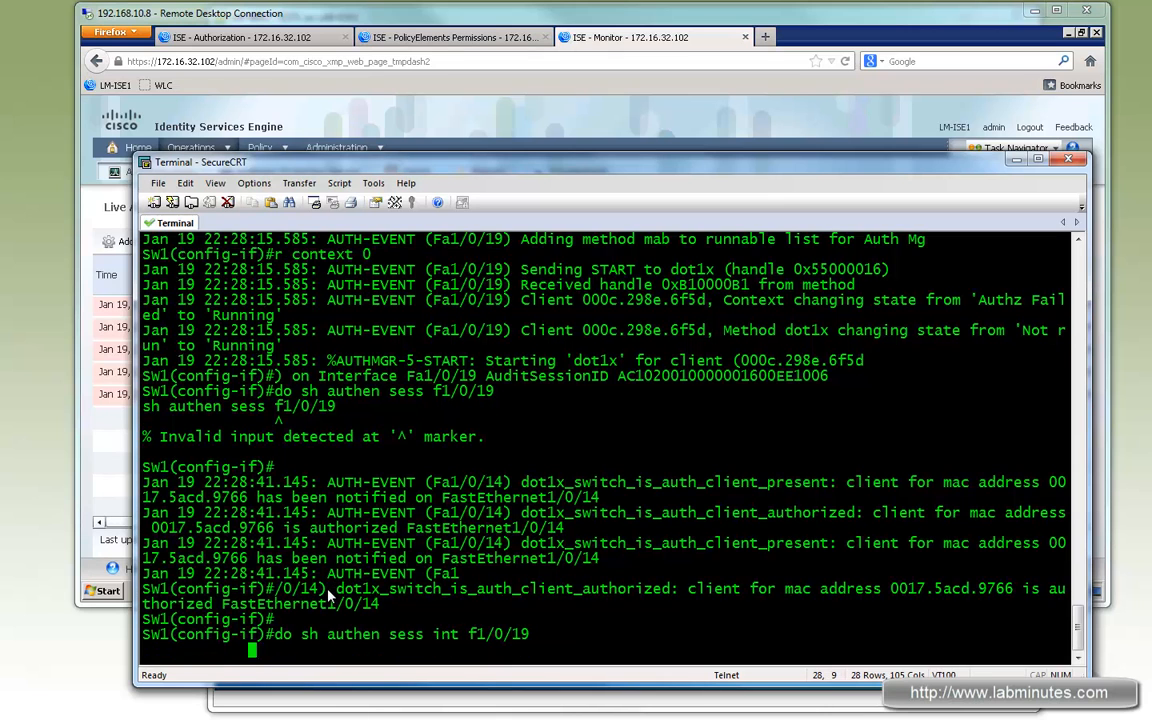
- Refresh the Live Authentications log and review the switch debug output
{"action": "left_click_drag", "start_coordinate": [1080, 631], "coordinate": [1082, 553]}
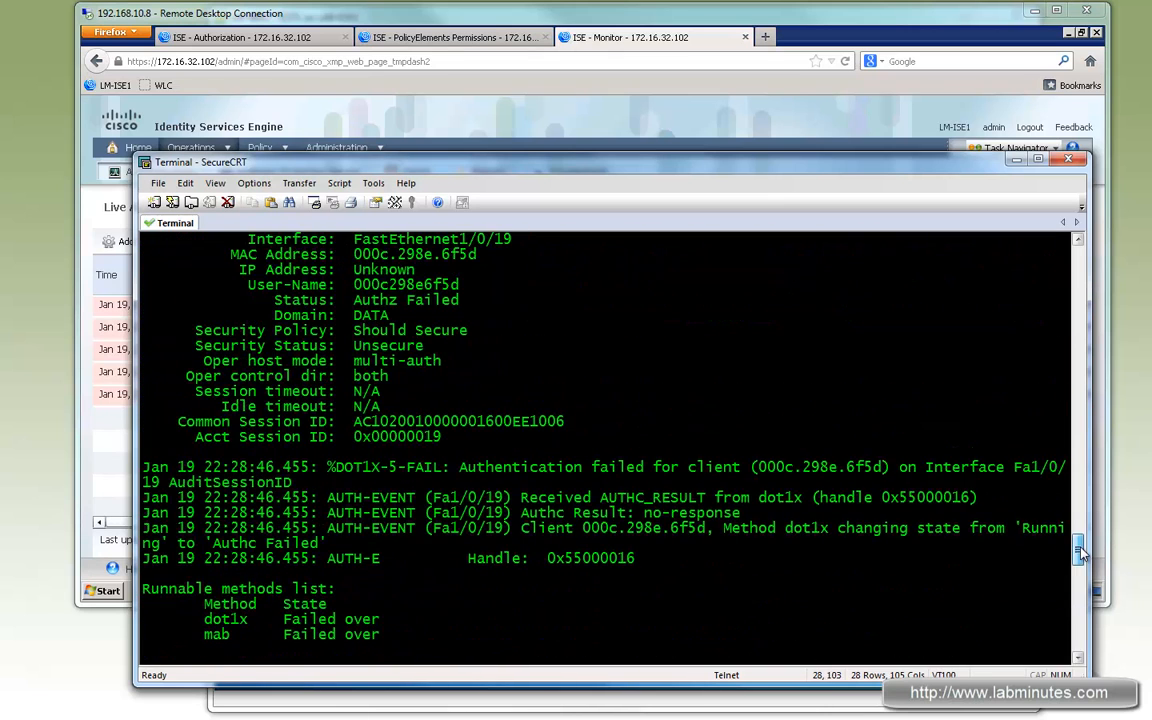
{"action": "left_click", "coordinate": [463, 14]}
{"action": "left_click", "coordinate": [257, 245]}
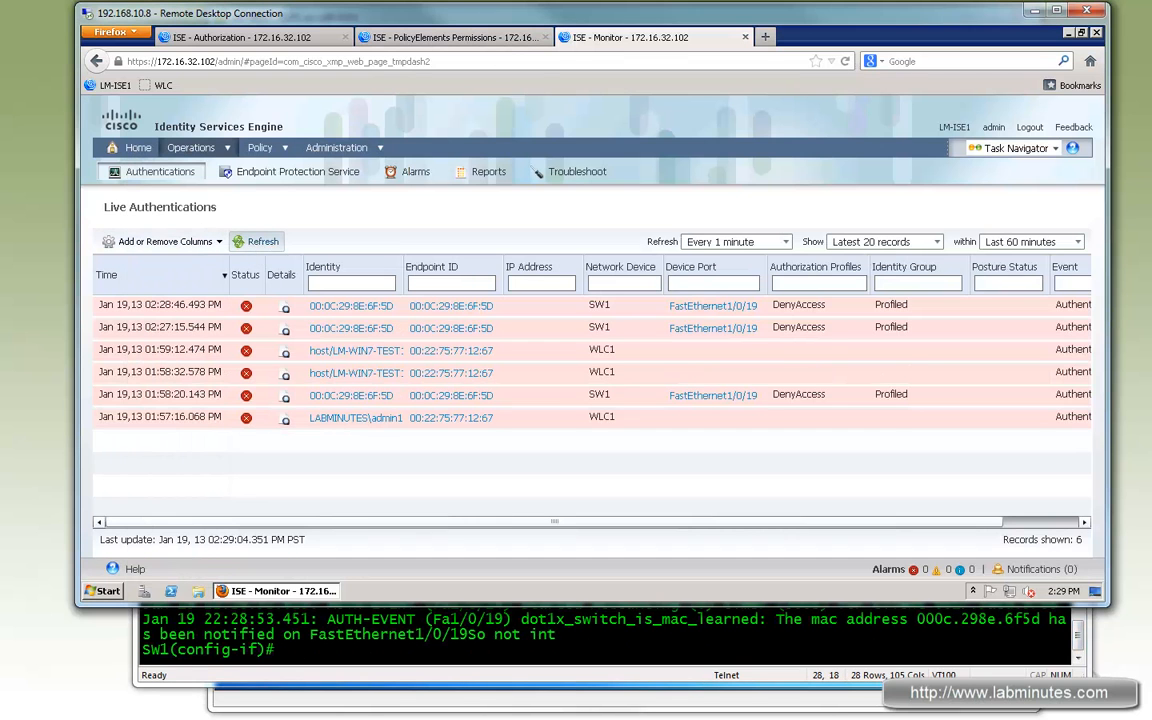
{"action": "left_click", "coordinate": [487, 635]}
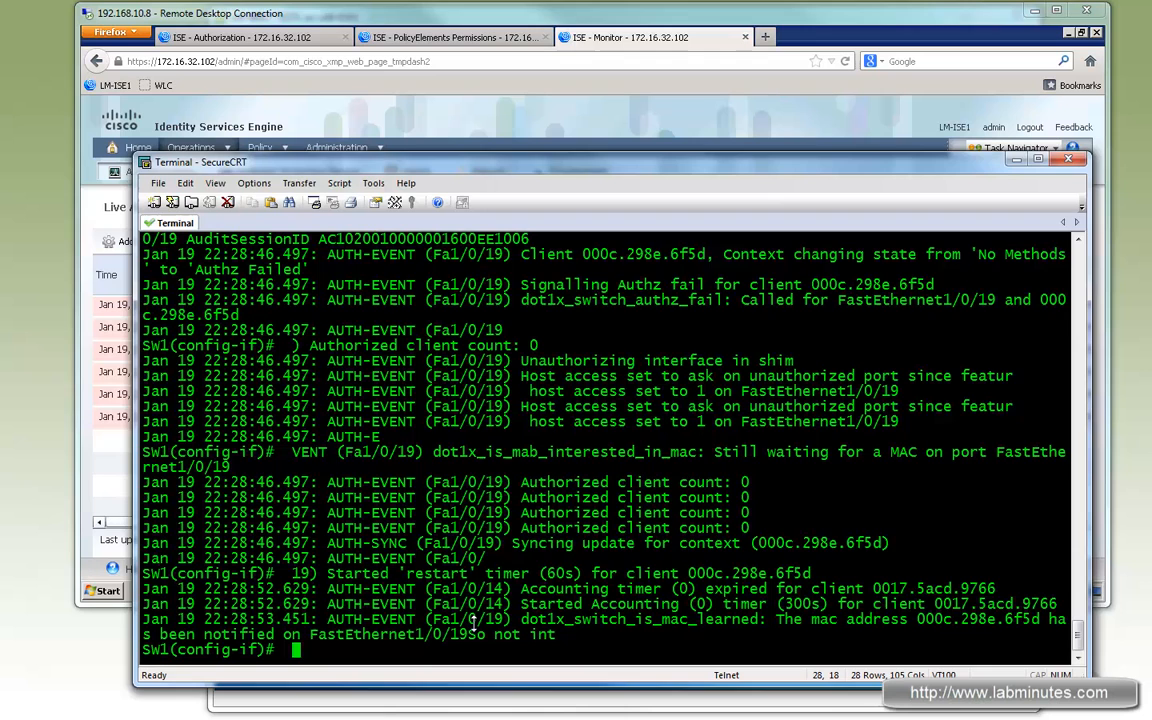
{"action": "left_click", "coordinate": [420, 20]}
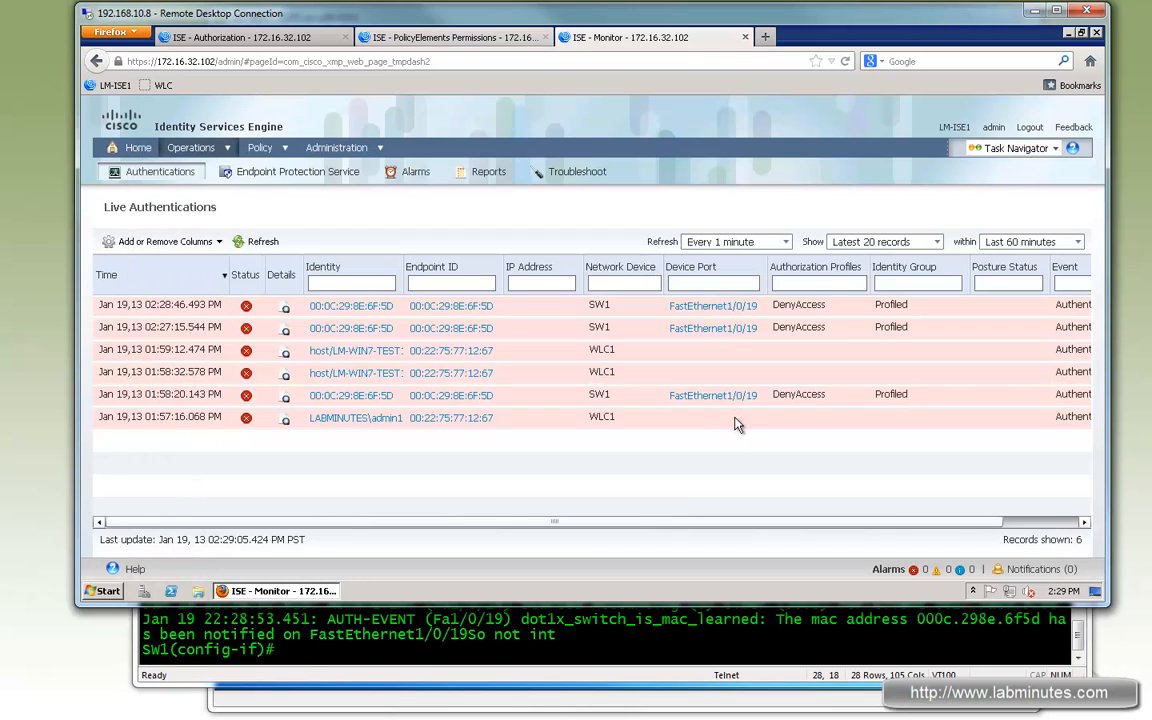
- Restart the Windows test VM from its logon screen
{"action": "left_click", "coordinate": [468, 704]}
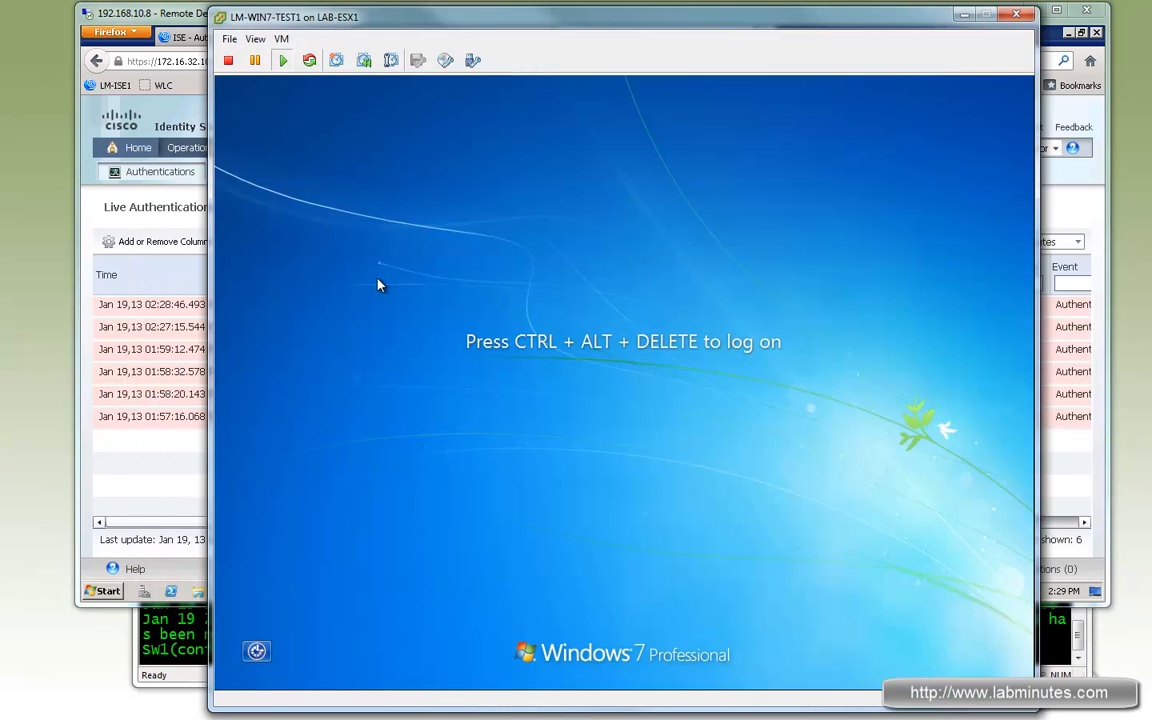
{"action": "left_click", "coordinate": [512, 344]}
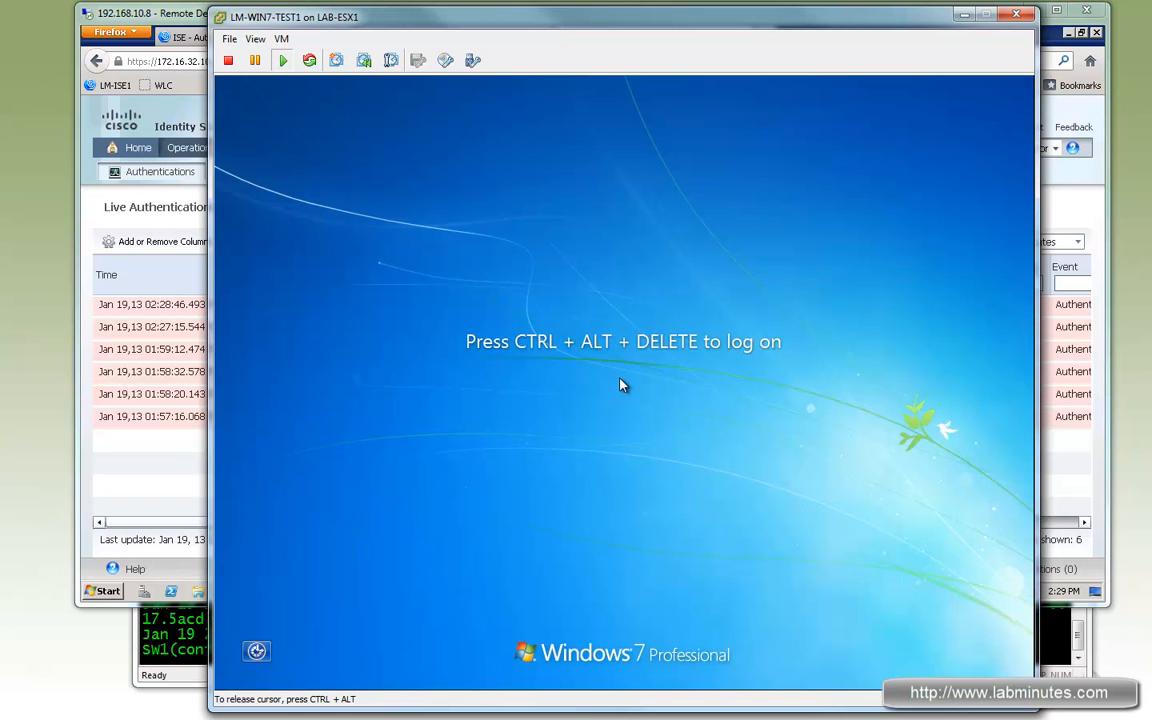
{"action": "key", "text": "ctrl+alt+Insert"}
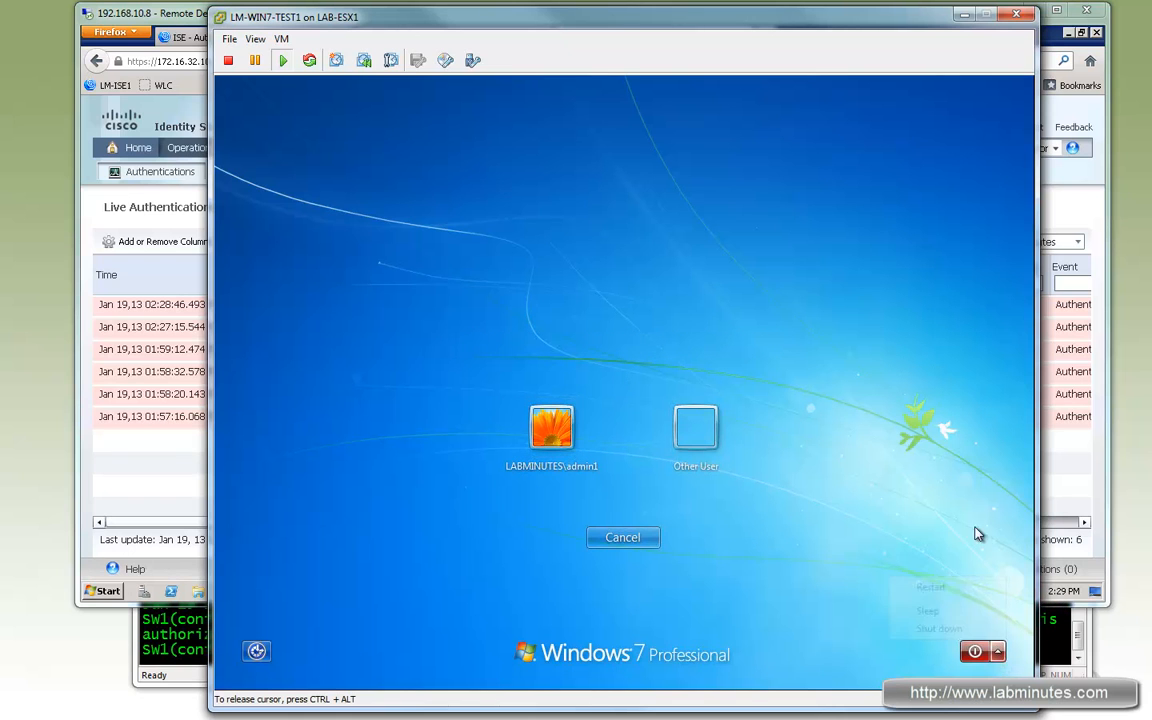
{"action": "left_click", "coordinate": [997, 651]}
{"action": "left_click", "coordinate": [892, 588]}
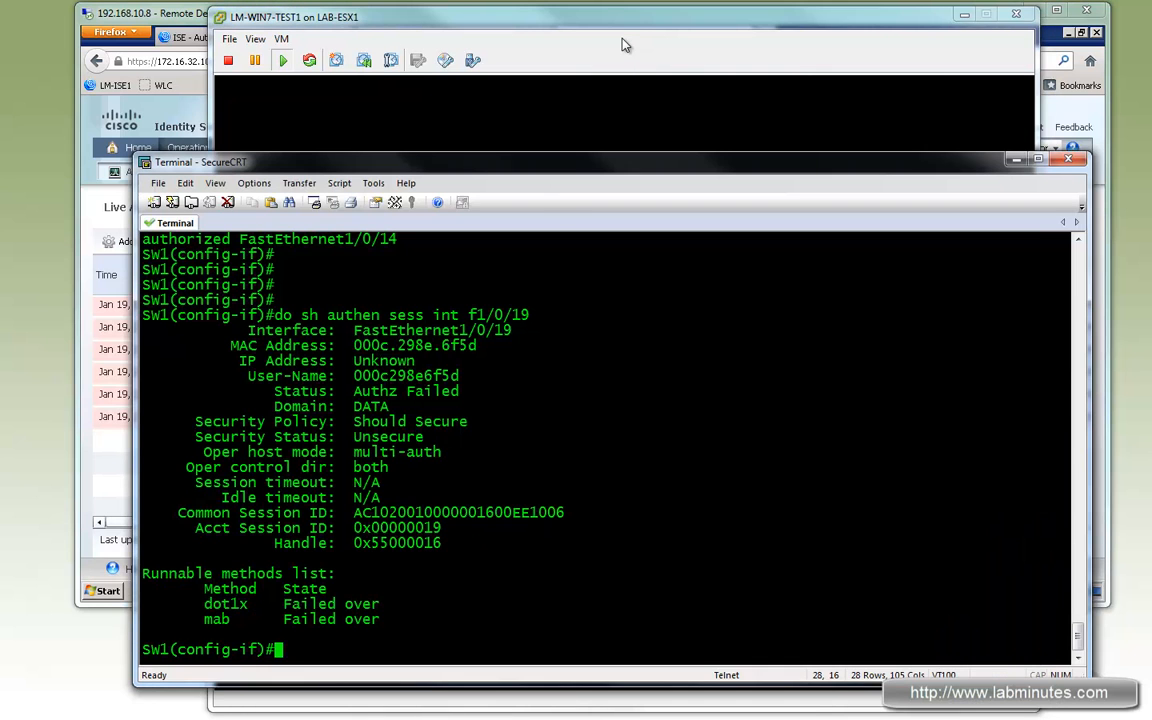
- Review the switch session output and the Live Authentications log while the VM restarts
{"action": "left_click", "coordinate": [624, 44]}
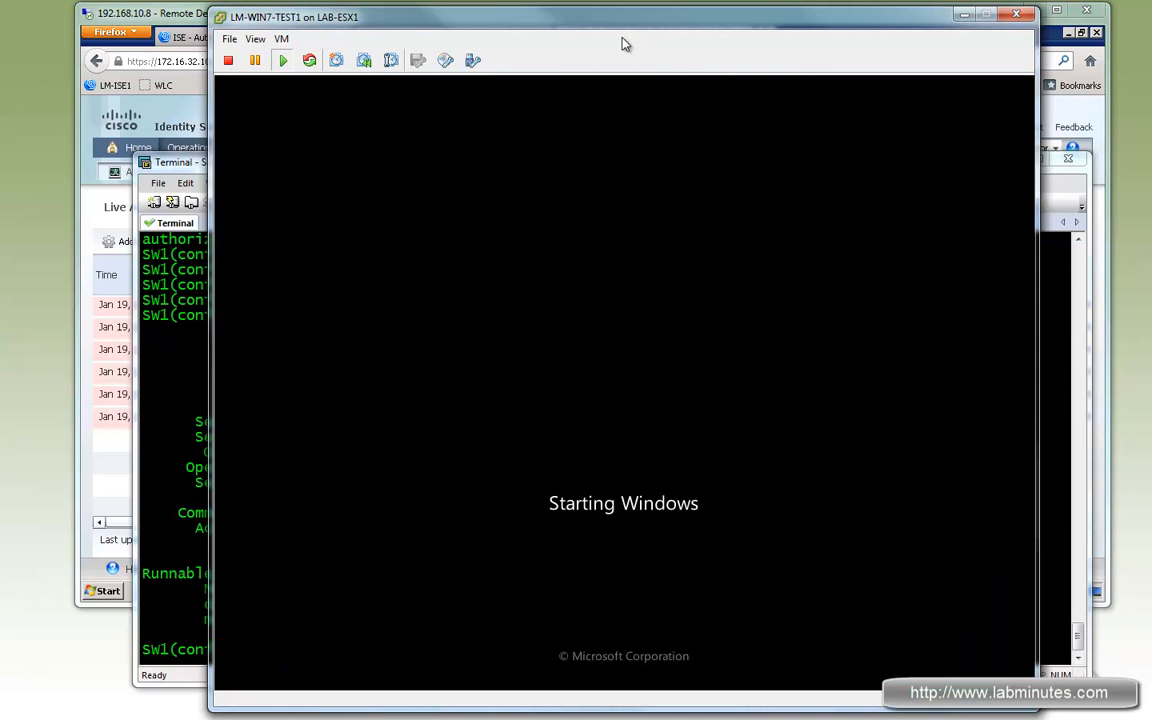
{"action": "left_click", "coordinate": [185, 460]}
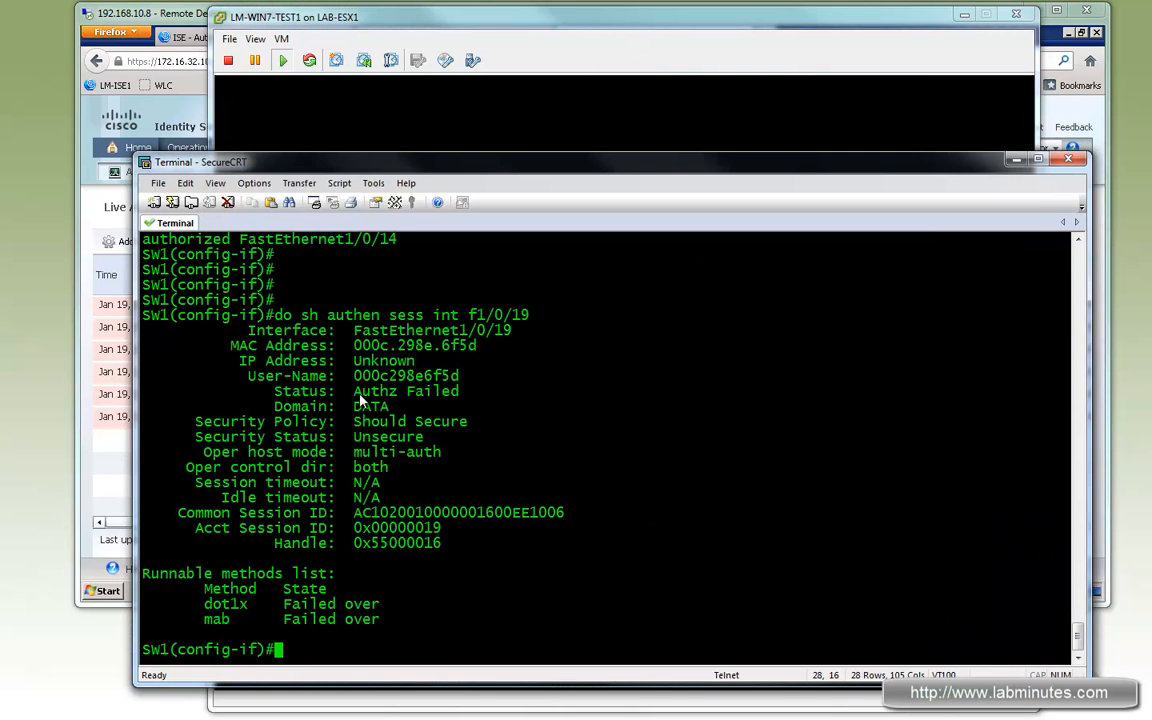
{"action": "left_click", "coordinate": [187, 13]}
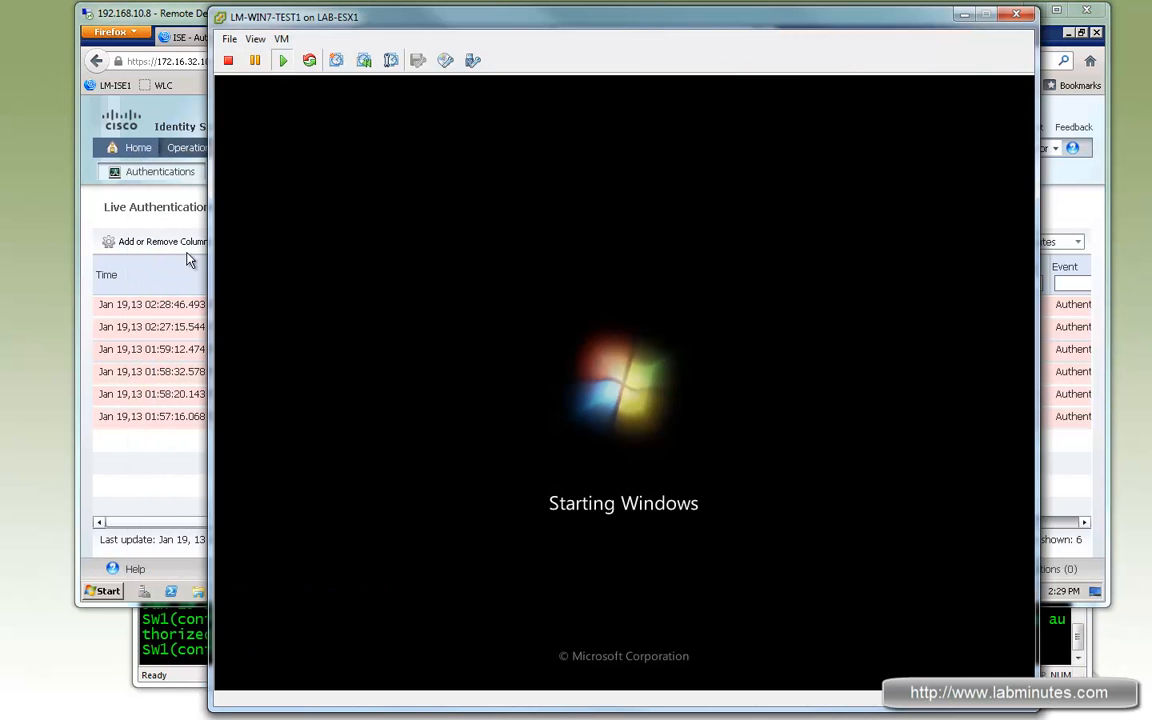
- Refresh the Live Authentications log while the Windows VM boots
{"action": "left_click", "coordinate": [189, 260]}
{"action": "left_click", "coordinate": [262, 246]}
{"action": "left_click", "coordinate": [262, 246]}
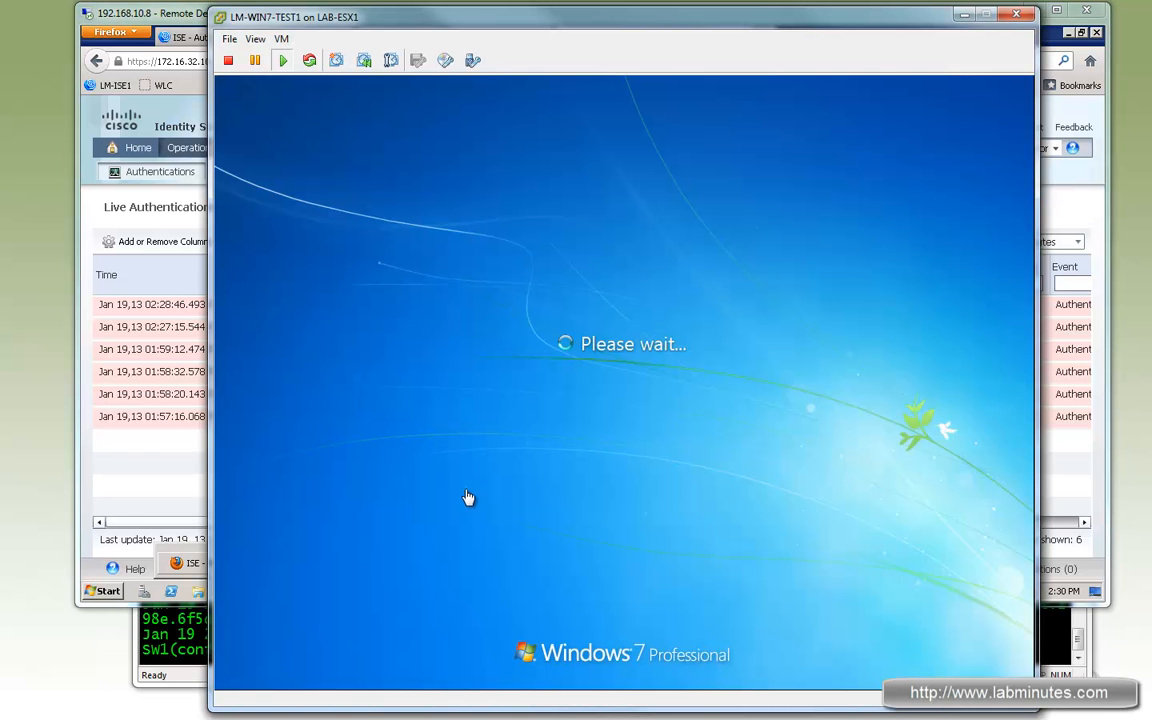
{"action": "left_click", "coordinate": [192, 200]}
{"action": "left_click", "coordinate": [258, 246]}
{"action": "left_click", "coordinate": [249, 243]}
{"action": "left_click", "coordinate": [264, 241]}
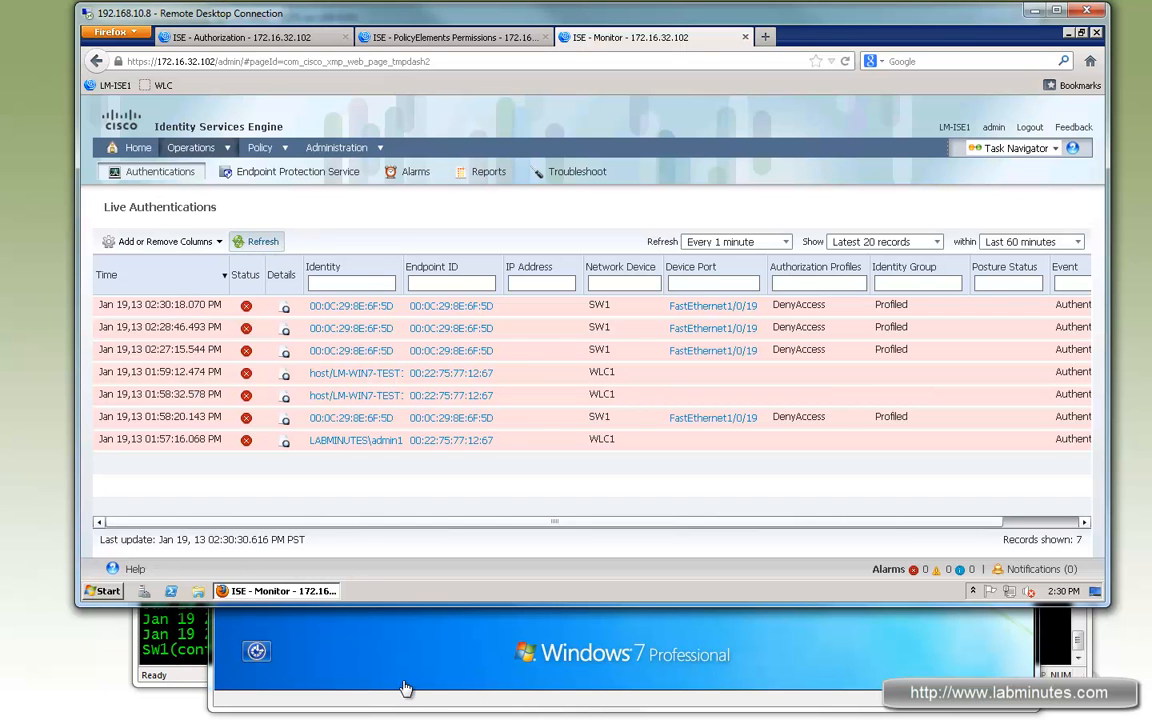
- Log on to the Windows test VM as the domain admin account, entering its password
{"action": "left_click", "coordinate": [405, 688]}
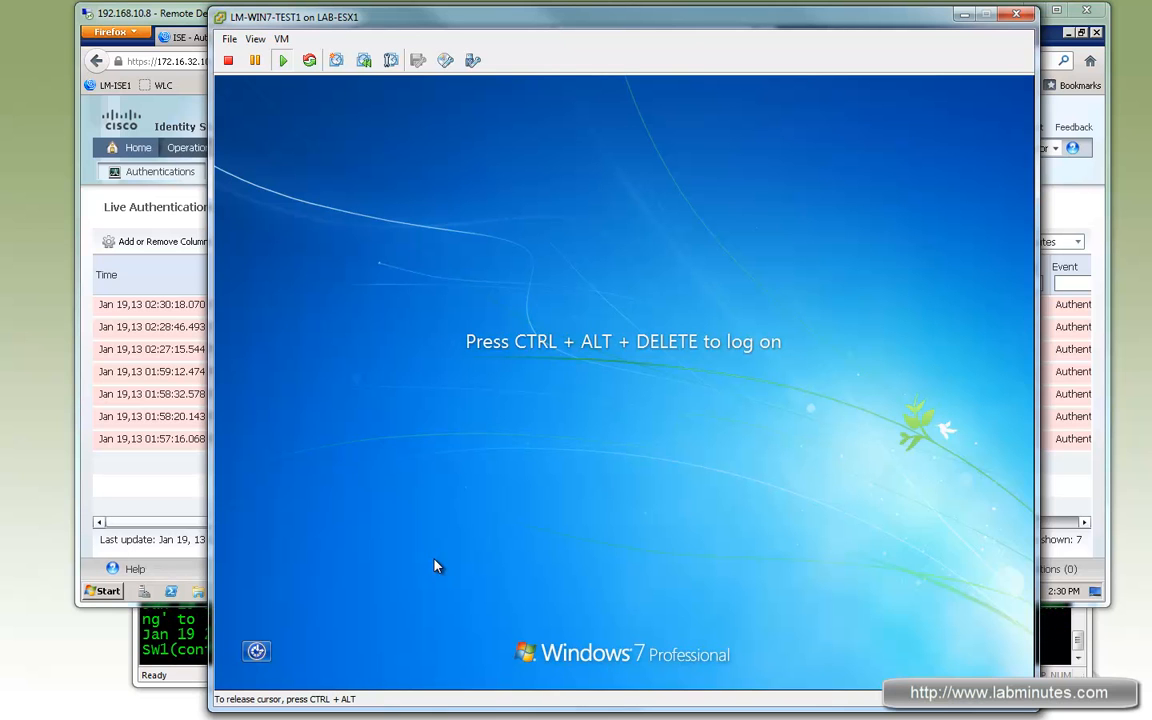
{"action": "key", "text": "ctrl+alt+Insert"}
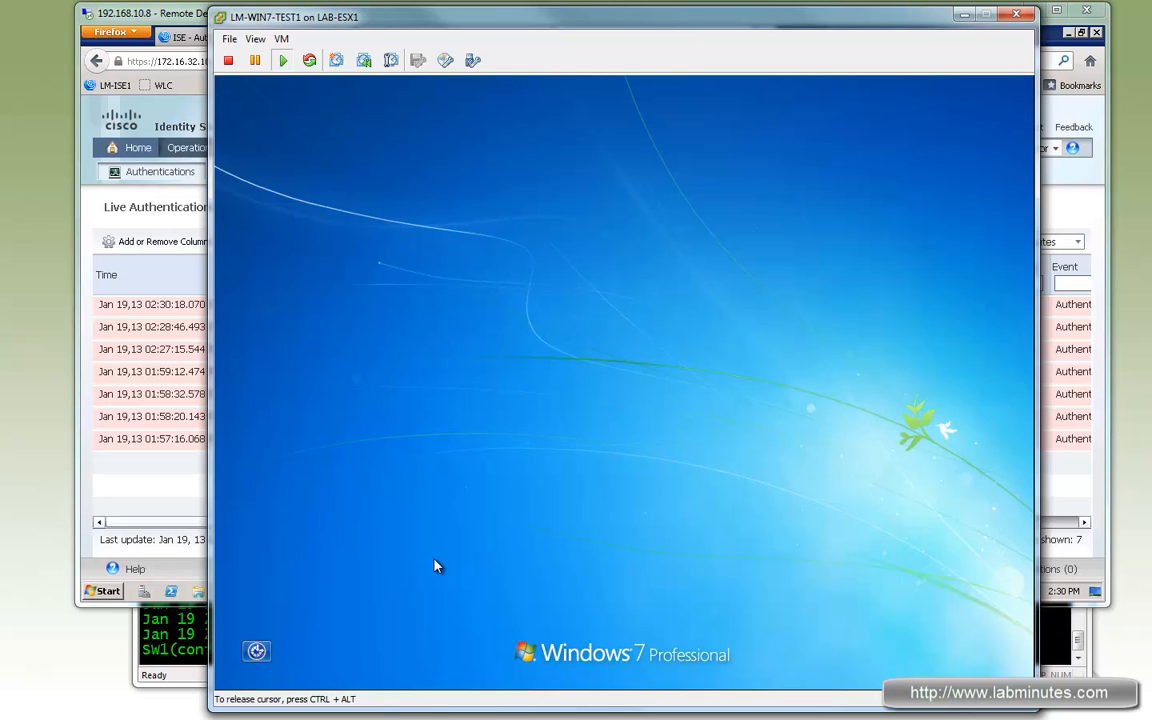
{"action": "key", "text": "Return"}
{"action": "type", "text": "••••••"}
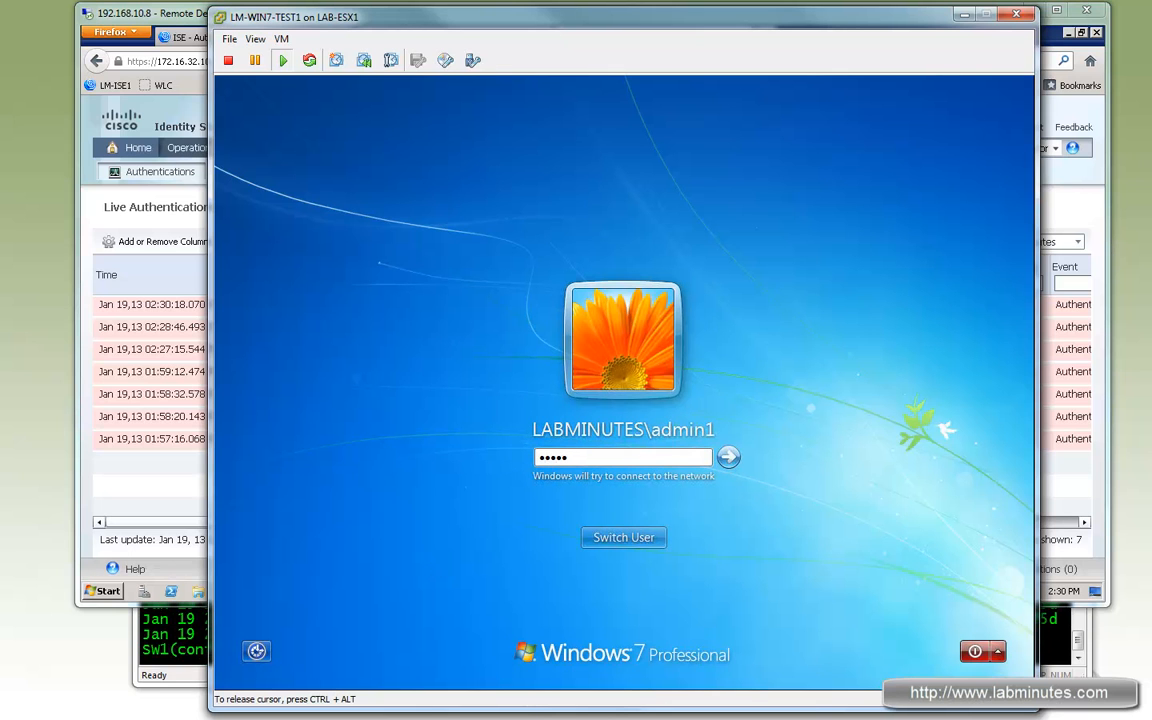
{"action": "key", "text": "Return"}
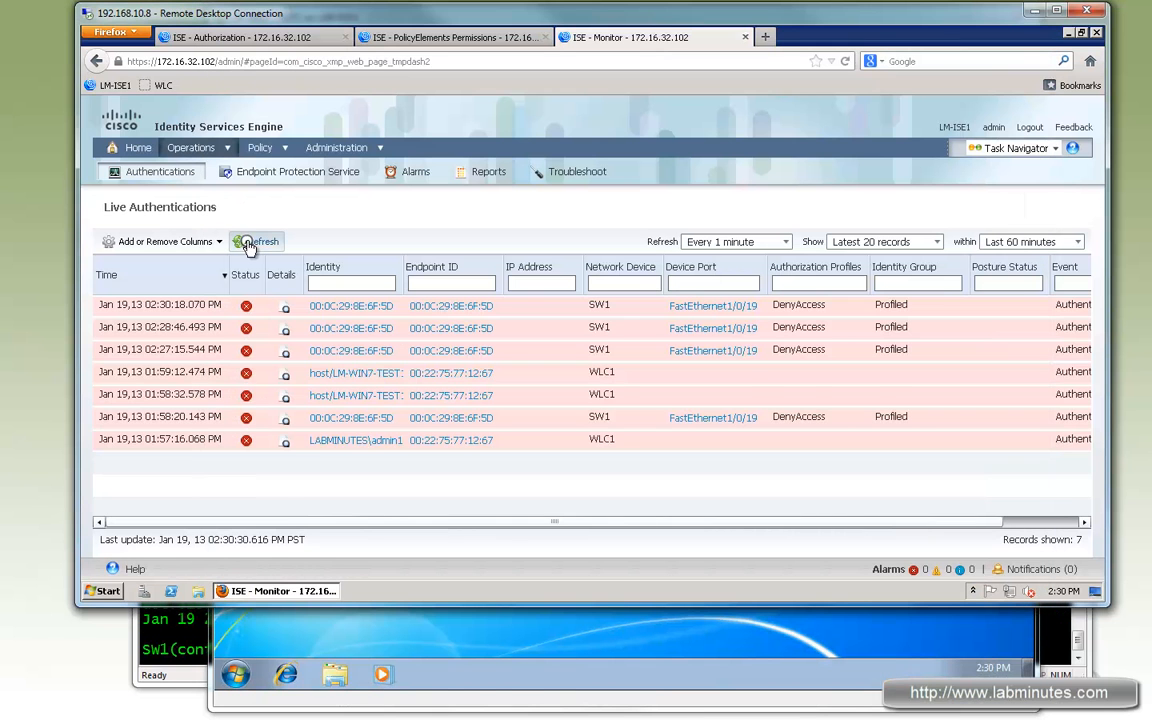
- Log off the Windows VM from the Start menu and refresh the Live Authentications log
{"action": "left_click", "coordinate": [248, 244]}
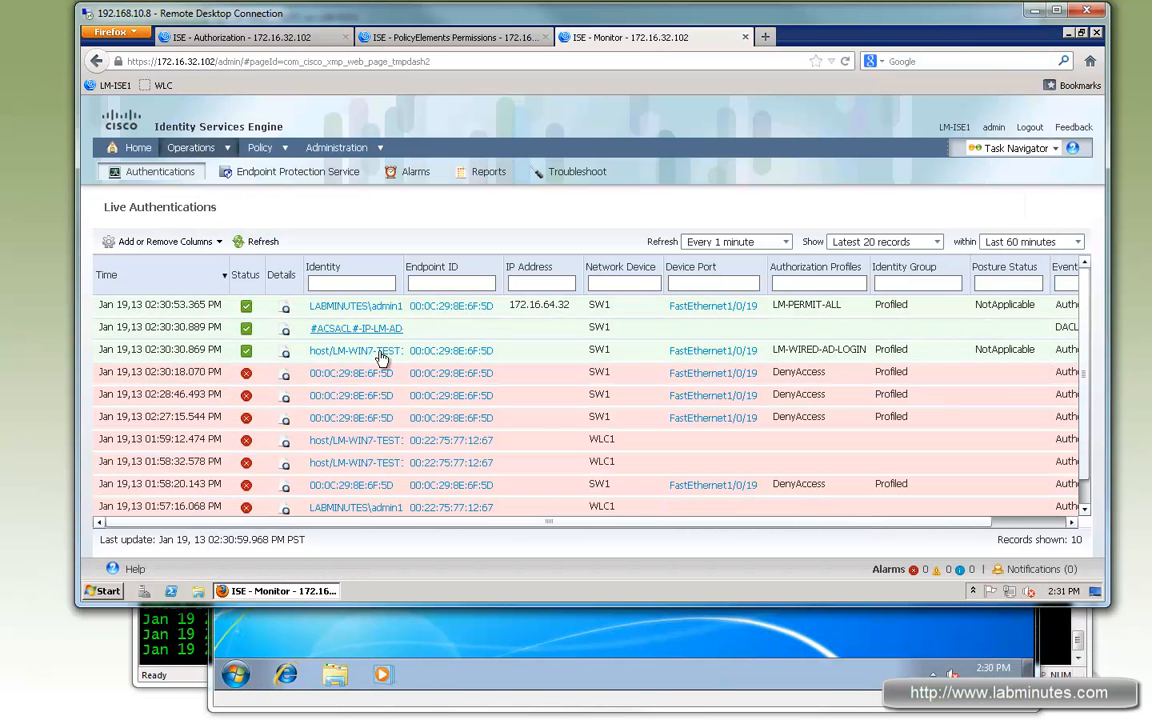
{"action": "left_click", "coordinate": [489, 645]}
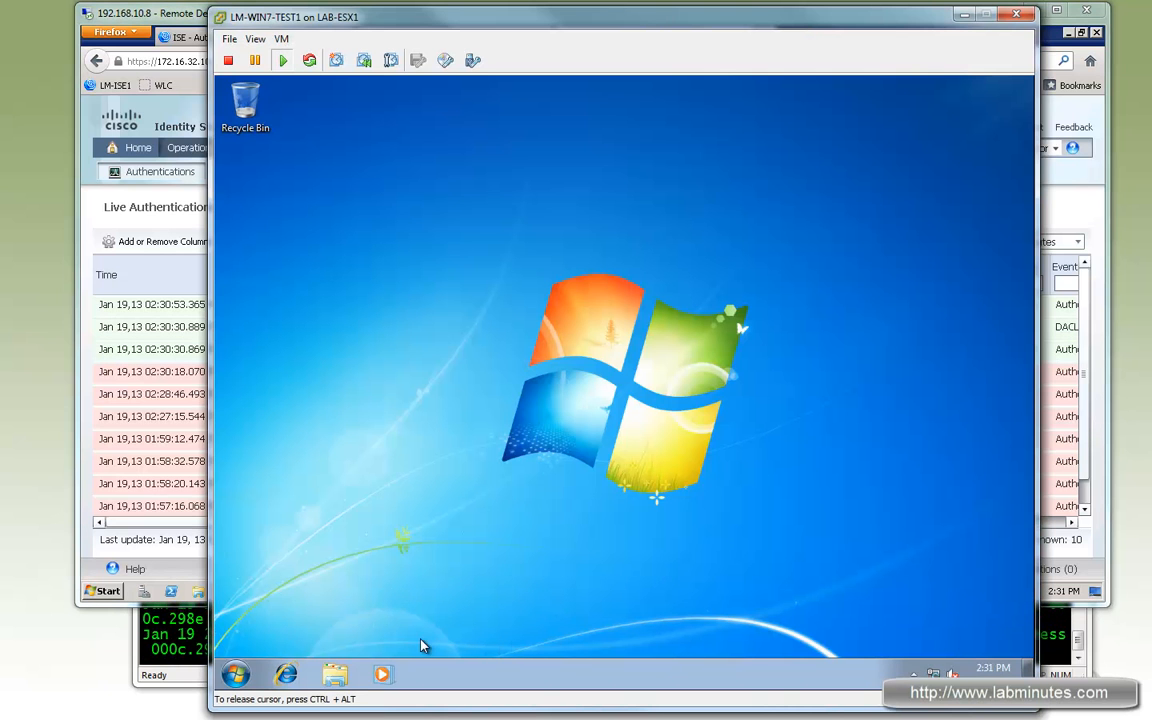
{"action": "left_click", "coordinate": [236, 676]}
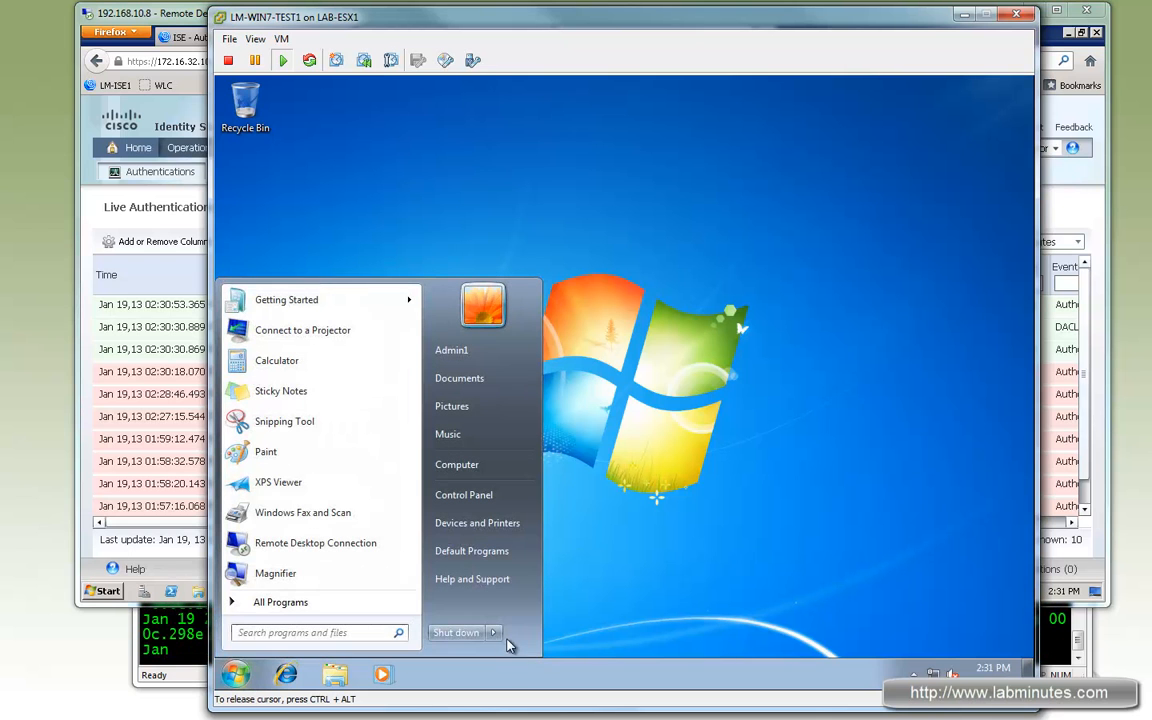
{"action": "mouse_move", "coordinate": [493, 633]}
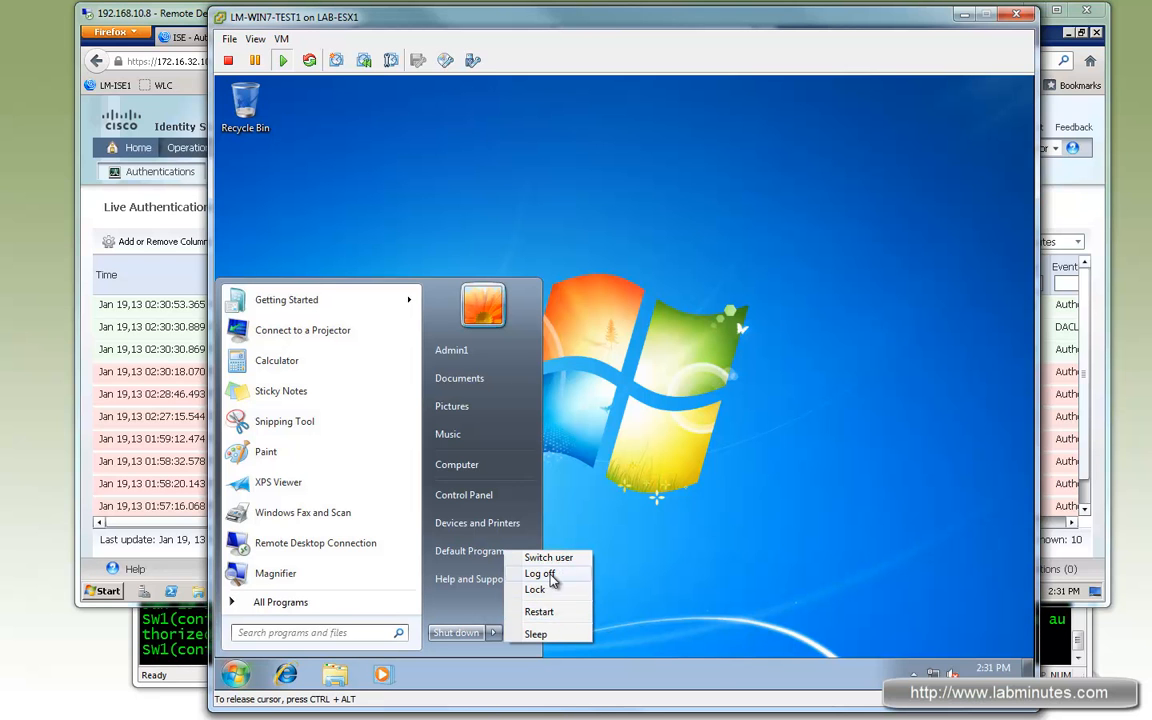
{"action": "left_click", "coordinate": [548, 574]}
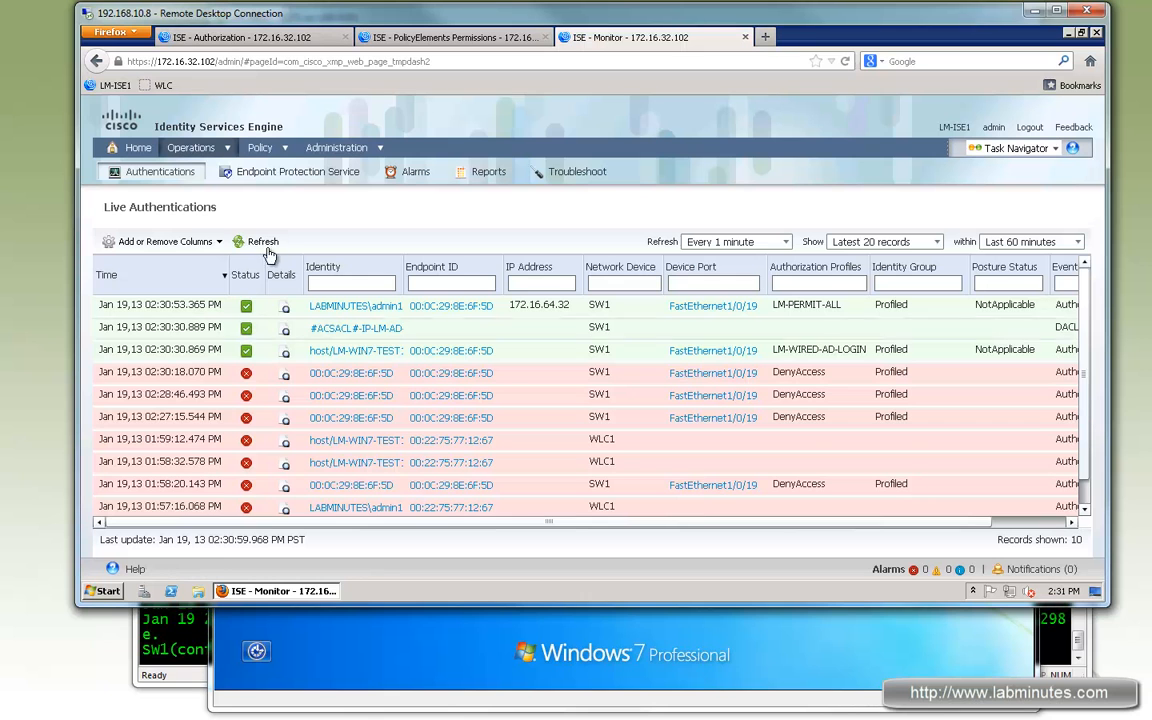
{"action": "left_click", "coordinate": [260, 242]}
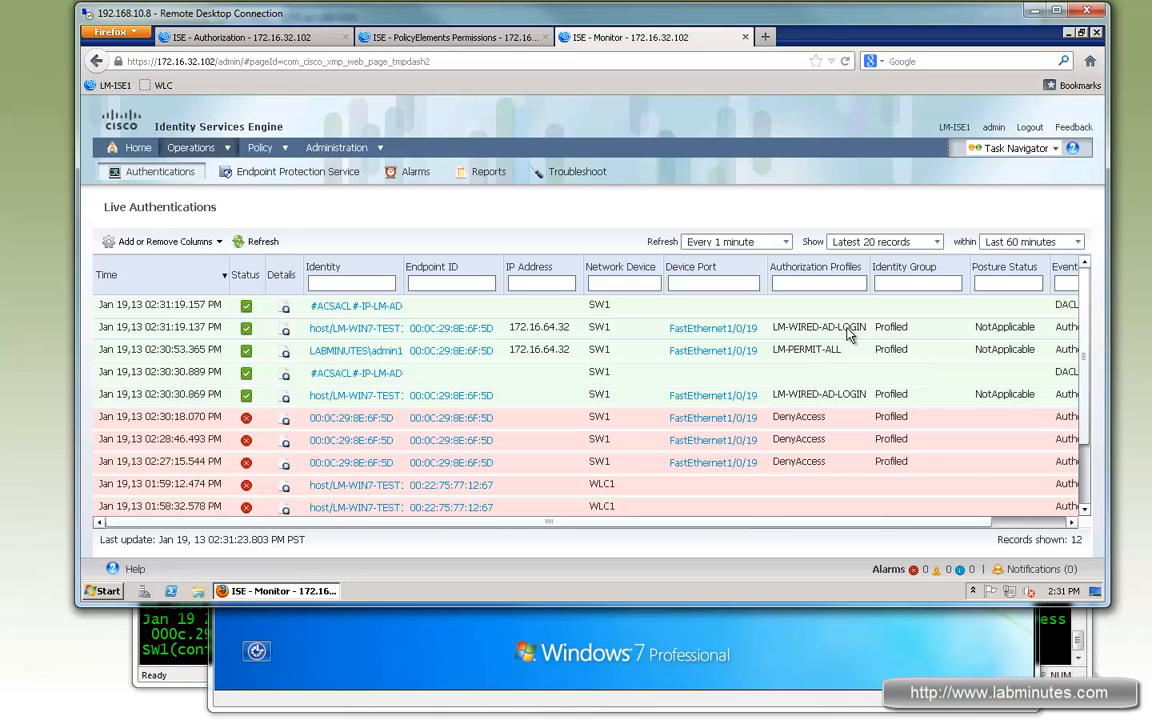
- Disable console logging on the switch with no logg con
{"action": "left_click", "coordinate": [170, 633]}
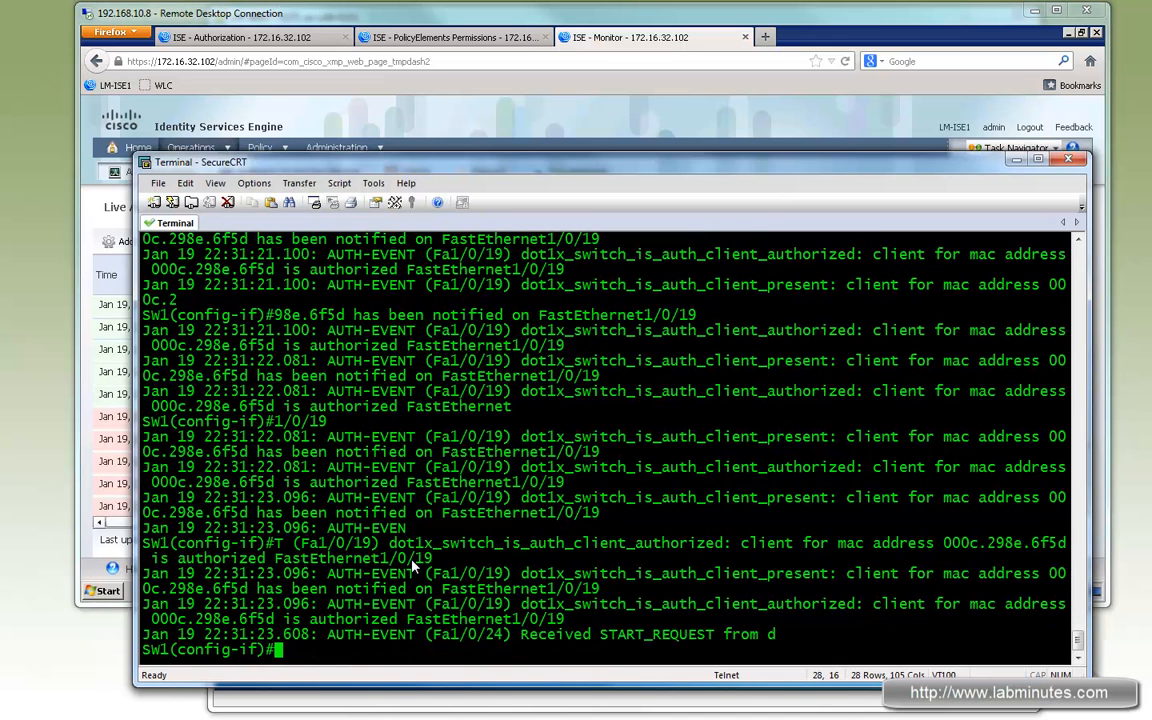
{"action": "key", "text": "Return"}
{"action": "key", "text": "Return"}
{"action": "key", "text": "Return"}
{"action": "key", "text": "Return"}
{"action": "type", "text": "no "}
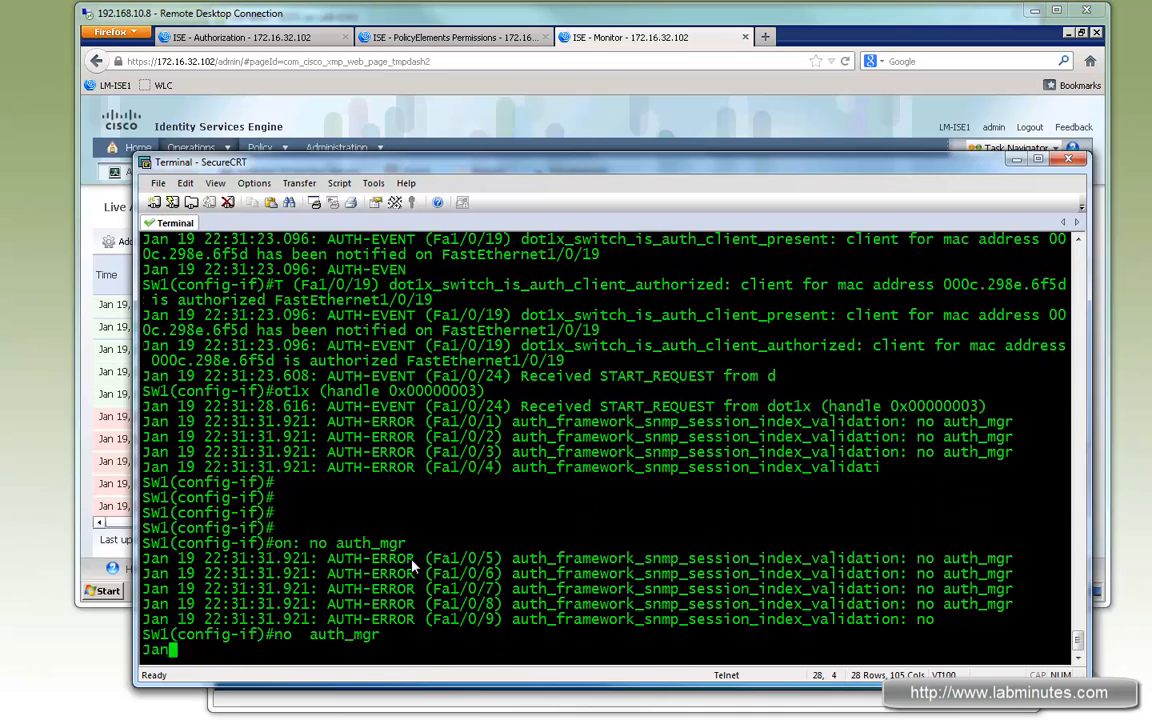
{"action": "type", "text": "logg con"}
{"action": "key", "text": "Return"}
{"action": "key", "text": "Return"}
{"action": "key", "text": "Return"}
{"action": "key", "text": "Return"}
{"action": "key", "text": "Return"}
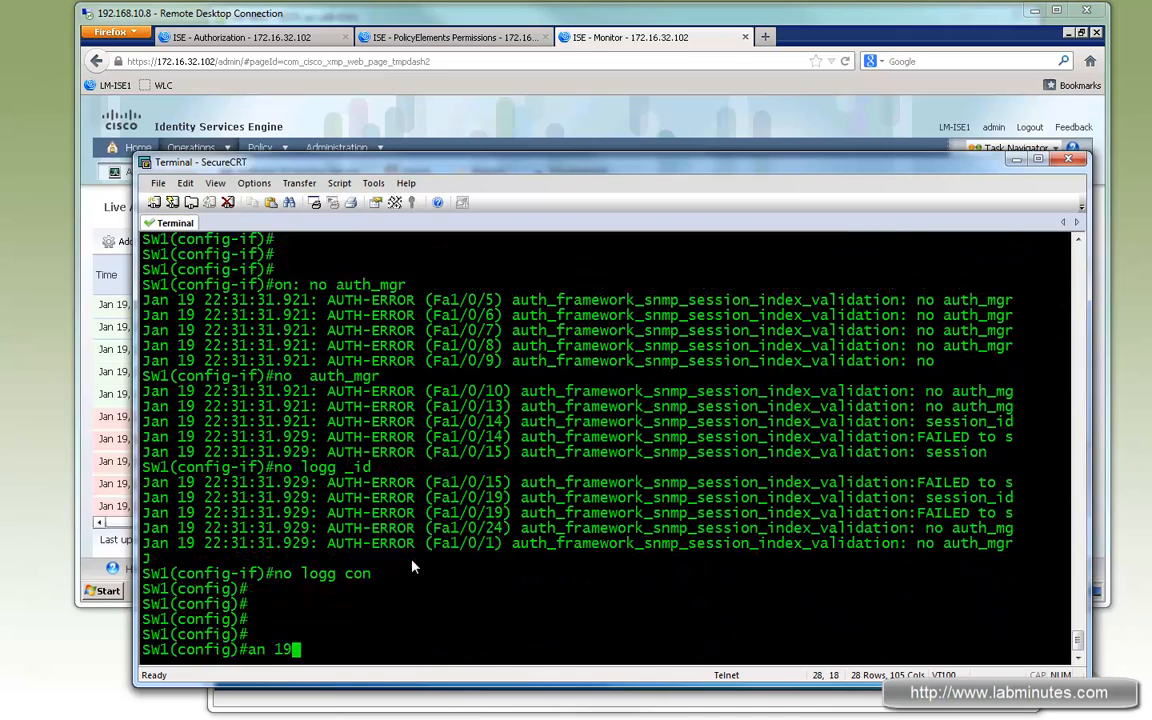
- Turn off all switch debugging with do u all
{"action": "key", "text": "Return"}
{"action": "key", "text": "Return"}
{"action": "key", "text": "Return"}
{"action": "key", "text": "Return"}
{"action": "key", "text": "Return"}
{"action": "key", "text": "Return"}
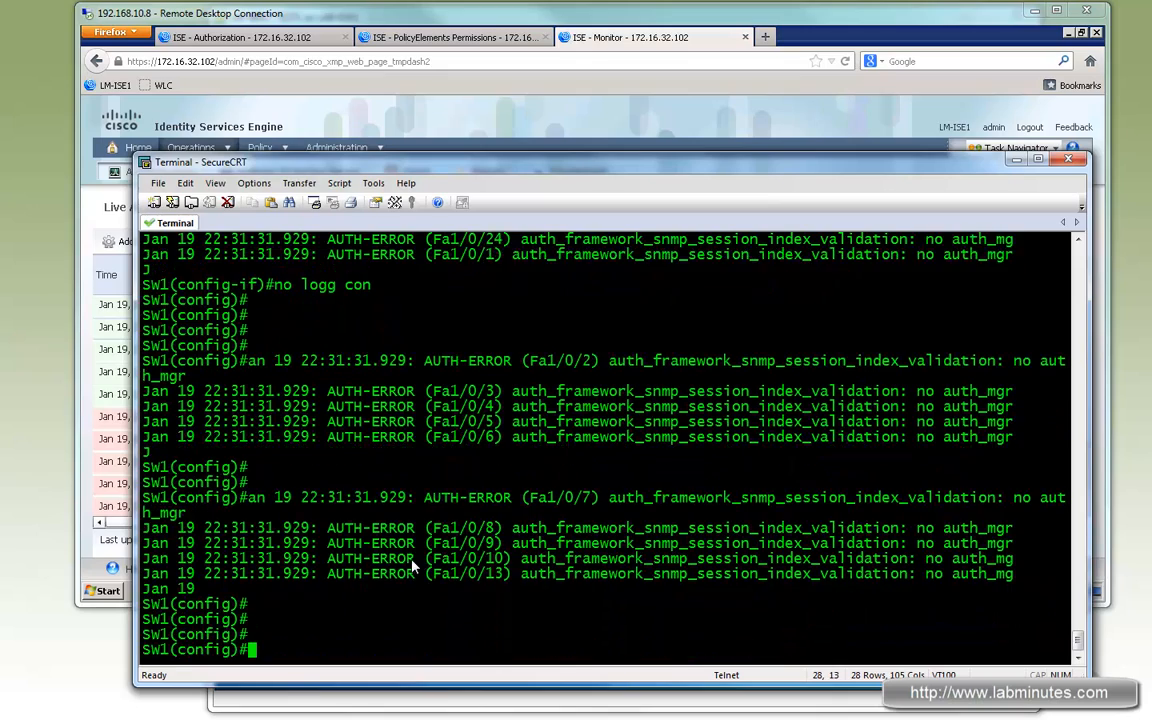
{"action": "key", "text": "Return"}
{"action": "key", "text": "Return"}
{"action": "key", "text": "Return"}
{"action": "key", "text": "Return"}
{"action": "key", "text": "Return"}
{"action": "key", "text": "Return"}
{"action": "key", "text": "Return"}
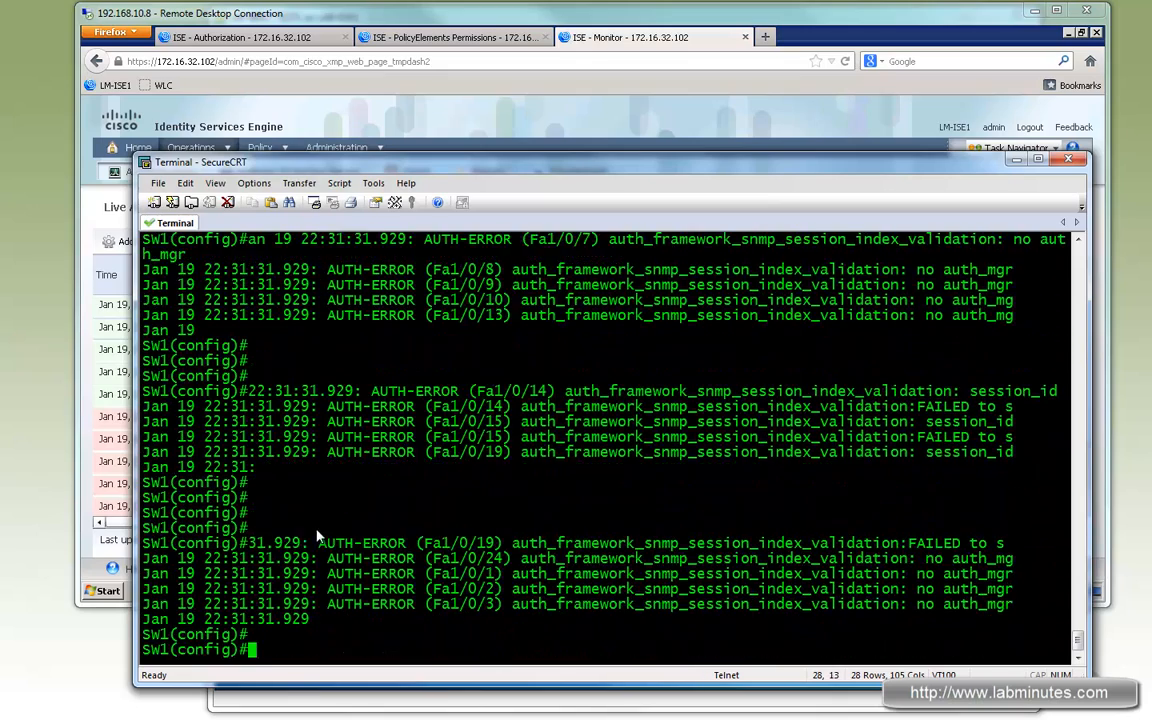
{"action": "key", "text": "Return"}
{"action": "key", "text": "Return"}
{"action": "key", "text": "Return"}
{"action": "key", "text": "Return"}
{"action": "key", "text": "Return"}
{"action": "key", "text": "Return"}
{"action": "key", "text": "Return"}
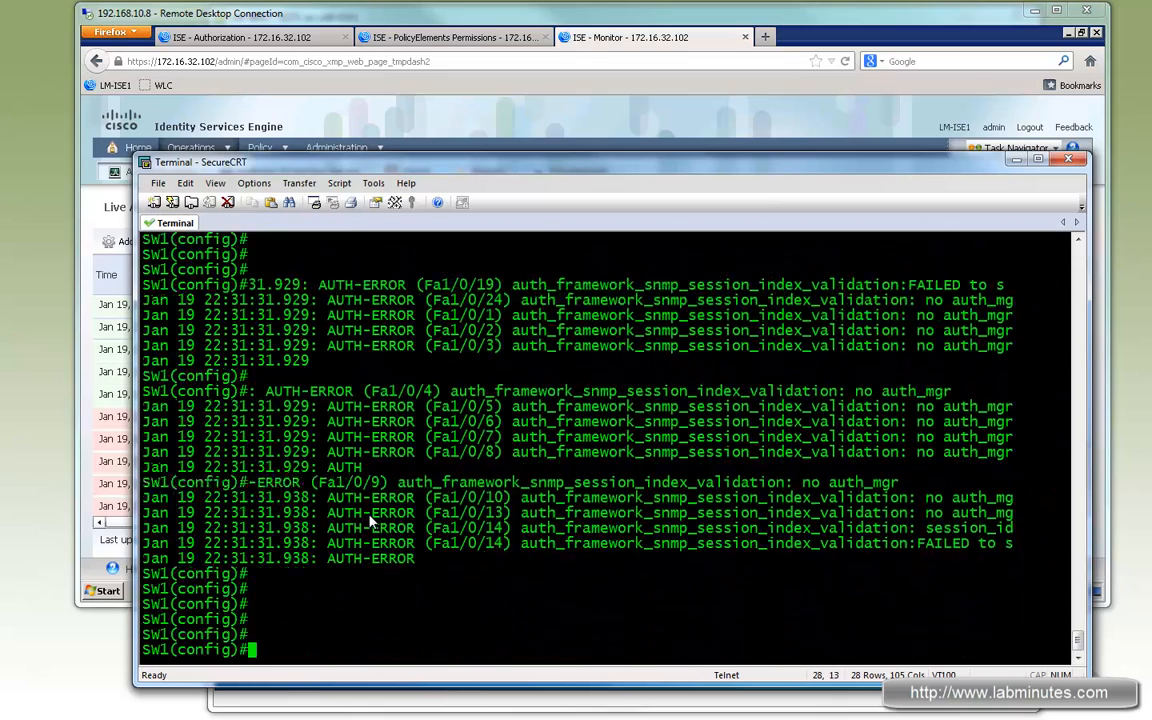
{"action": "key", "text": "Return"}
{"action": "key", "text": "Return"}
{"action": "key", "text": "Return"}
{"action": "key", "text": "Return"}
{"action": "key", "text": "Return"}
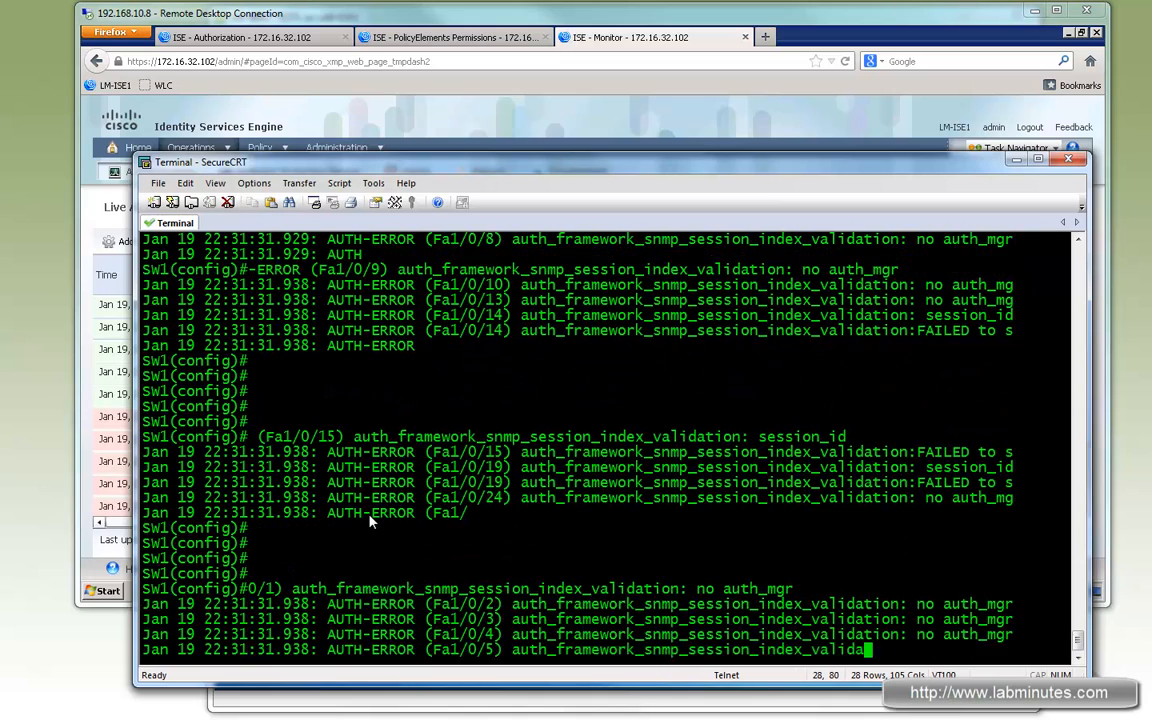
{"action": "key", "text": "Return"}
{"action": "key", "text": "Return"}
{"action": "key", "text": "Return"}
{"action": "key", "text": "Return"}
{"action": "key", "text": "Return"}
{"action": "key", "text": "Return"}
{"action": "key", "text": "Return"}
{"action": "key", "text": "Return"}
{"action": "key", "text": "Return"}
{"action": "key", "text": "Return"}
{"action": "key", "text": "Return"}
{"action": "key", "text": "Return"}
{"action": "key", "text": "Return"}
{"action": "key", "text": "Return"}
{"action": "key", "text": "Return"}
{"action": "key", "text": "Return"}
{"action": "key", "text": "Return"}
{"action": "key", "text": "Return"}
{"action": "key", "text": "Return"}
{"action": "key", "text": "Return"}
{"action": "type", "text": "do u all"}
{"action": "key", "text": "Return"}
{"action": "key", "text": "Return"}
{"action": "key", "text": "Return"}
{"action": "key", "text": "Return"}
{"action": "key", "text": "Return"}
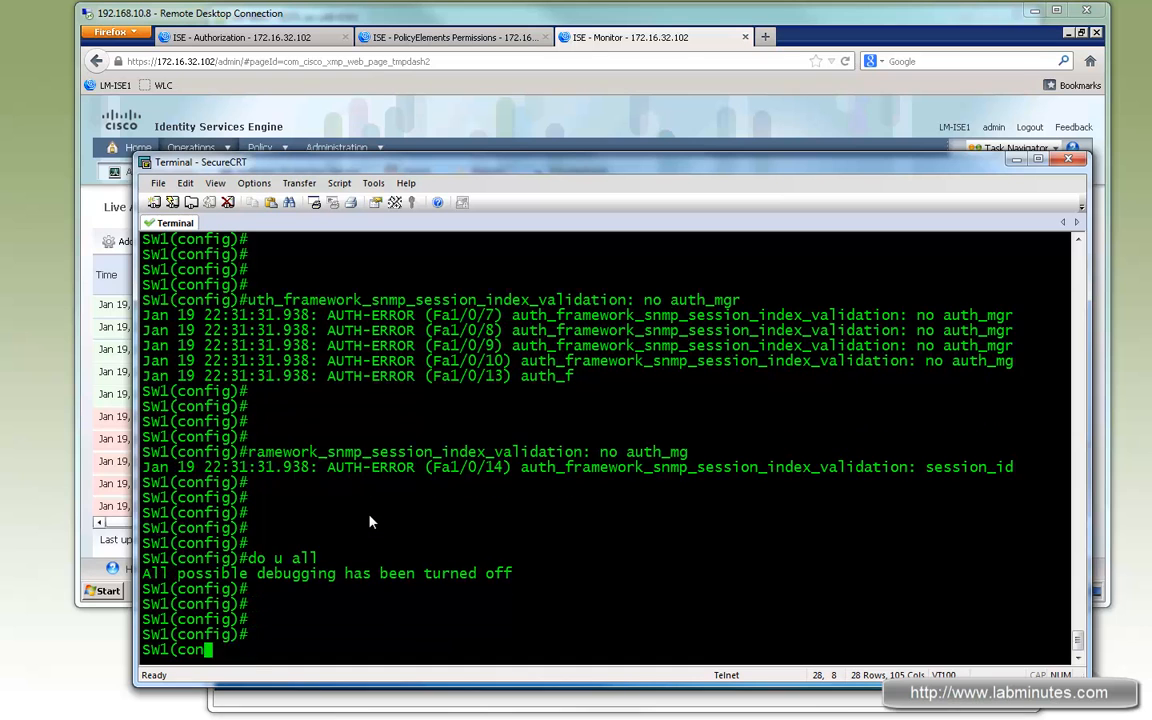
- Show the authentication session for f1/0/19 and highlight the ACS ACL and dot1x method state
{"action": "key", "text": "Return"}
{"action": "type", "text": "do sh authen sess int "}
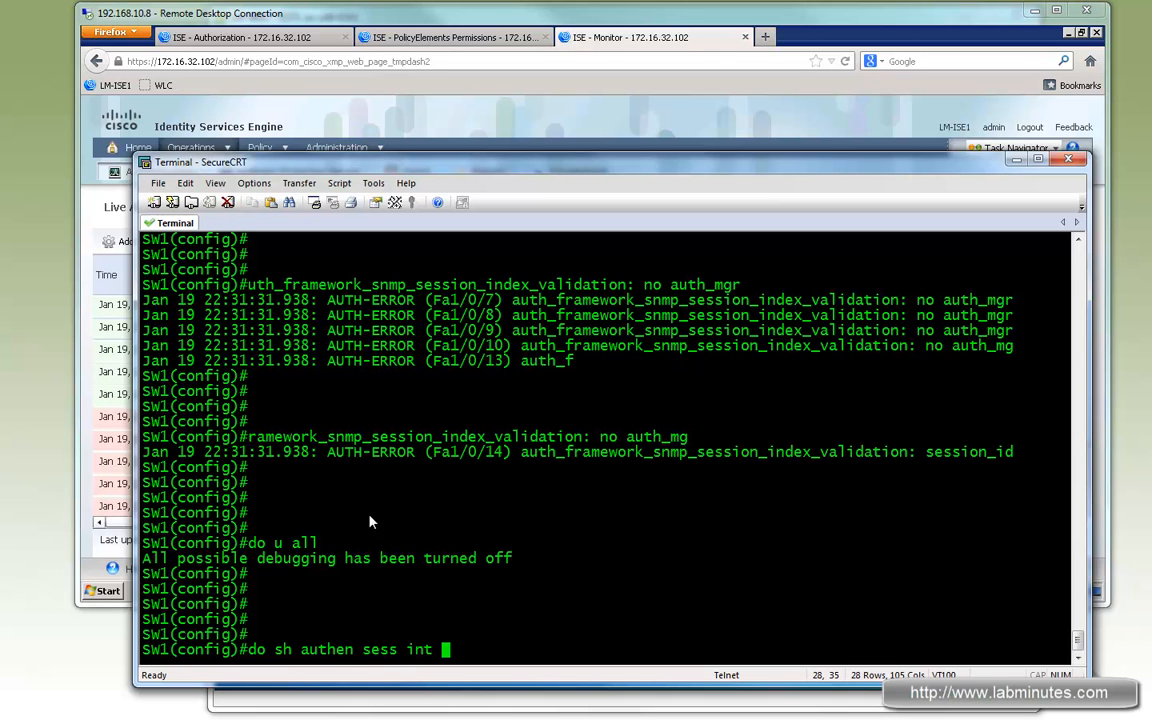
{"action": "type", "text": "f1/0/19"}
{"action": "key", "text": "Return"}
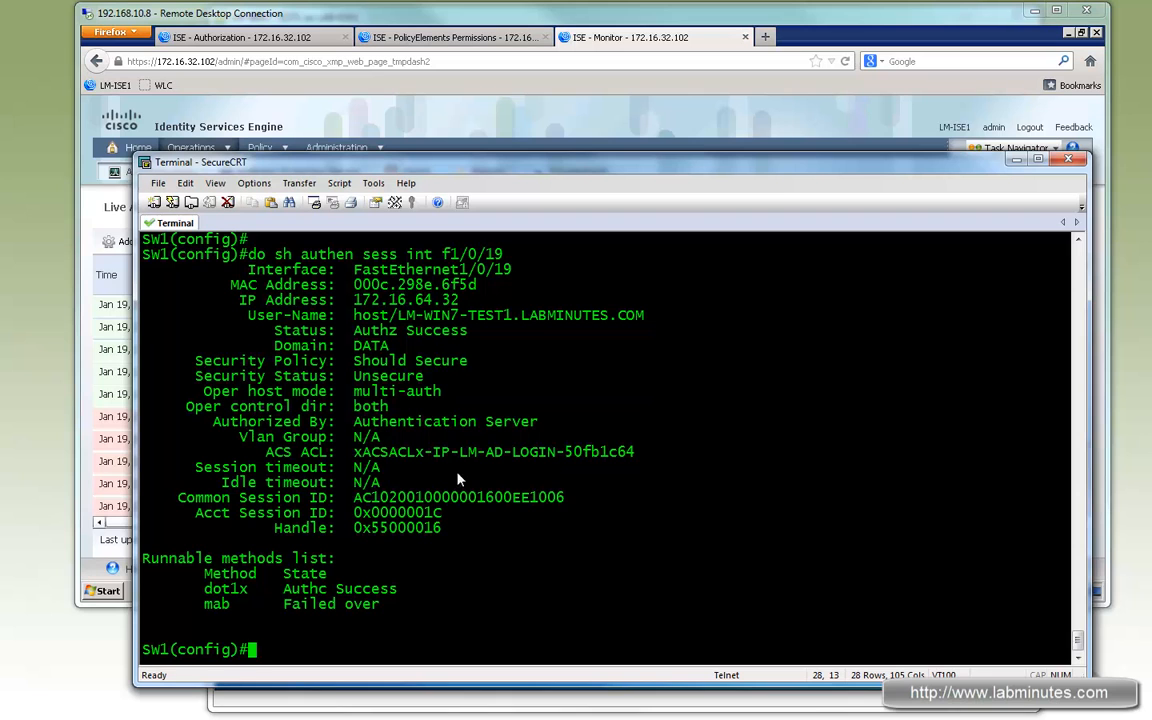
{"action": "left_click_drag", "start_coordinate": [460, 452], "coordinate": [556, 457]}
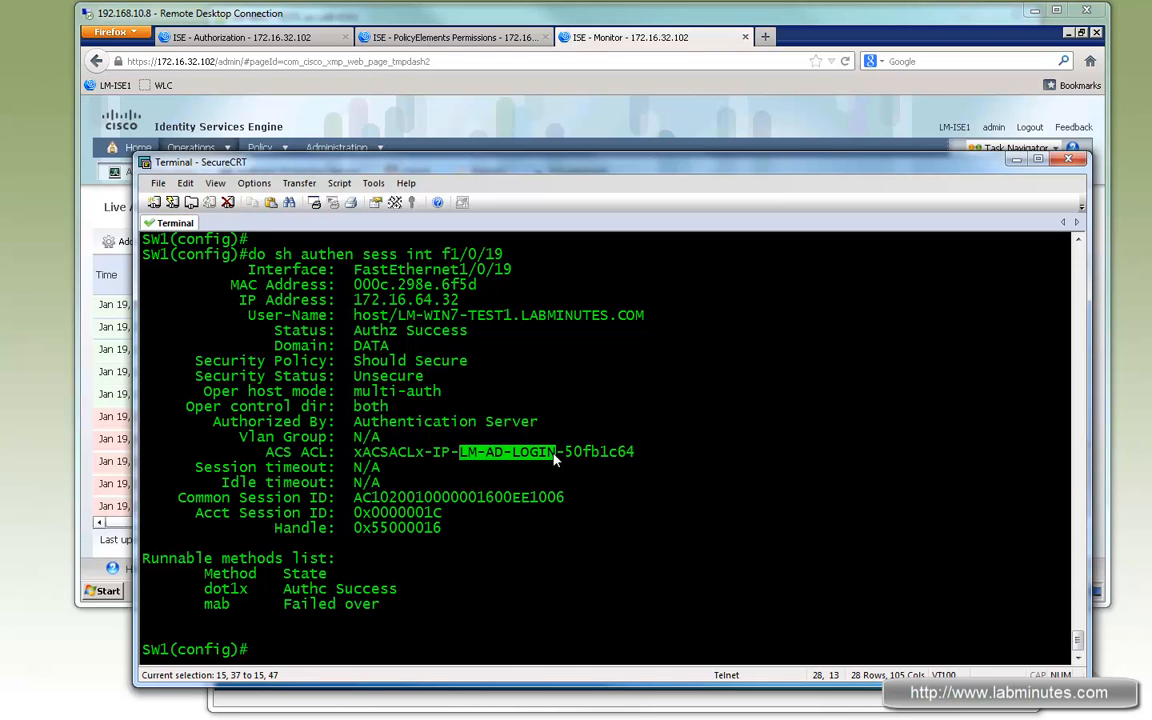
{"action": "left_click", "coordinate": [445, 453], "text": "shift"}
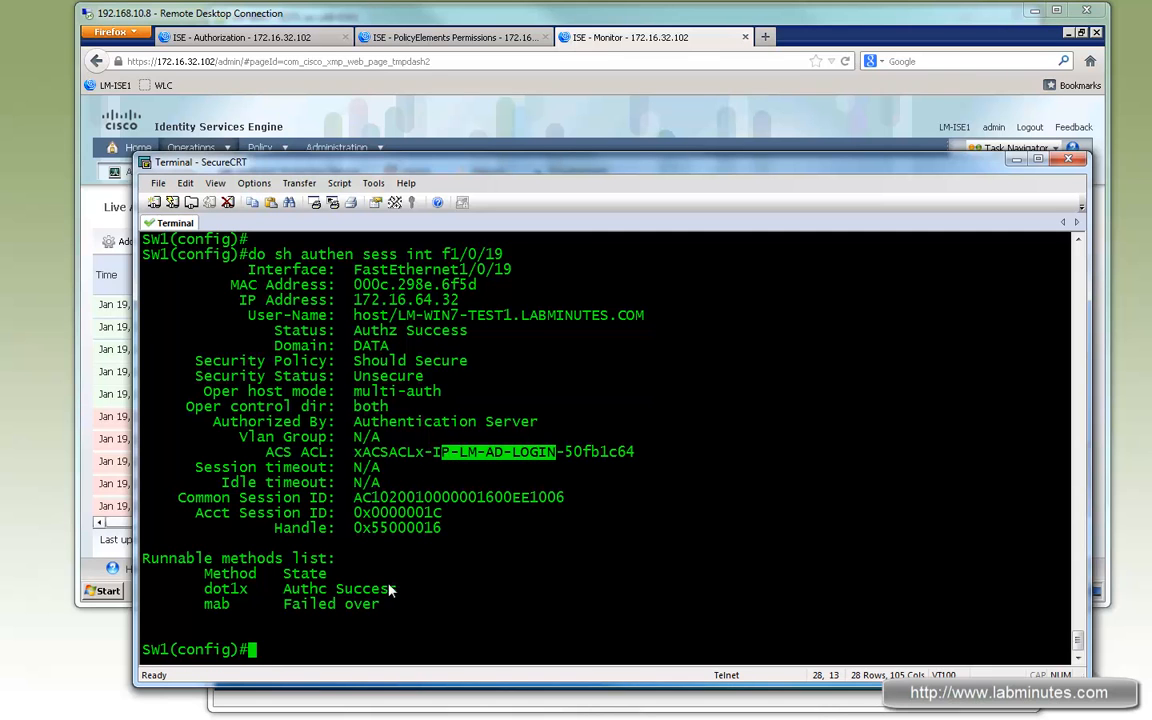
{"action": "left_click_drag", "start_coordinate": [396, 591], "coordinate": [221, 592]}
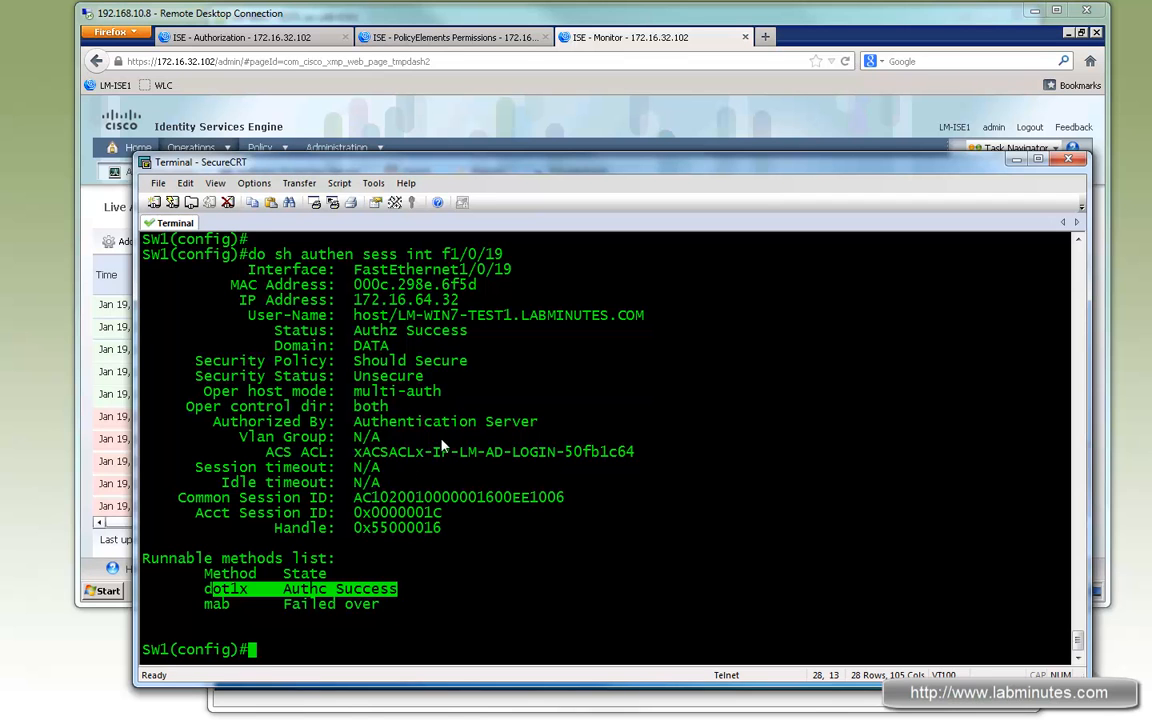
{"action": "left_click_drag", "start_coordinate": [310, 316], "coordinate": [424, 486]}
{"action": "left_click", "coordinate": [546, 456]}
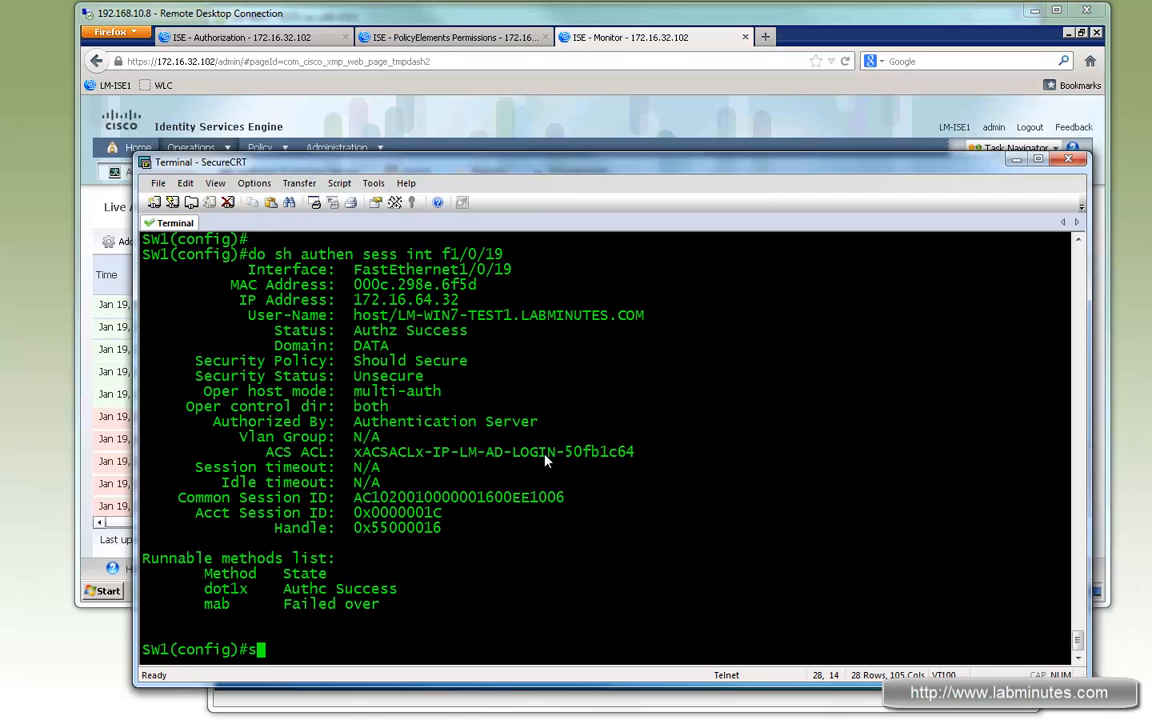
- List the switch access lists with do sh access-l and highlight the downloaded LM-AD-LOGIN ACL entries
{"action": "type", "text": "do sh access-l"}
{"action": "key", "text": "Return"}
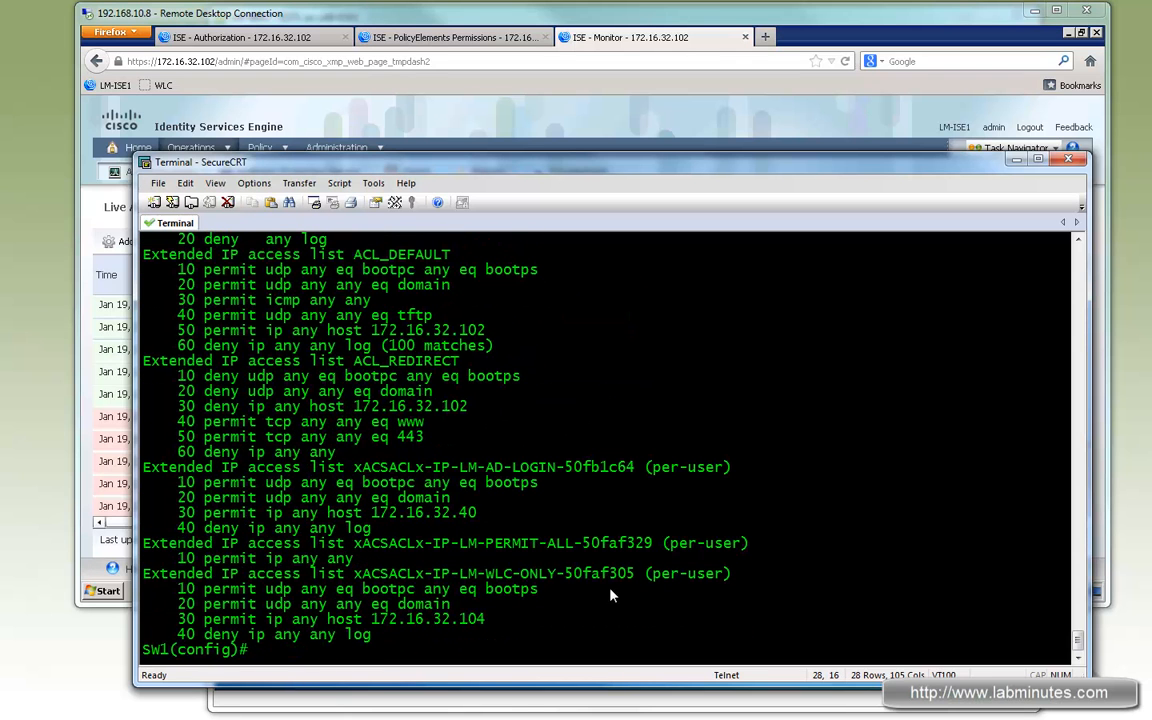
{"action": "left_click_drag", "start_coordinate": [405, 467], "coordinate": [528, 467]}
{"action": "left_click_drag", "start_coordinate": [478, 512], "coordinate": [172, 518]}
{"action": "left_click_drag", "start_coordinate": [258, 512], "coordinate": [478, 512]}
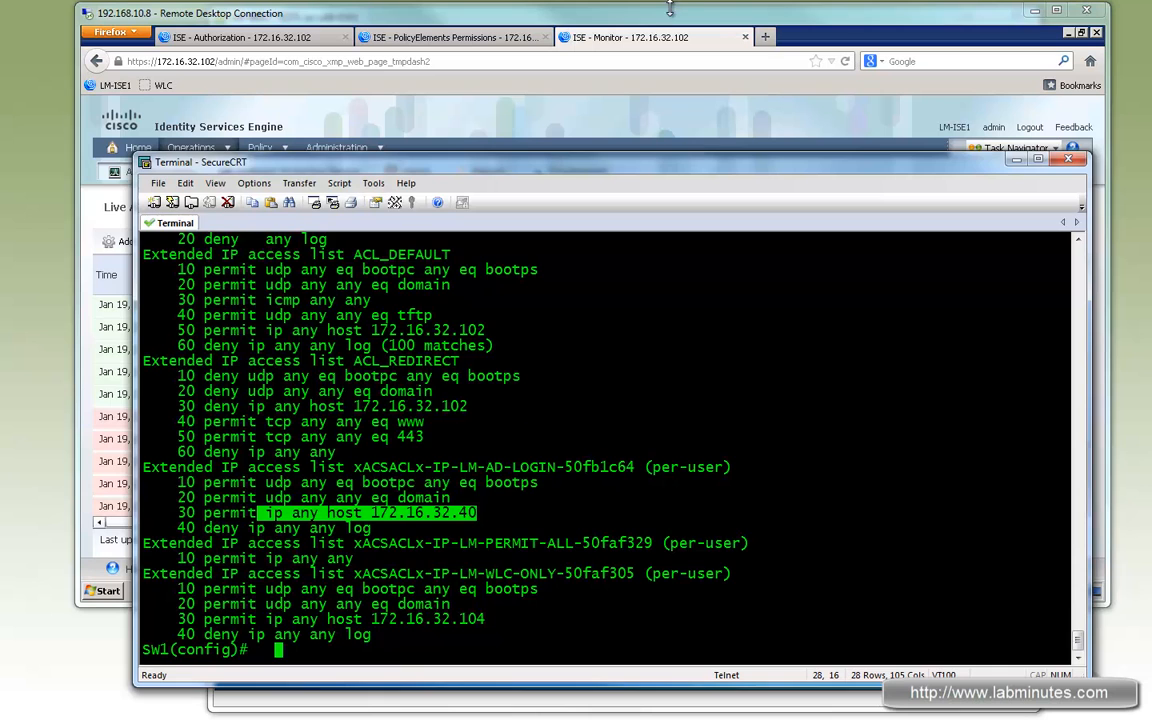
- Open the details of the latest host authentication in Live Authentications and review its summary and authentication result
{"action": "left_click", "coordinate": [603, 8]}
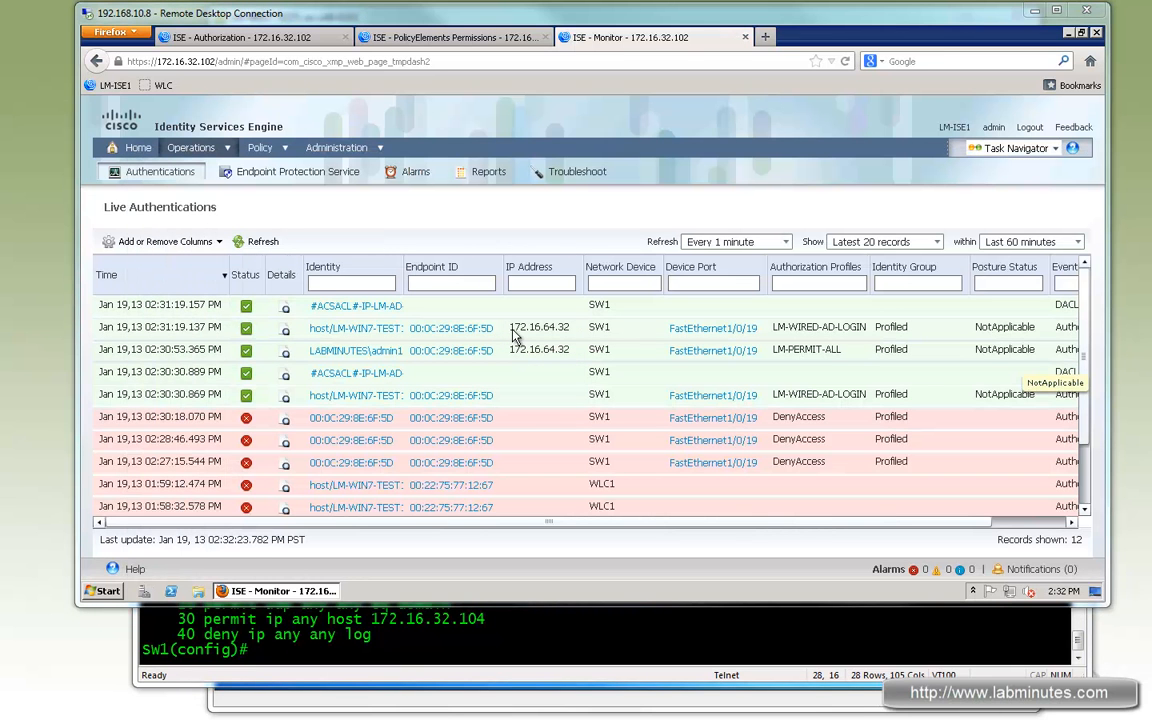
{"action": "left_click", "coordinate": [285, 335]}
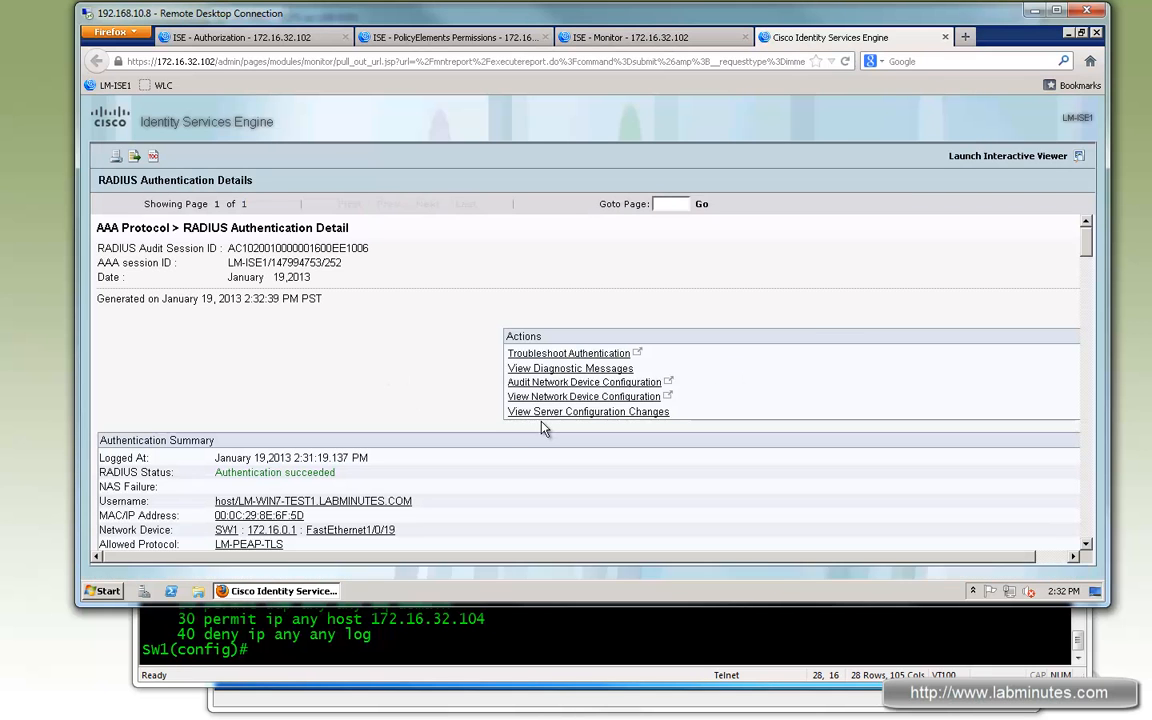
{"action": "scroll", "coordinate": [540, 425], "scroll_direction": "down", "scroll_amount": 3}
{"action": "scroll", "coordinate": [256, 323], "scroll_direction": "down", "scroll_amount": 1}
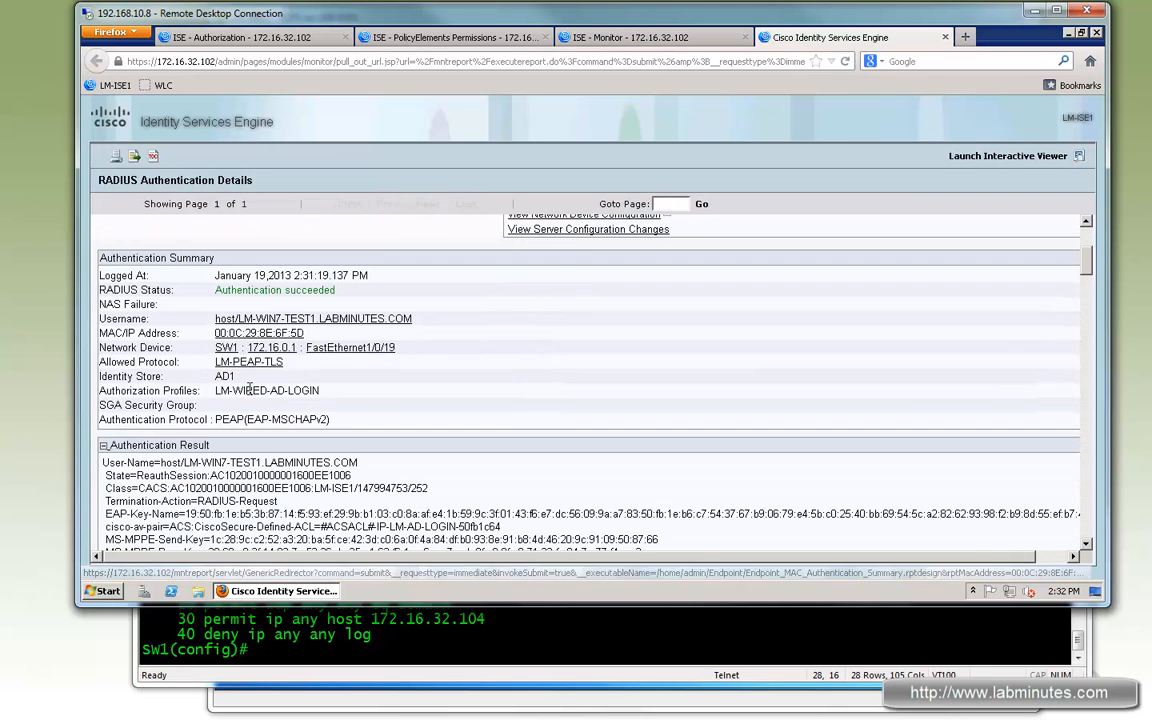
{"action": "left_click_drag", "start_coordinate": [319, 391], "coordinate": [250, 408]}
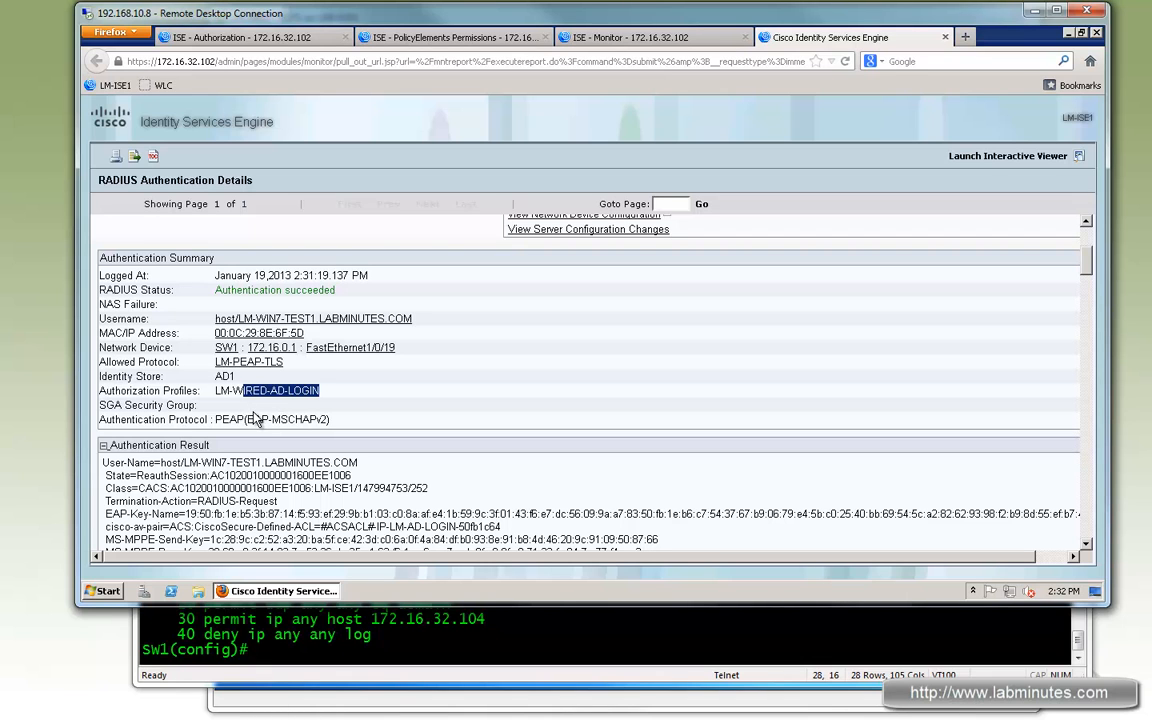
{"action": "left_click_drag", "start_coordinate": [228, 419], "coordinate": [310, 416]}
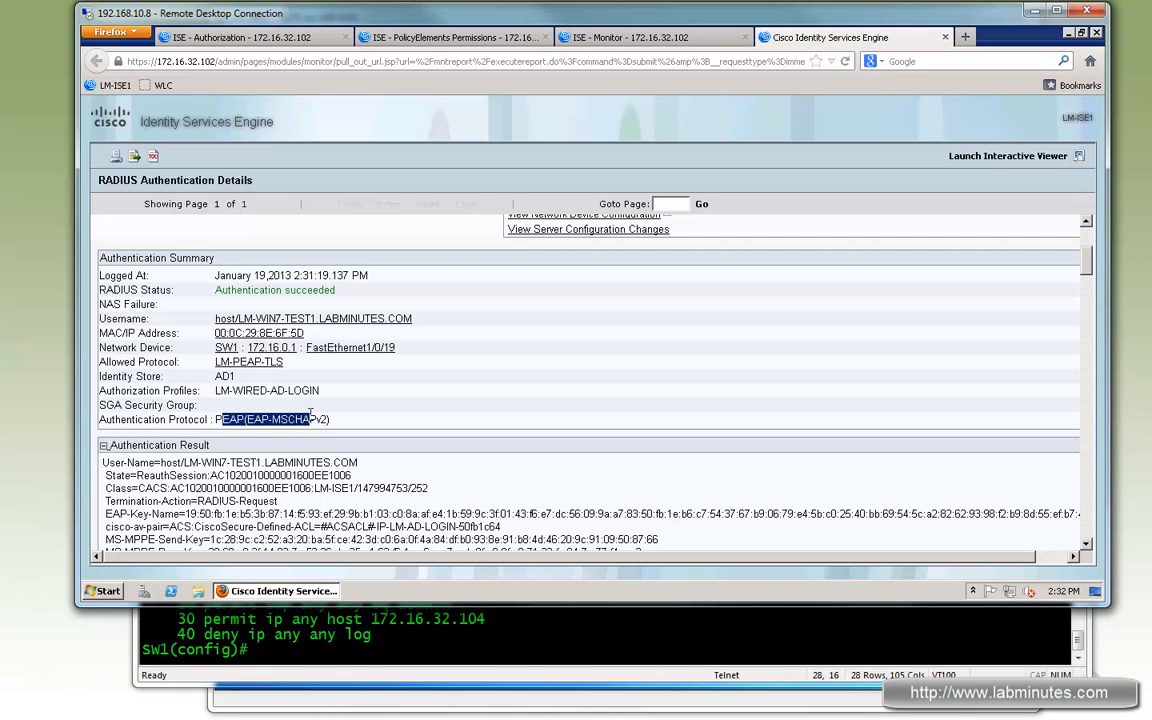
{"action": "left_click", "coordinate": [184, 391]}
{"action": "left_click_drag", "start_coordinate": [125, 391], "coordinate": [302, 391]}
{"action": "left_click", "coordinate": [328, 401]}
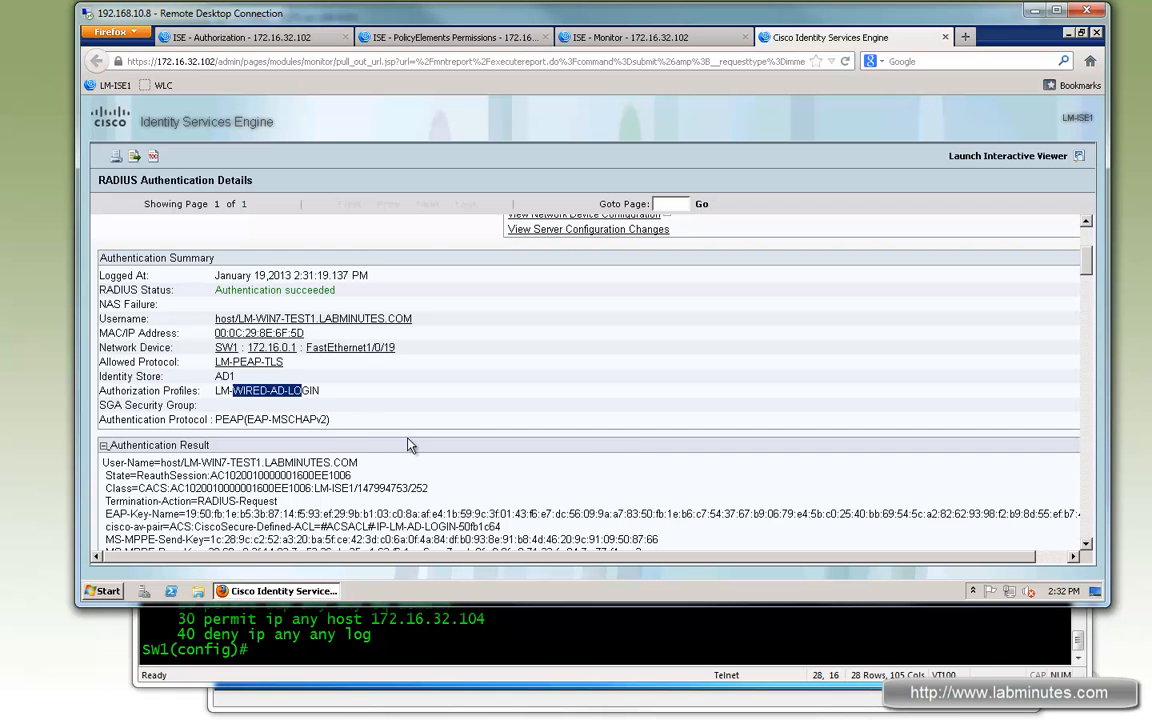
{"action": "scroll", "coordinate": [287, 357], "scroll_direction": "down", "scroll_amount": 3}
{"action": "left_click_drag", "start_coordinate": [229, 283], "coordinate": [310, 283]}
{"action": "left_click_drag", "start_coordinate": [160, 364], "coordinate": [589, 414]}
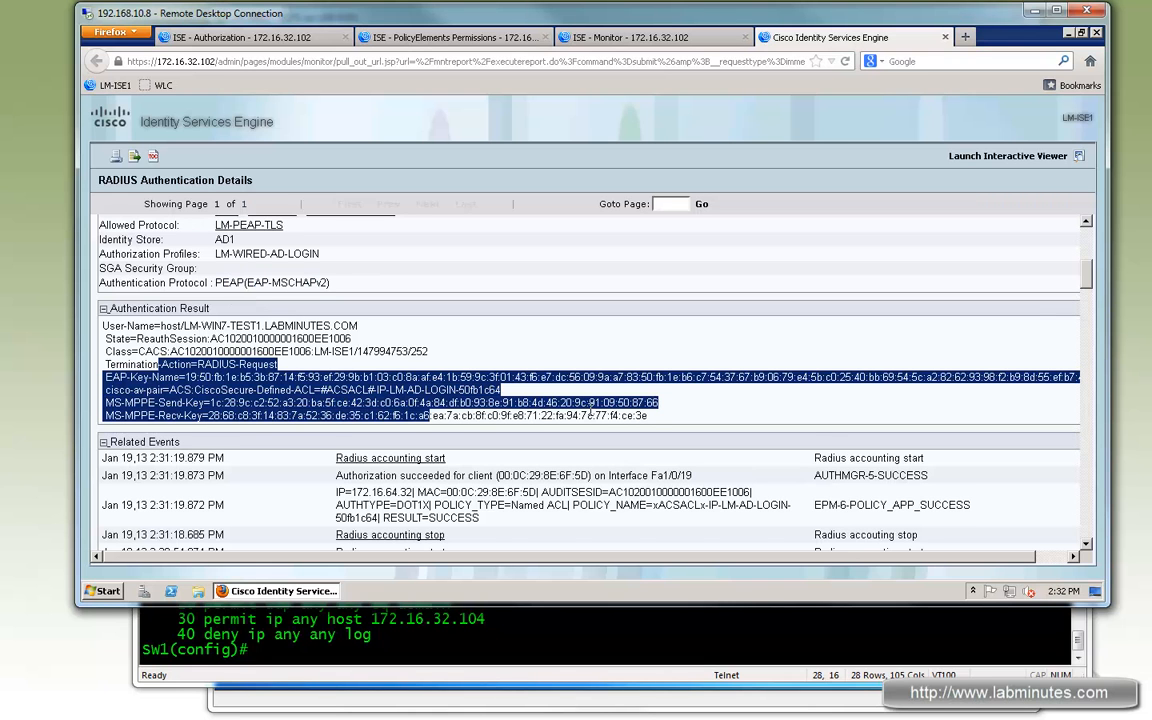
- Review the authentication details' matched policy rules, identity stores and external group attributes for the machine session
{"action": "scroll", "coordinate": [594, 413], "scroll_direction": "down", "scroll_amount": 10}
{"action": "scroll", "coordinate": [598, 413], "scroll_direction": "down", "scroll_amount": 15}
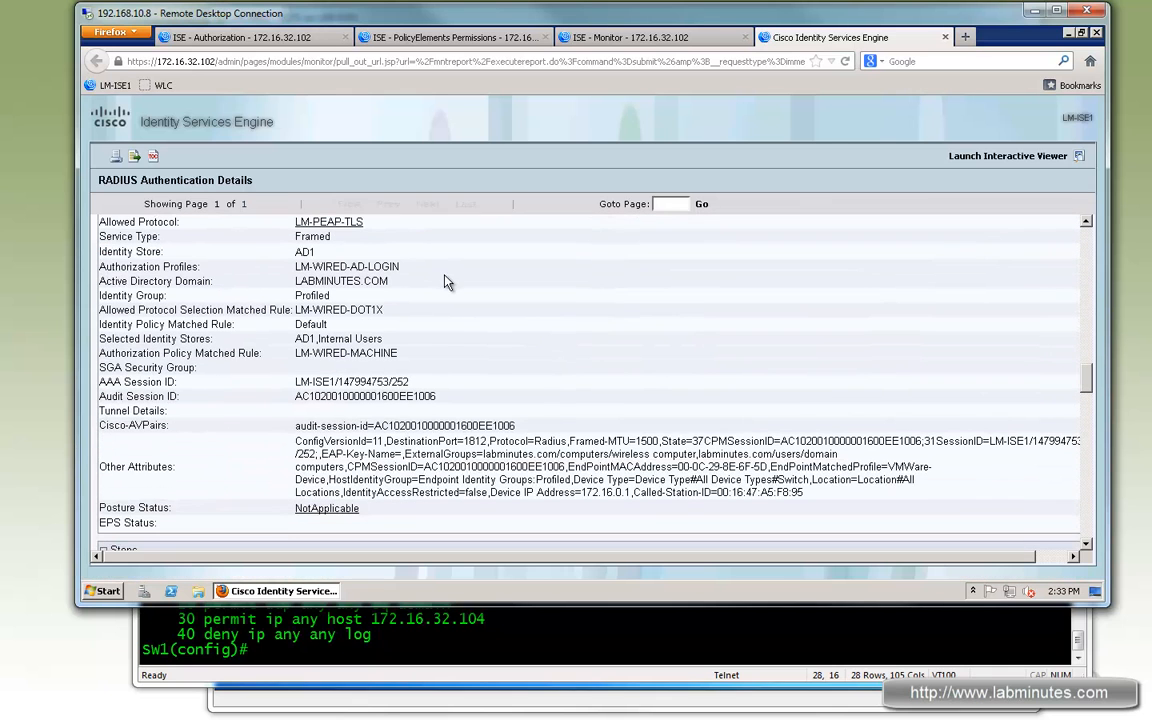
{"action": "scroll", "coordinate": [440, 280], "scroll_direction": "up", "scroll_amount": 1}
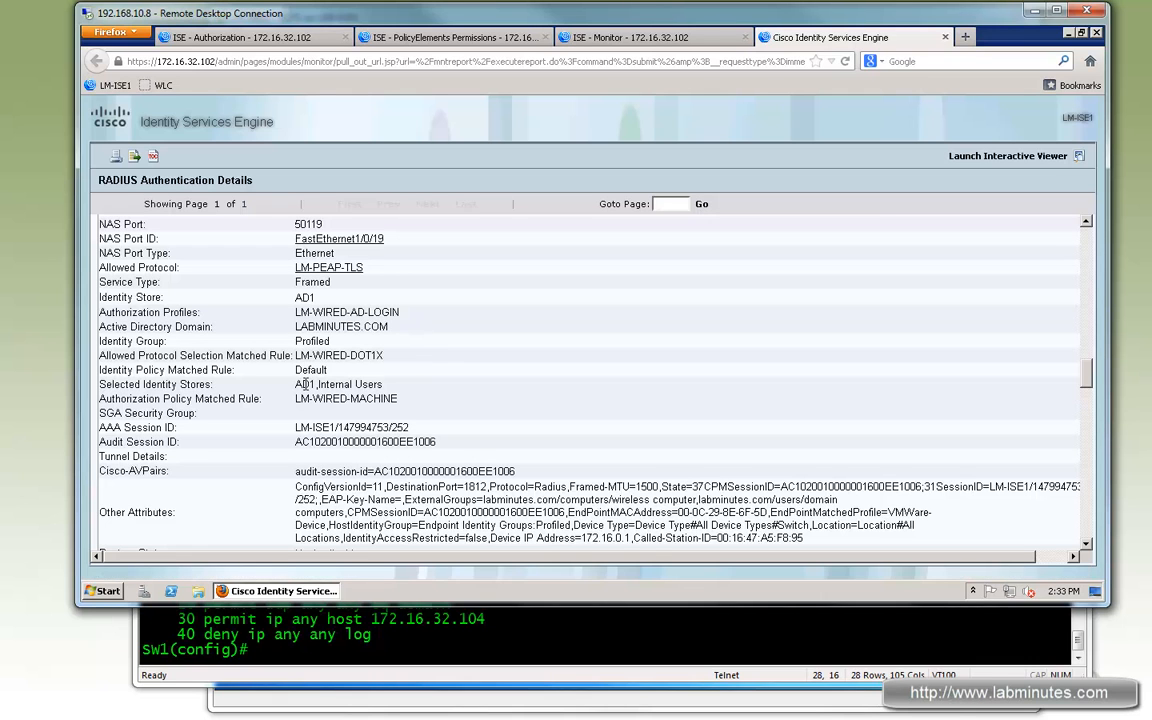
{"action": "left_click_drag", "start_coordinate": [333, 384], "coordinate": [301, 393]}
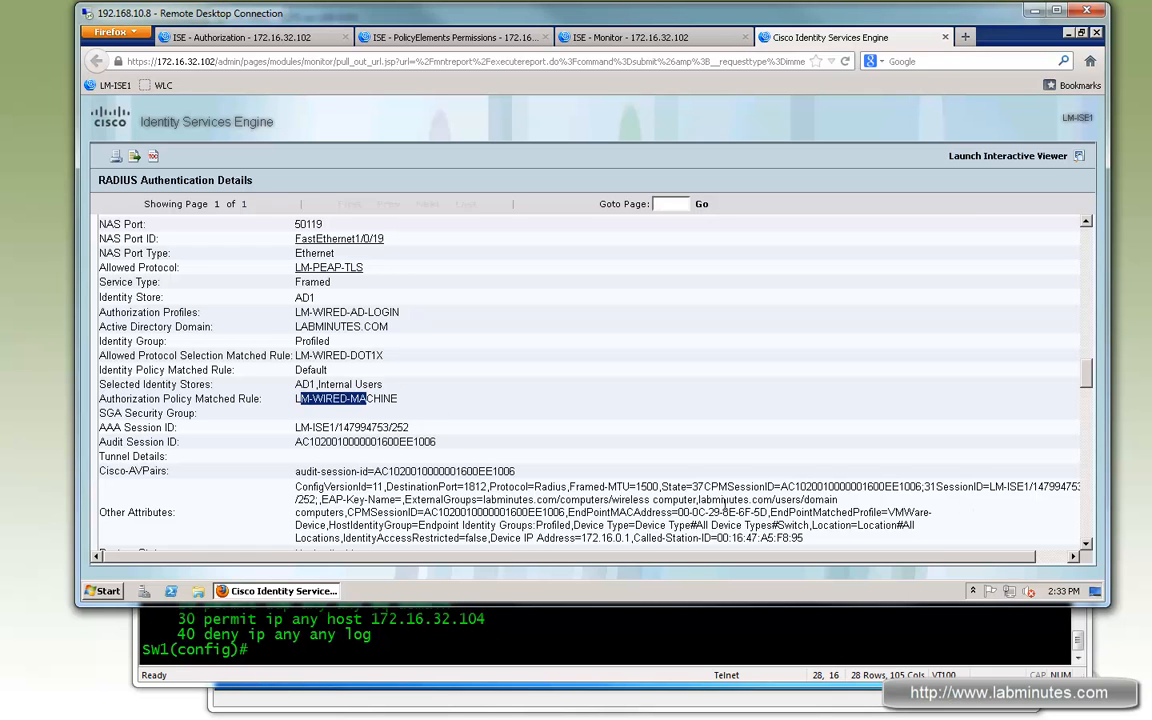
{"action": "left_click_drag", "start_coordinate": [421, 499], "coordinate": [571, 500]}
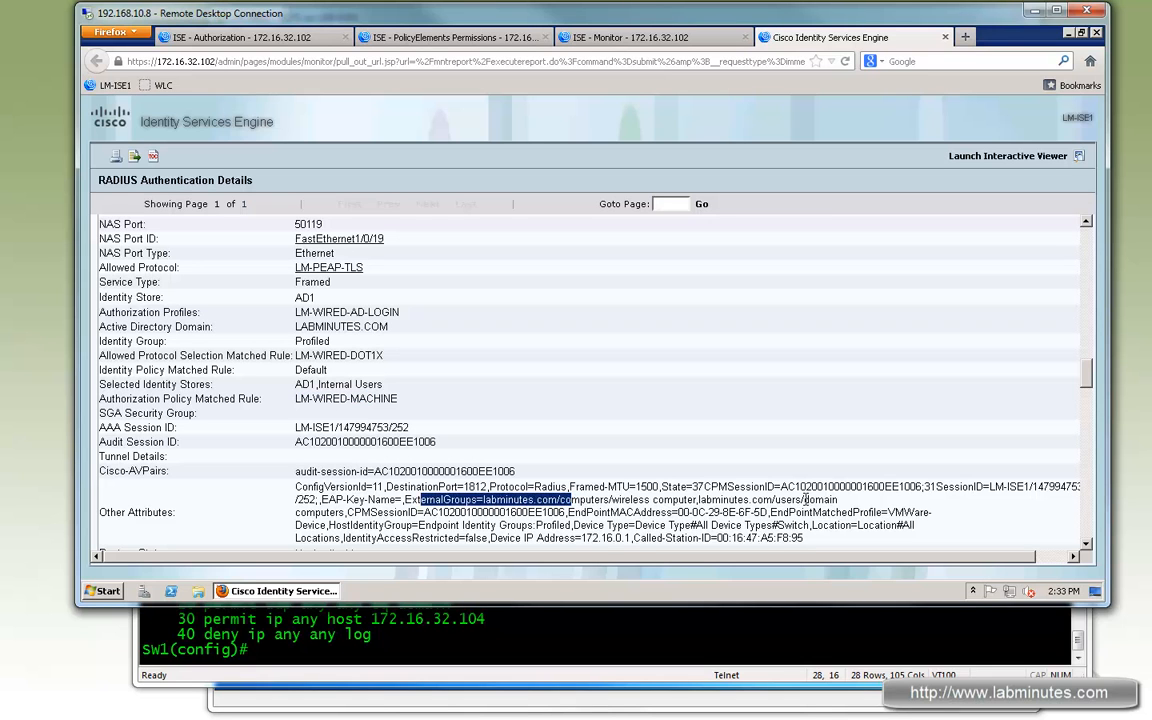
{"action": "left_click", "coordinate": [810, 499]}
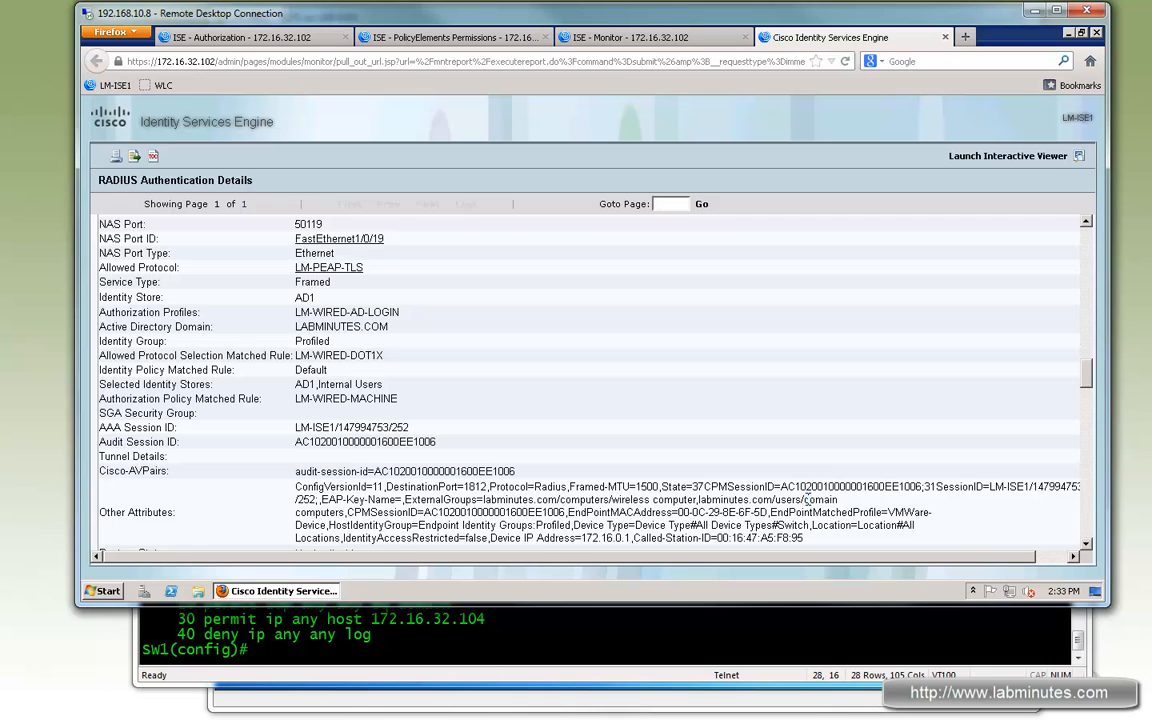
{"action": "left_click_drag", "start_coordinate": [801, 499], "coordinate": [373, 513]}
- Review the authentication steps for identity store selection, machine AD authentication, authorization profile and dACL, then close the details tab
{"action": "scroll", "coordinate": [726, 530], "scroll_direction": "down", "scroll_amount": 8}
{"action": "scroll", "coordinate": [730, 533], "scroll_direction": "down", "scroll_amount": 12}
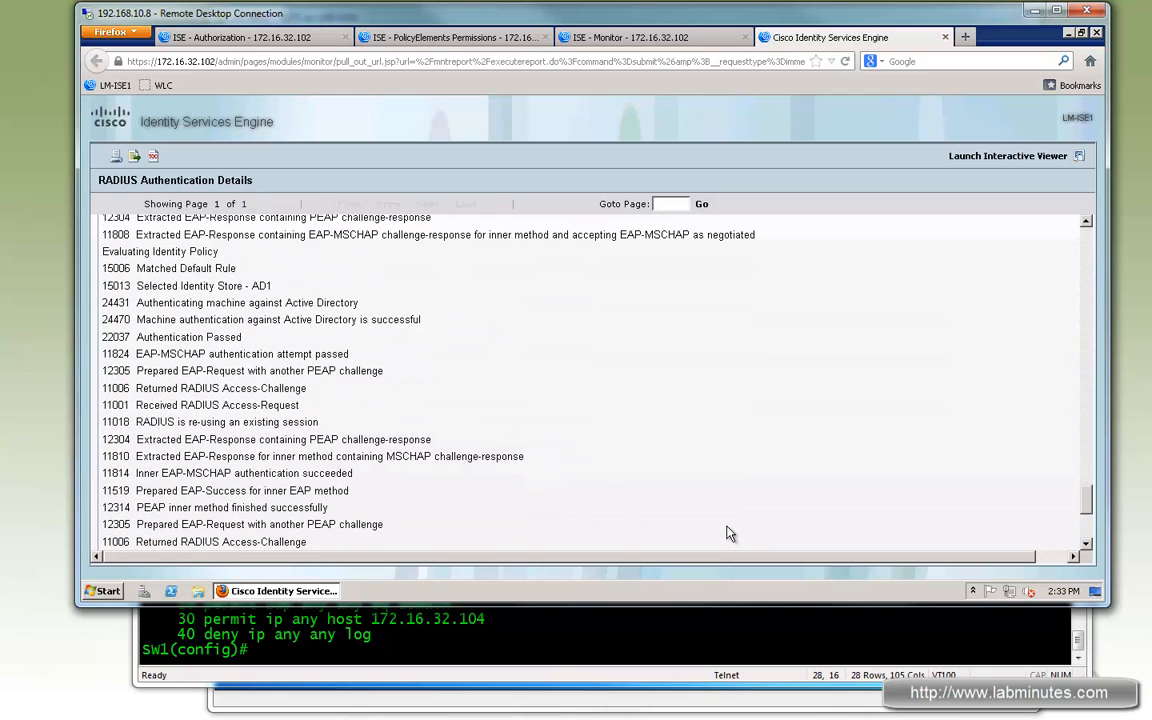
{"action": "scroll", "coordinate": [378, 342], "scroll_direction": "down", "scroll_amount": 2}
{"action": "scroll", "coordinate": [323, 364], "scroll_direction": "up", "scroll_amount": 2}
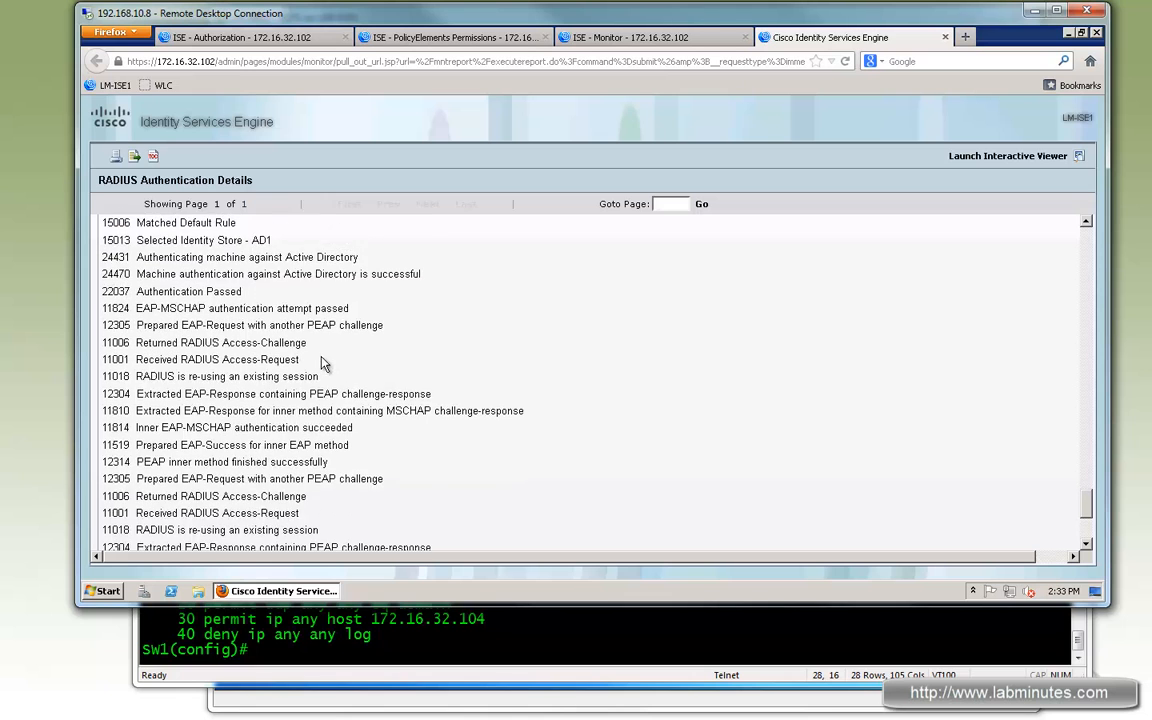
{"action": "scroll", "coordinate": [211, 315], "scroll_direction": "up", "scroll_amount": 1}
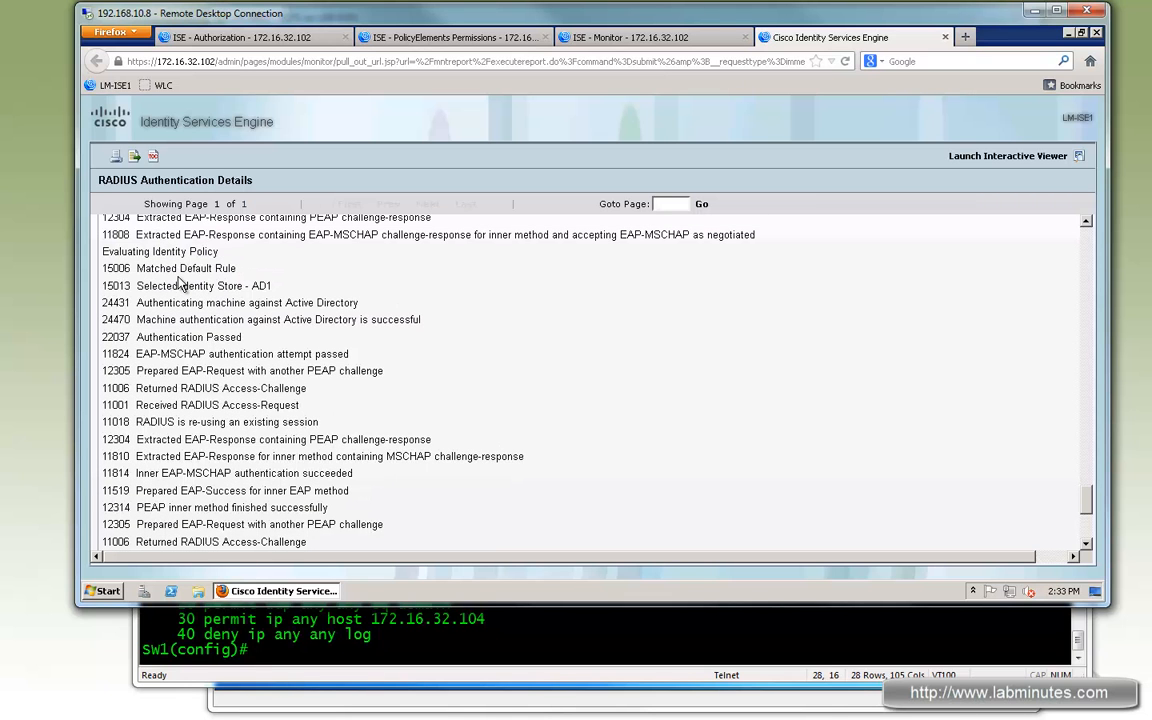
{"action": "left_click_drag", "start_coordinate": [221, 268], "coordinate": [274, 287]}
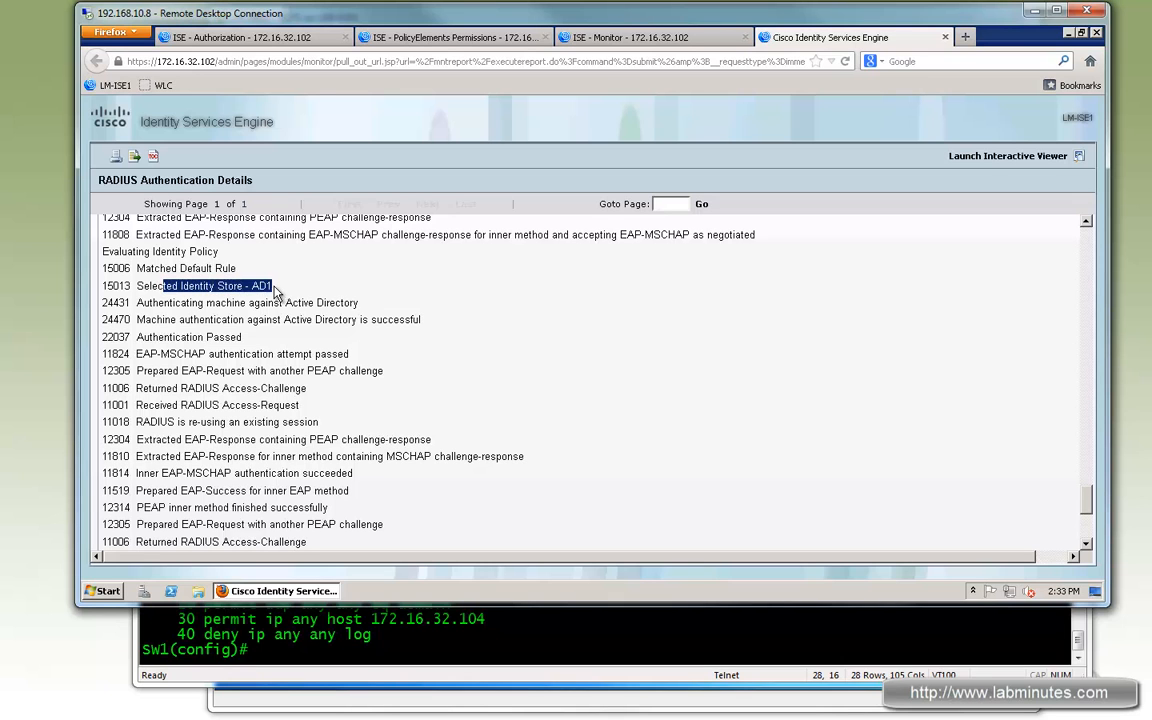
{"action": "left_click_drag", "start_coordinate": [388, 319], "coordinate": [150, 319]}
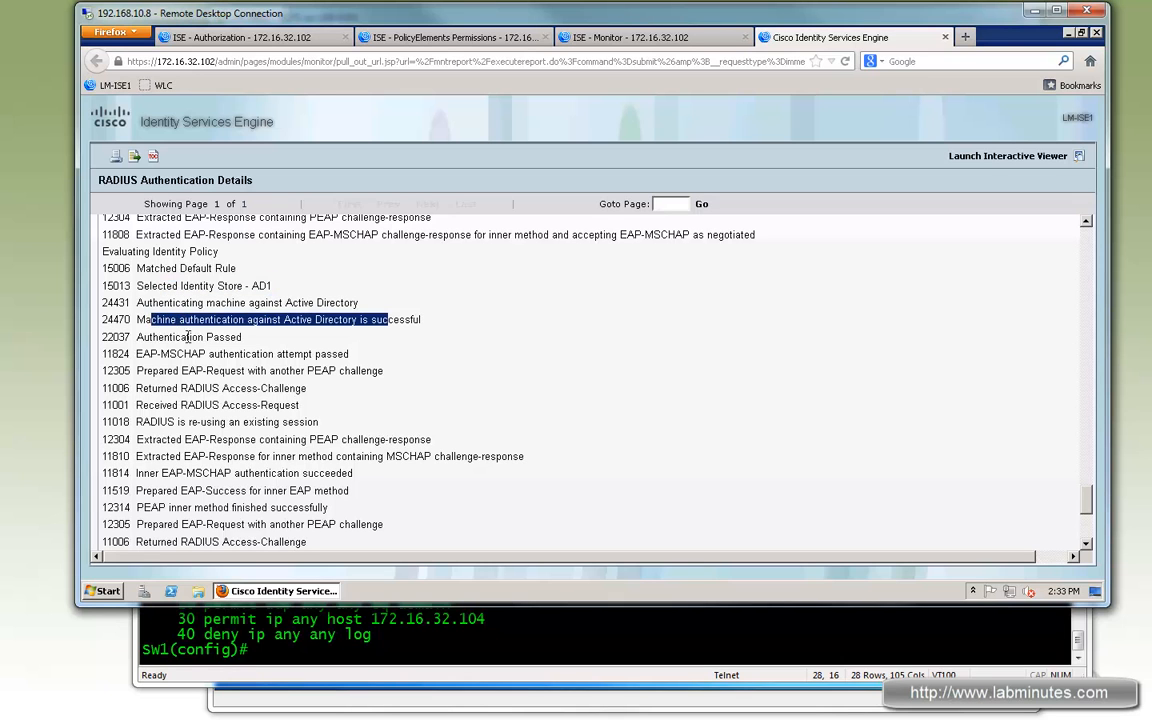
{"action": "left_click_drag", "start_coordinate": [240, 337], "coordinate": [153, 336]}
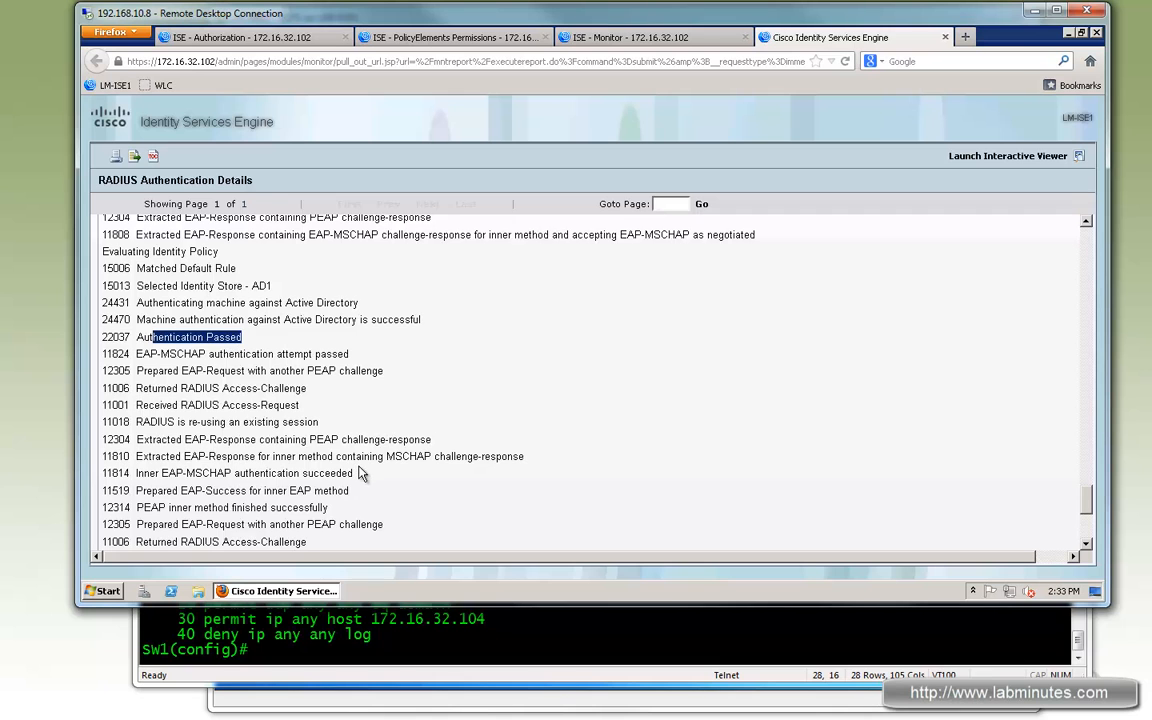
{"action": "scroll", "coordinate": [362, 475], "scroll_direction": "down", "scroll_amount": 5}
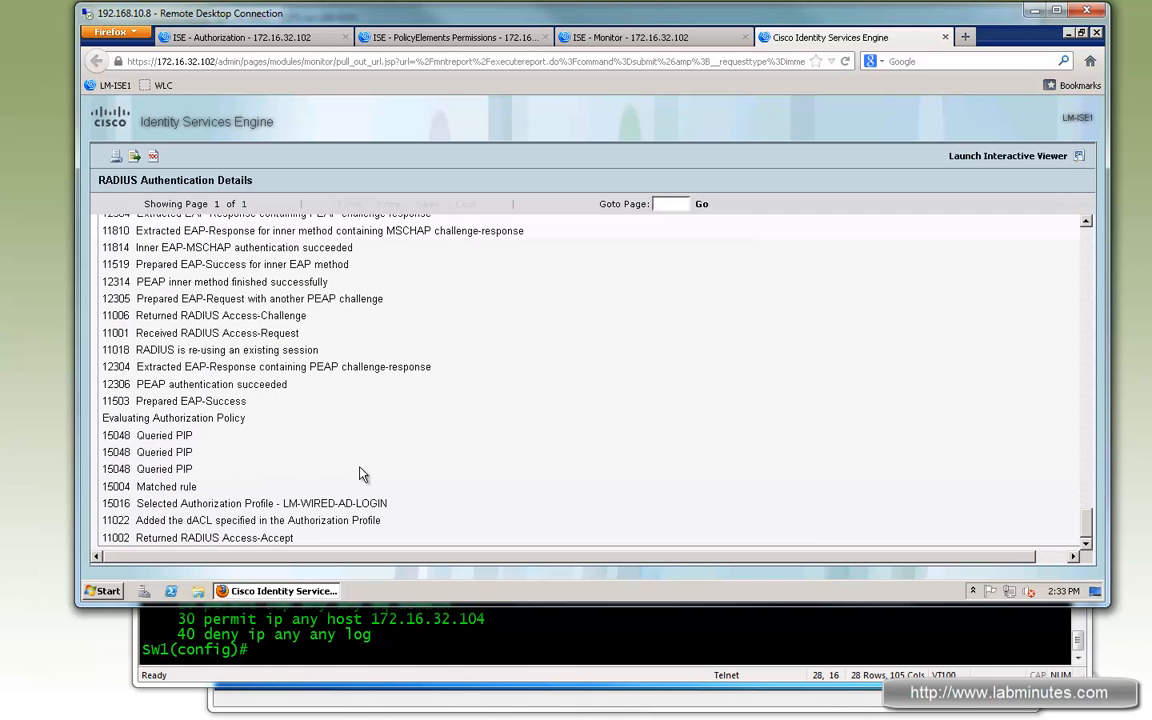
{"action": "left_click_drag", "start_coordinate": [171, 487], "coordinate": [348, 507]}
{"action": "left_click_drag", "start_coordinate": [160, 520], "coordinate": [268, 518]}
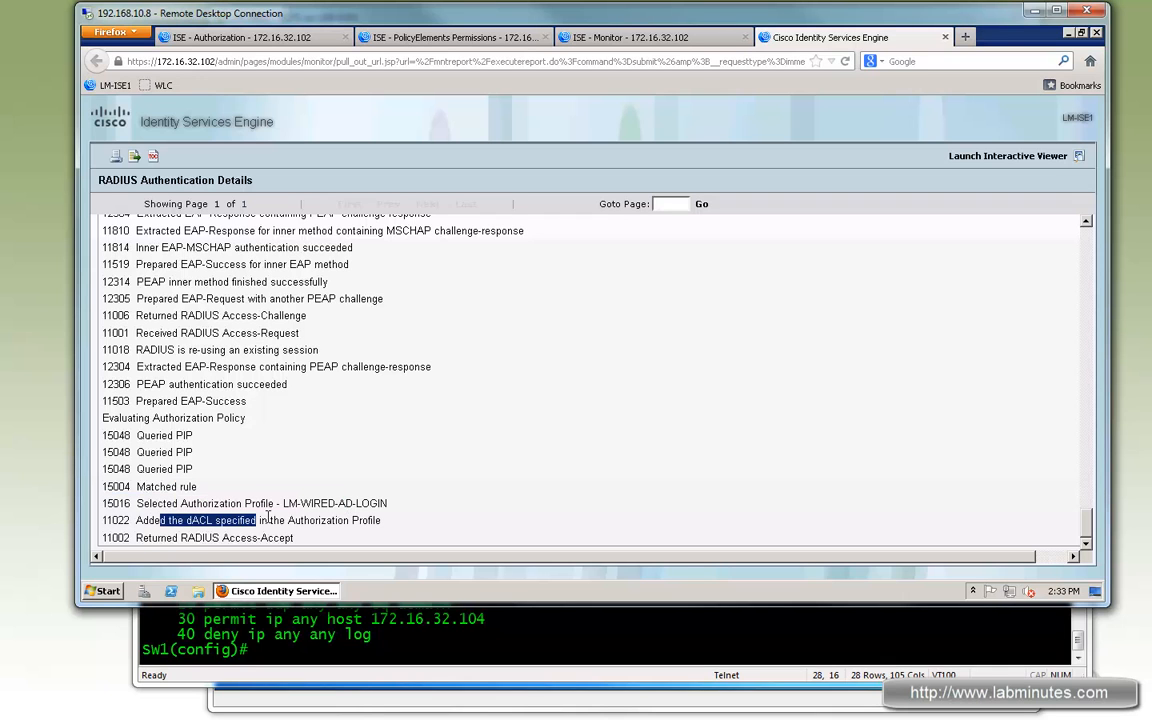
{"action": "left_click_drag", "start_coordinate": [168, 520], "coordinate": [300, 521]}
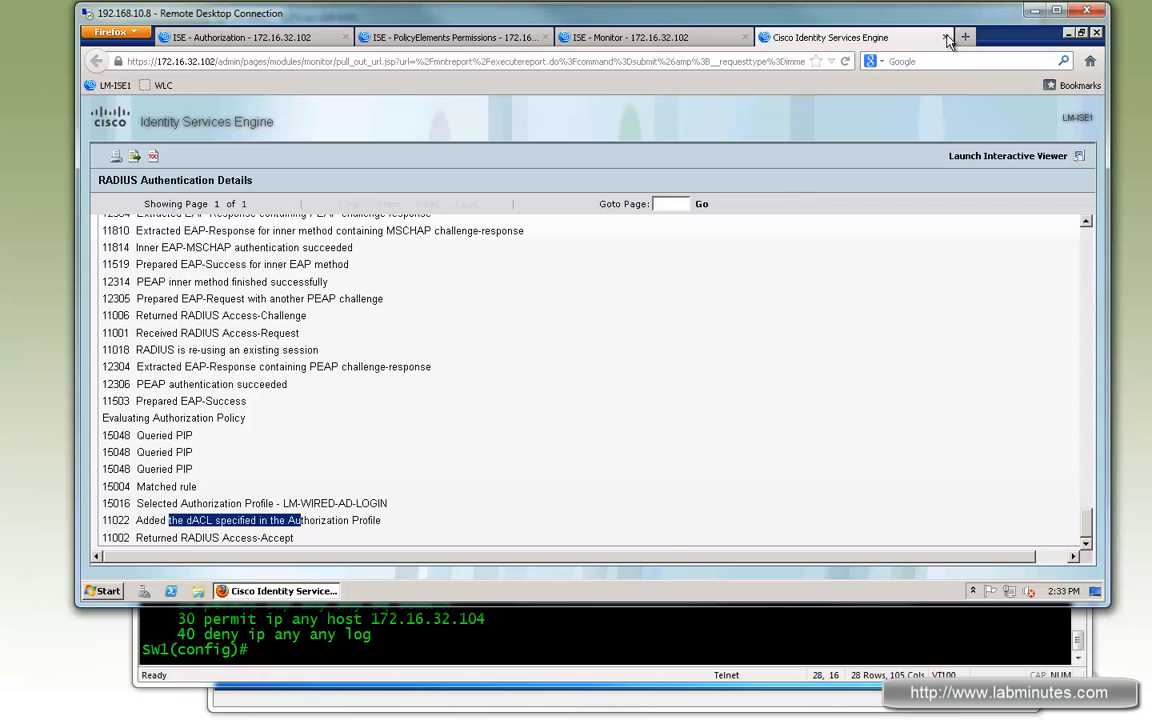
{"action": "key", "text": "ctrl+w"}
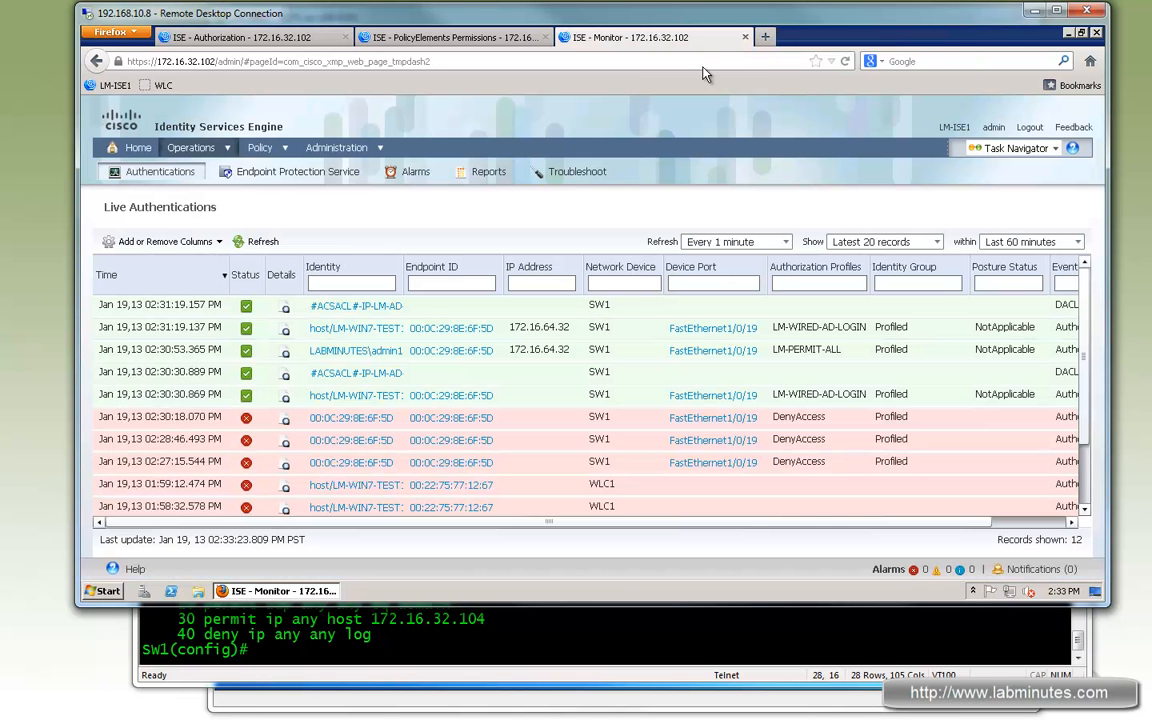
- Log on to the Windows 7 client as the LABMINUTES domain admin user by entering the account password
{"action": "left_click", "coordinate": [505, 709]}
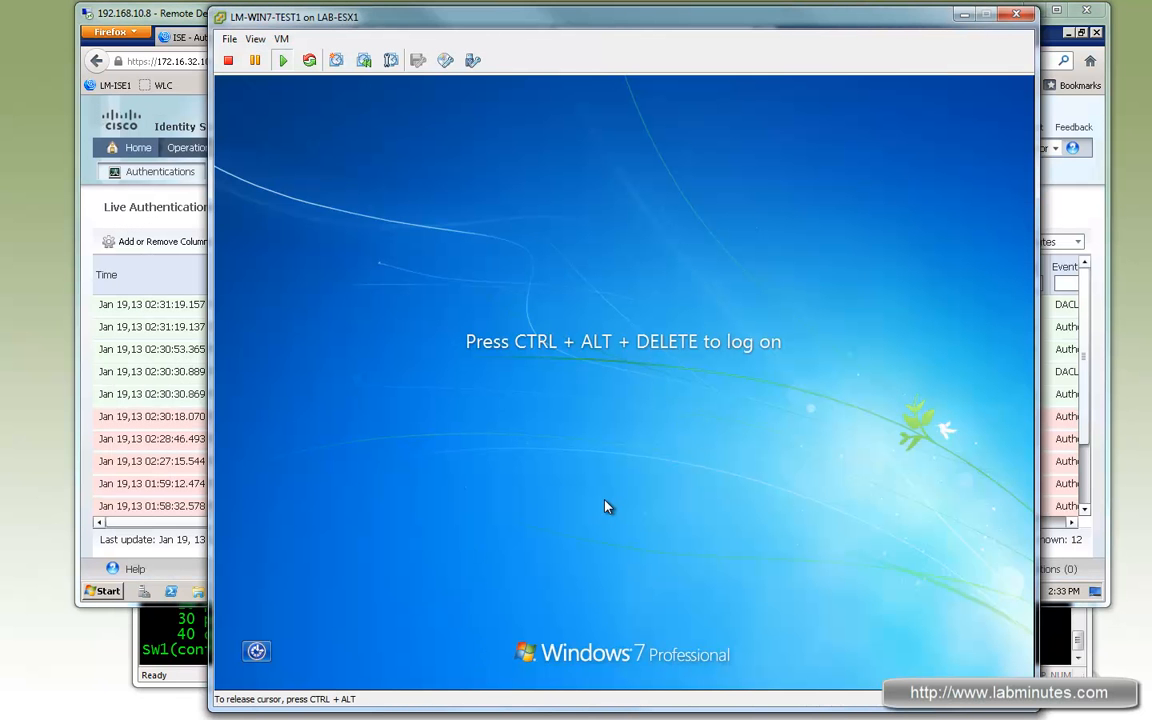
{"action": "key", "text": "ctrl+alt+Insert"}
{"action": "key", "text": "Return"}
{"action": "type", "text": "••••"}
{"action": "key", "text": "BackSpace"}
{"action": "key", "text": "BackSpace"}
{"action": "key", "text": "BackSpace"}
{"action": "key", "text": "BackSpace"}
{"action": "type", "text": "•"}
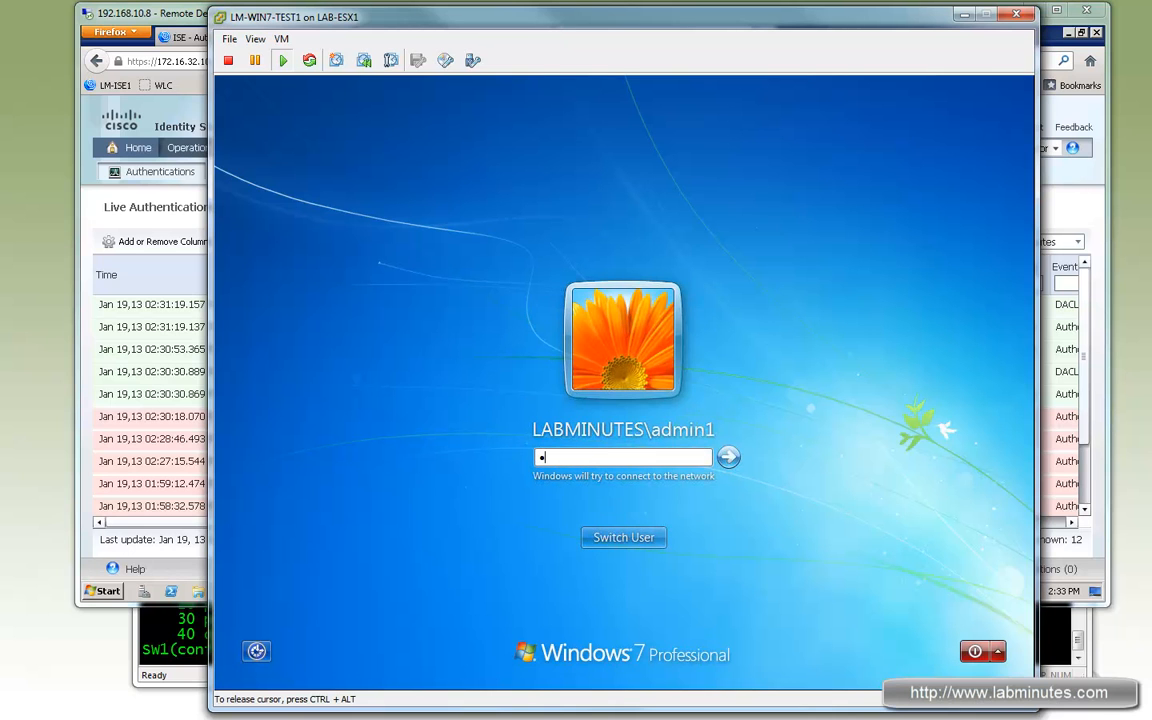
{"action": "key", "text": "BackSpace"}
{"action": "key", "text": "BackSpace"}
{"action": "key", "text": "BackSpace"}
{"action": "type", "text": "•••••"}
{"action": "key", "text": "Return"}
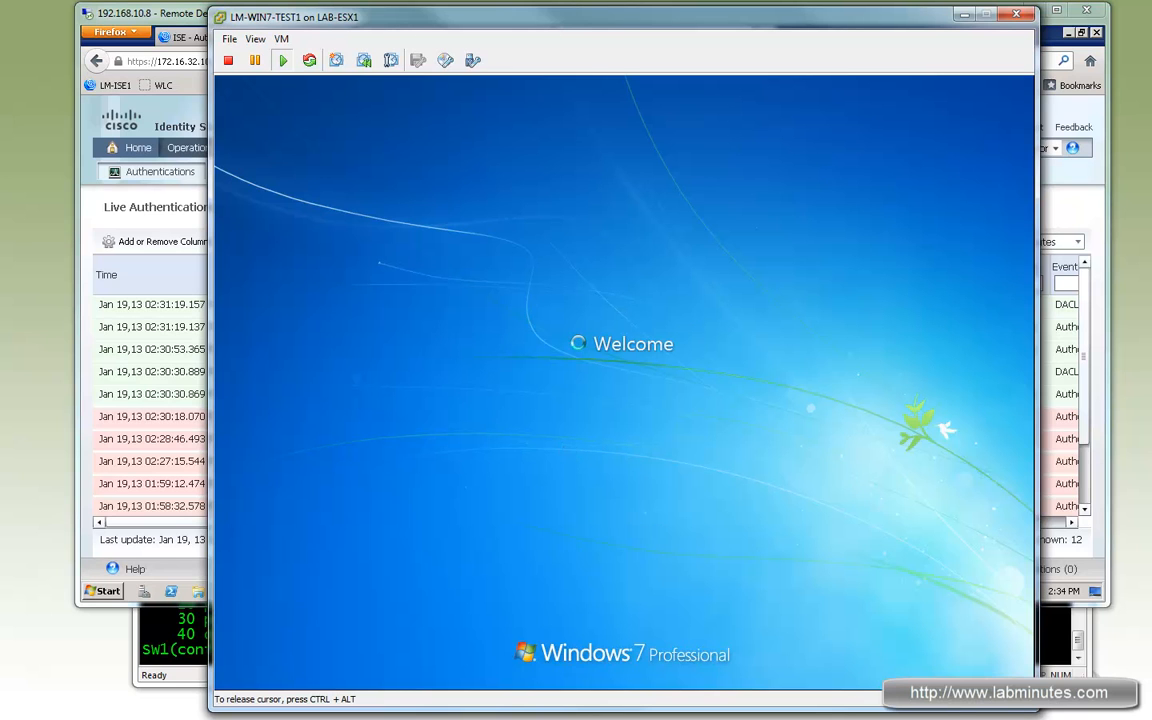
- Refresh Live Authentications in ISE to show the new user authentication
{"action": "left_click", "coordinate": [168, 18]}
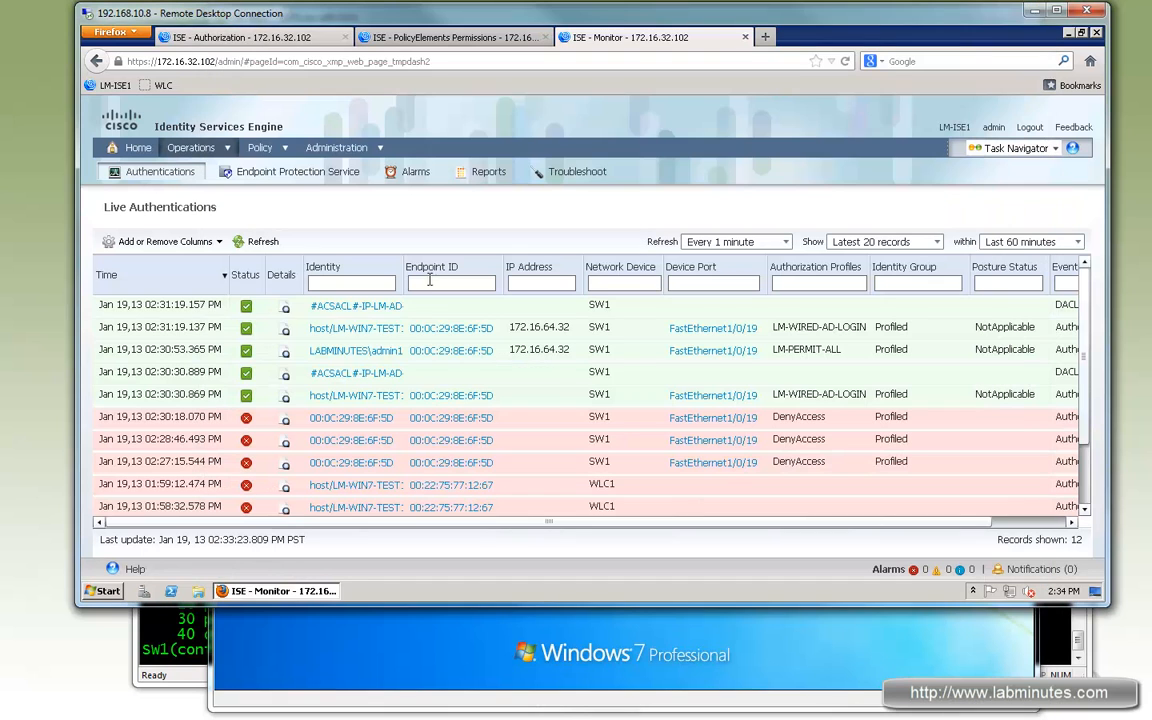
{"action": "left_click", "coordinate": [261, 244]}
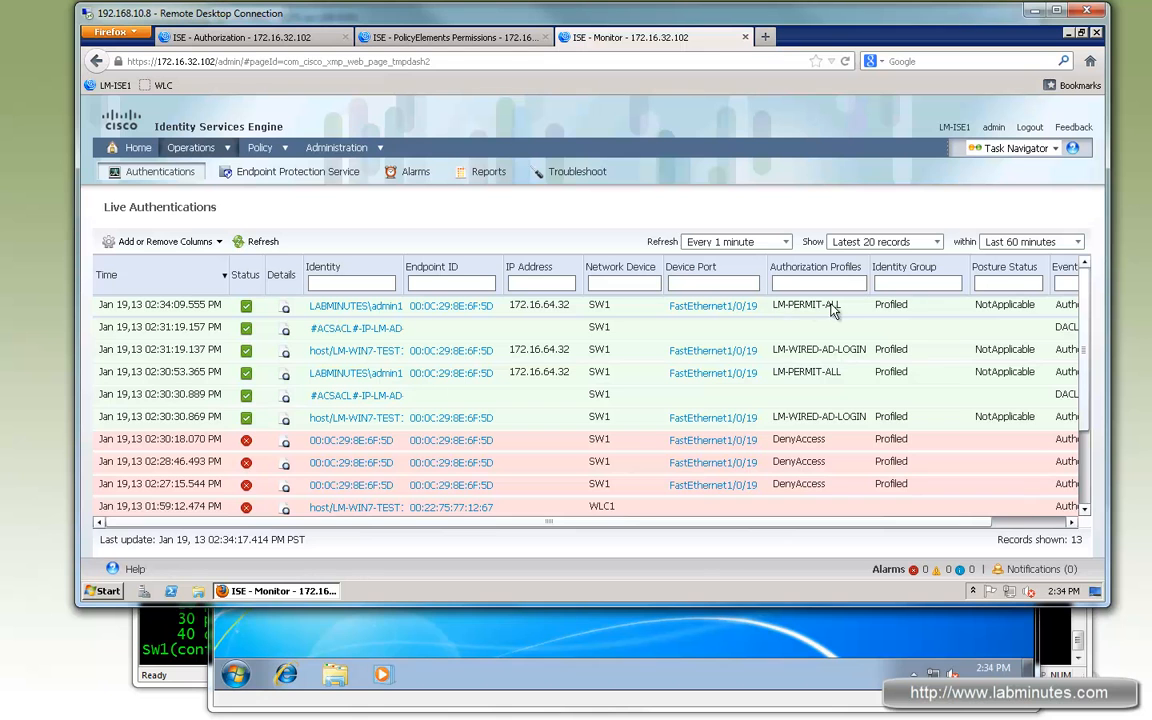
- Rerun do sh authen sess int f1/0/19 on the switch and highlight the PERMIT-ALL ACS ACL and user name
{"action": "left_click", "coordinate": [176, 648]}
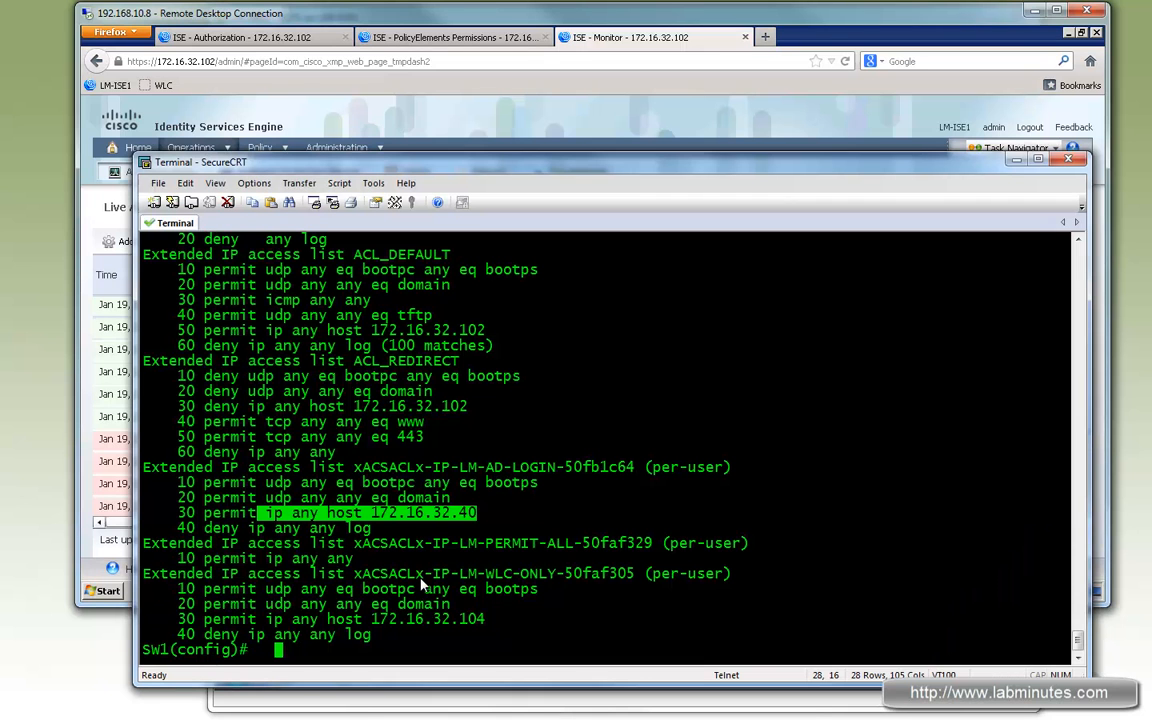
{"action": "key", "text": "Up"}
{"action": "key", "text": "Up"}
{"action": "key", "text": "Up"}
{"action": "key", "text": "Up"}
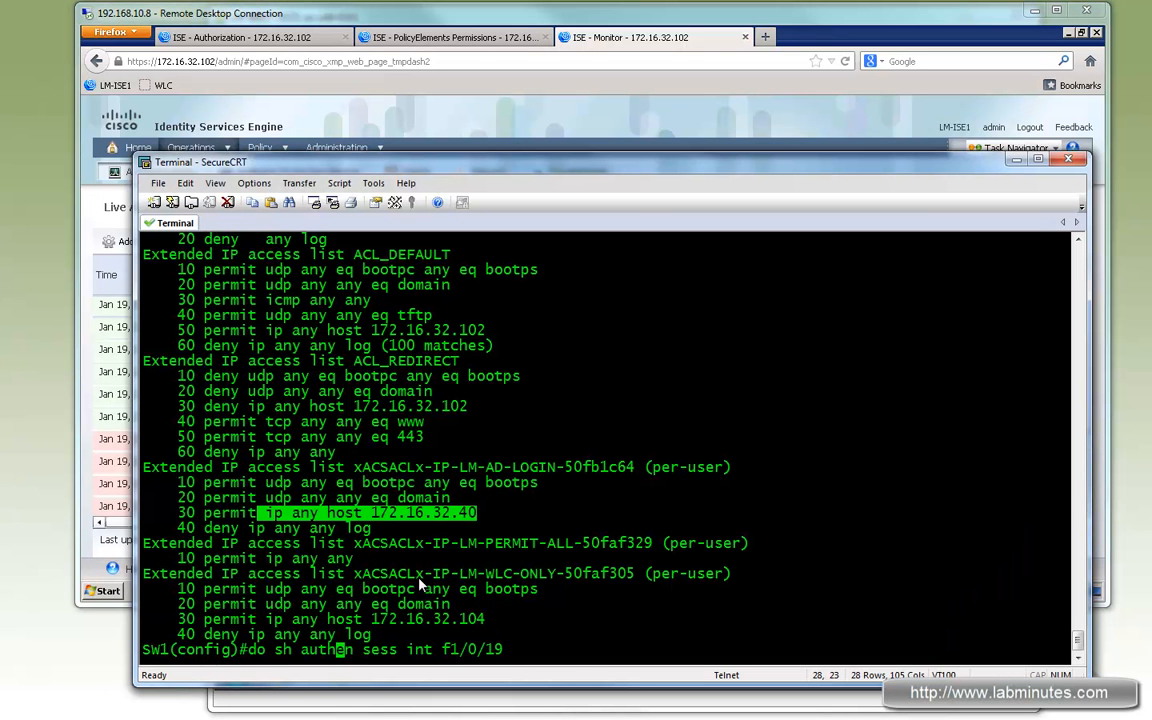
{"action": "type", "text": "f1/0/19"}
{"action": "key", "text": "Return"}
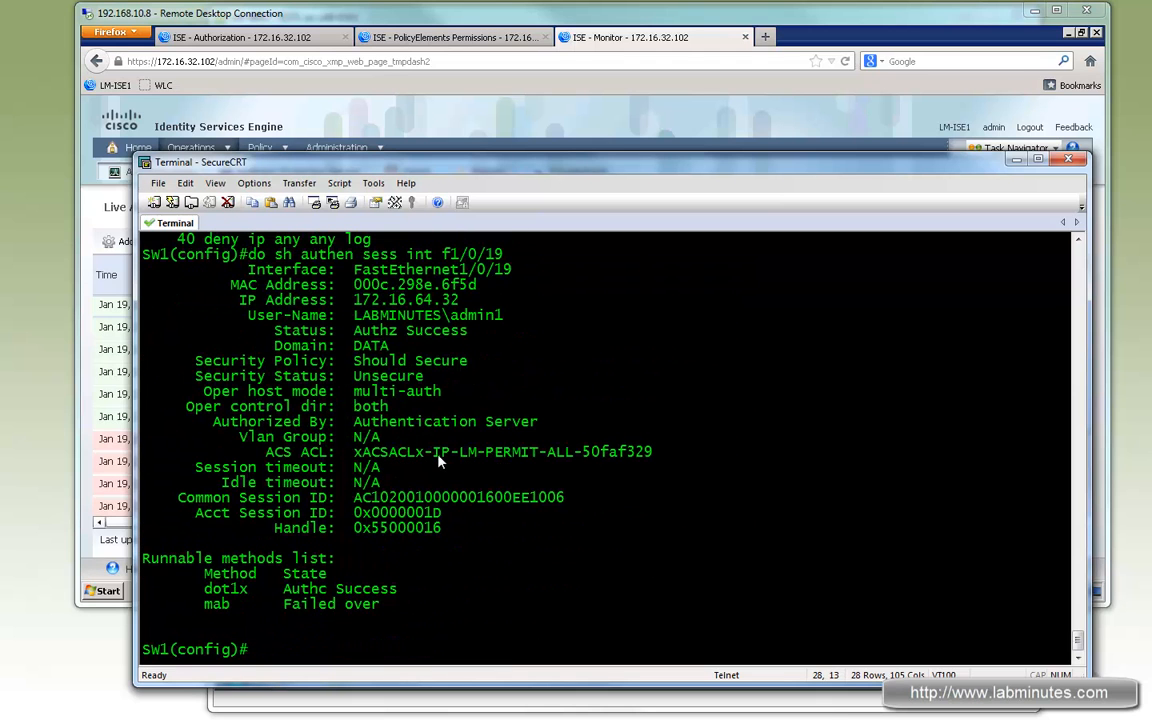
{"action": "left_click_drag", "start_coordinate": [439, 458], "coordinate": [598, 455]}
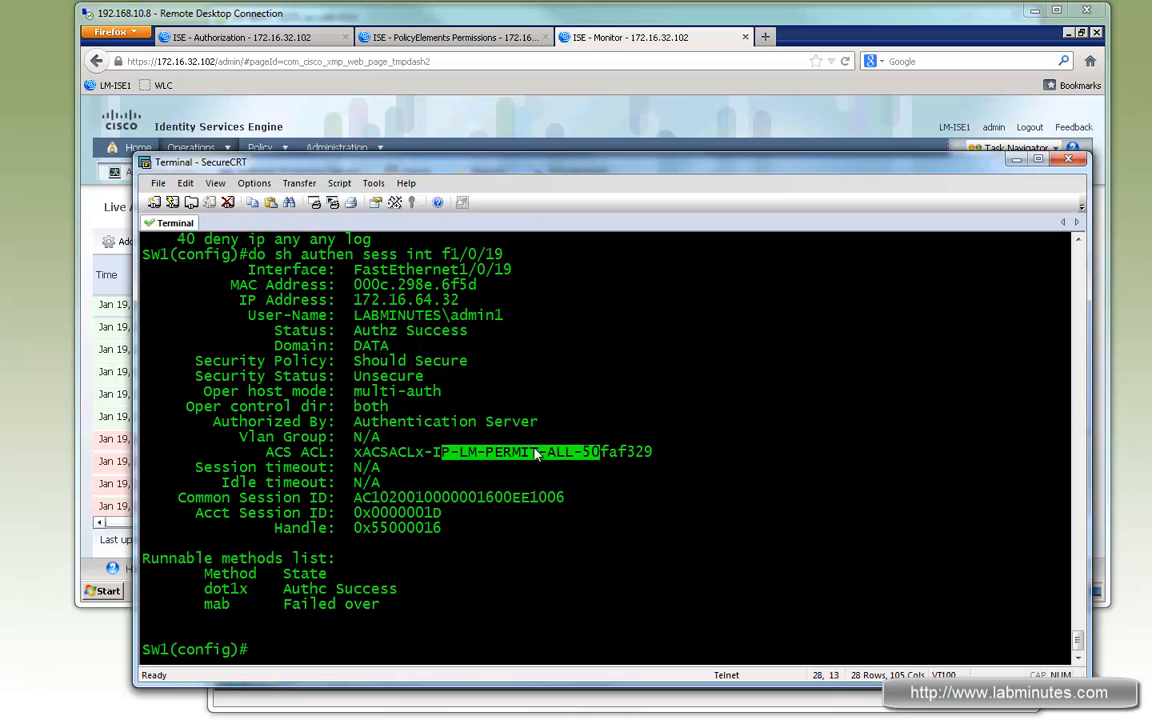
{"action": "left_click_drag", "start_coordinate": [450, 455], "coordinate": [581, 453]}
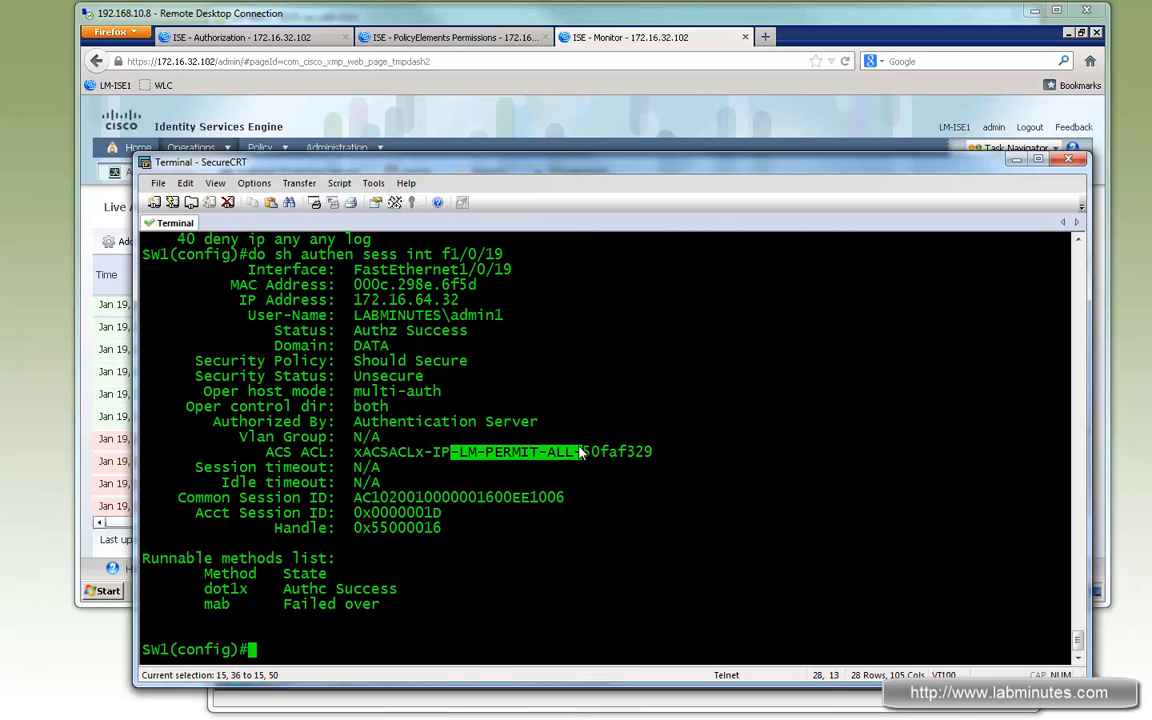
{"action": "left_click_drag", "start_coordinate": [577, 454], "coordinate": [480, 456]}
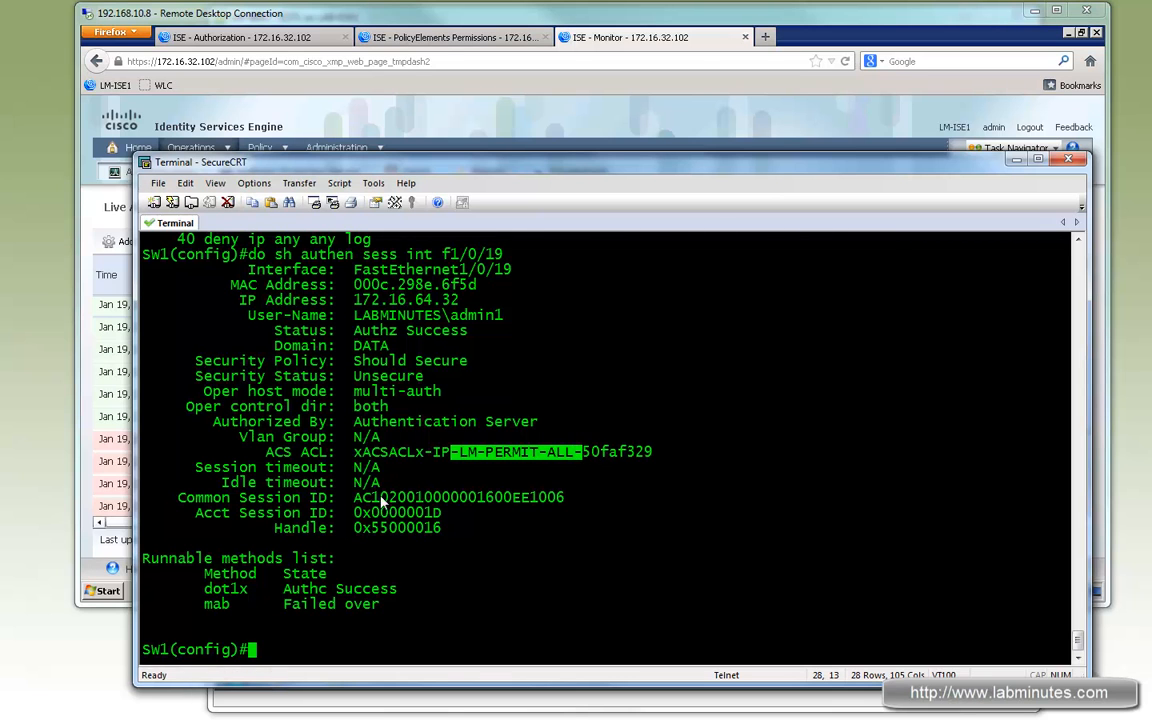
{"action": "left_click_drag", "start_coordinate": [503, 315], "coordinate": [284, 315]}
- Scroll back through the switch output to compare the earlier machine session with the user session
{"action": "scroll", "coordinate": [530, 403], "scroll_direction": "up", "scroll_amount": 15}
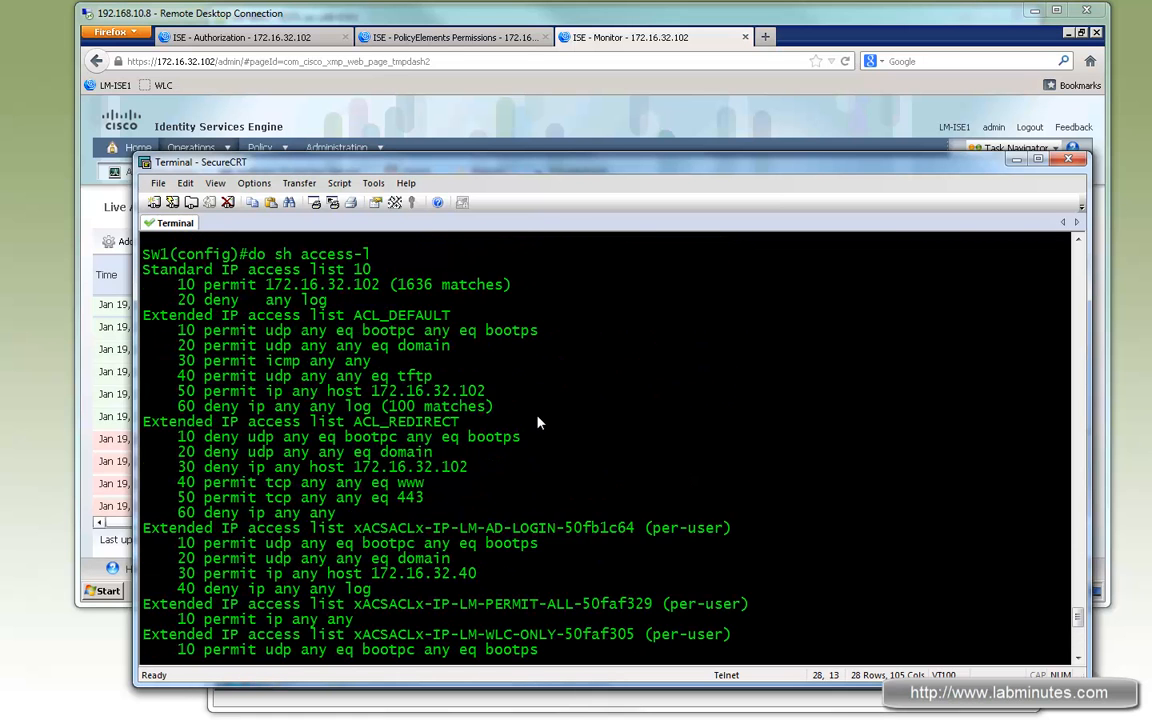
{"action": "scroll", "coordinate": [537, 425], "scroll_direction": "up", "scroll_amount": 5}
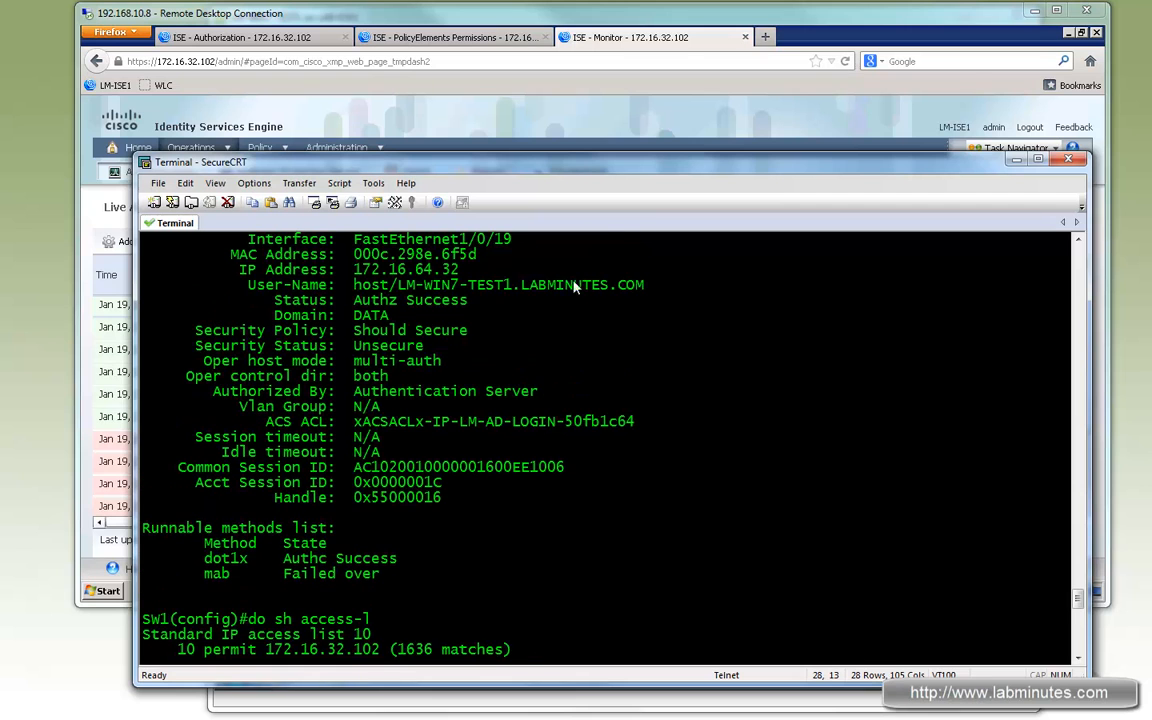
{"action": "left_click_drag", "start_coordinate": [645, 288], "coordinate": [356, 288]}
{"action": "left_click", "coordinate": [402, 290]}
{"action": "left_click_drag", "start_coordinate": [645, 288], "coordinate": [357, 290]}
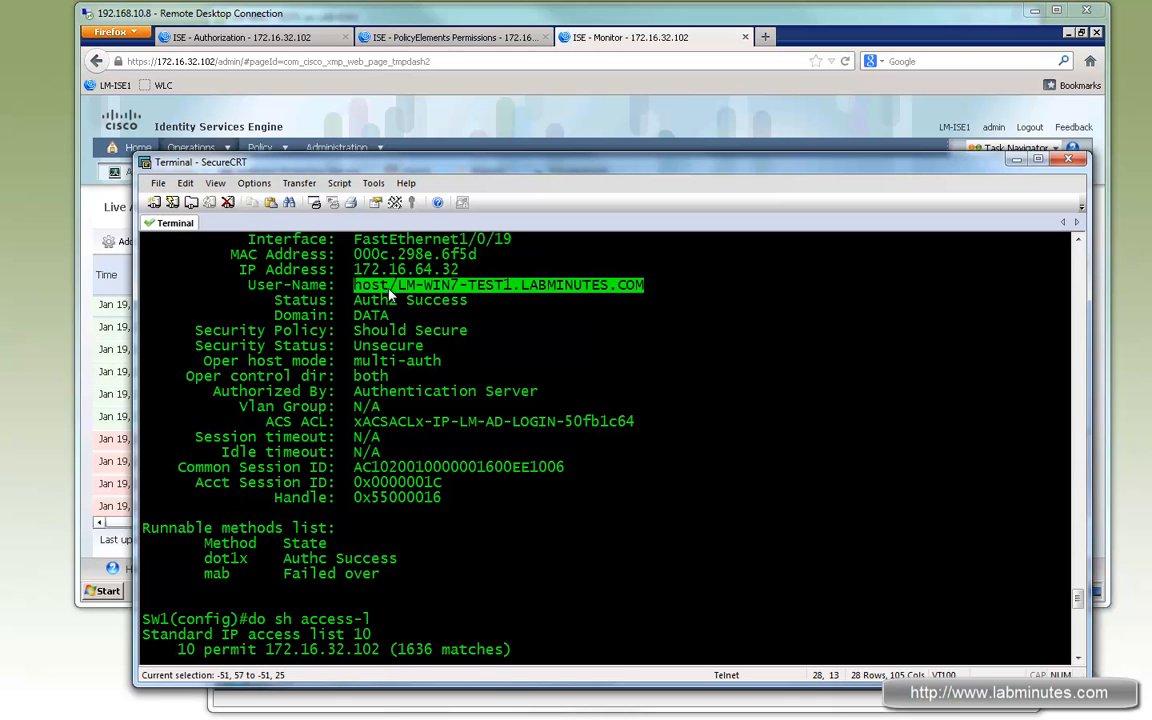
{"action": "scroll", "coordinate": [620, 421], "scroll_direction": "down", "scroll_amount": 1}
{"action": "scroll", "coordinate": [620, 421], "scroll_direction": "down", "scroll_amount": 15}
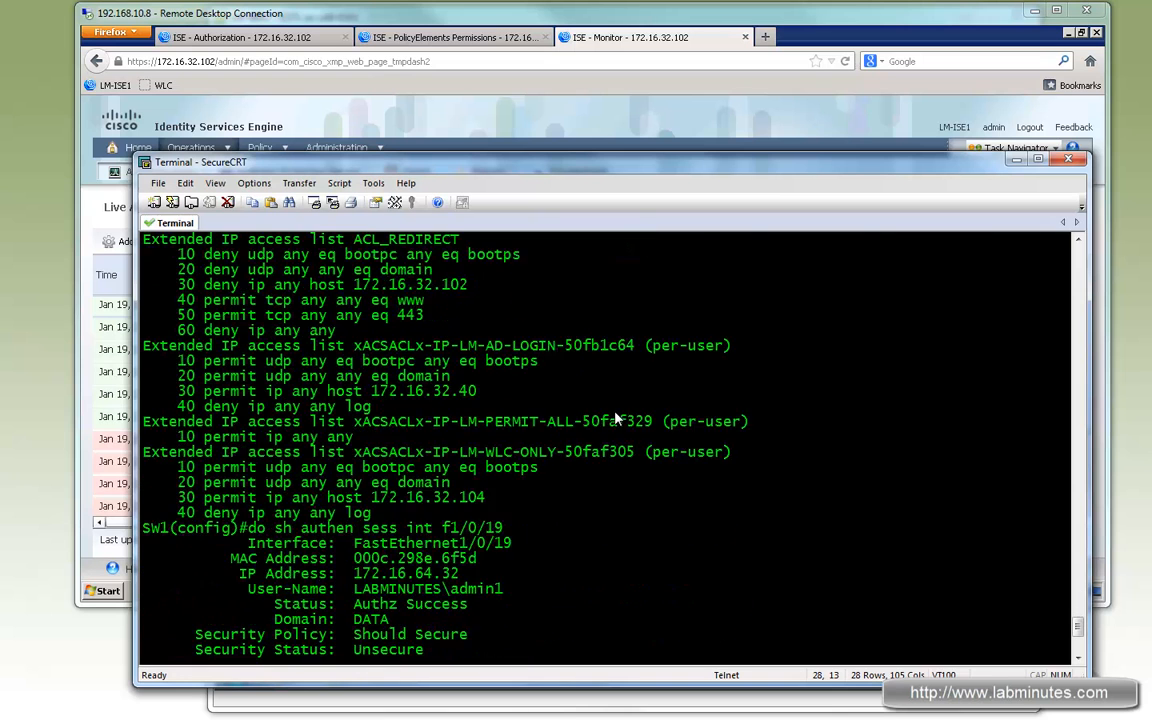
{"action": "scroll", "coordinate": [612, 414], "scroll_direction": "up", "scroll_amount": 1}
{"action": "left_click_drag", "start_coordinate": [503, 360], "coordinate": [354, 361]}
{"action": "scroll", "coordinate": [466, 410], "scroll_direction": "down", "scroll_amount": 1}
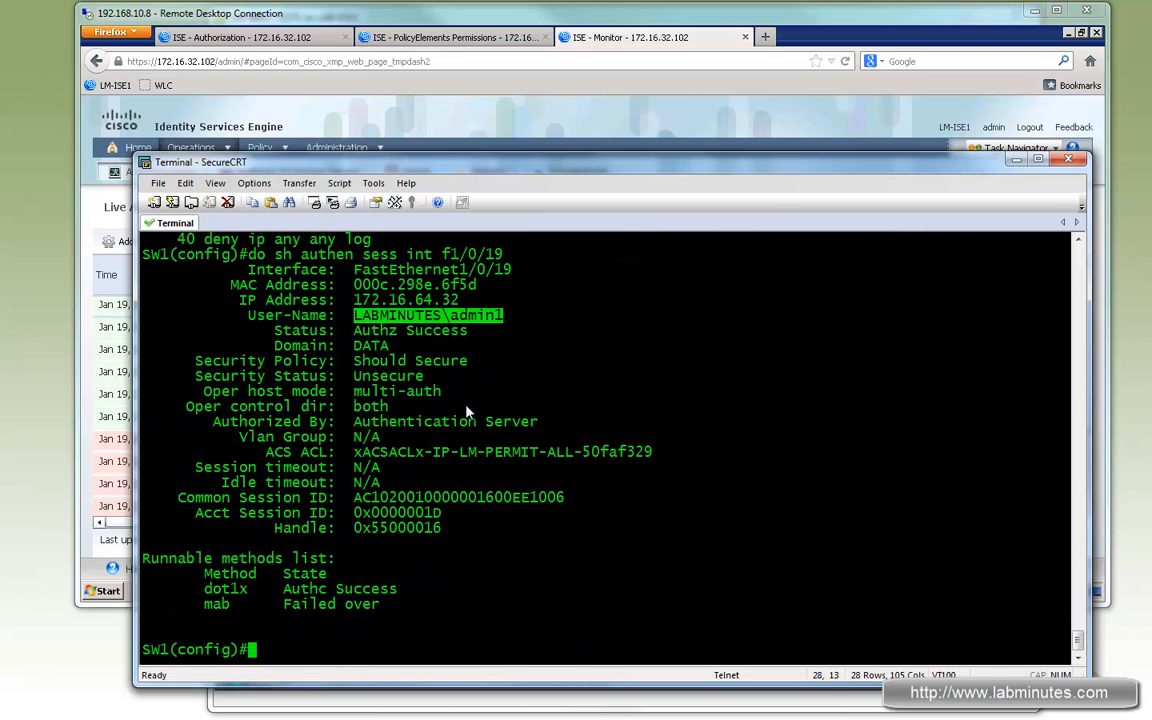
- Open Internet Explorer on the Windows client to test network access
{"action": "left_click", "coordinate": [605, 705]}
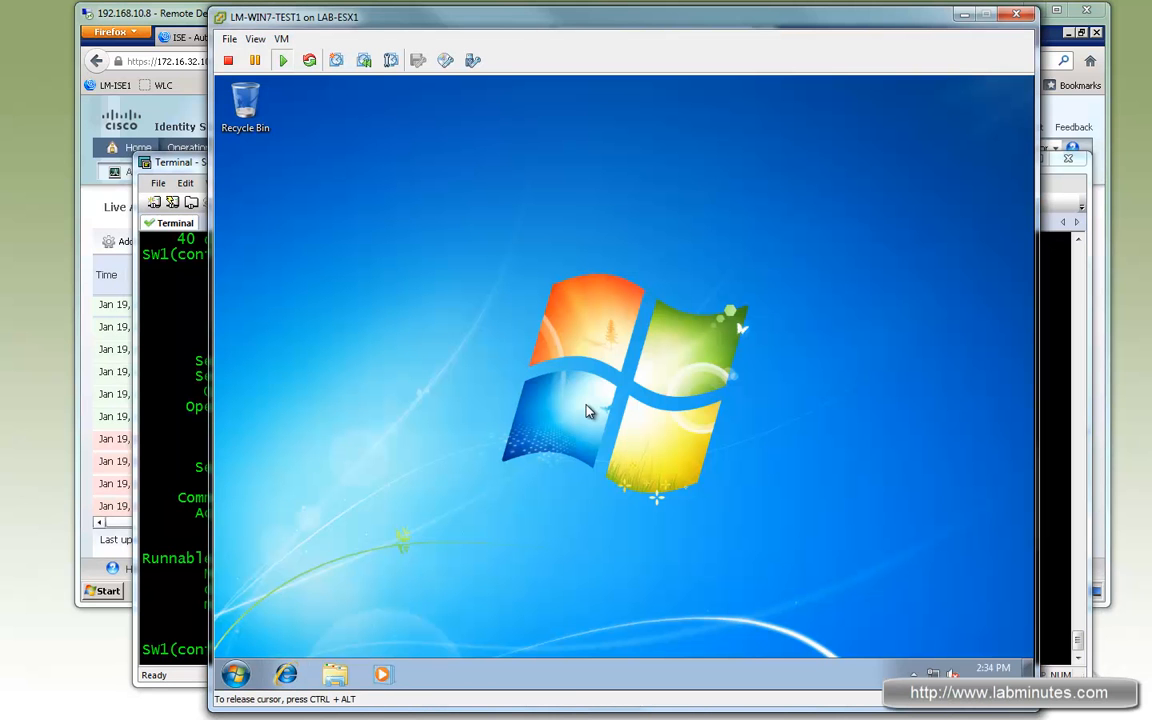
{"action": "left_click", "coordinate": [288, 675]}
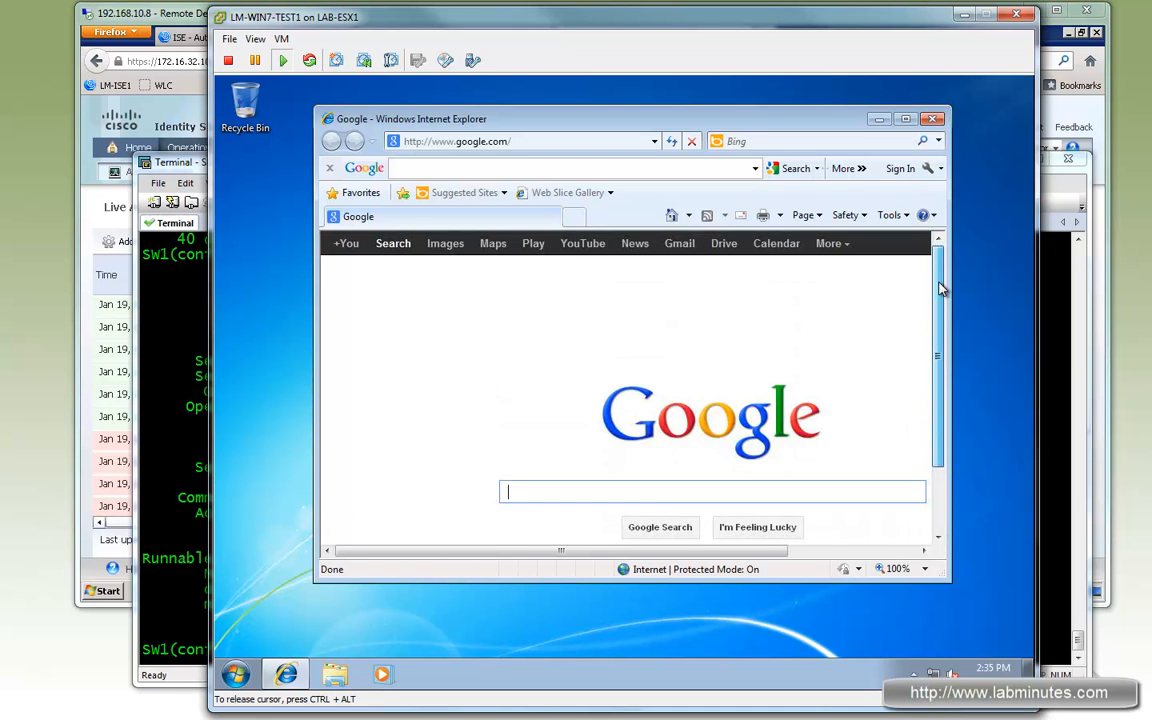
- Open the details of the latest LABMINUTES admin user authentication in Live Authentications
{"action": "left_click", "coordinate": [164, 14]}
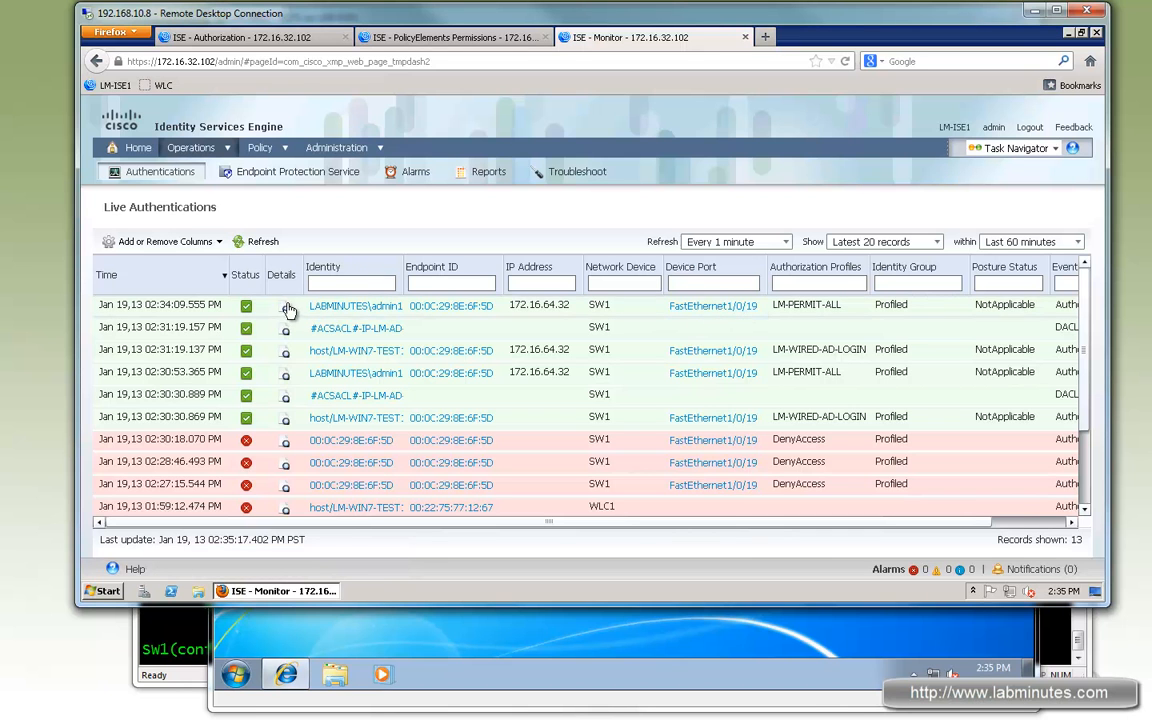
{"action": "left_click", "coordinate": [287, 313]}
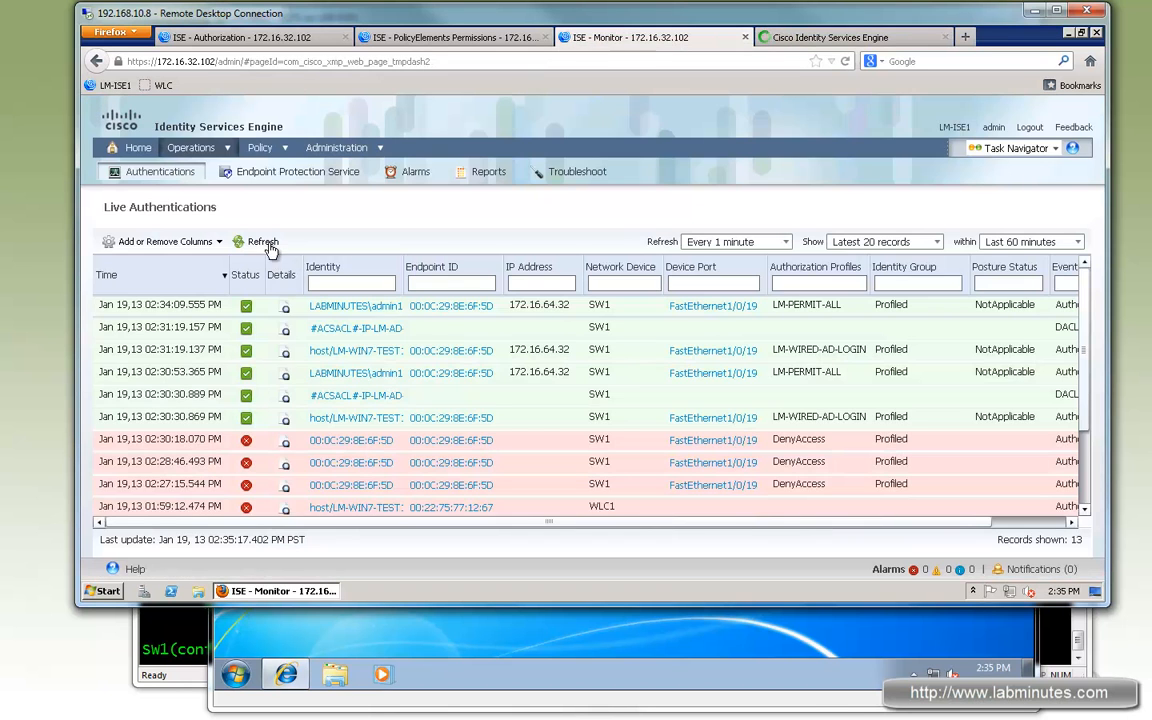
- Switch to the authentication details tab and examine the authentication summary's authorization profile
{"action": "left_click", "coordinate": [263, 243]}
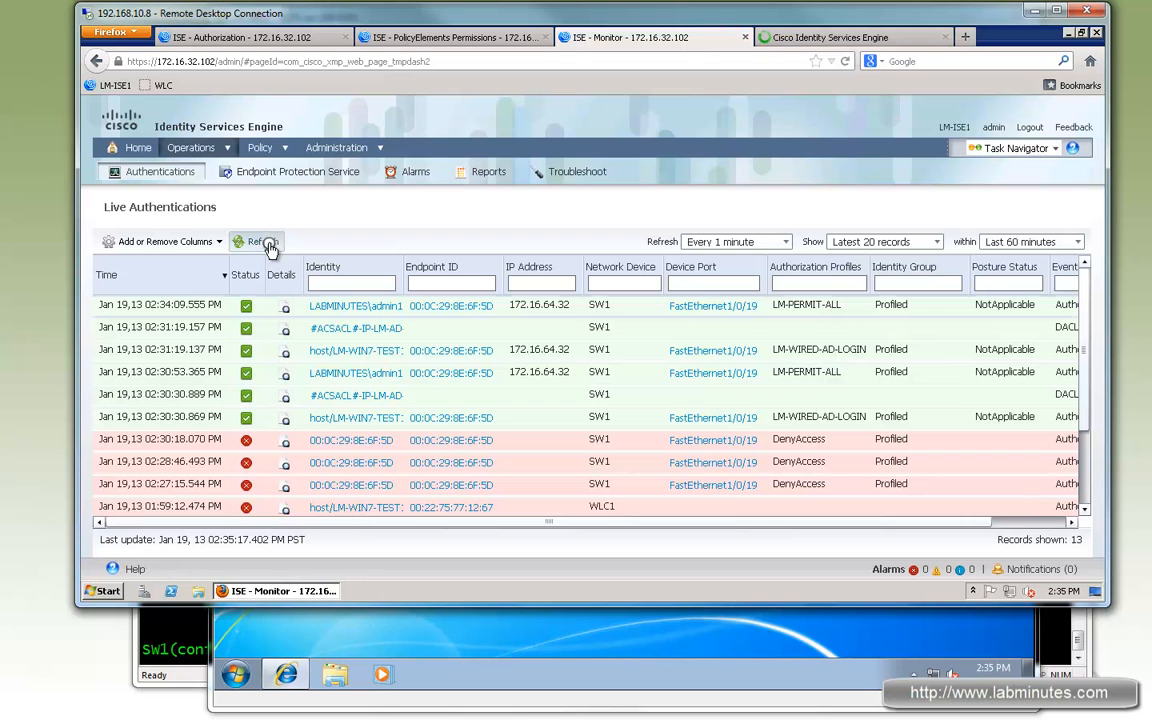
{"action": "left_click", "coordinate": [820, 38]}
{"action": "scroll", "coordinate": [420, 410], "scroll_direction": "down", "scroll_amount": 3}
{"action": "left_click_drag", "start_coordinate": [221, 392], "coordinate": [293, 391]}
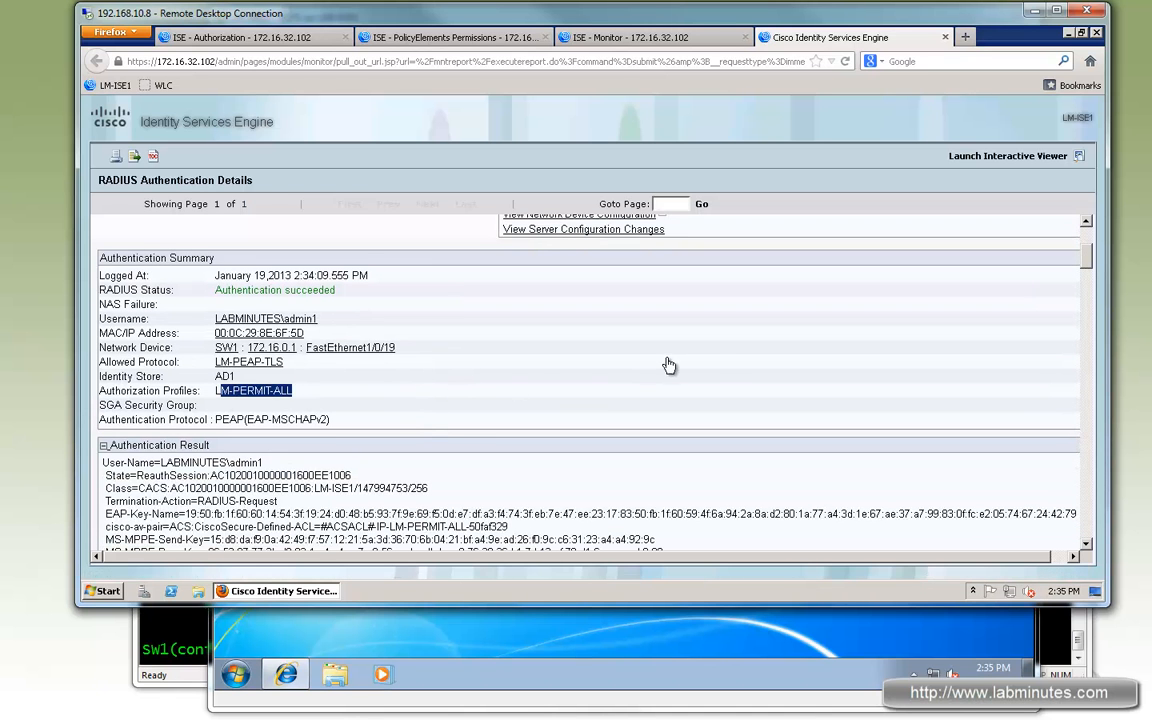
{"action": "scroll", "coordinate": [669, 366], "scroll_direction": "down", "scroll_amount": 7}
{"action": "scroll", "coordinate": [724, 362], "scroll_direction": "down", "scroll_amount": 10}
{"action": "scroll", "coordinate": [436, 388], "scroll_direction": "up", "scroll_amount": 2}
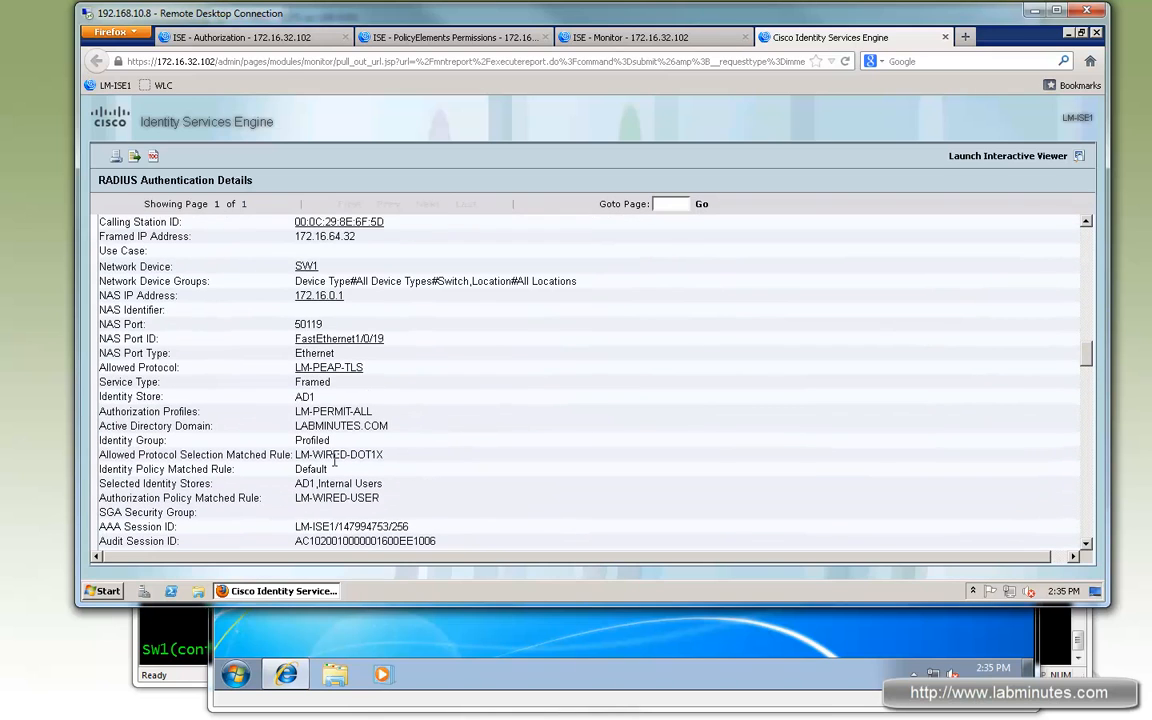
- Examine the allowed protocol and authorization policy rules matched in the authentication details
{"action": "double_click", "coordinate": [463, 447]}
{"action": "scroll", "coordinate": [458, 442], "scroll_direction": "down", "scroll_amount": 2}
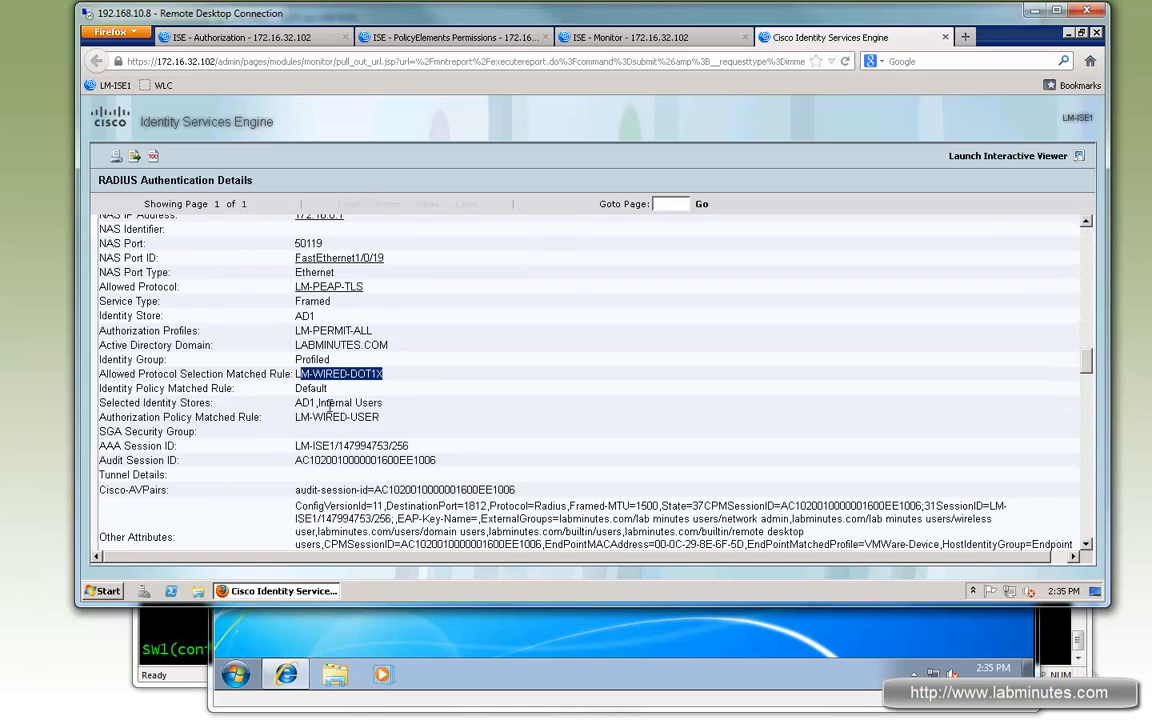
{"action": "left_click", "coordinate": [380, 405]}
{"action": "left_click_drag", "start_coordinate": [299, 406], "coordinate": [390, 412]}
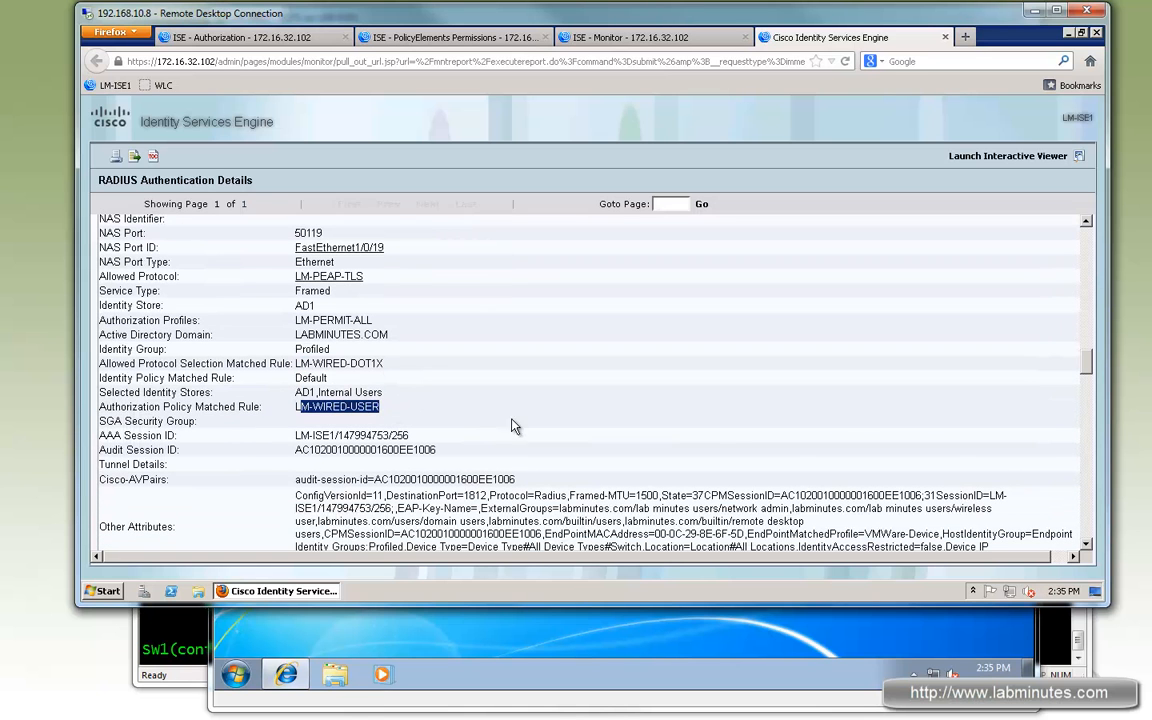
{"action": "scroll", "coordinate": [548, 406], "scroll_direction": "down", "scroll_amount": 3}
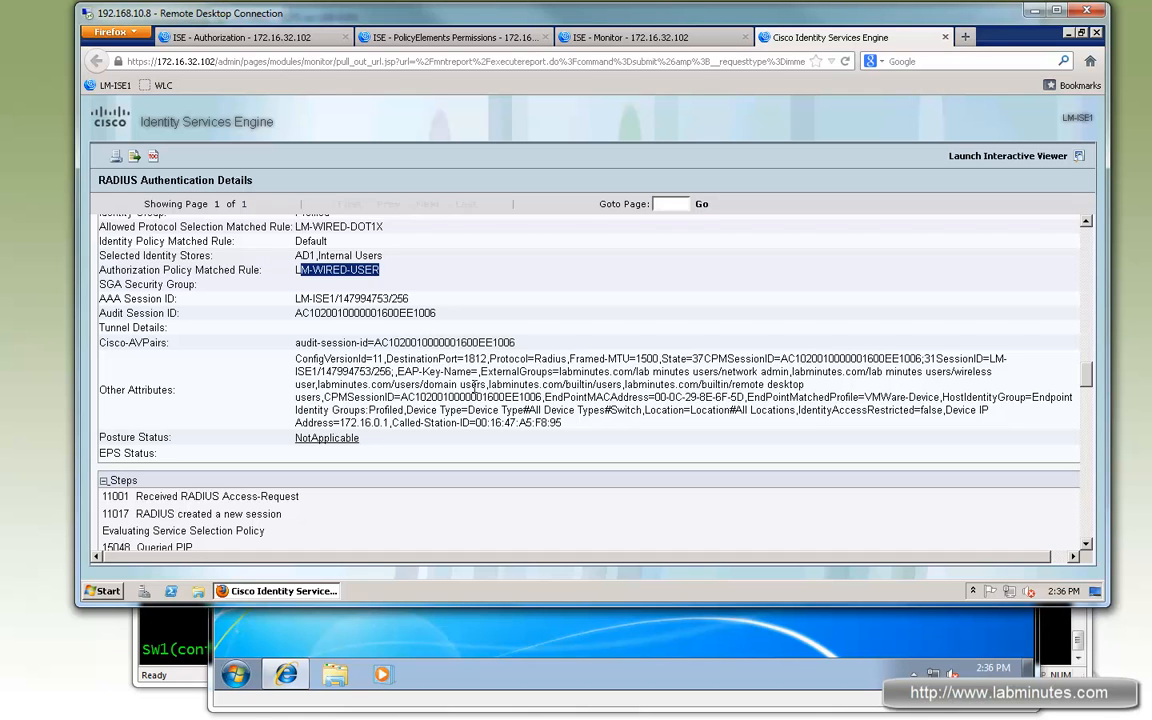
{"action": "left_click_drag", "start_coordinate": [428, 385], "coordinate": [497, 386]}
- Examine the authentication steps for machine authentication confirmation and the selected authorization profile, and close the details tab
{"action": "left_click_drag", "start_coordinate": [1088, 378], "coordinate": [1088, 556]}
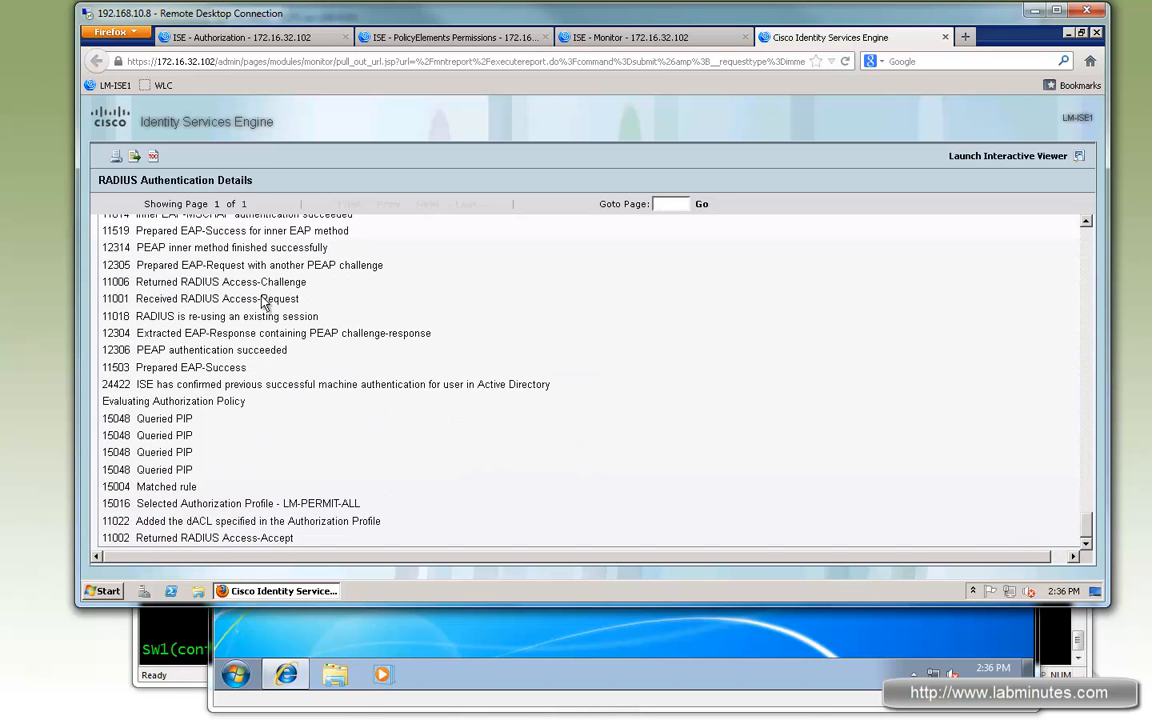
{"action": "left_click_drag", "start_coordinate": [183, 265], "coordinate": [268, 318]}
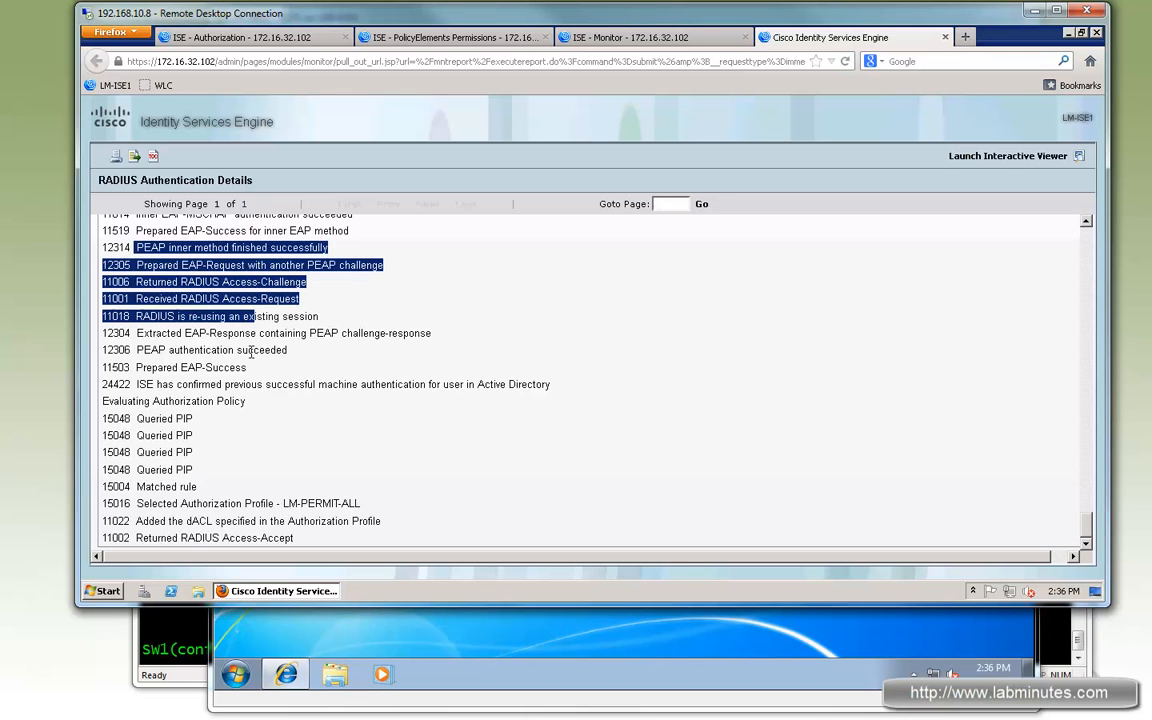
{"action": "left_click_drag", "start_coordinate": [154, 385], "coordinate": [470, 384]}
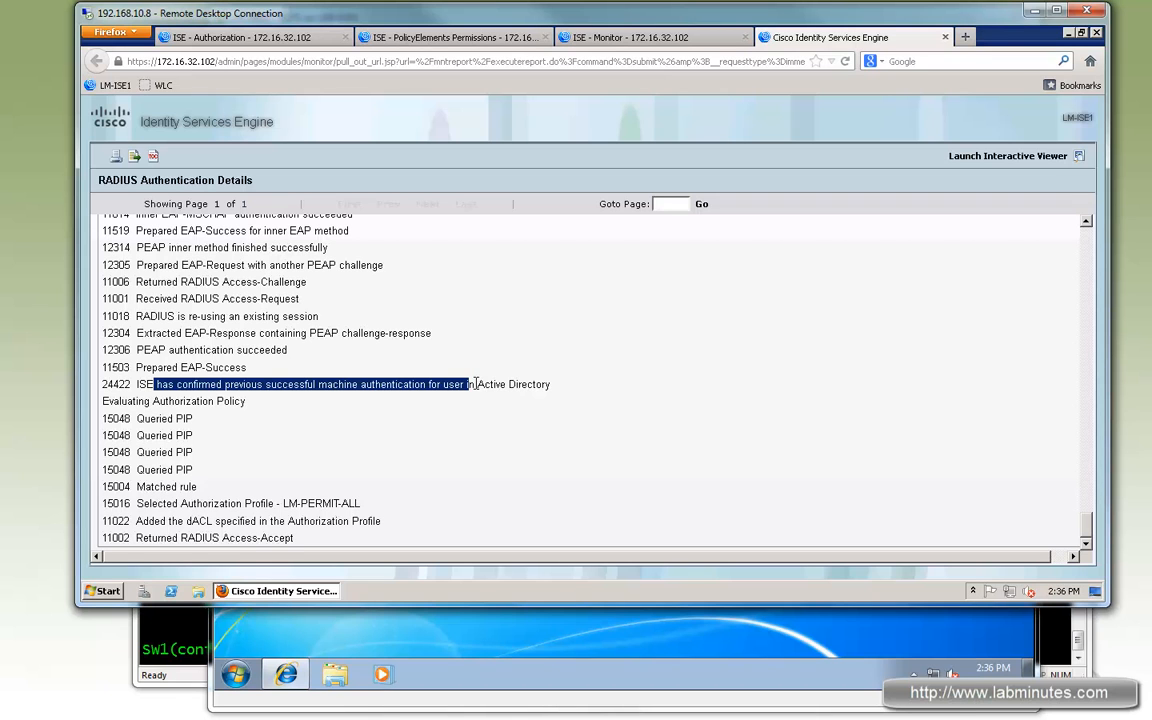
{"action": "left_click_drag", "start_coordinate": [485, 384], "coordinate": [167, 391]}
{"action": "left_click", "coordinate": [160, 384]}
{"action": "mouse_move", "coordinate": [138, 384]}
{"action": "left_mouse_down"}
{"action": "mouse_move", "coordinate": [250, 402]}
{"action": "mouse_move", "coordinate": [491, 384]}
{"action": "mouse_move", "coordinate": [136, 367]}
{"action": "mouse_move", "coordinate": [150, 387]}
{"action": "left_mouse_up"}
{"action": "left_click", "coordinate": [150, 497]}
{"action": "left_click_drag", "start_coordinate": [146, 503], "coordinate": [322, 503]}
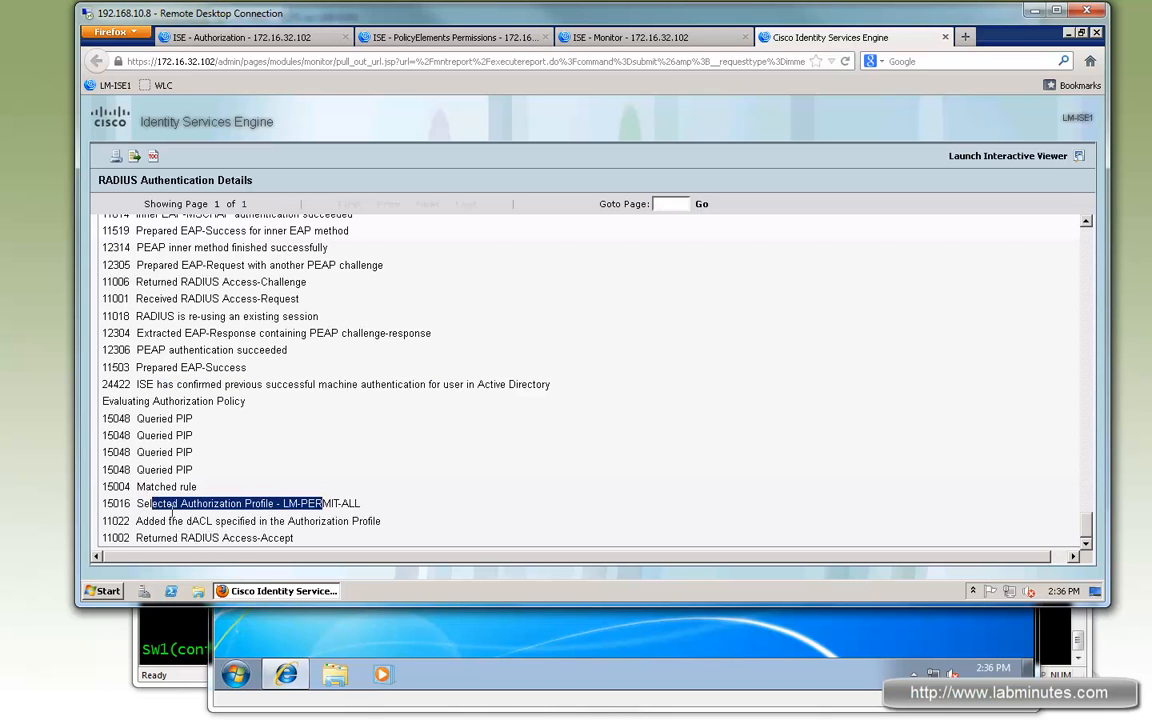
{"action": "left_click", "coordinate": [333, 510]}
{"action": "left_click_drag", "start_coordinate": [193, 521], "coordinate": [308, 503]}
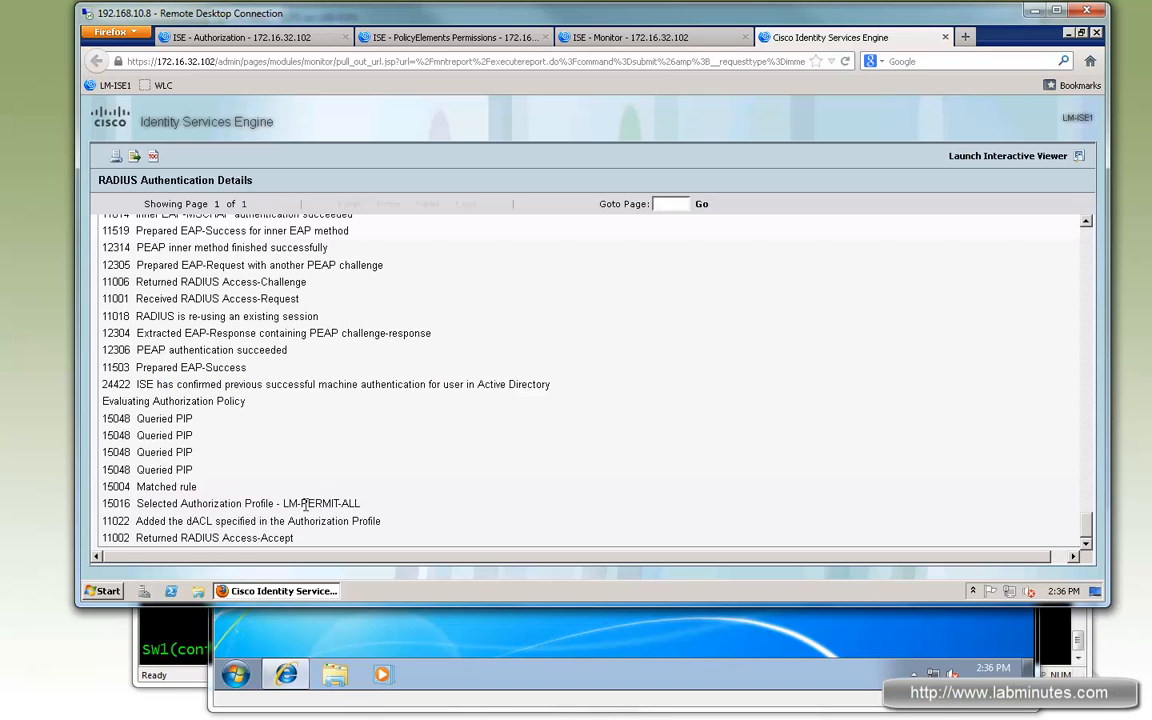
{"action": "left_click", "coordinate": [946, 38]}
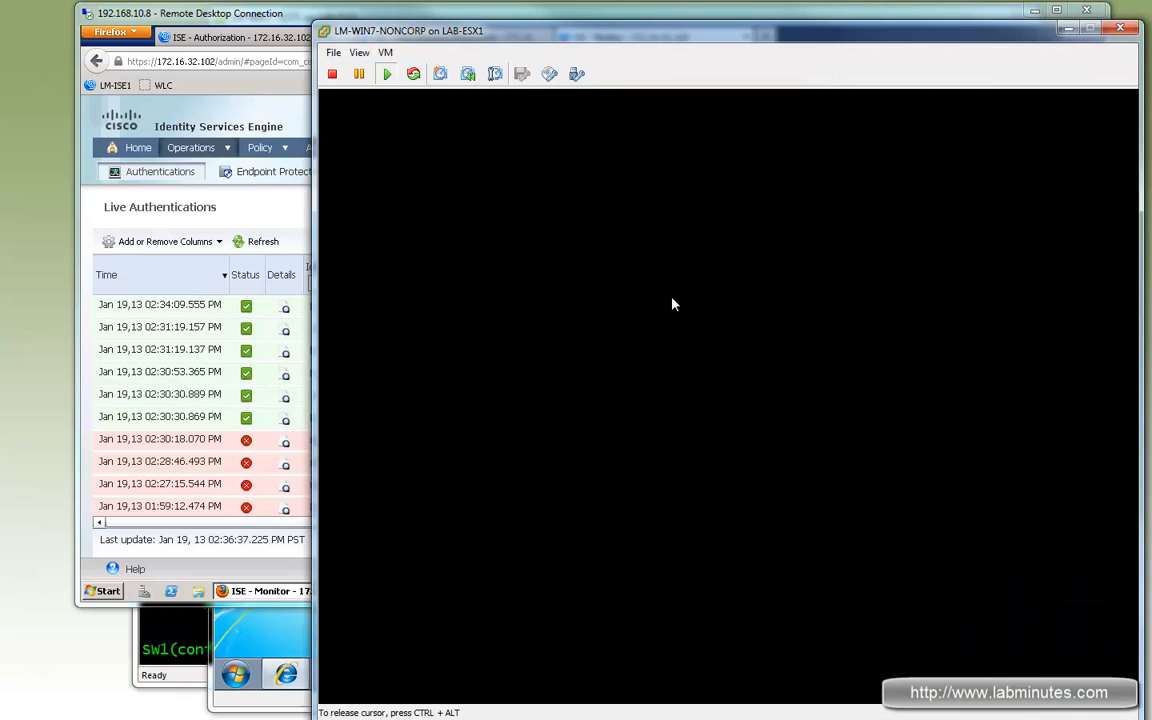
- Log in to the Windows 7 client as admin with the account password
{"action": "left_click", "coordinate": [673, 301]}
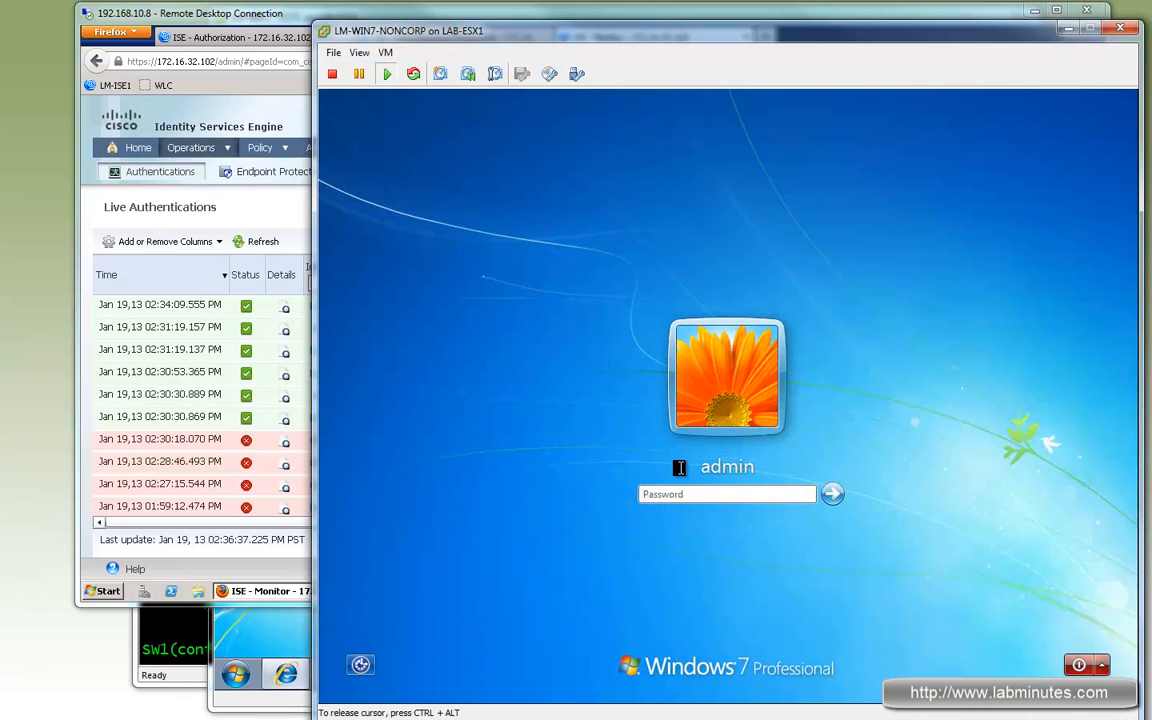
{"action": "key", "text": "ctrl+alt"}
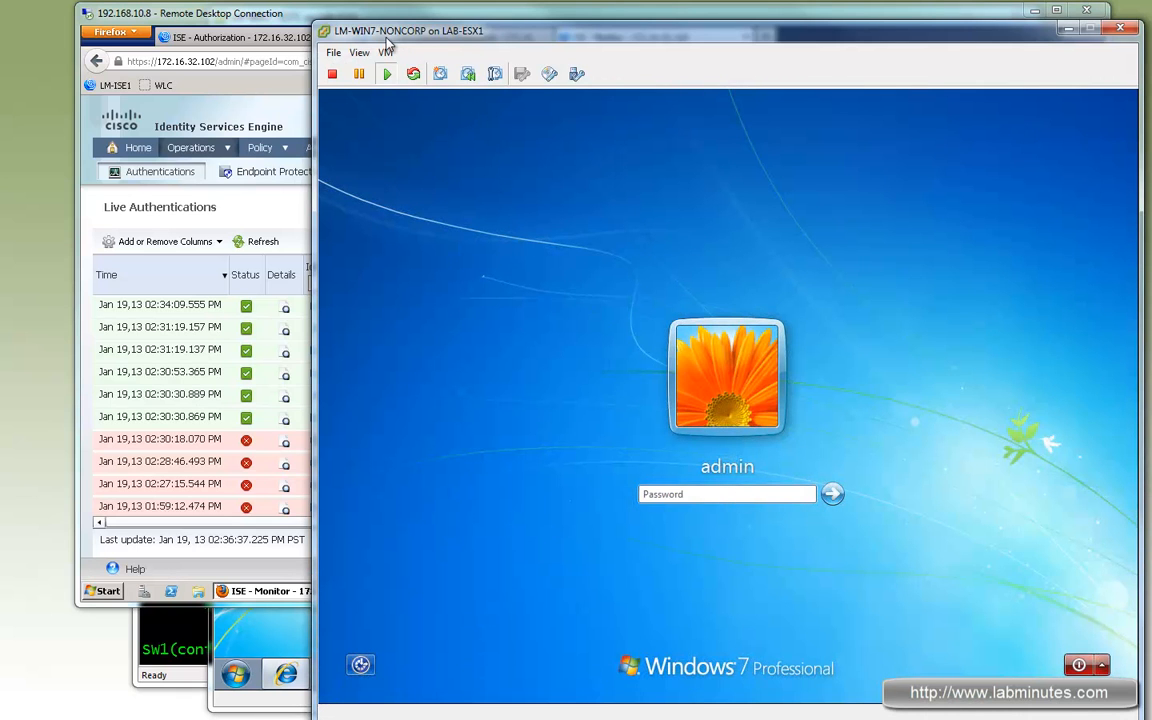
{"action": "left_click", "coordinate": [745, 505]}
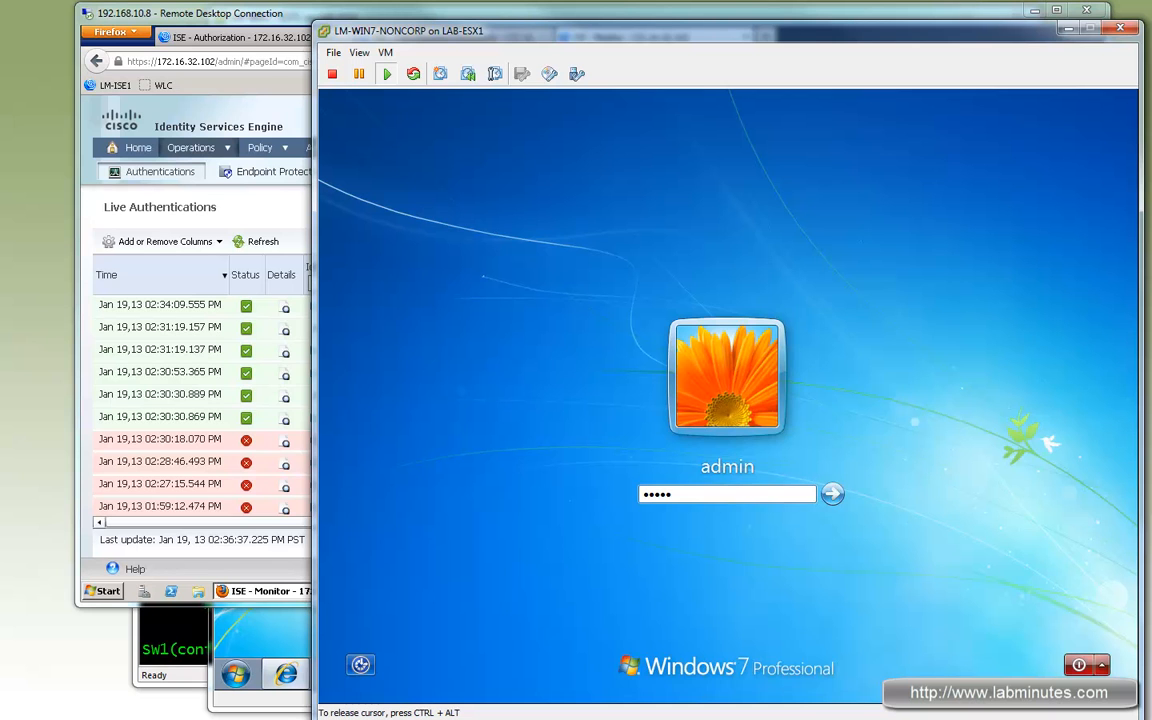
{"action": "key", "text": "Return"}
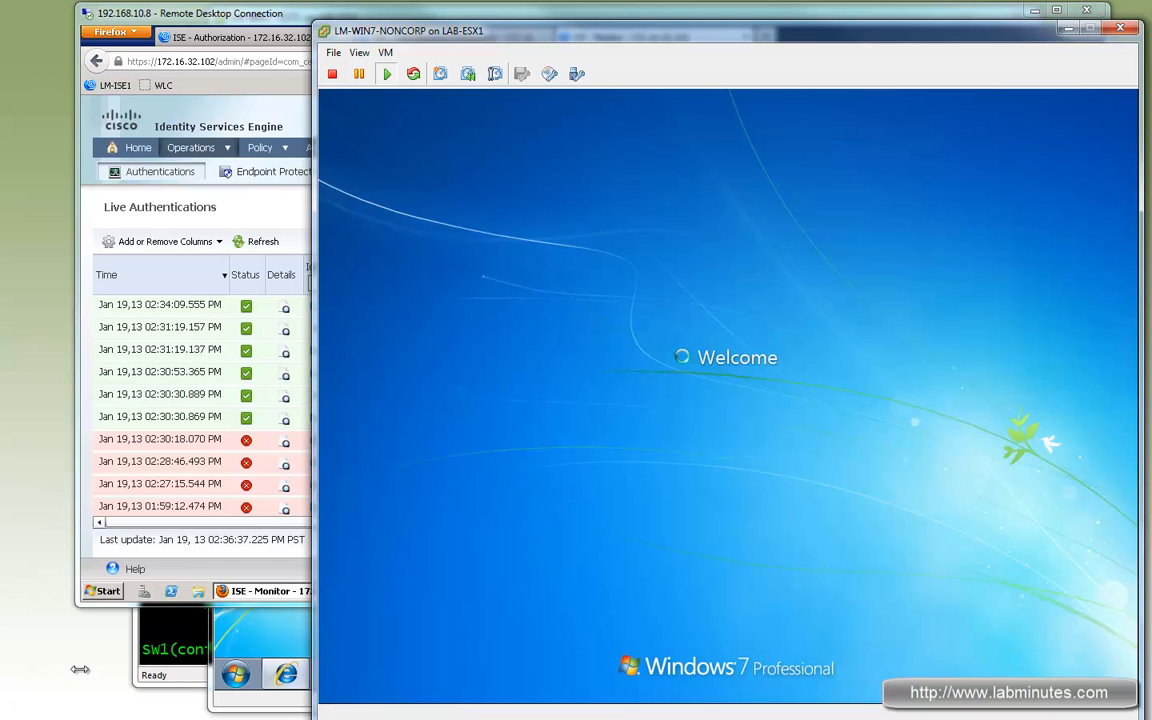
- Run sh authen sess int f1/0/19 in privileged mode on the switch and highlight the session's user name
{"action": "left_click", "coordinate": [173, 645]}
{"action": "left_click", "coordinate": [366, 601]}
{"action": "key", "text": "ctrl+z"}
{"action": "key", "text": "Up"}
{"action": "key", "text": "Up"}
{"action": "key", "text": "Up"}
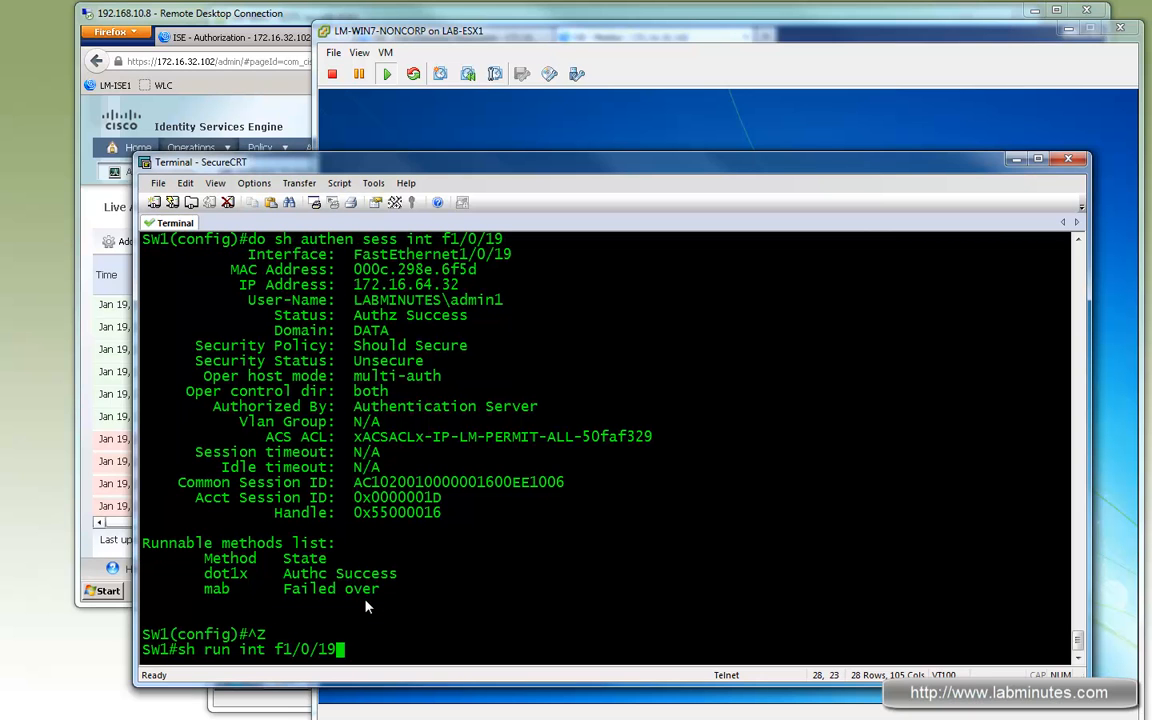
{"action": "key", "text": "Up"}
{"action": "key", "text": "ctrl+u"}
{"action": "type", "text": "sh authen"}
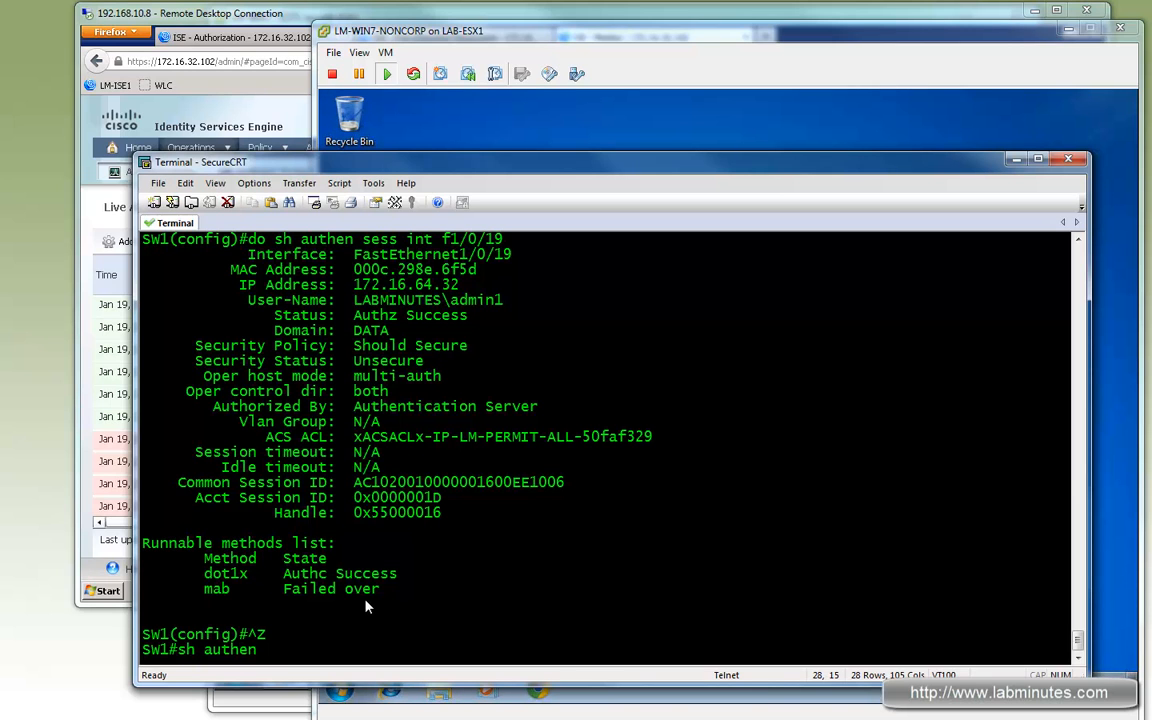
{"action": "type", "text": " sess int"}
{"action": "key", "text": "BackSpace"}
{"action": "key", "text": "BackSpace"}
{"action": "key", "text": "BackSpace"}
{"action": "type", "text": "sess int f1/0/19"}
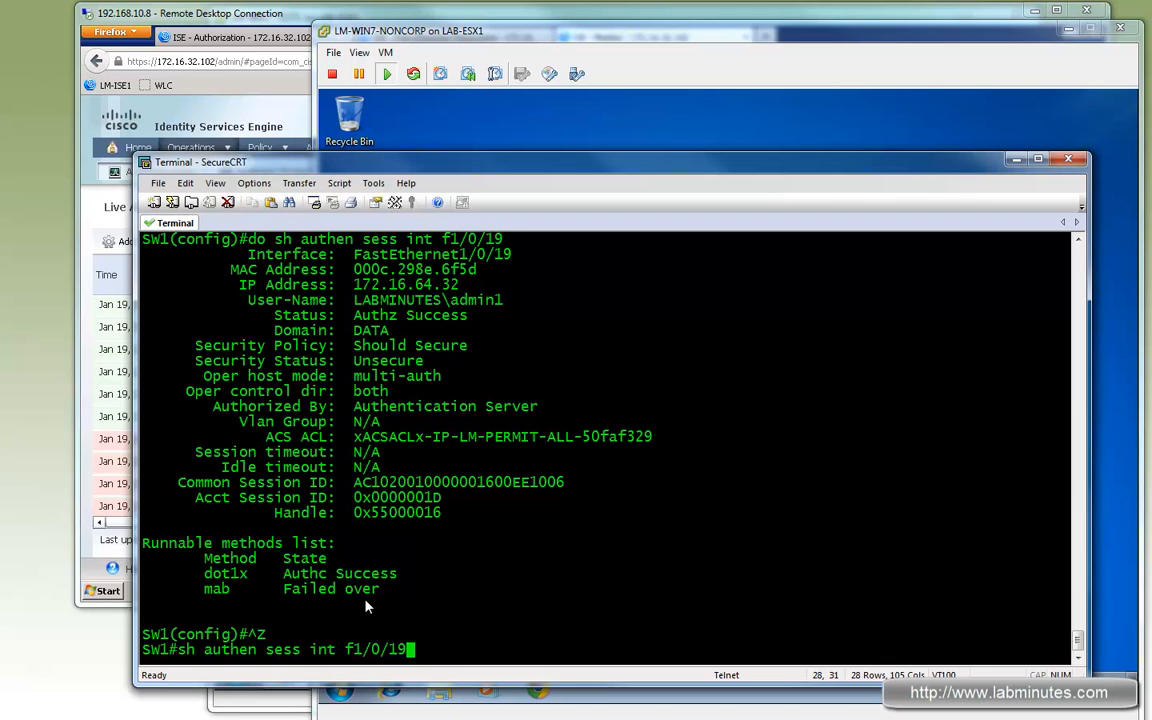
{"action": "key", "text": "Return"}
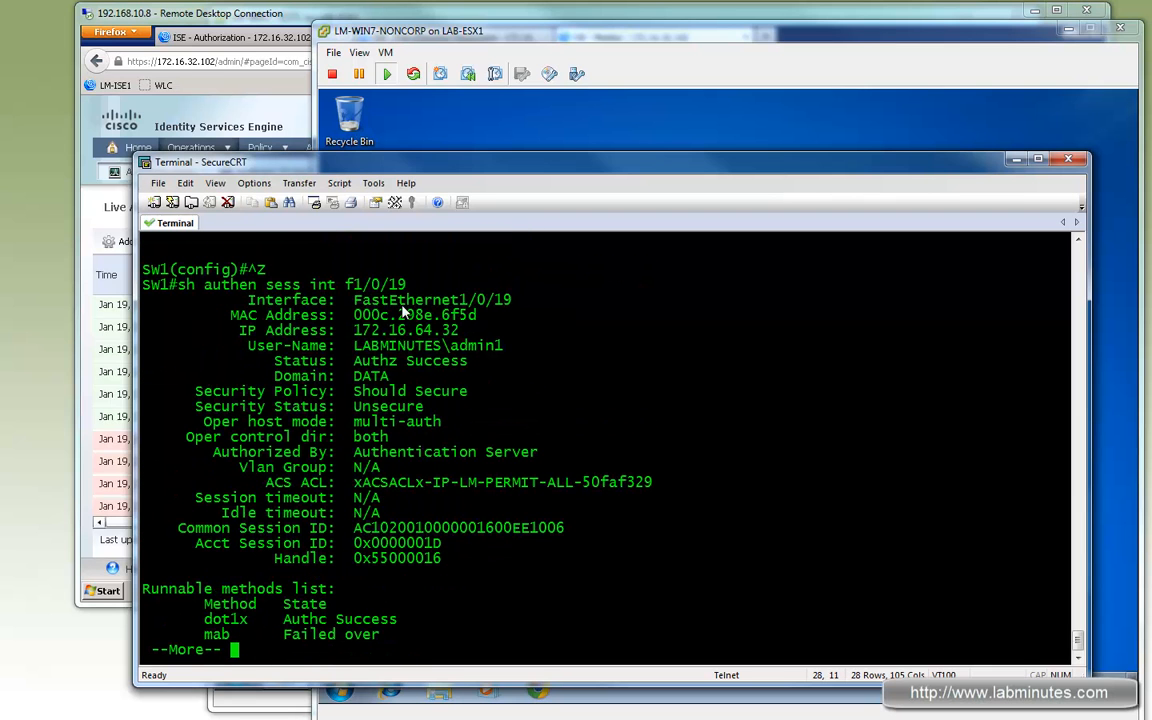
{"action": "left_click_drag", "start_coordinate": [370, 345], "coordinate": [503, 345]}
{"action": "key", "text": "space"}
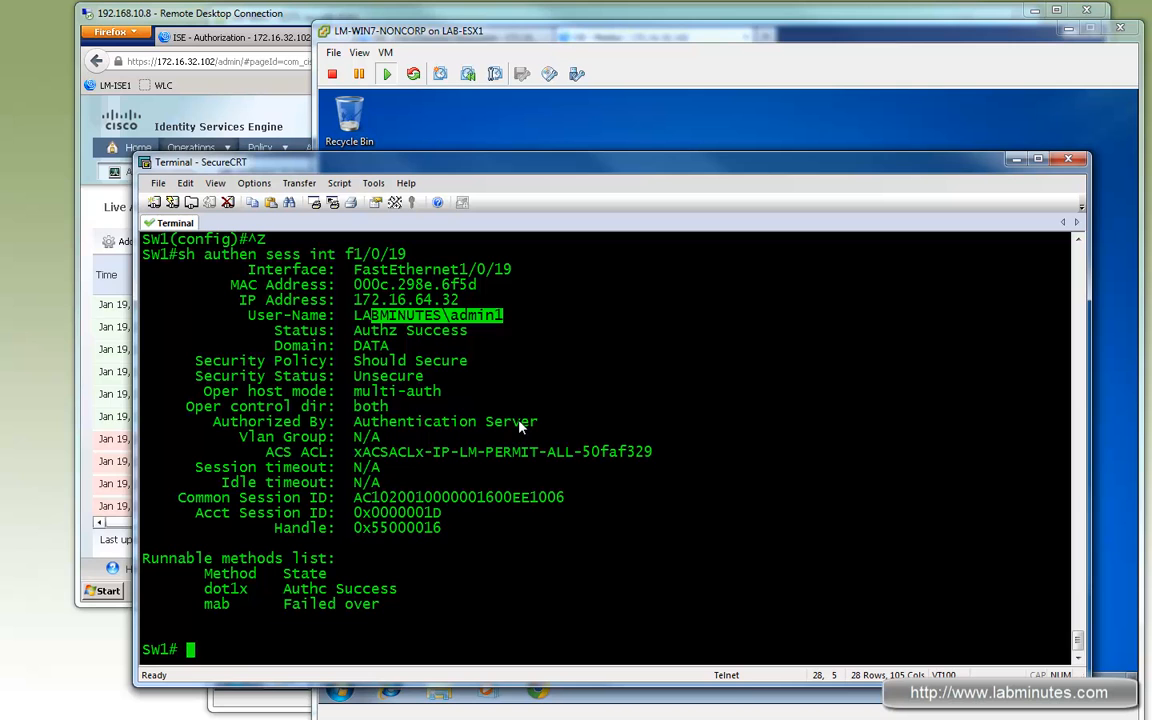
- Open Network Connections on the Windows client and enable the LAB adapter
{"action": "left_click", "coordinate": [726, 41]}
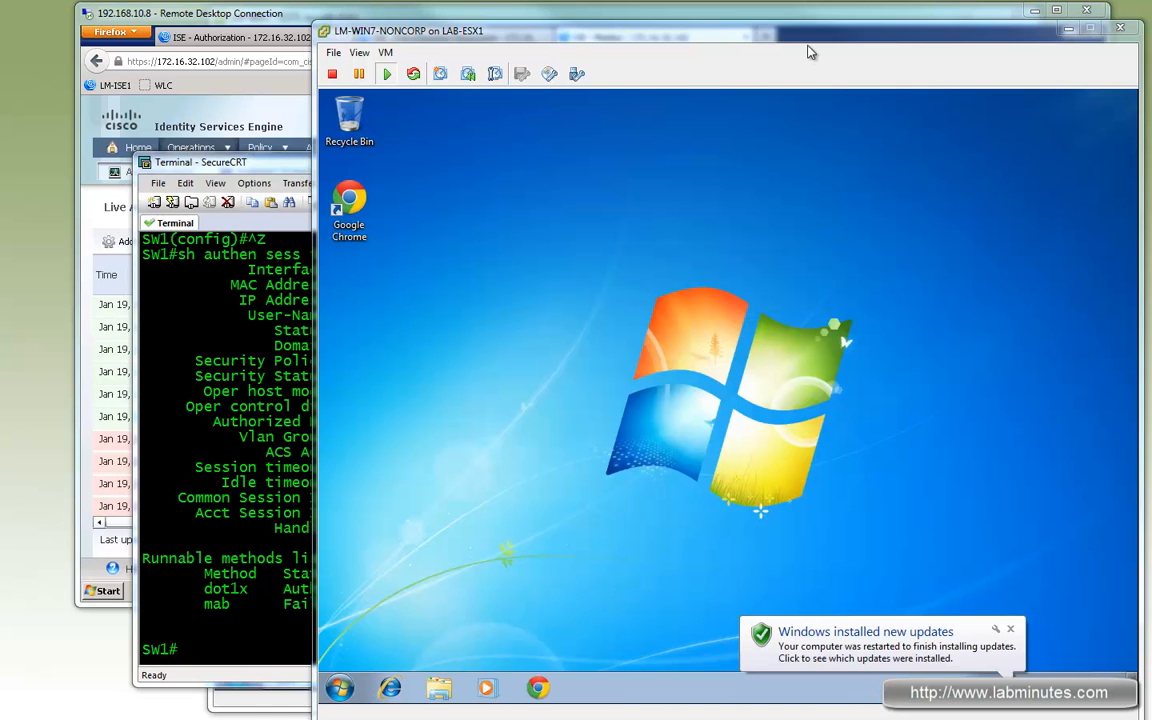
{"action": "left_click", "coordinate": [1012, 628]}
{"action": "left_click", "coordinate": [1045, 688]}
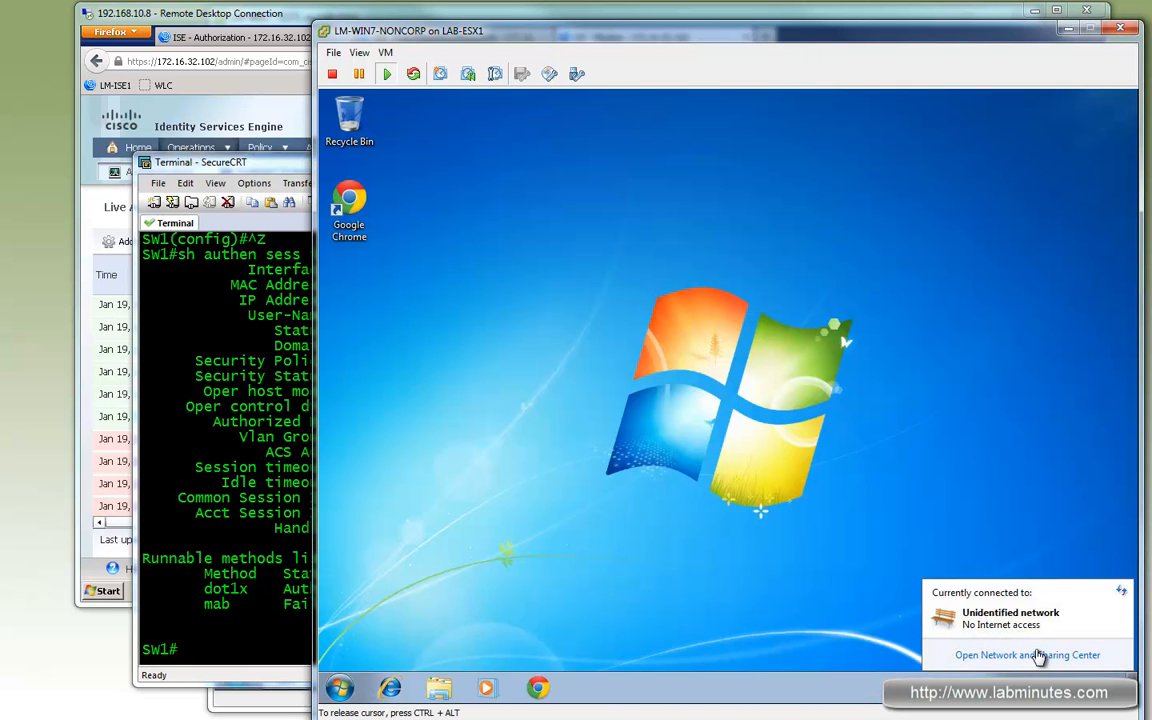
{"action": "key", "text": "ctrl+alt"}
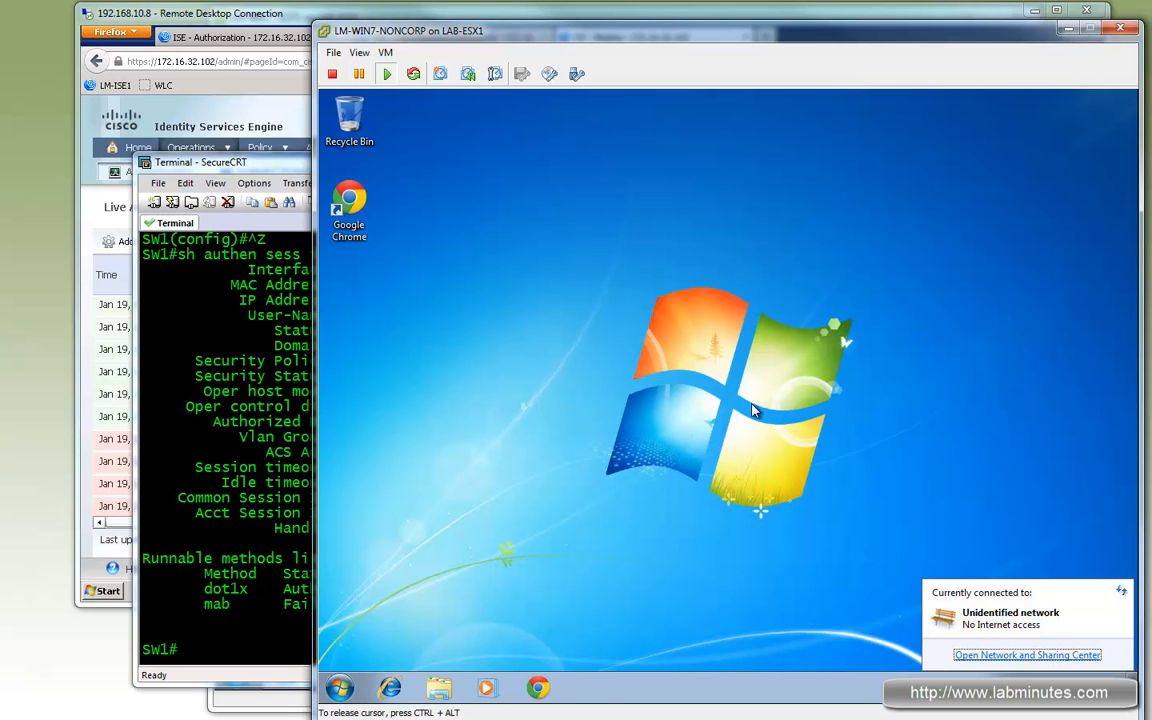
{"action": "left_click", "coordinate": [1027, 655]}
{"action": "left_click", "coordinate": [552, 215]}
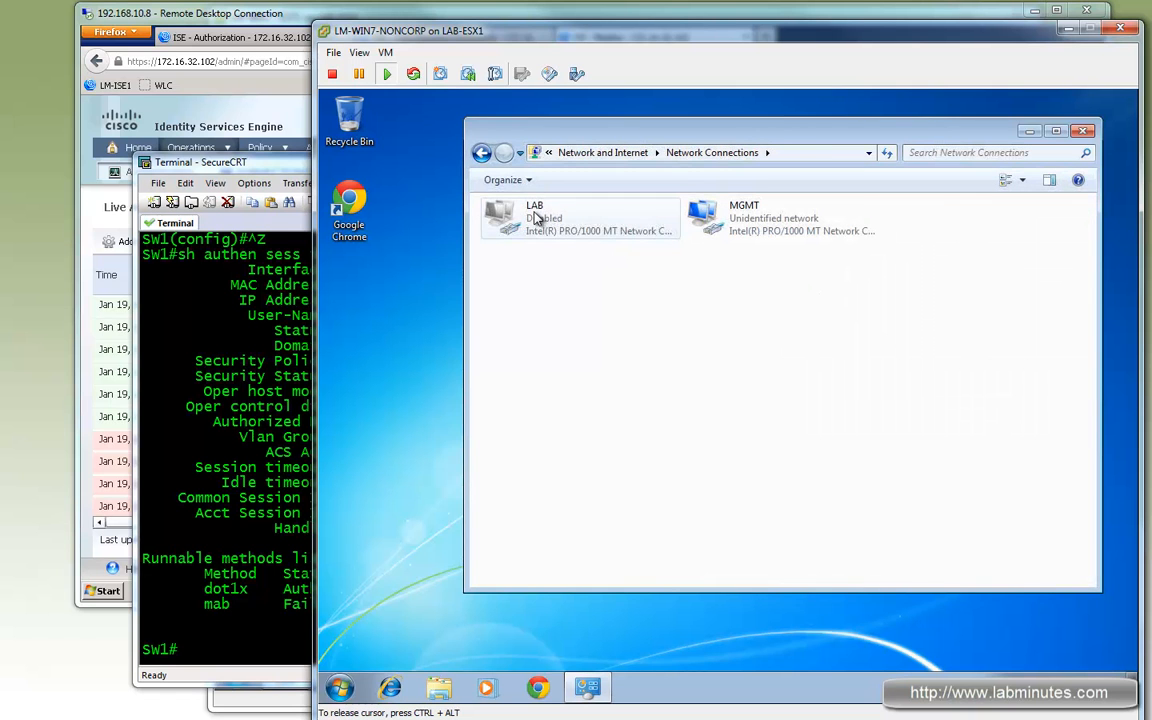
{"action": "right_click", "coordinate": [536, 218]}
{"action": "double_click", "coordinate": [536, 218]}
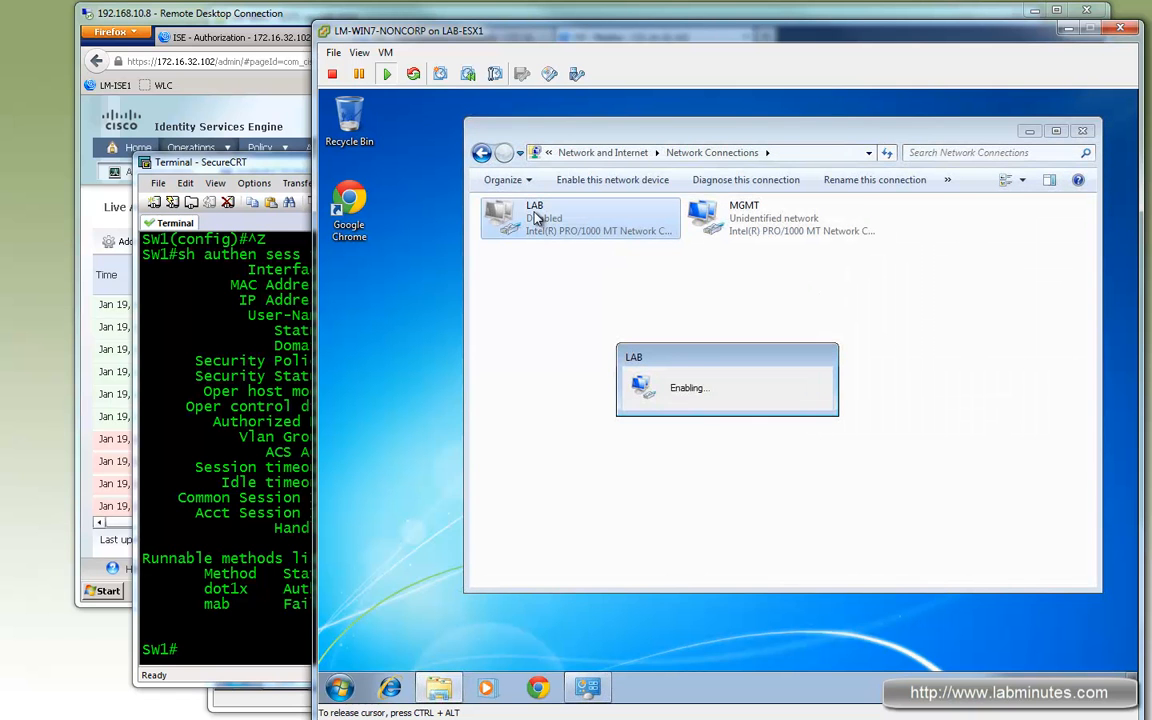
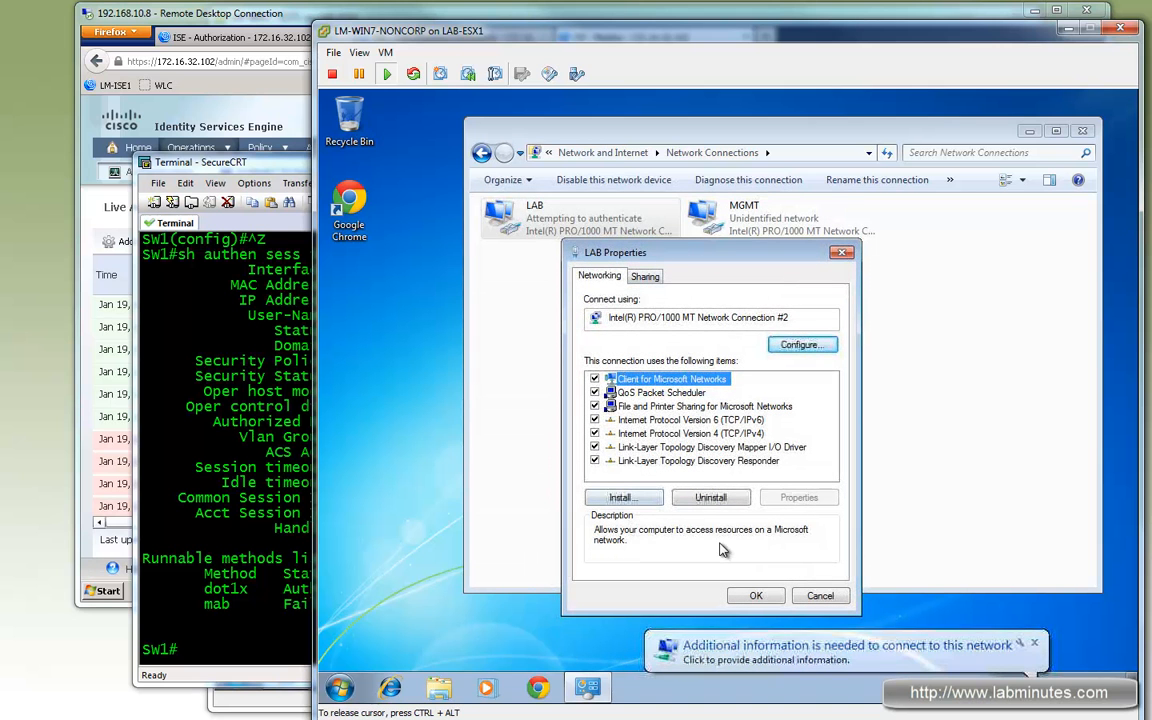
- Inspect the LAB adapter's connection items in its properties and cancel the dialog
{"action": "left_click", "coordinate": [688, 433]}
{"action": "left_click", "coordinate": [688, 419]}
{"action": "left_click", "coordinate": [688, 433]}
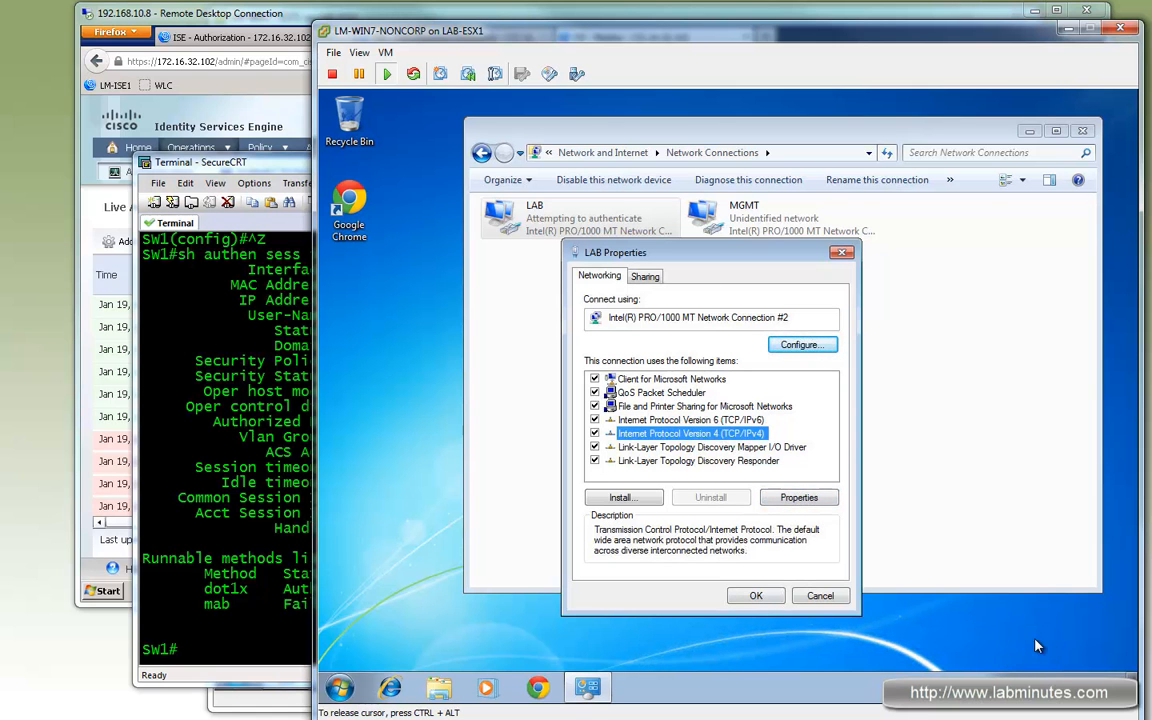
{"action": "left_click", "coordinate": [1029, 688]}
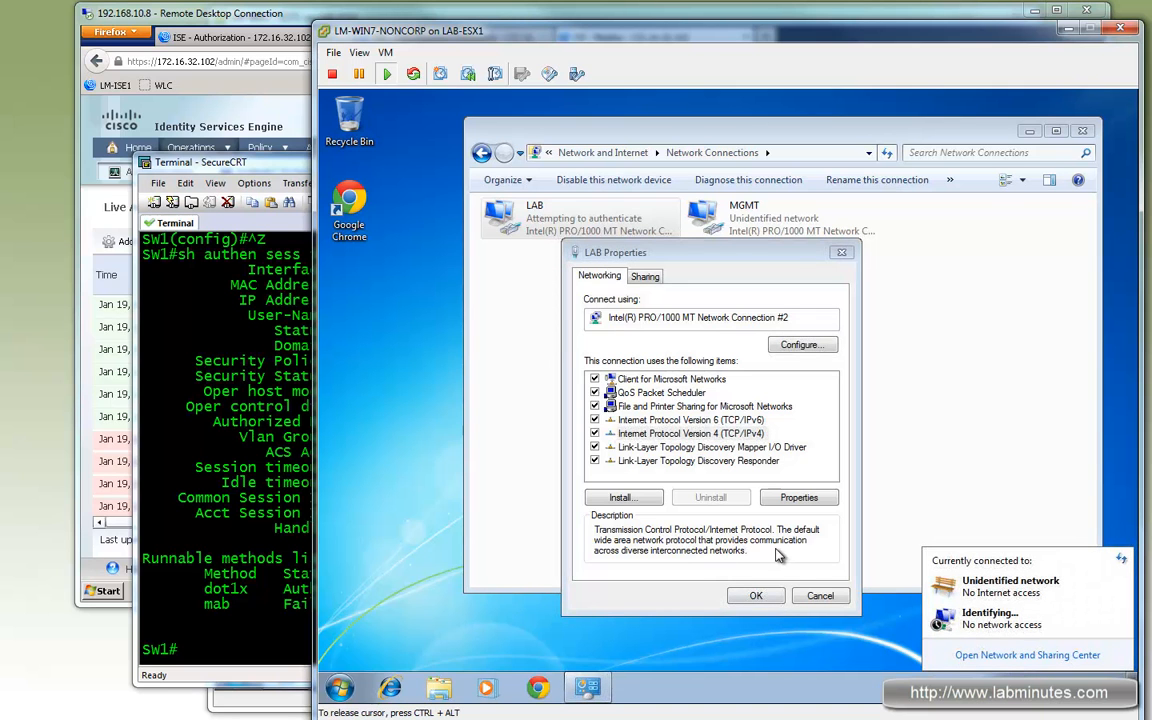
{"action": "left_click", "coordinate": [705, 500]}
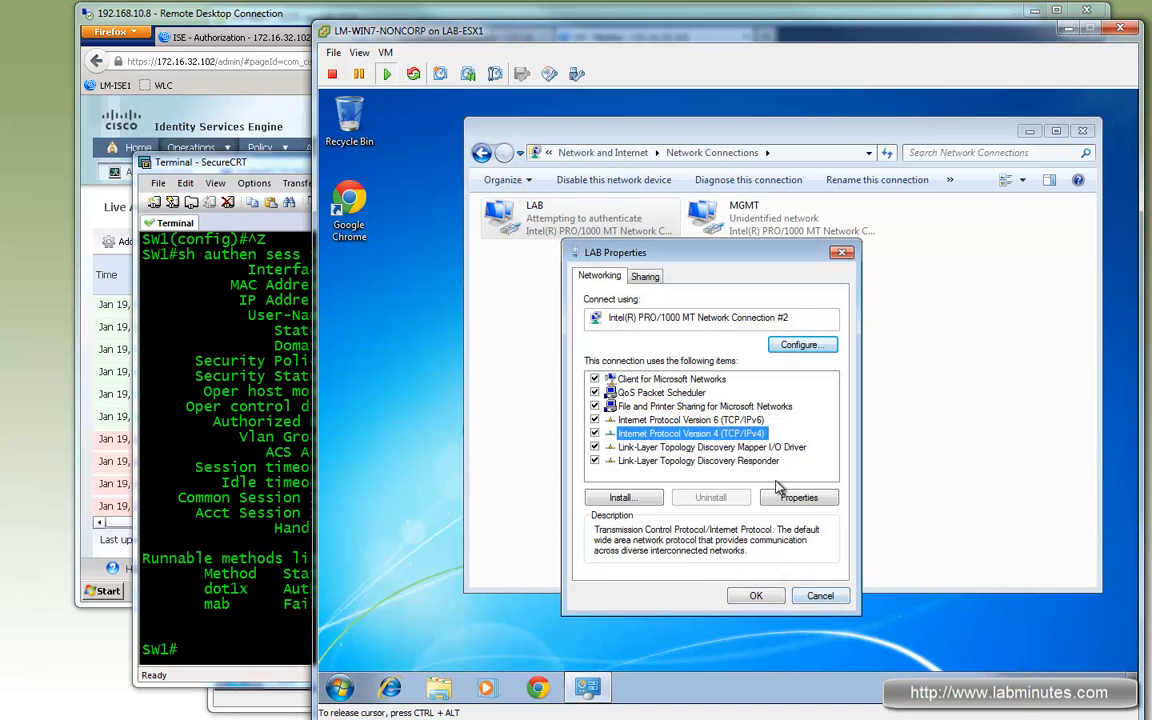
{"action": "left_click", "coordinate": [820, 596]}
- Disable and re-enable the LAB adapter, then refresh the ISE Live Authentications list
{"action": "right_click", "coordinate": [573, 218]}
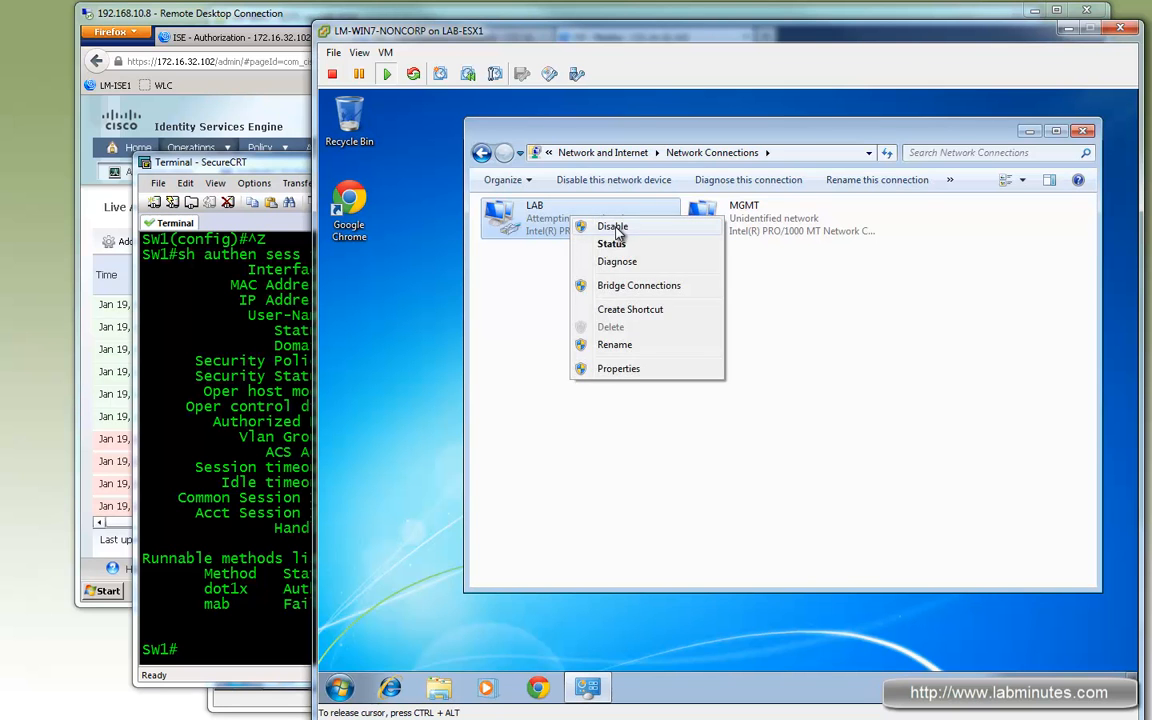
{"action": "left_click", "coordinate": [615, 228]}
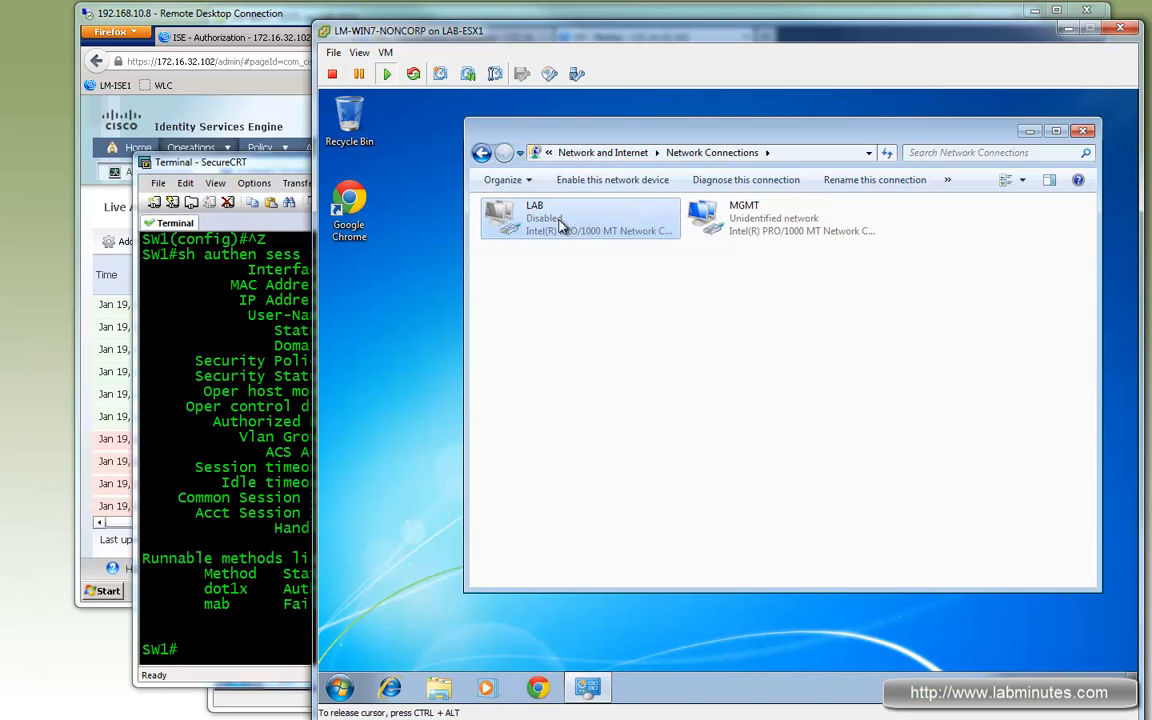
{"action": "right_click", "coordinate": [561, 222]}
{"action": "left_click", "coordinate": [599, 230]}
{"action": "left_click", "coordinate": [277, 30]}
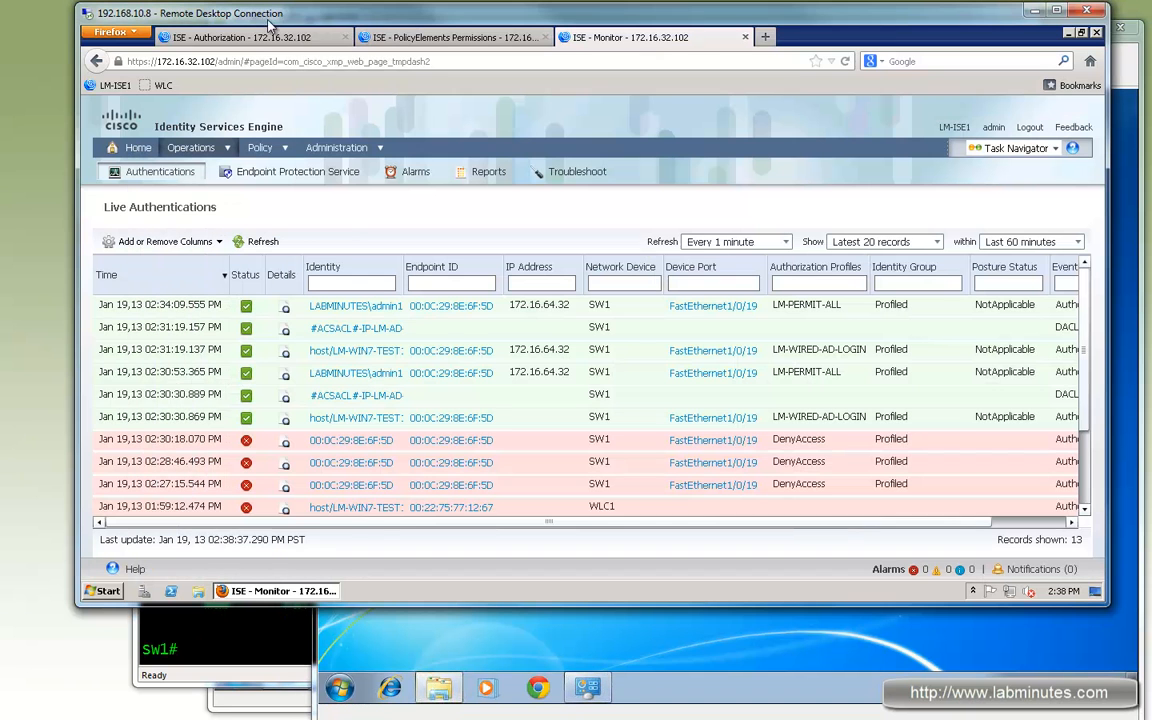
{"action": "left_click", "coordinate": [263, 241]}
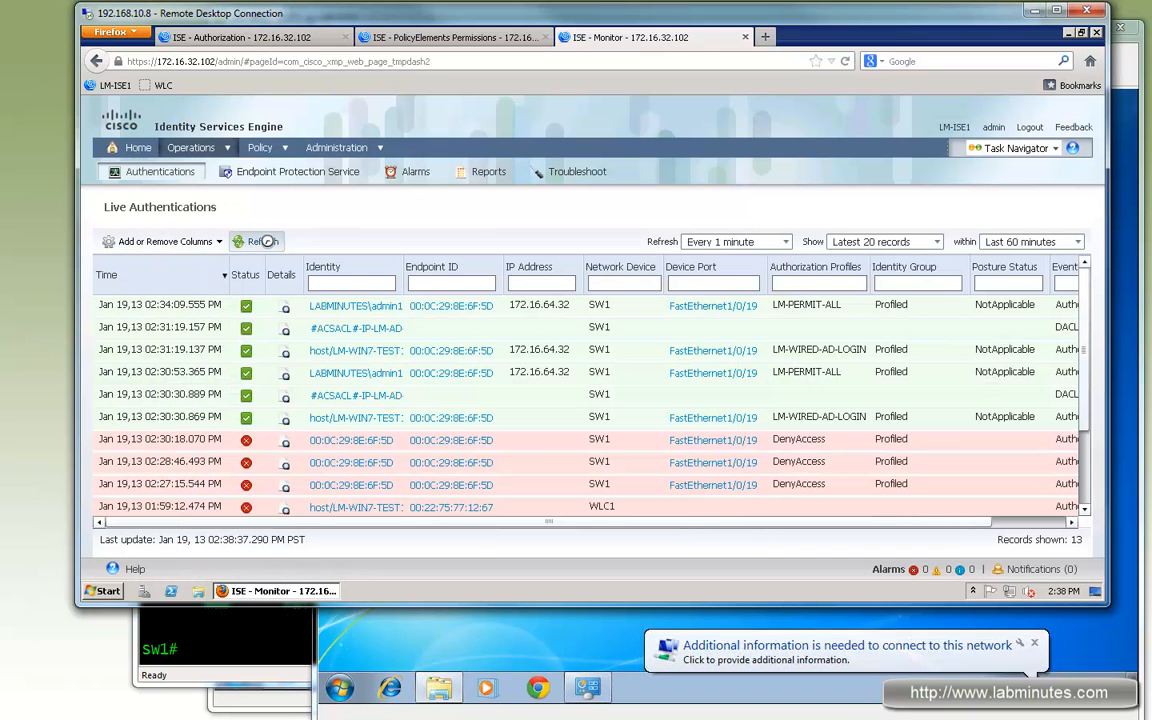
- Answer the network authentication prompt with user name labminutes\admin1 and the account password
{"action": "left_click", "coordinate": [861, 651]}
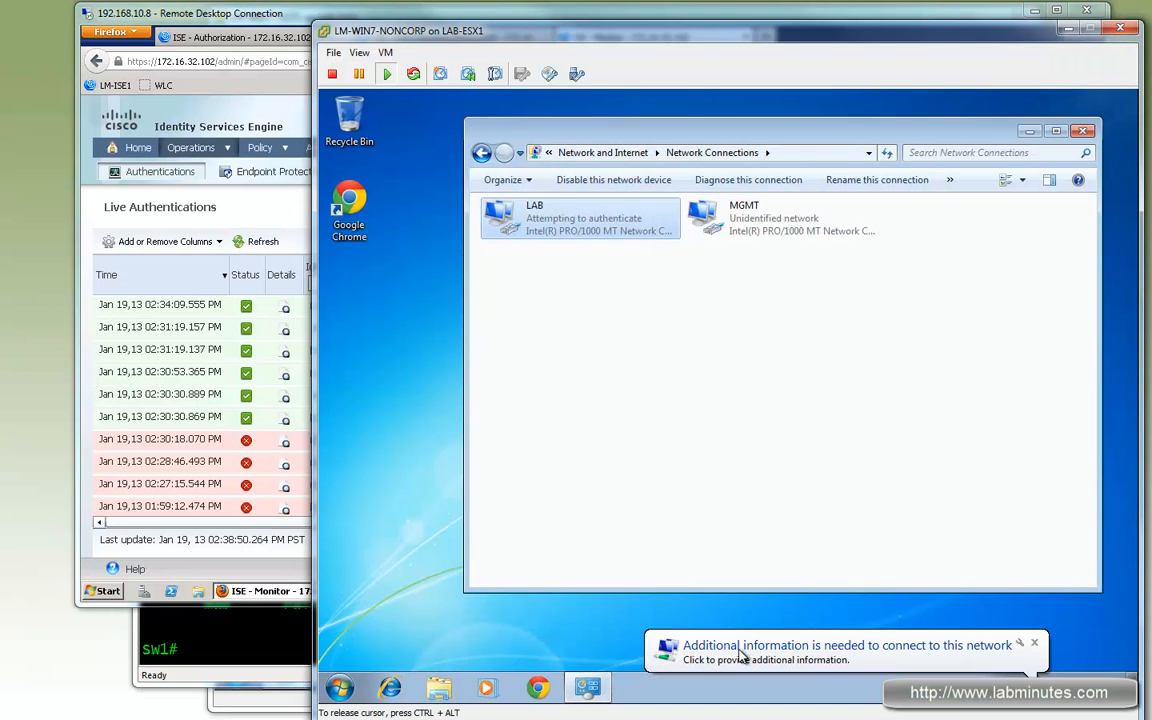
{"action": "left_click", "coordinate": [803, 665]}
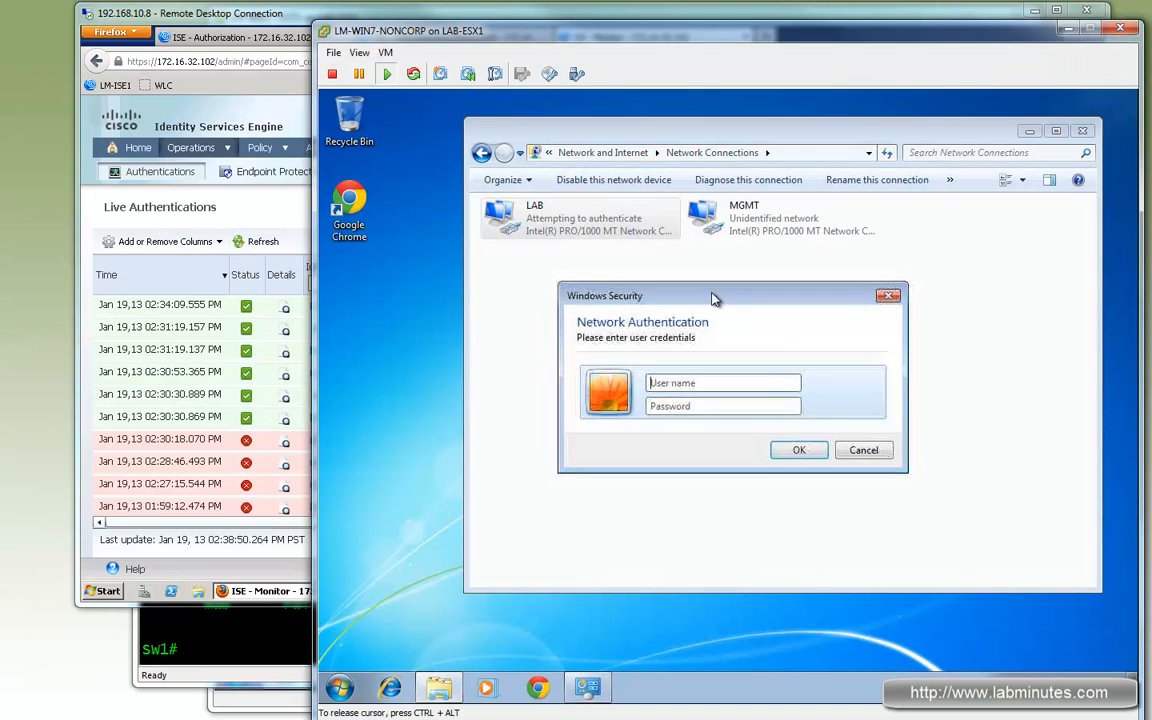
{"action": "left_click", "coordinate": [711, 383]}
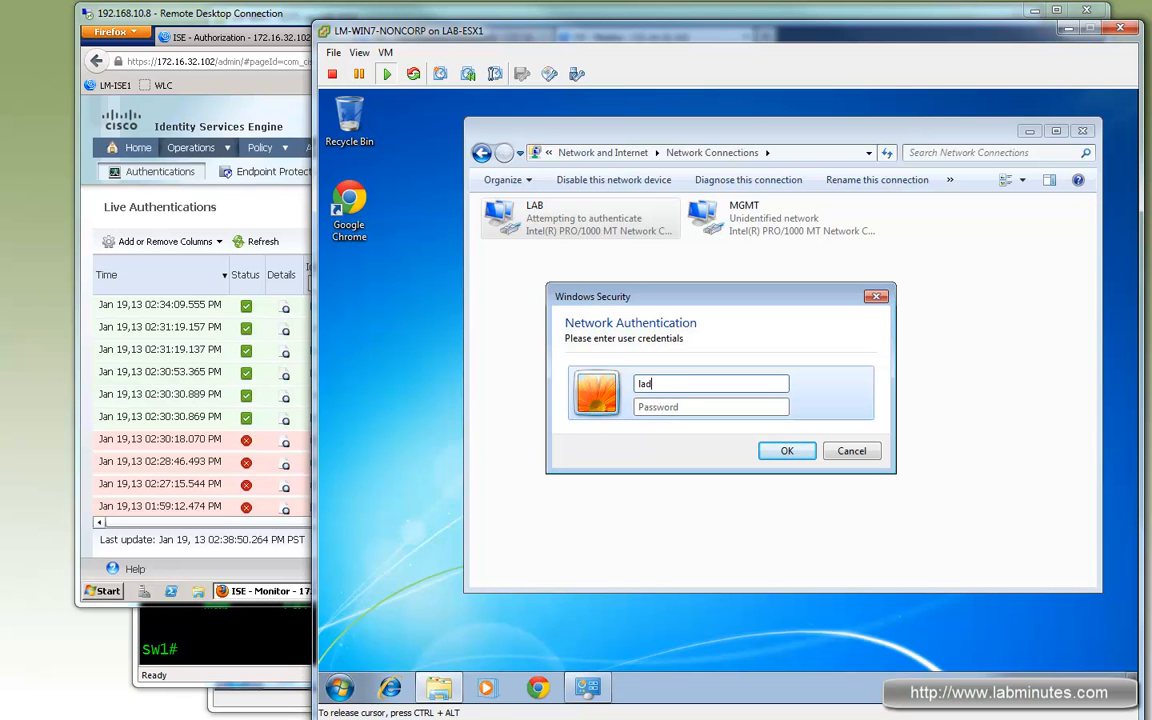
{"action": "type", "text": "tes\\admin1"}
{"action": "key", "text": "Tab"}
{"action": "type", "text": "•••••"}
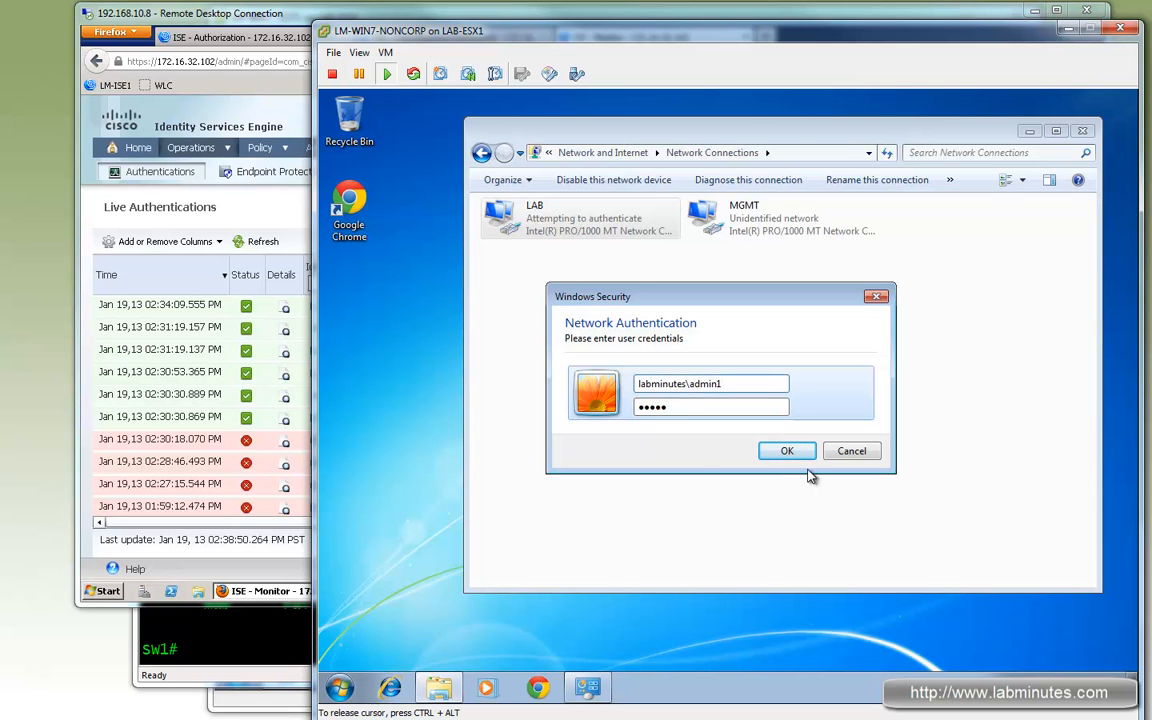
{"action": "left_click", "coordinate": [780, 447]}
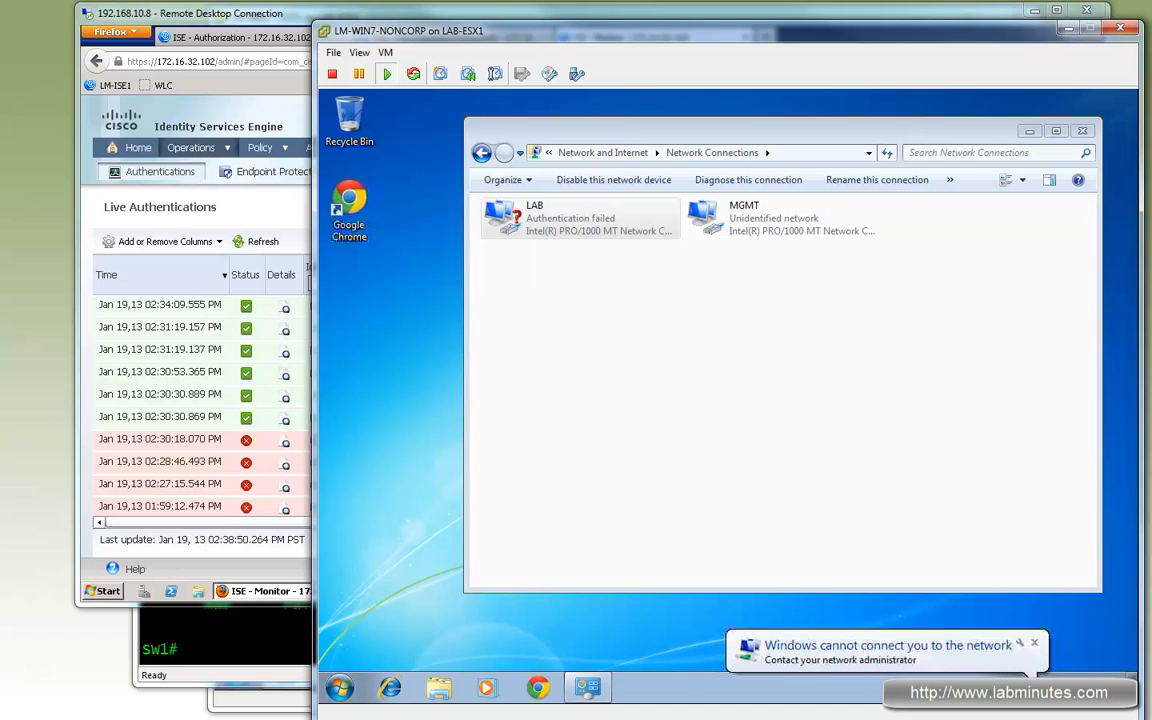
- Refresh Live Authentications and open the details of the newest failed labminutes\admin1 entry
{"action": "left_click", "coordinate": [258, 200]}
{"action": "left_click", "coordinate": [263, 242]}
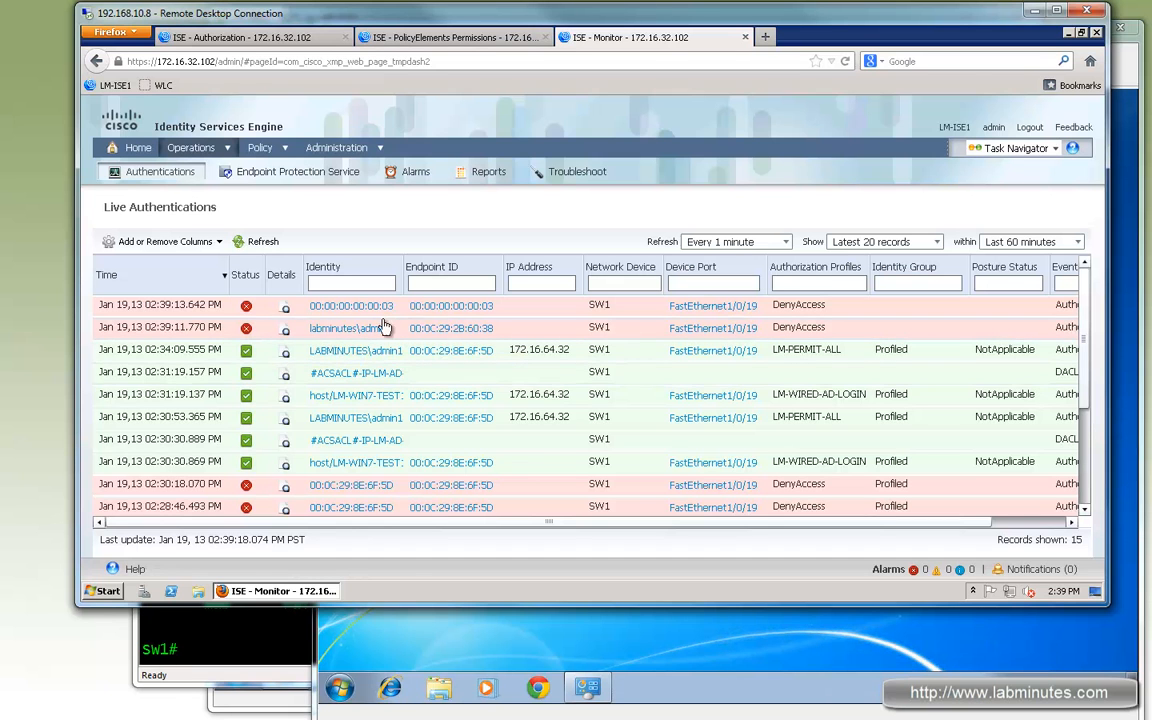
{"action": "left_click", "coordinate": [286, 336]}
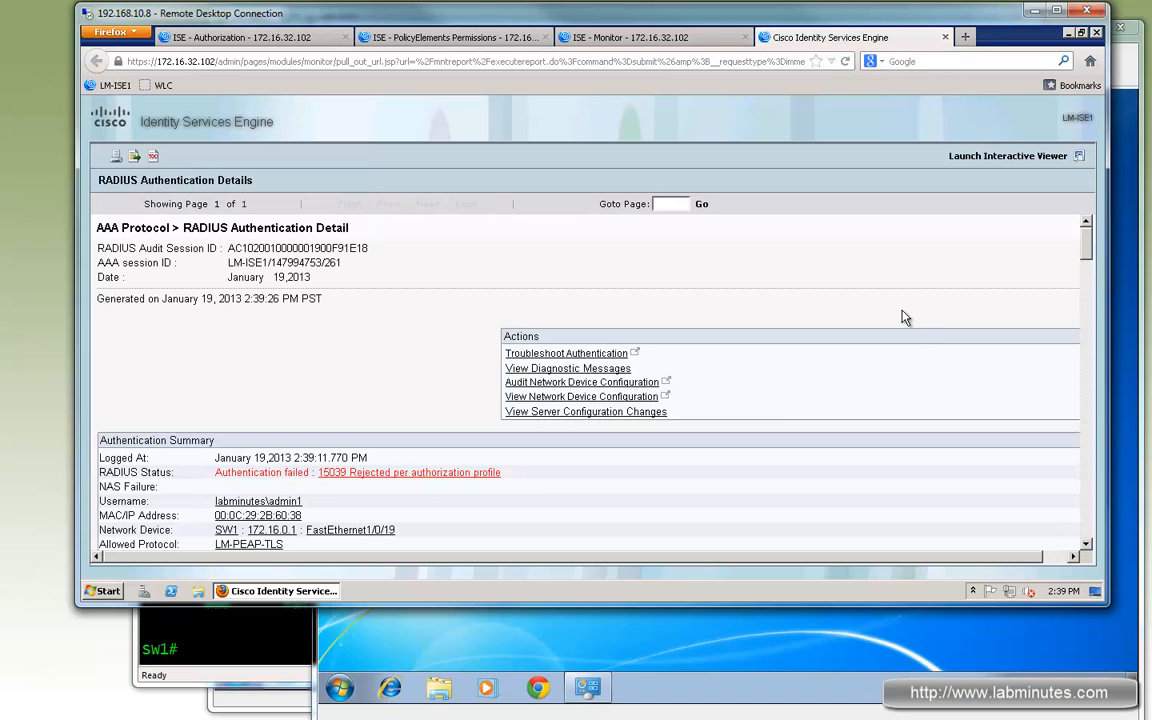
- Examine the authentication steps for the identity store, machine authentication check and selected authorization profile
{"action": "scroll", "coordinate": [892, 396], "scroll_direction": "down", "scroll_amount": 3}
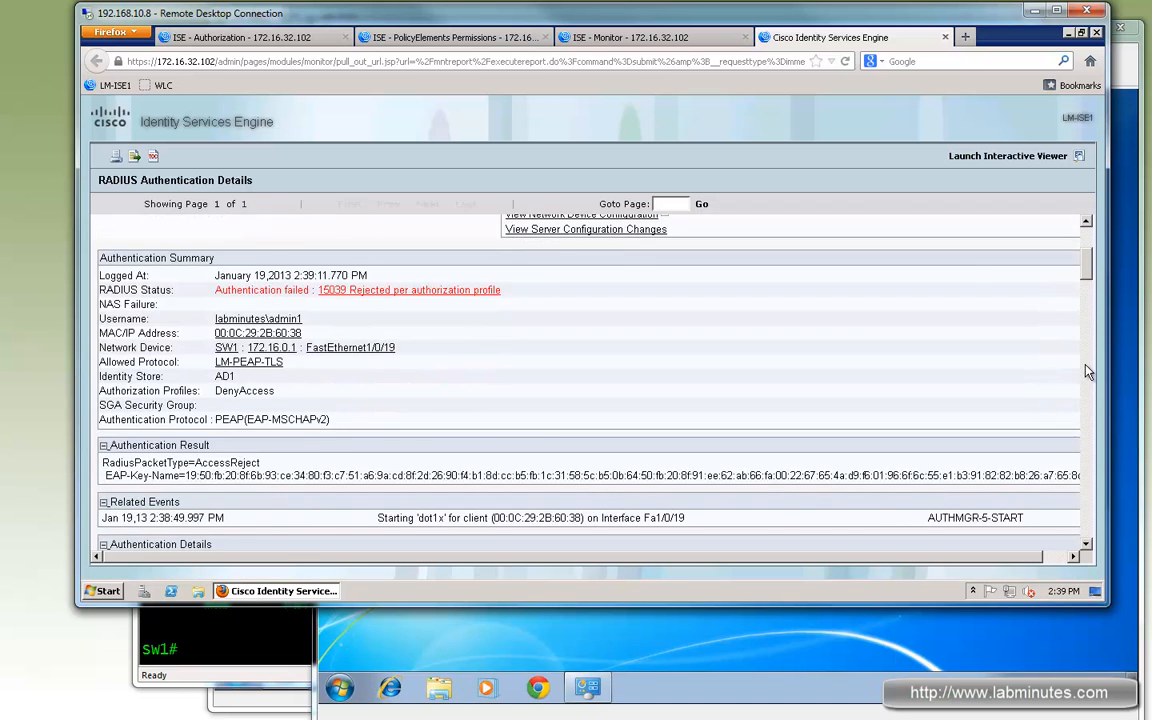
{"action": "scroll", "coordinate": [1088, 372], "scroll_direction": "down", "scroll_amount": 20}
{"action": "scroll", "coordinate": [1066, 488], "scroll_direction": "down", "scroll_amount": 5}
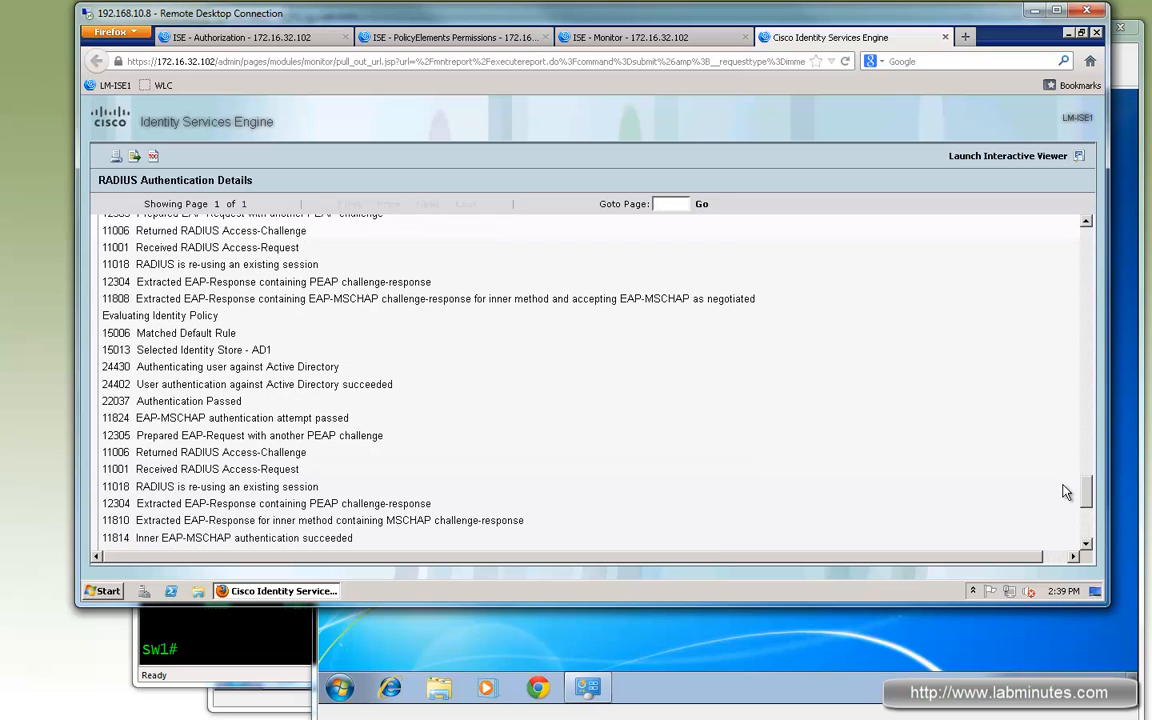
{"action": "scroll", "coordinate": [95, 391], "scroll_direction": "down", "scroll_amount": 1}
{"action": "left_click_drag", "start_coordinate": [236, 326], "coordinate": [271, 343]}
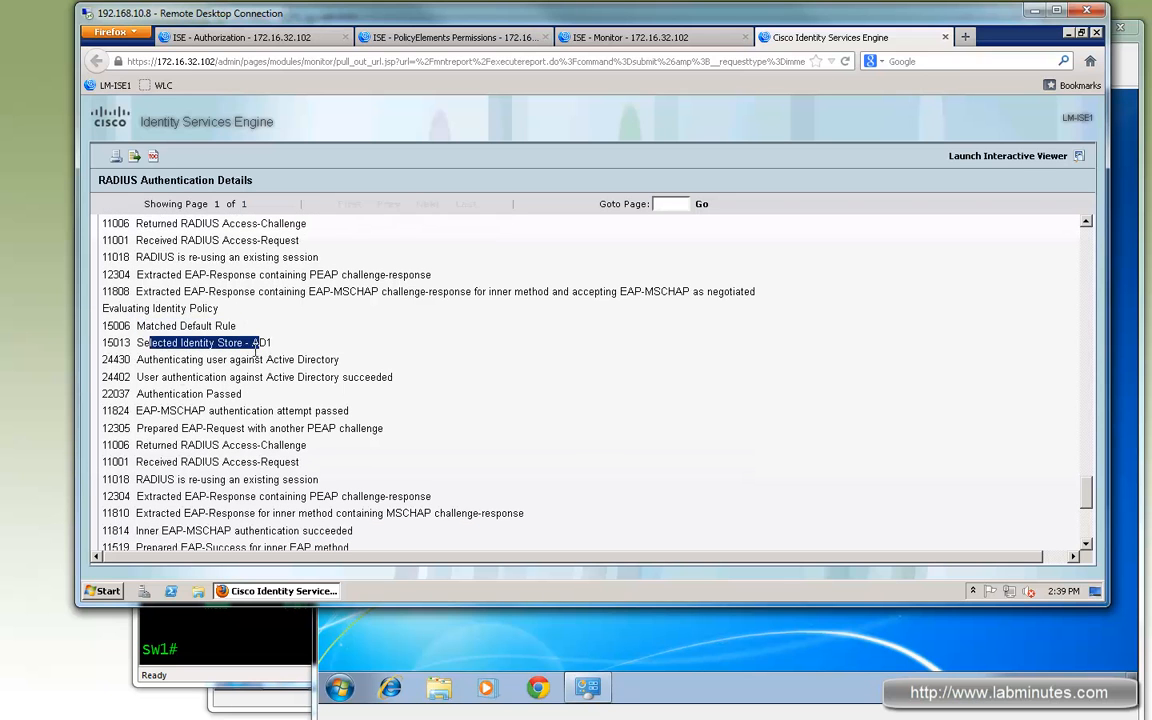
{"action": "left_click_drag", "start_coordinate": [152, 360], "coordinate": [316, 361]}
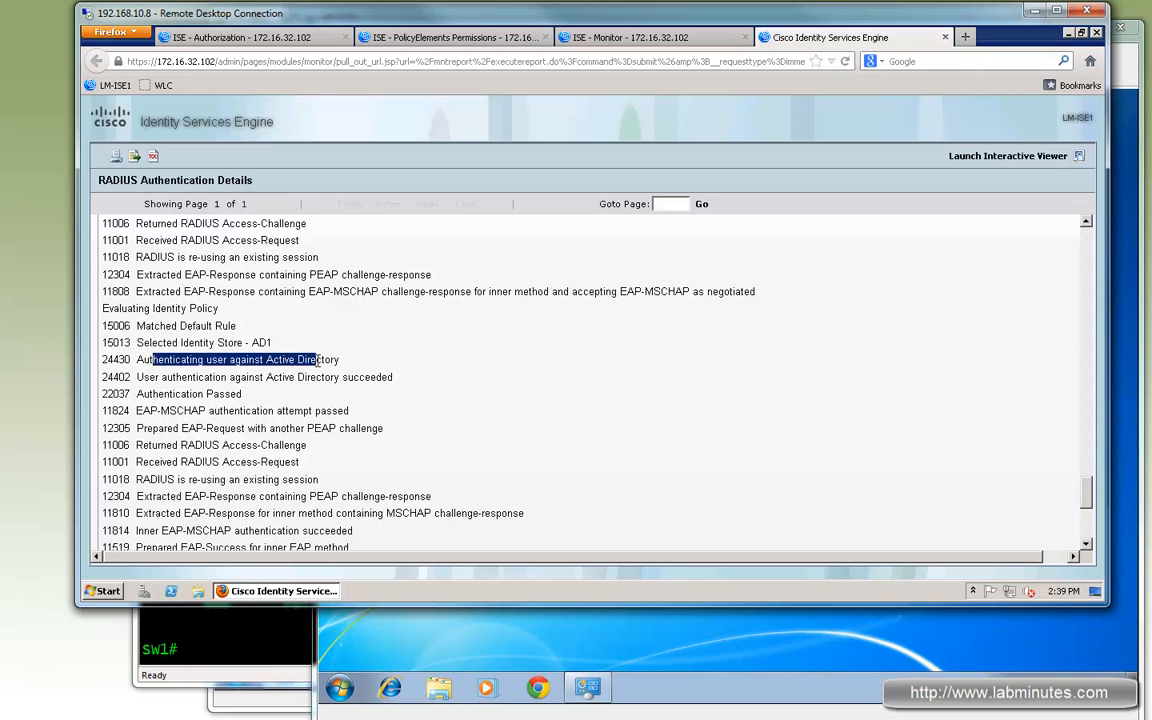
{"action": "left_click_drag", "start_coordinate": [142, 394], "coordinate": [240, 394]}
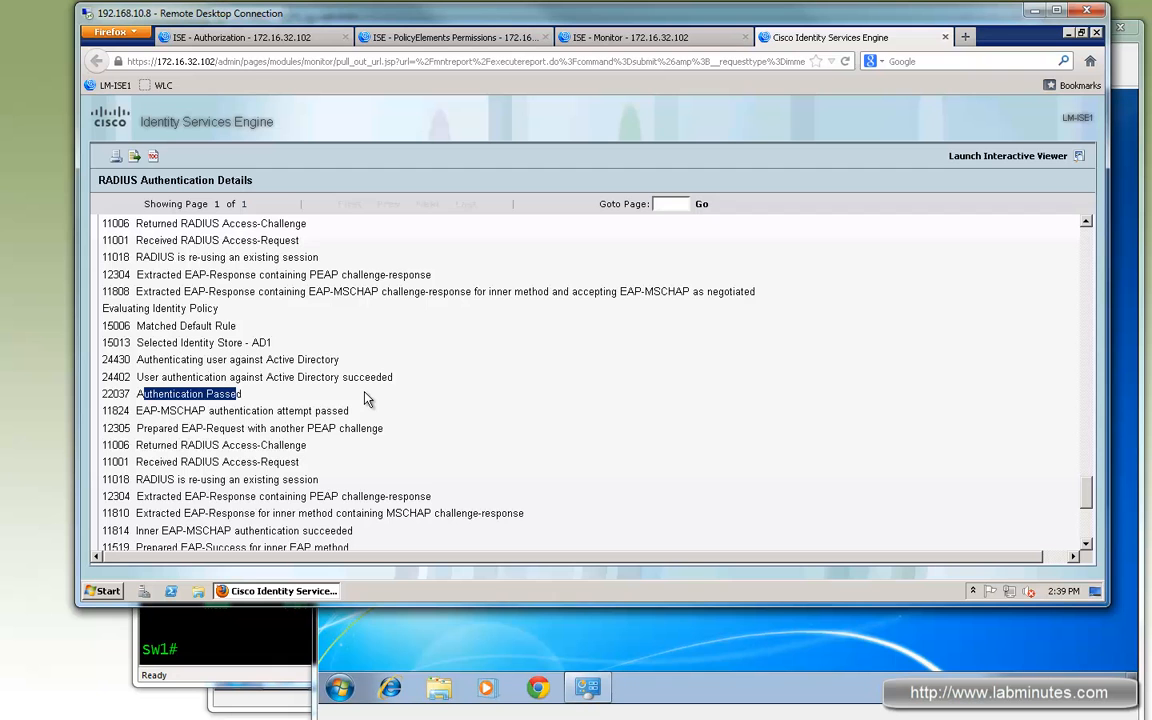
{"action": "scroll", "coordinate": [366, 398], "scroll_direction": "down", "scroll_amount": 4}
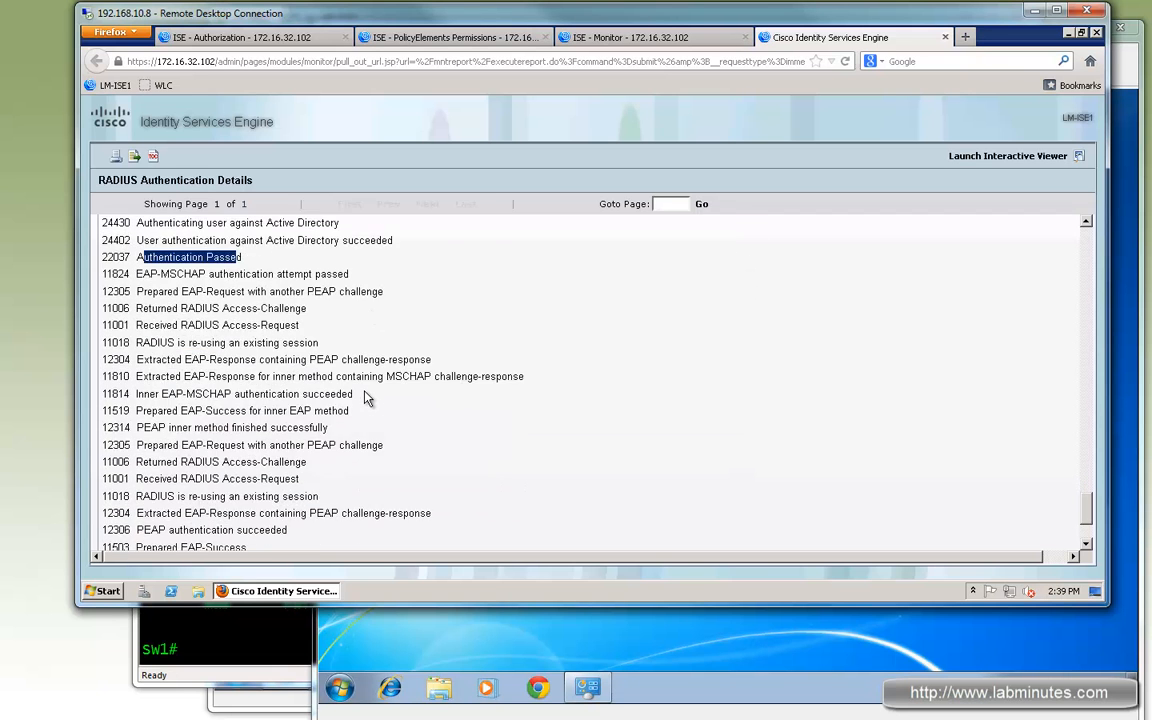
{"action": "scroll", "coordinate": [279, 418], "scroll_direction": "down", "scroll_amount": 1}
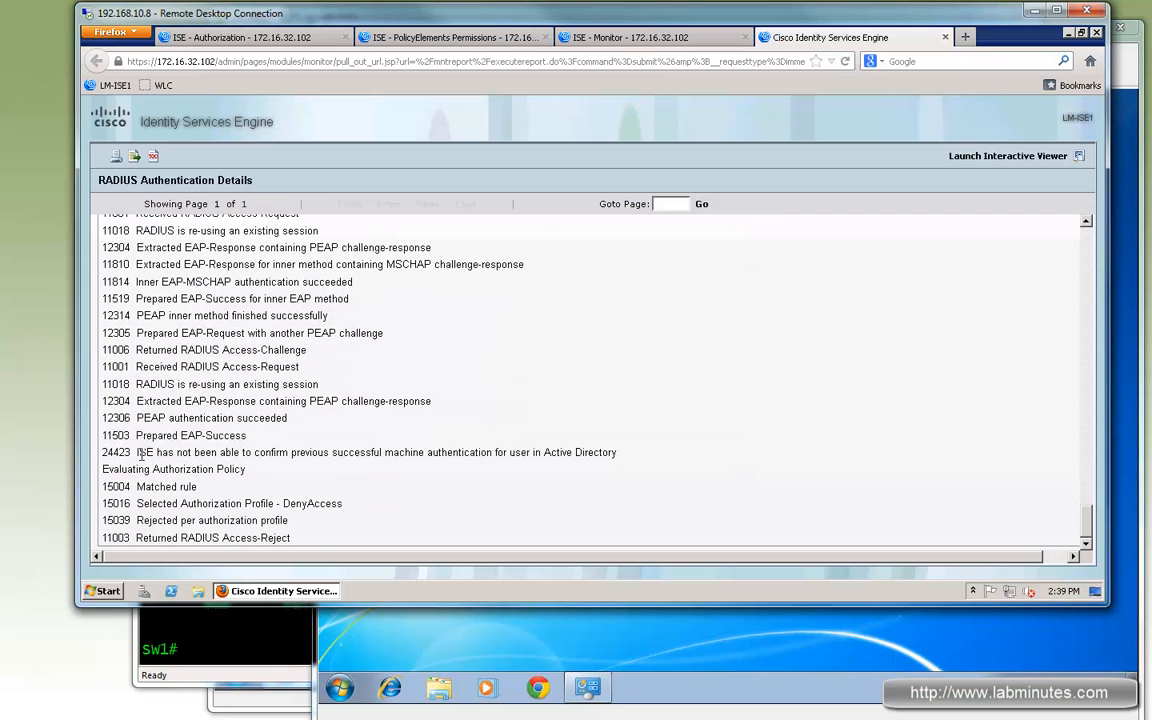
{"action": "left_click_drag", "start_coordinate": [138, 452], "coordinate": [276, 452]}
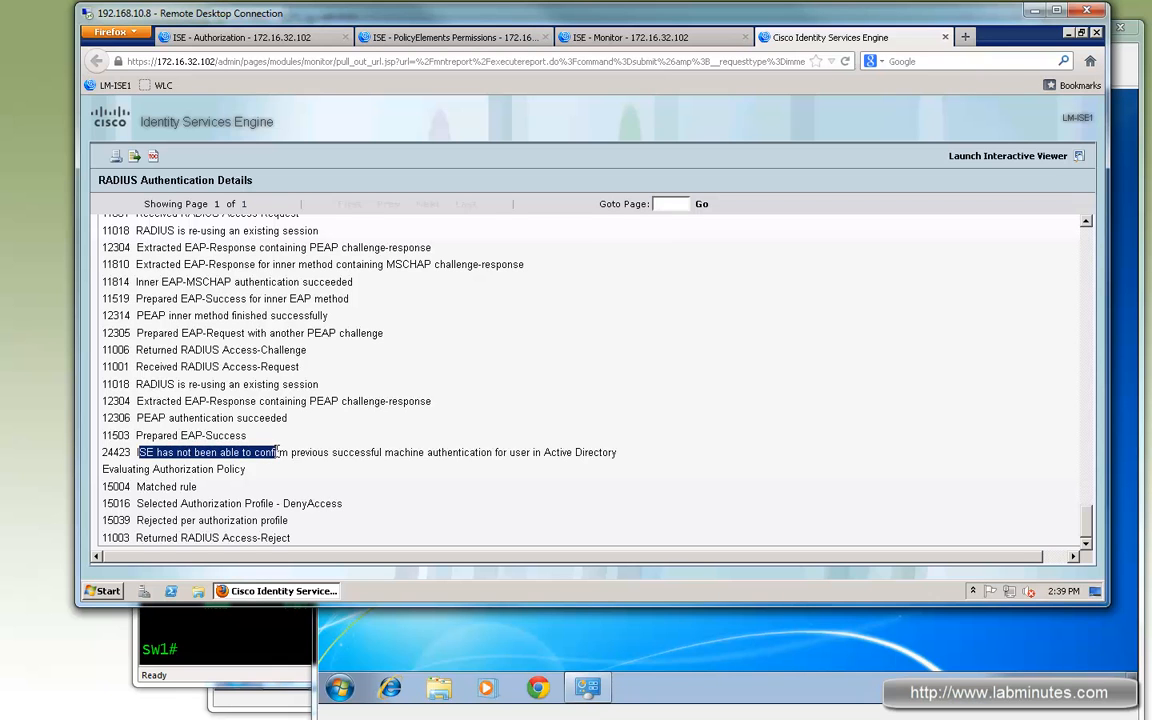
{"action": "left_click_drag", "start_coordinate": [360, 455], "coordinate": [333, 456]}
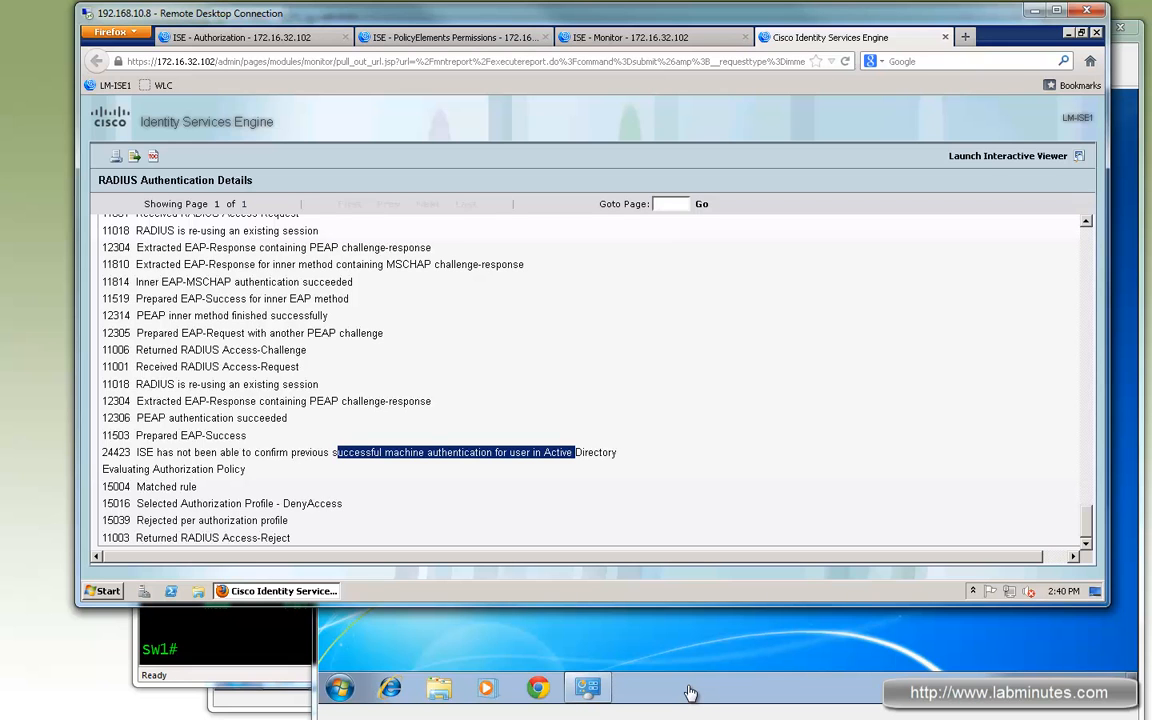
{"action": "left_click", "coordinate": [218, 455]}
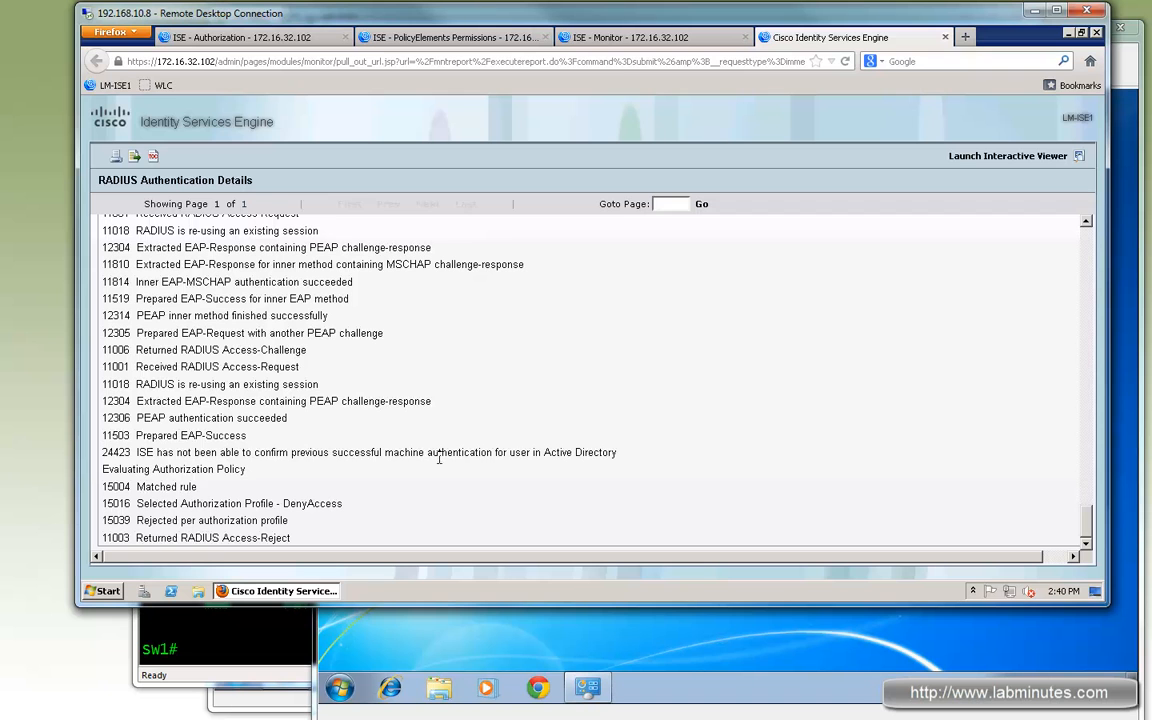
{"action": "left_click_drag", "start_coordinate": [438, 458], "coordinate": [481, 456]}
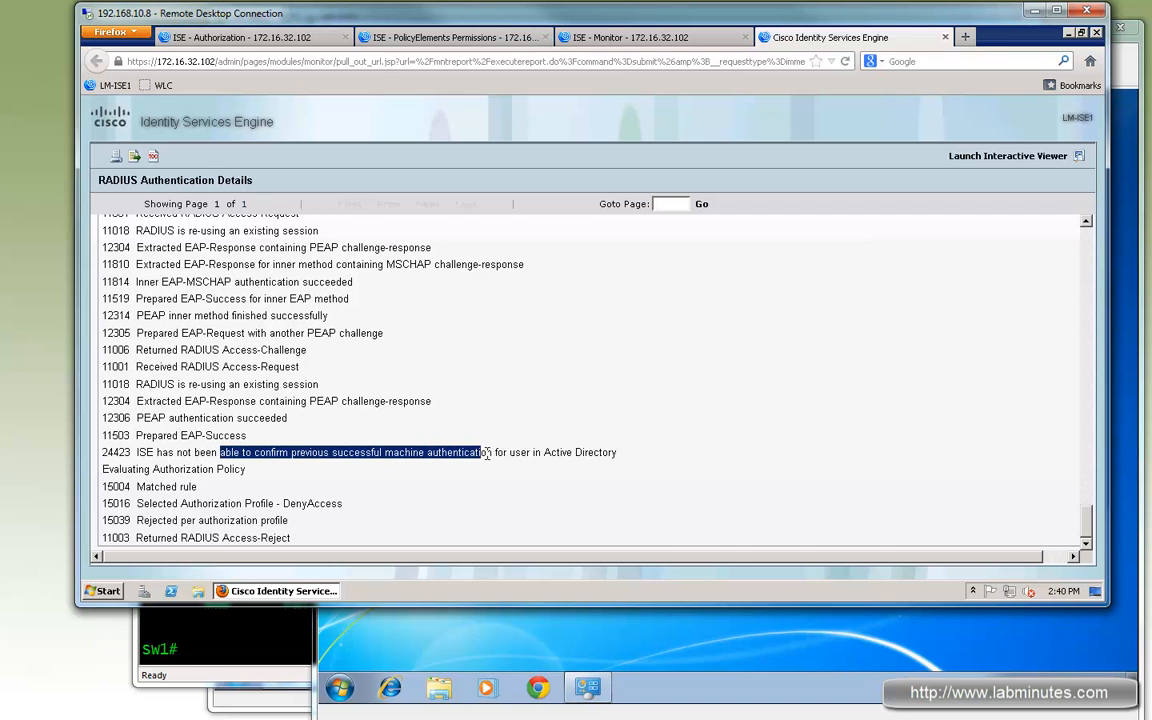
- Rerun the show authentication session command for f1/0/19 in the switch terminal
{"action": "left_click", "coordinate": [271, 633]}
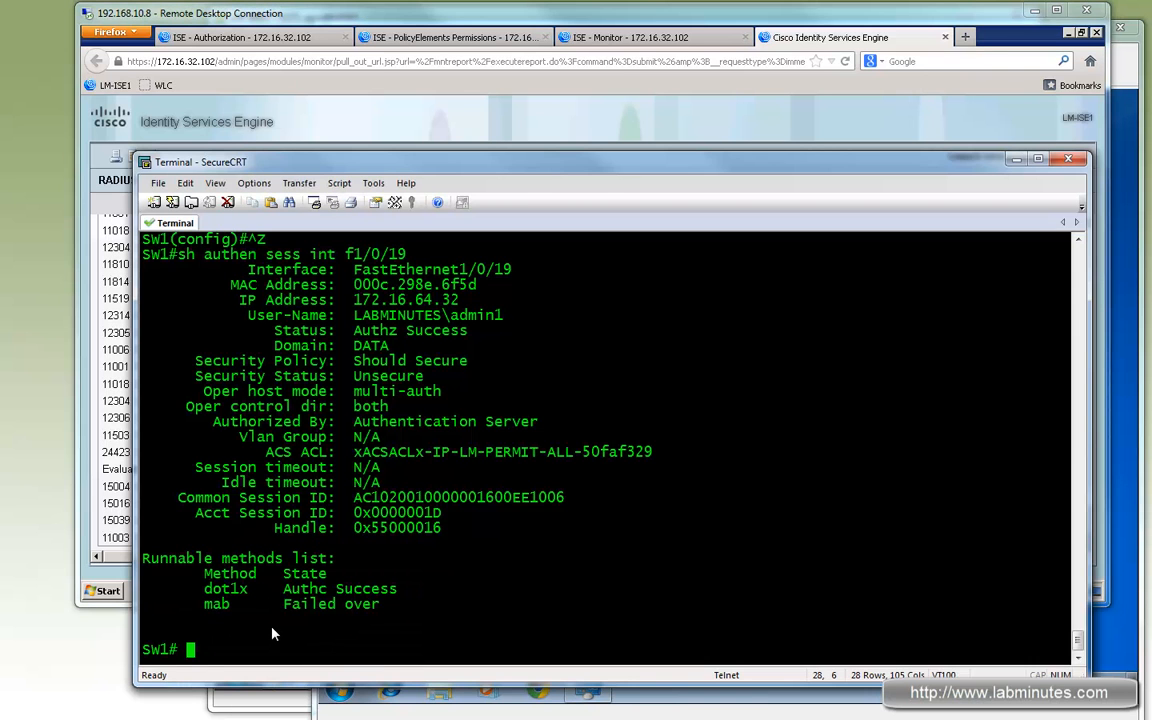
{"action": "key", "text": "Up"}
{"action": "key", "text": "Return"}
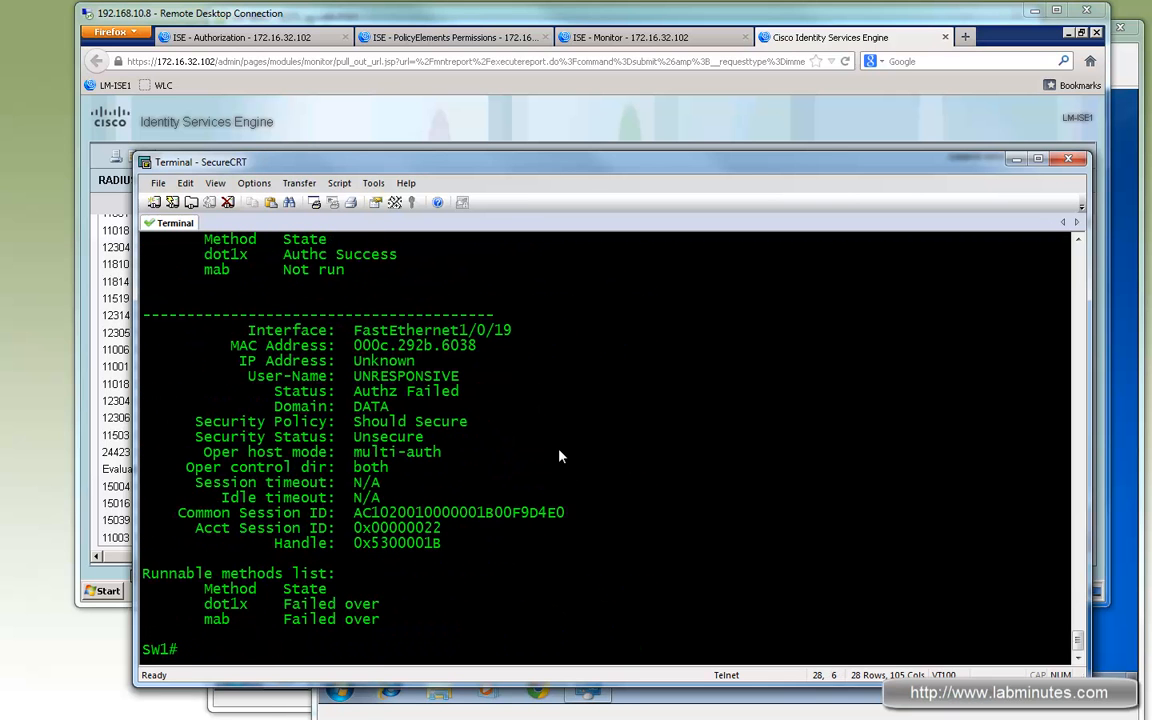
- Examine both sessions on f1/0/19, highlighting their methods, MAC address, host mode and status fields
{"action": "scroll", "coordinate": [521, 465], "scroll_direction": "up", "scroll_amount": 2}
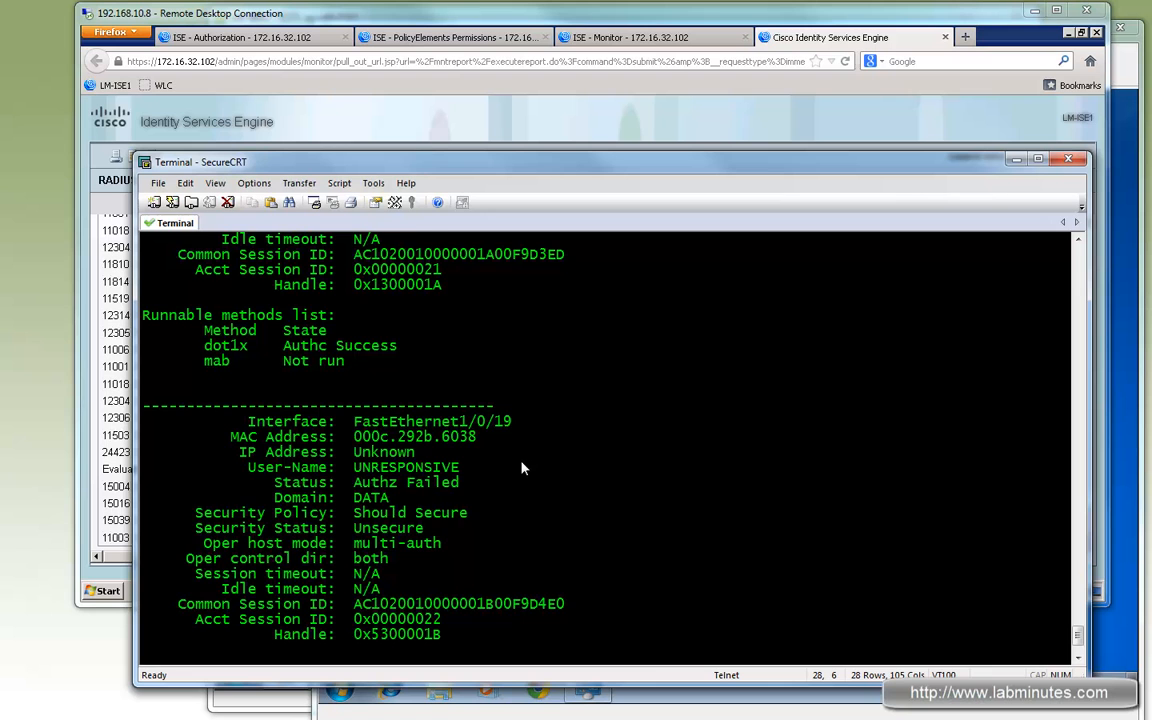
{"action": "scroll", "coordinate": [521, 466], "scroll_direction": "up", "scroll_amount": 3}
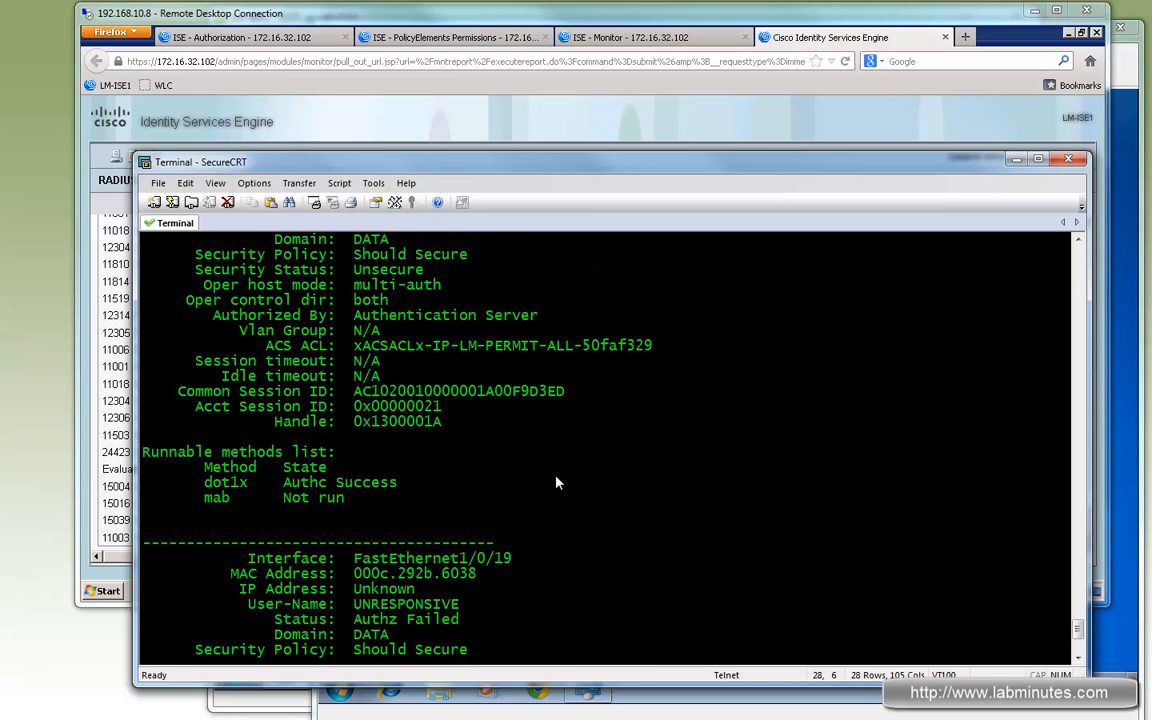
{"action": "scroll", "coordinate": [557, 483], "scroll_direction": "up", "scroll_amount": 2}
{"action": "scroll", "coordinate": [421, 290], "scroll_direction": "up", "scroll_amount": 1}
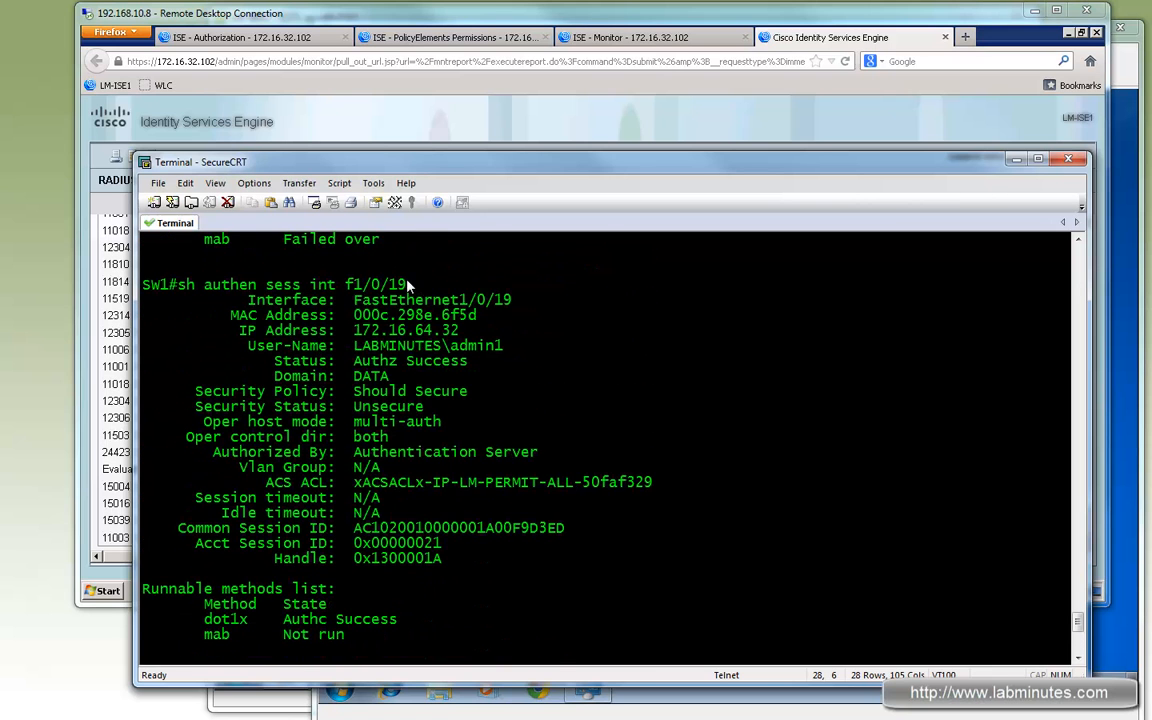
{"action": "left_click_drag", "start_coordinate": [355, 316], "coordinate": [415, 482]}
{"action": "left_click_drag", "start_coordinate": [265, 527], "coordinate": [397, 619]}
{"action": "scroll", "coordinate": [427, 557], "scroll_direction": "down", "scroll_amount": 6}
{"action": "scroll", "coordinate": [427, 557], "scroll_direction": "down", "scroll_amount": 2}
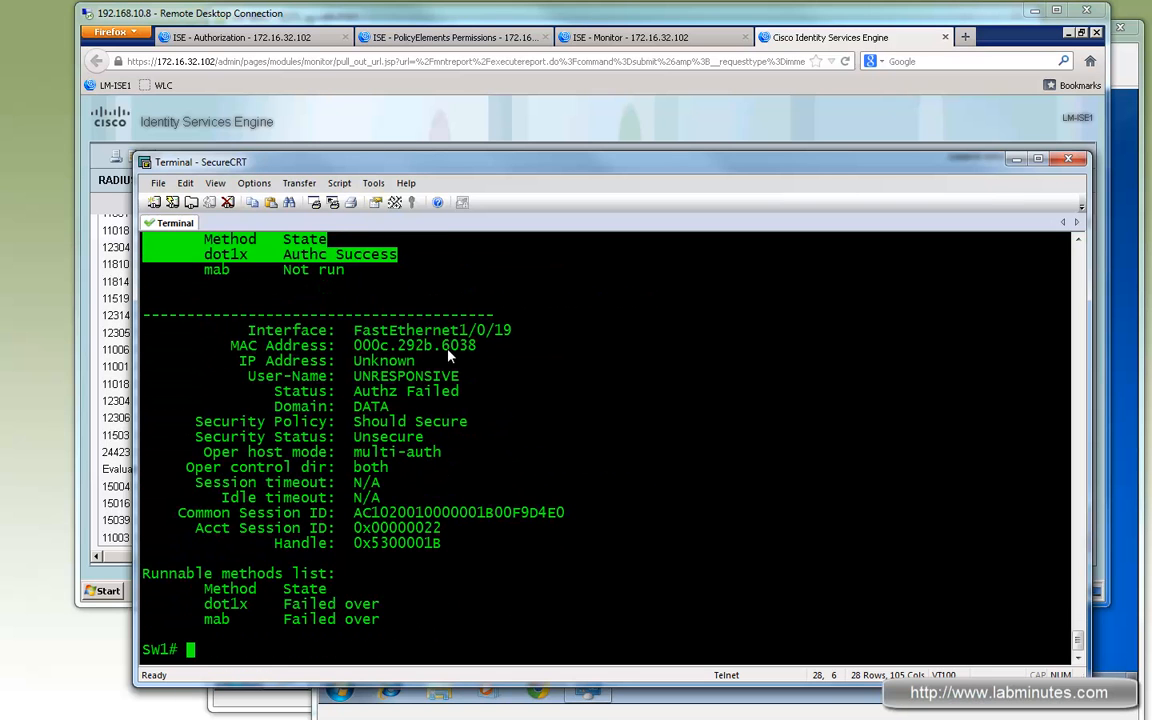
{"action": "left_click_drag", "start_coordinate": [478, 345], "coordinate": [354, 348]}
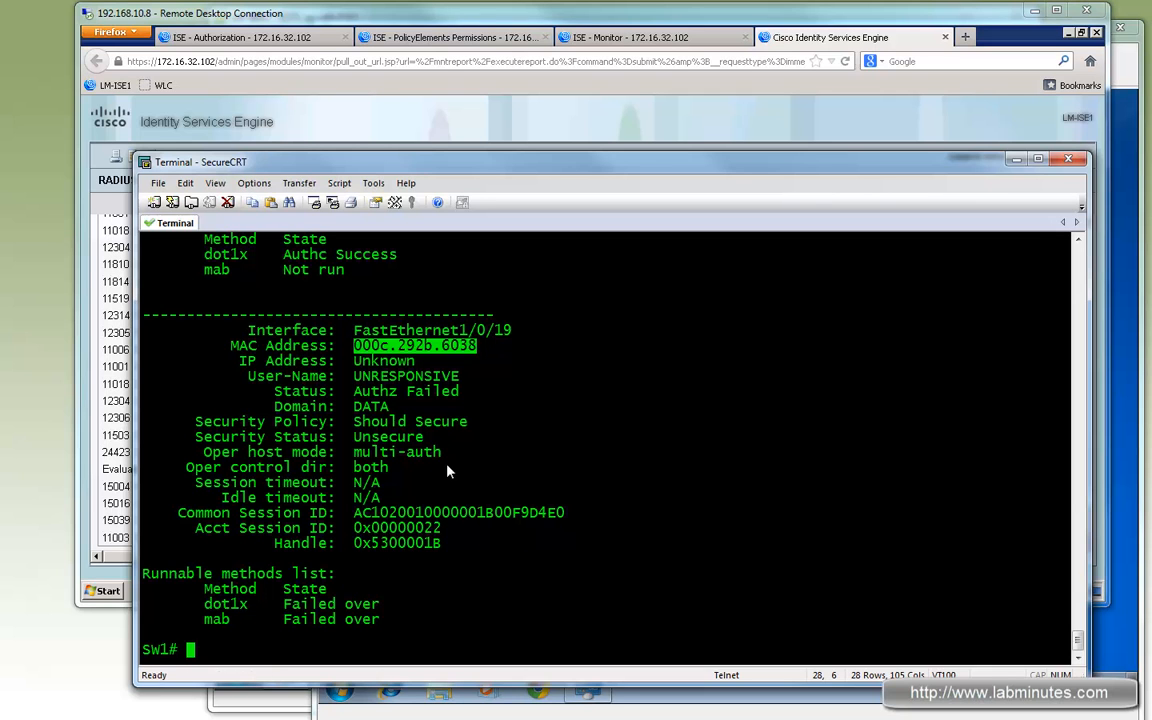
{"action": "left_click_drag", "start_coordinate": [447, 467], "coordinate": [274, 376]}
{"action": "left_click_drag", "start_coordinate": [484, 482], "coordinate": [244, 421]}
{"action": "left_click_drag", "start_coordinate": [449, 452], "coordinate": [353, 454]}
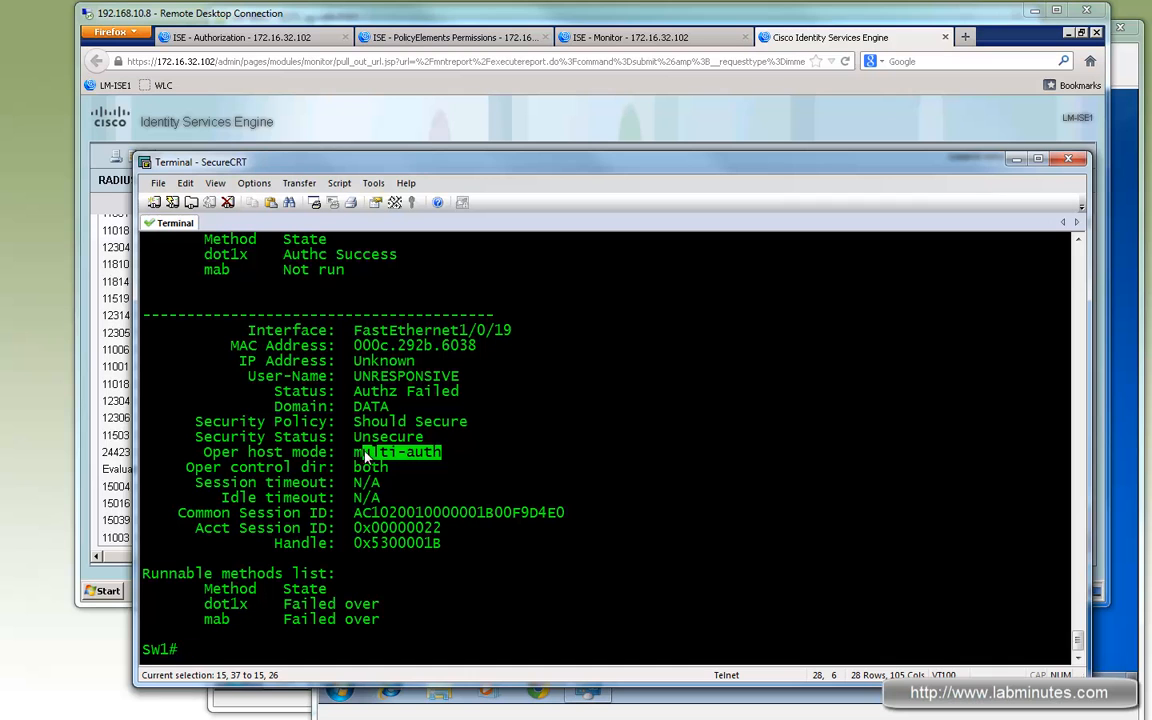
{"action": "left_click_drag", "start_coordinate": [480, 346], "coordinate": [357, 347]}
{"action": "left_click_drag", "start_coordinate": [454, 543], "coordinate": [222, 377]}
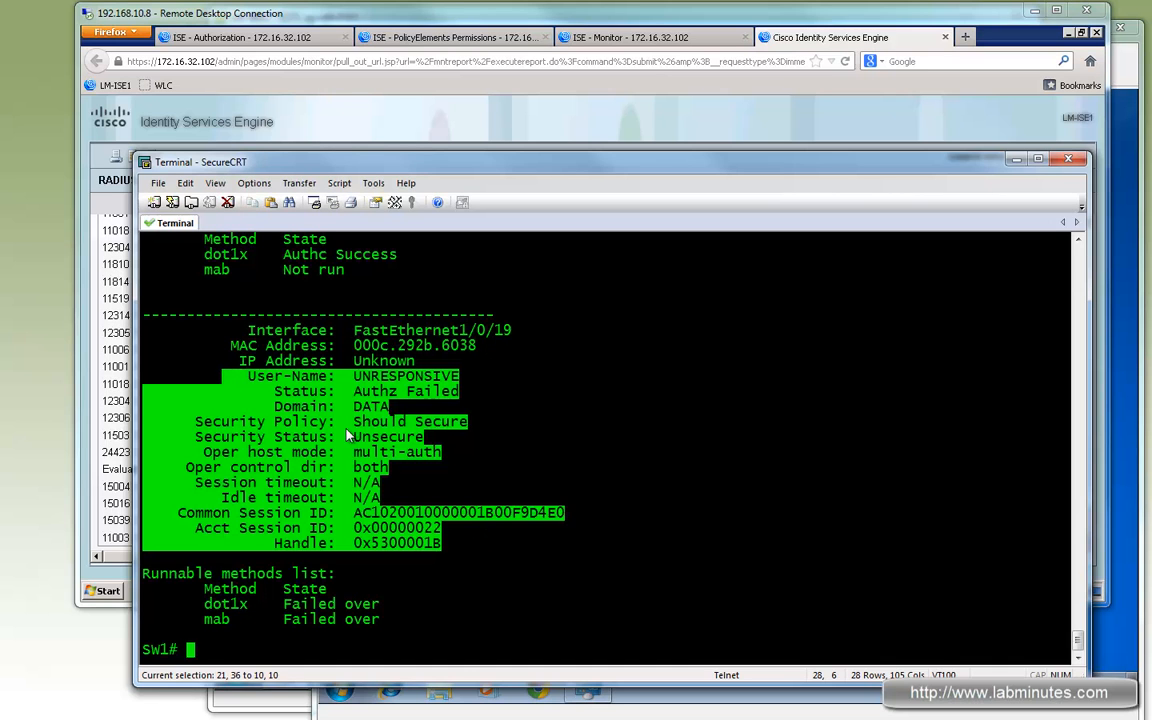
{"action": "left_click_drag", "start_coordinate": [500, 512], "coordinate": [262, 422]}
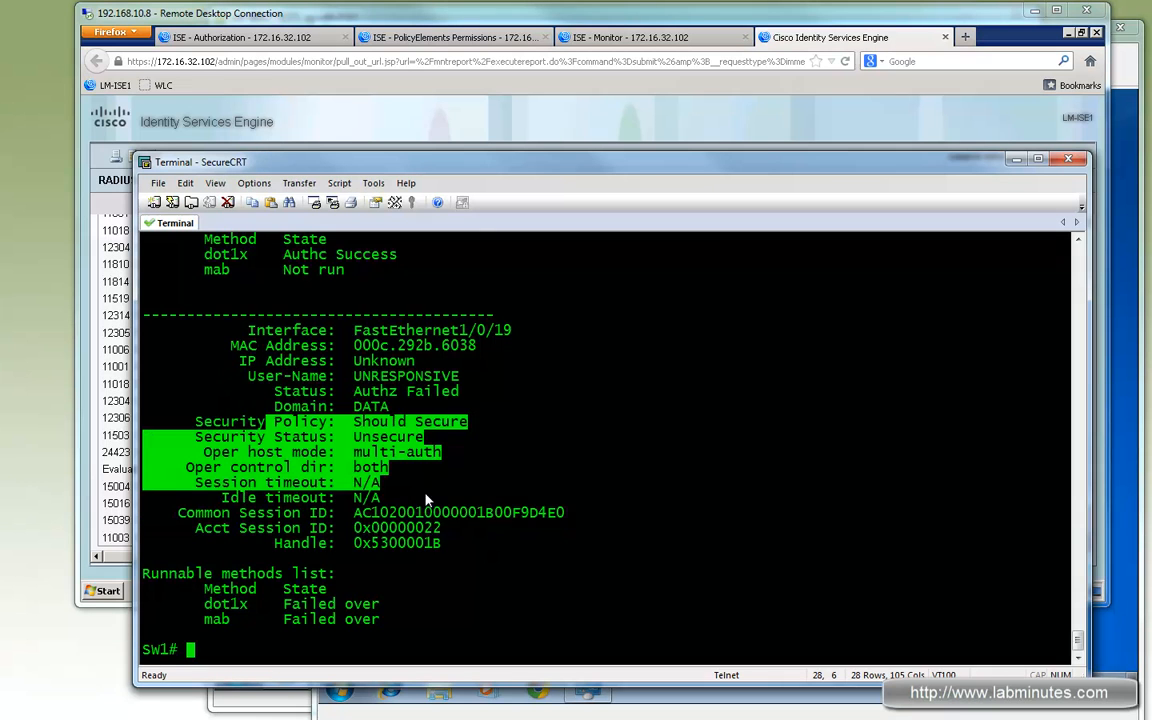
- Compare the successful and failed f1/0/19 sessions' security policy, host mode and timeout fields in the switch output
{"action": "scroll", "coordinate": [426, 353], "scroll_direction": "up", "scroll_amount": 8}
{"action": "left_click_drag", "start_coordinate": [248, 376], "coordinate": [511, 512]}
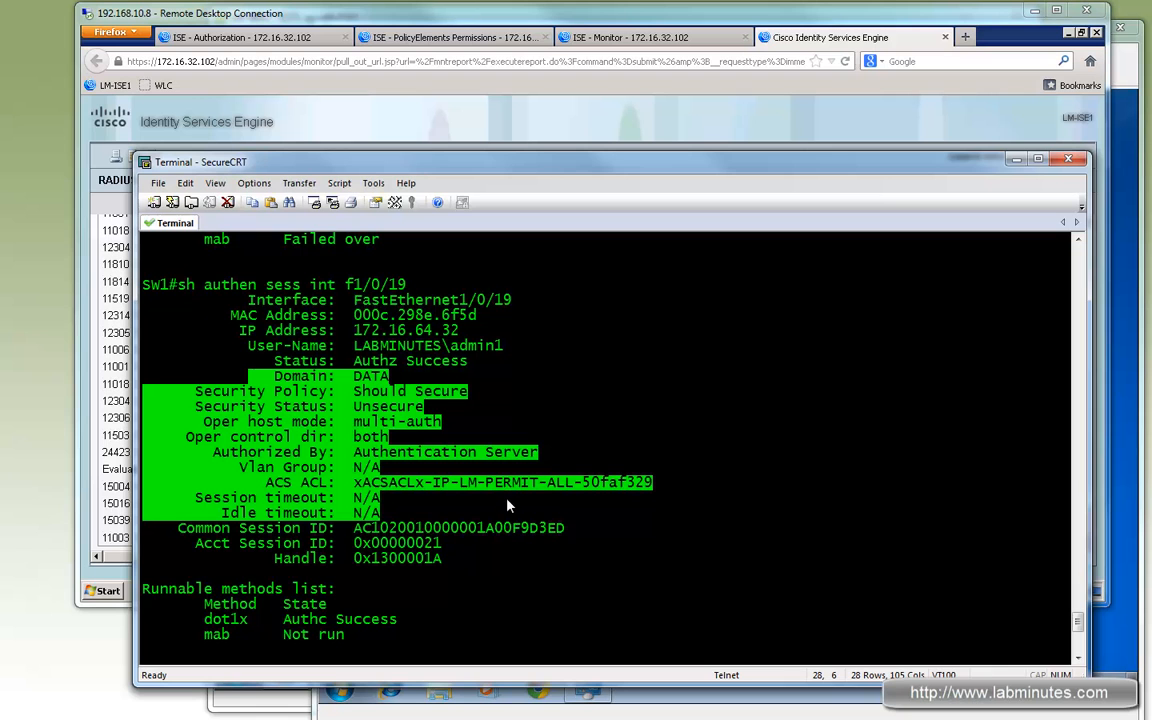
{"action": "scroll", "coordinate": [522, 530], "scroll_direction": "down", "scroll_amount": 8}
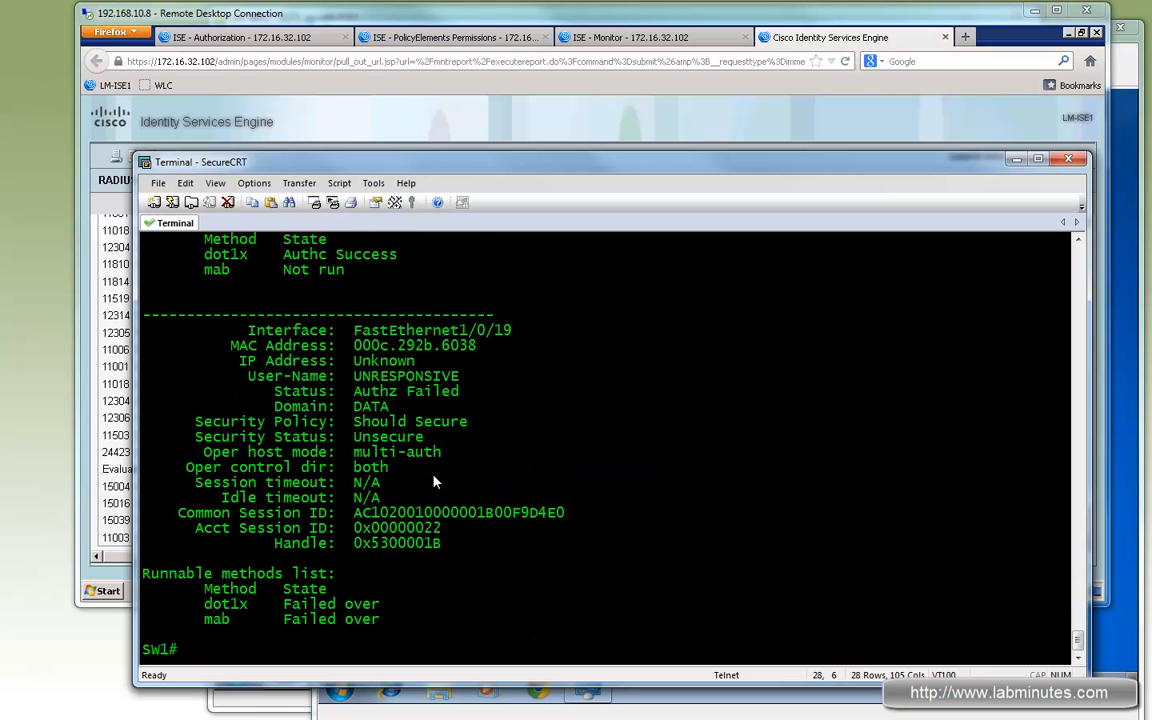
{"action": "left_click_drag", "start_coordinate": [385, 497], "coordinate": [304, 419]}
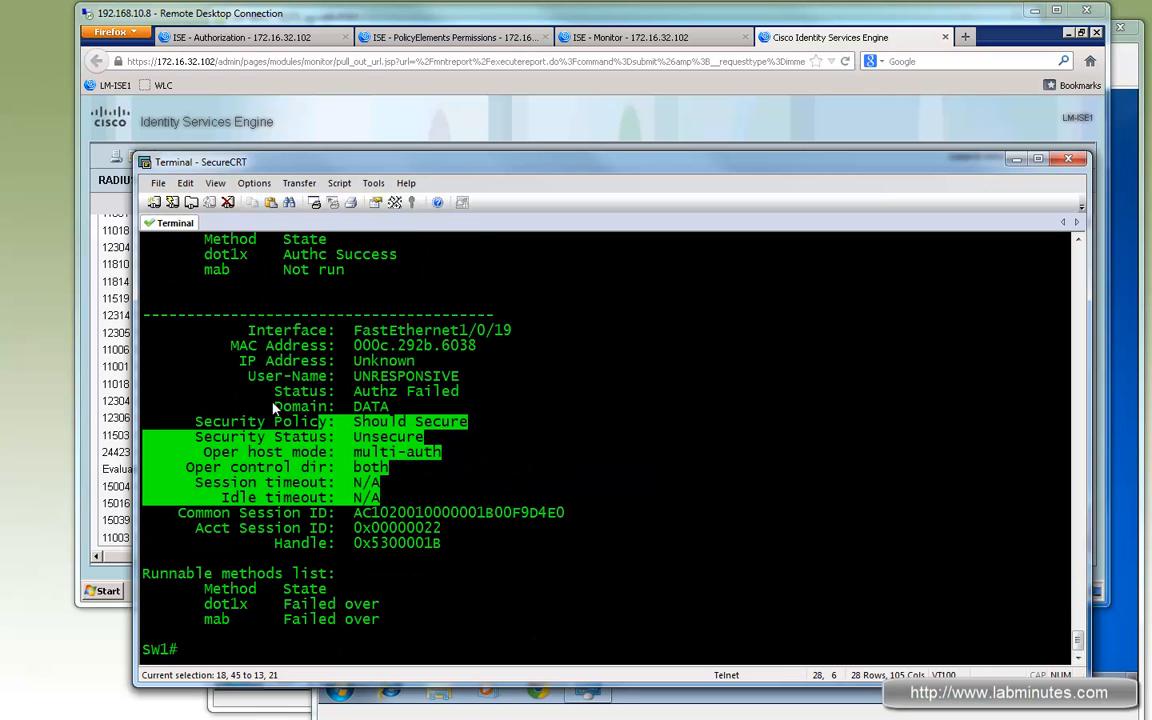
- Open the advanced settings of the AD1 Active Directory external identity source
{"action": "left_click", "coordinate": [809, 14]}
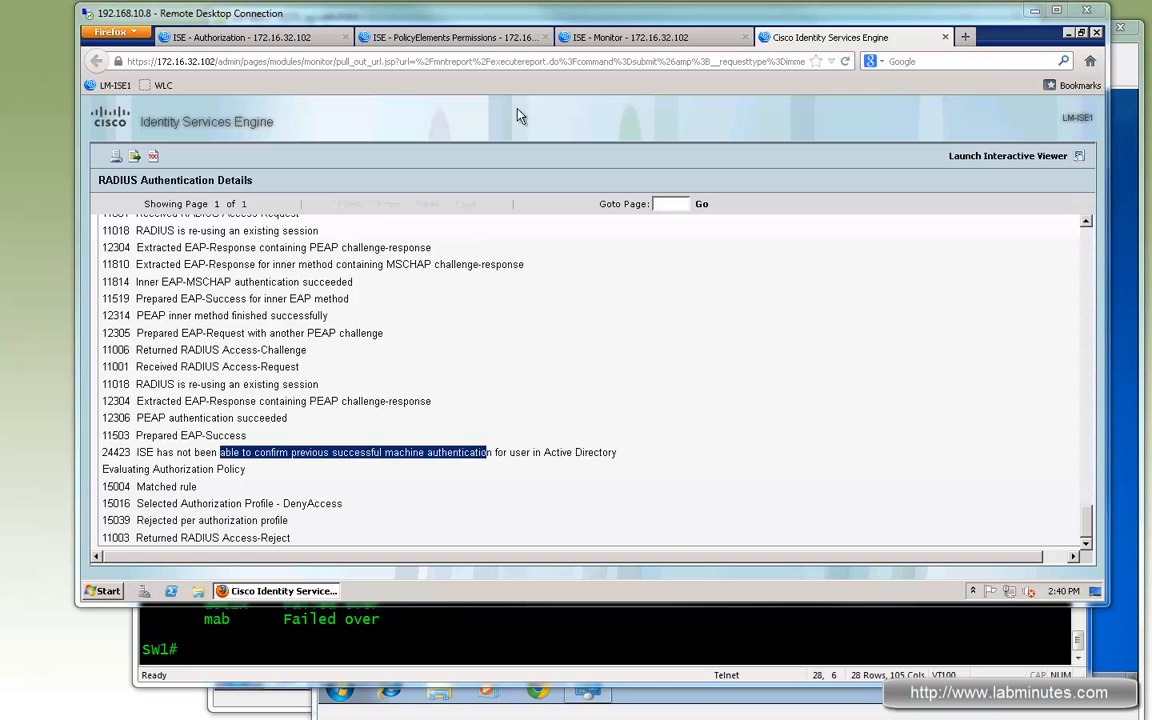
{"action": "left_click", "coordinate": [477, 44]}
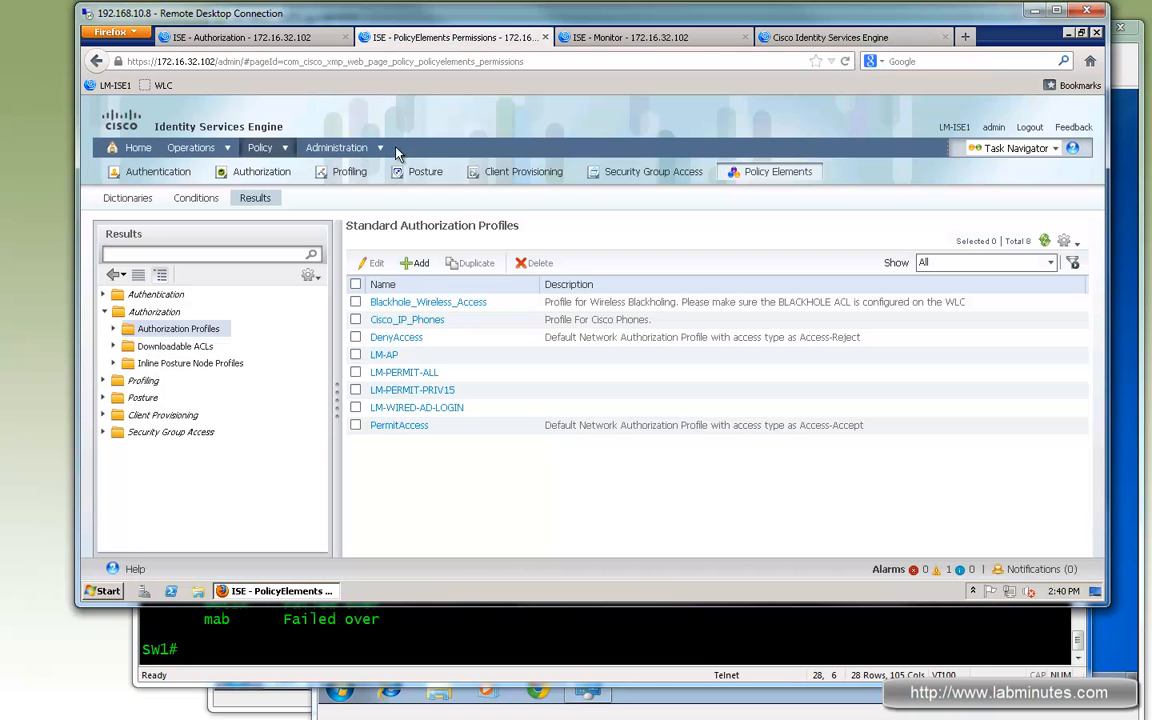
{"action": "mouse_move", "coordinate": [352, 148]}
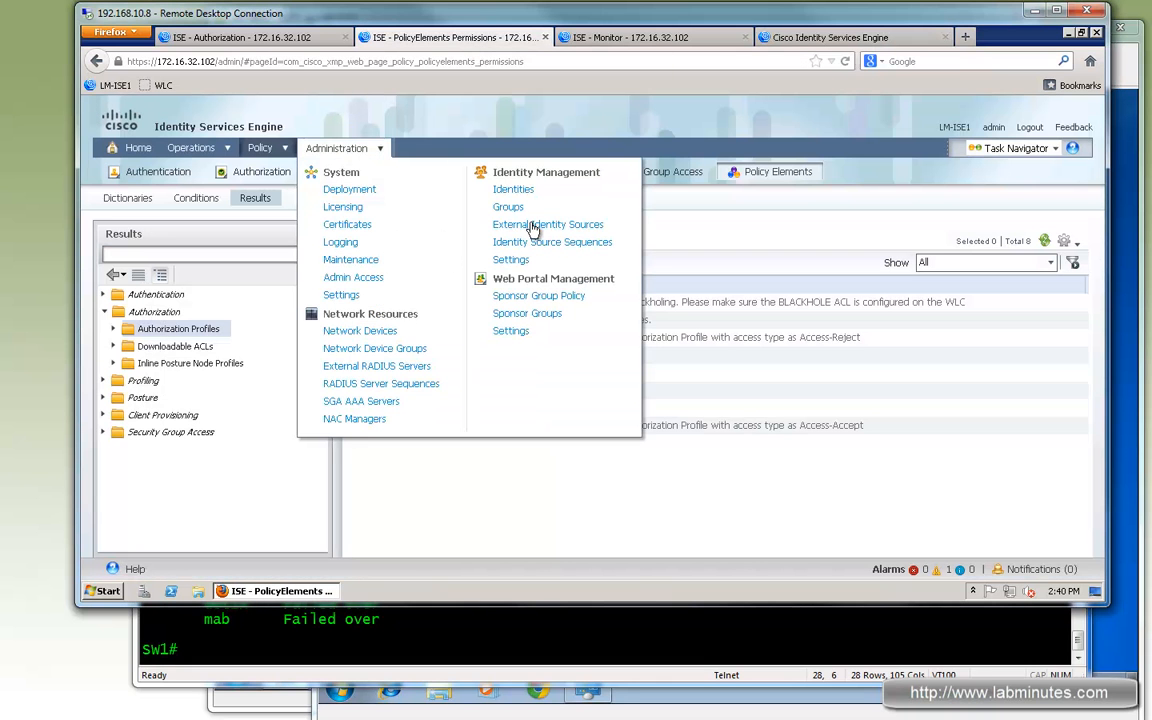
{"action": "left_click", "coordinate": [536, 230]}
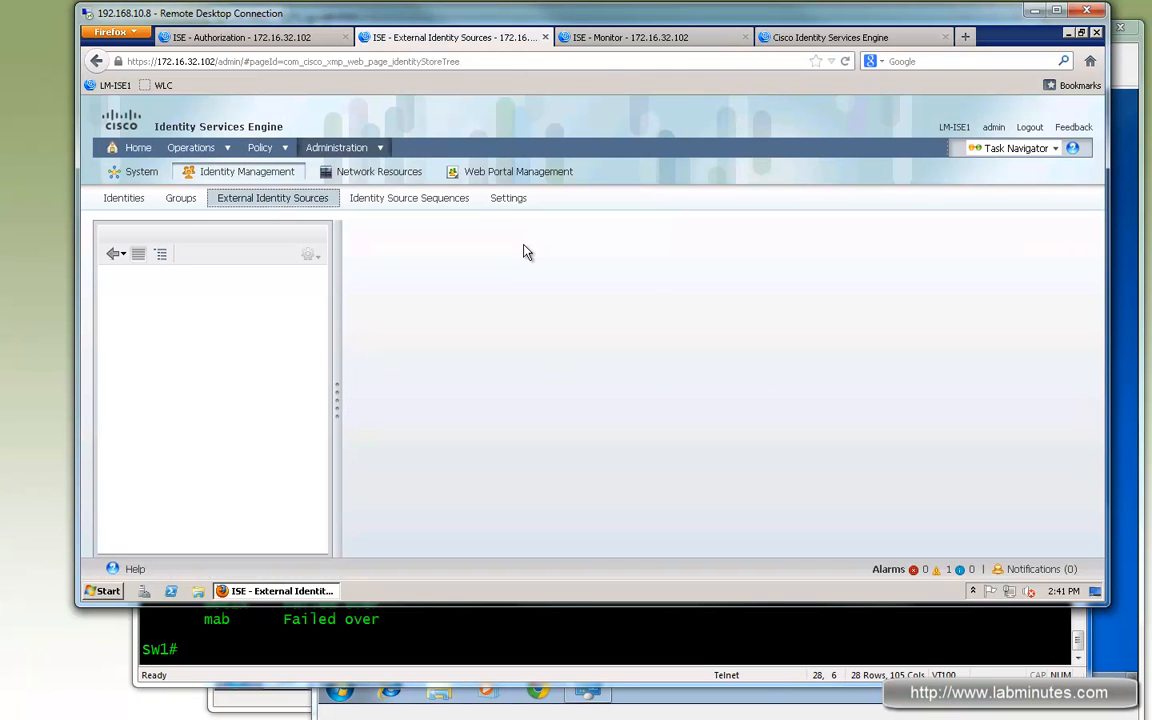
{"action": "left_click", "coordinate": [160, 296]}
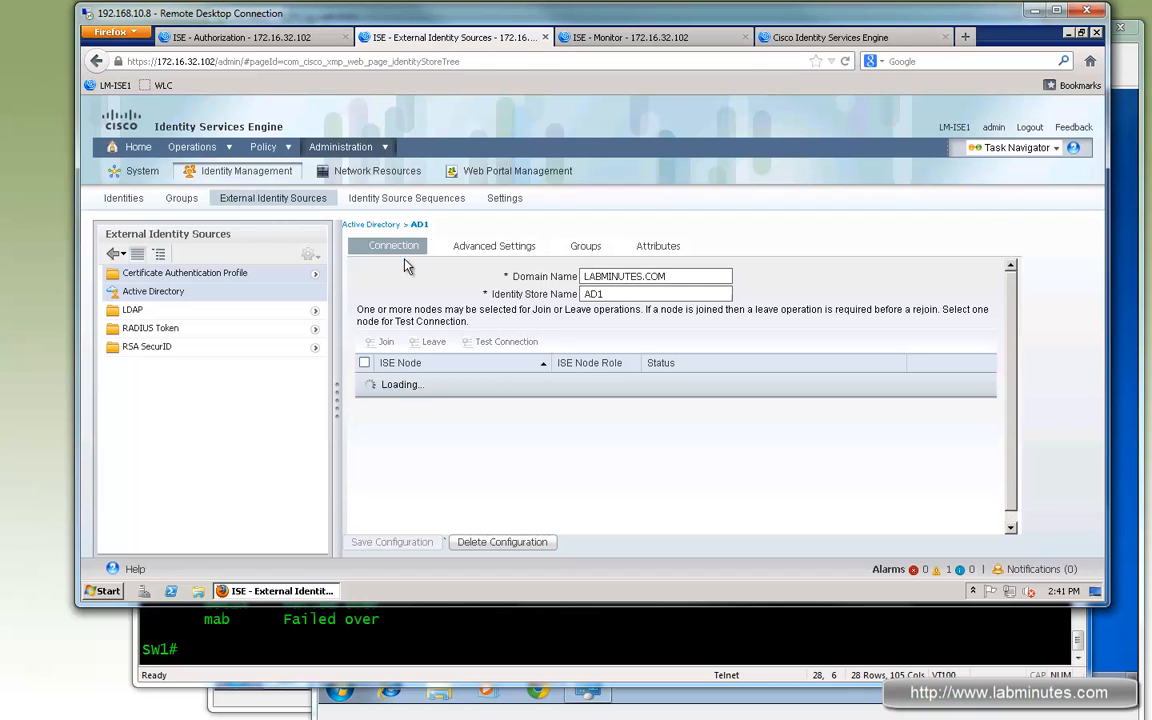
{"action": "left_click", "coordinate": [501, 248]}
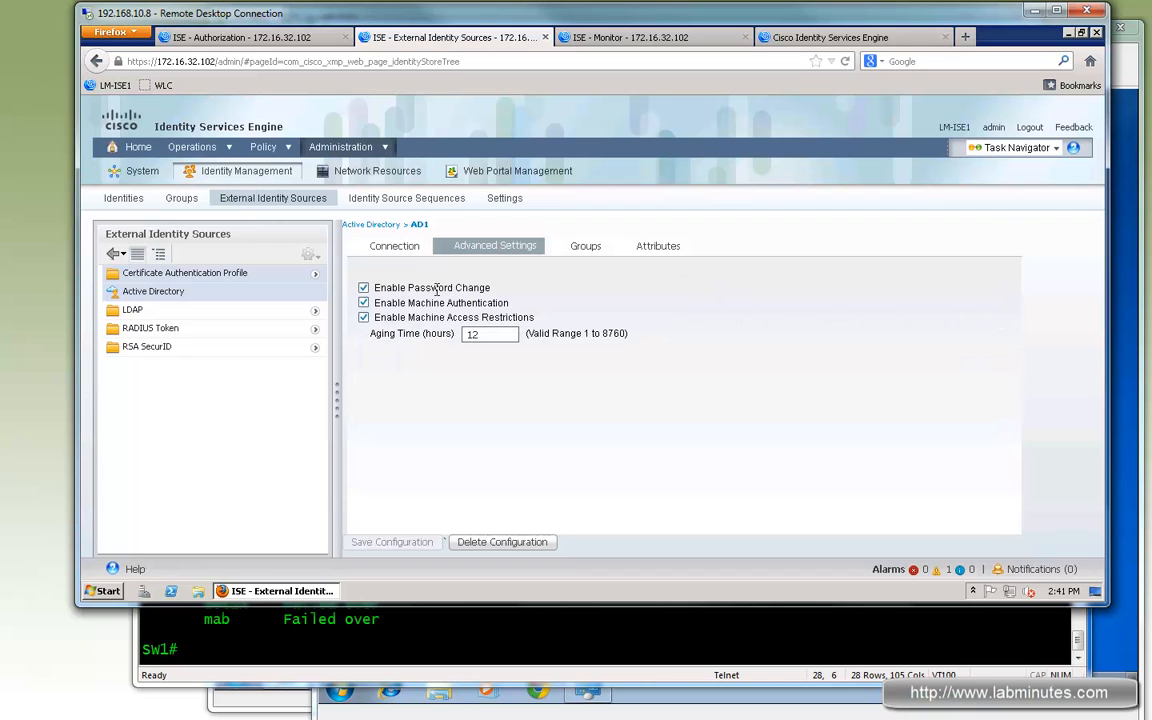
- Examine the machine authentication, machine access restrictions and aging time settings of the AD1 identity source
{"action": "left_click_drag", "start_coordinate": [488, 303], "coordinate": [386, 304]}
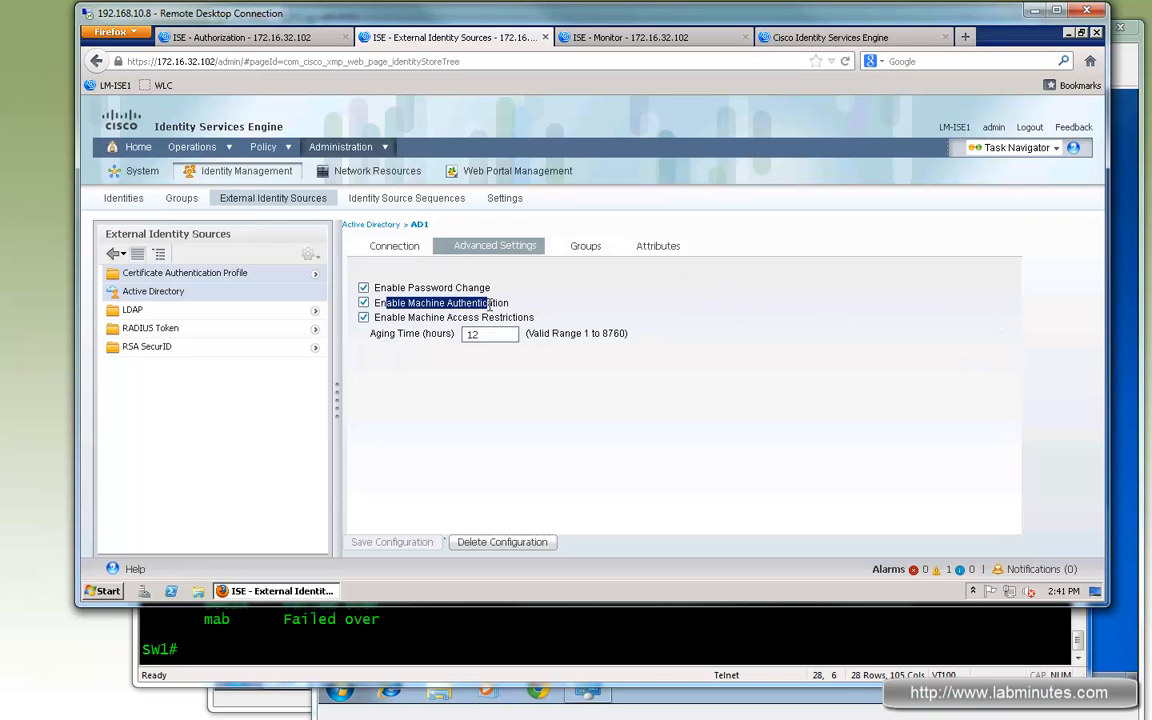
{"action": "mouse_move", "coordinate": [375, 303]}
{"action": "left_mouse_down"}
{"action": "mouse_move", "coordinate": [483, 302]}
{"action": "mouse_move", "coordinate": [388, 321]}
{"action": "left_mouse_up"}
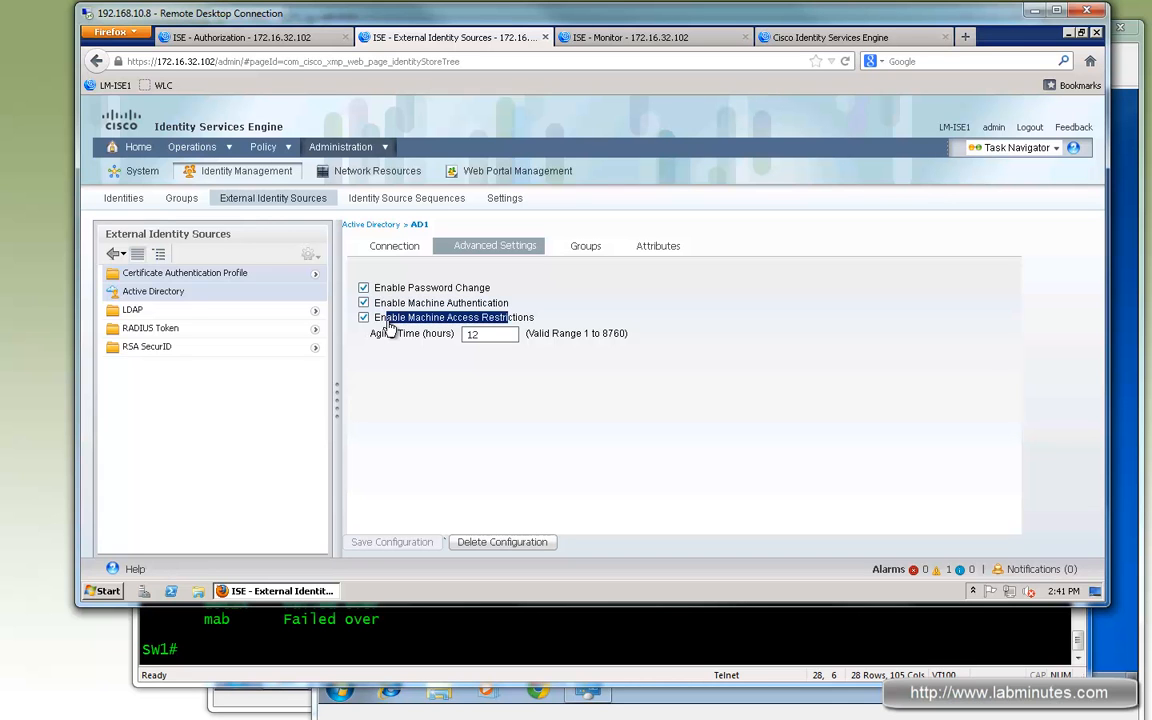
{"action": "left_click_drag", "start_coordinate": [392, 321], "coordinate": [392, 323]}
{"action": "mouse_move", "coordinate": [384, 334]}
{"action": "left_mouse_down"}
{"action": "mouse_move", "coordinate": [441, 337]}
{"action": "mouse_move", "coordinate": [385, 333]}
{"action": "left_mouse_up"}
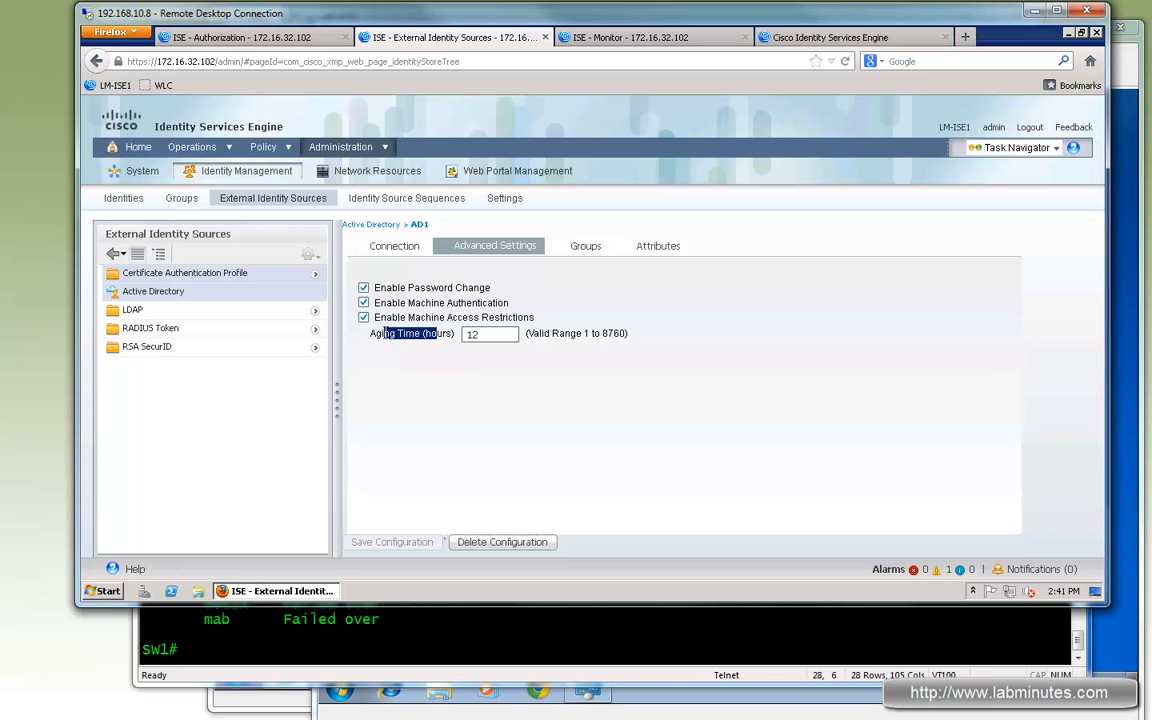
{"action": "left_click", "coordinate": [478, 333]}
{"action": "left_click_drag", "start_coordinate": [478, 334], "coordinate": [463, 333]}
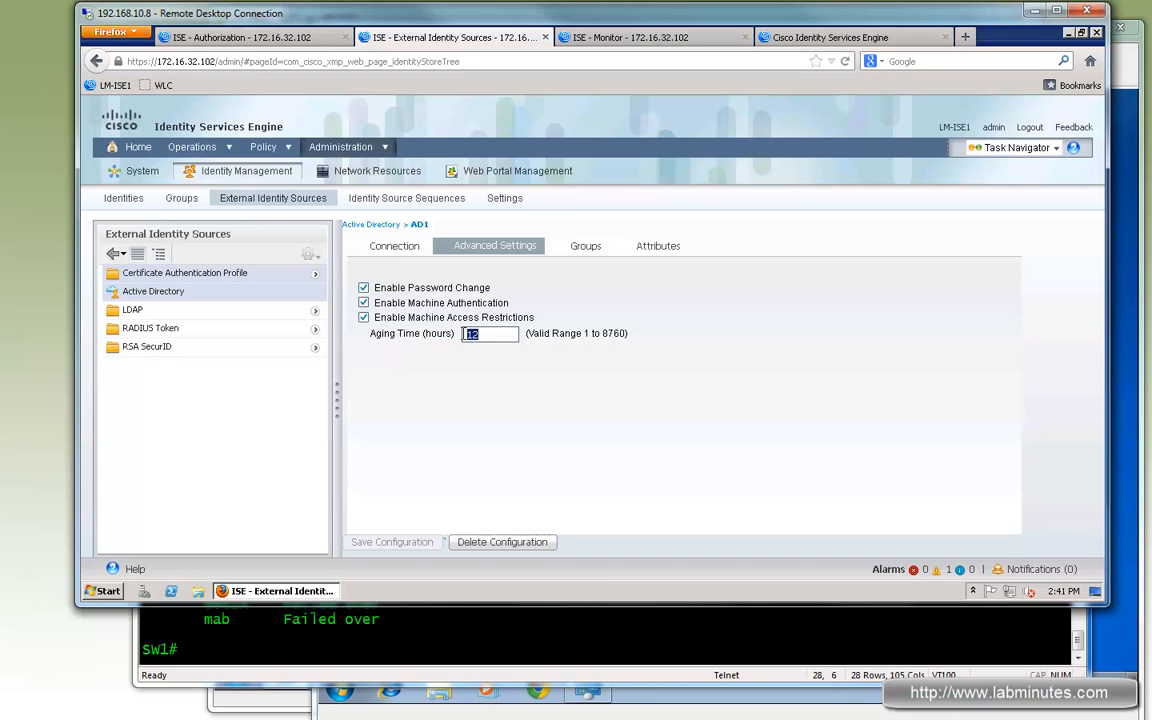
{"action": "left_click_drag", "start_coordinate": [606, 333], "coordinate": [541, 333]}
{"action": "left_click_drag", "start_coordinate": [614, 333], "coordinate": [460, 333]}
{"action": "left_click_drag", "start_coordinate": [437, 333], "coordinate": [384, 333]}
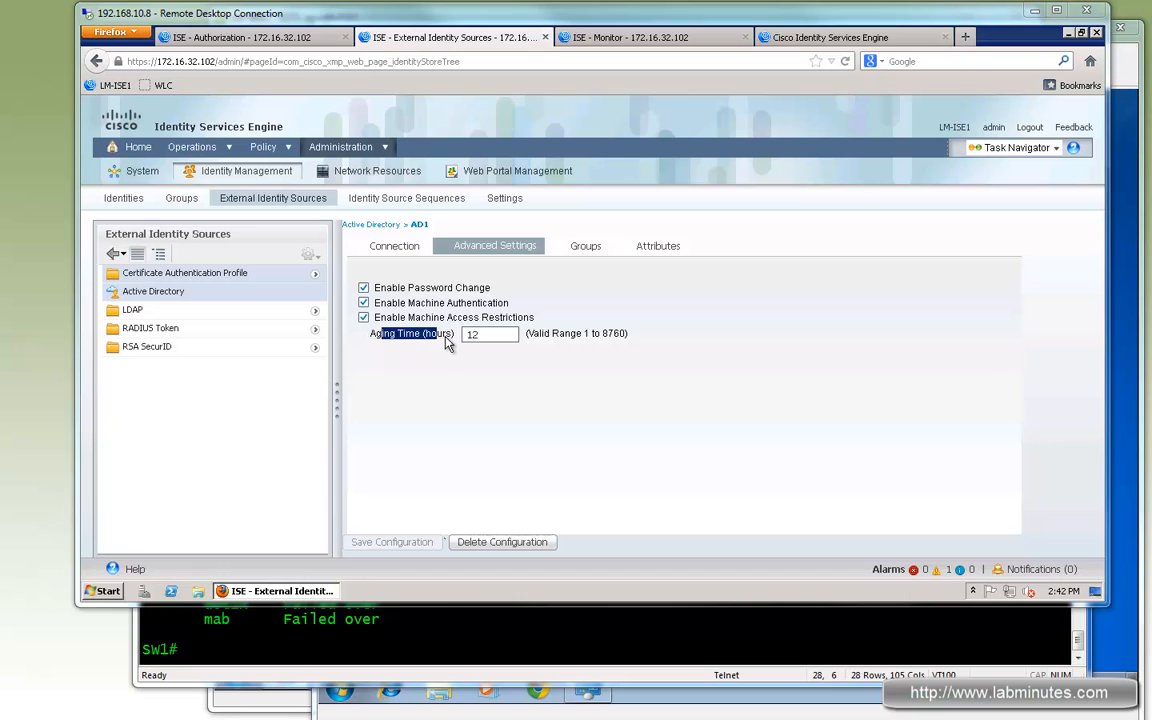
{"action": "left_click_drag", "start_coordinate": [443, 335], "coordinate": [381, 336]}
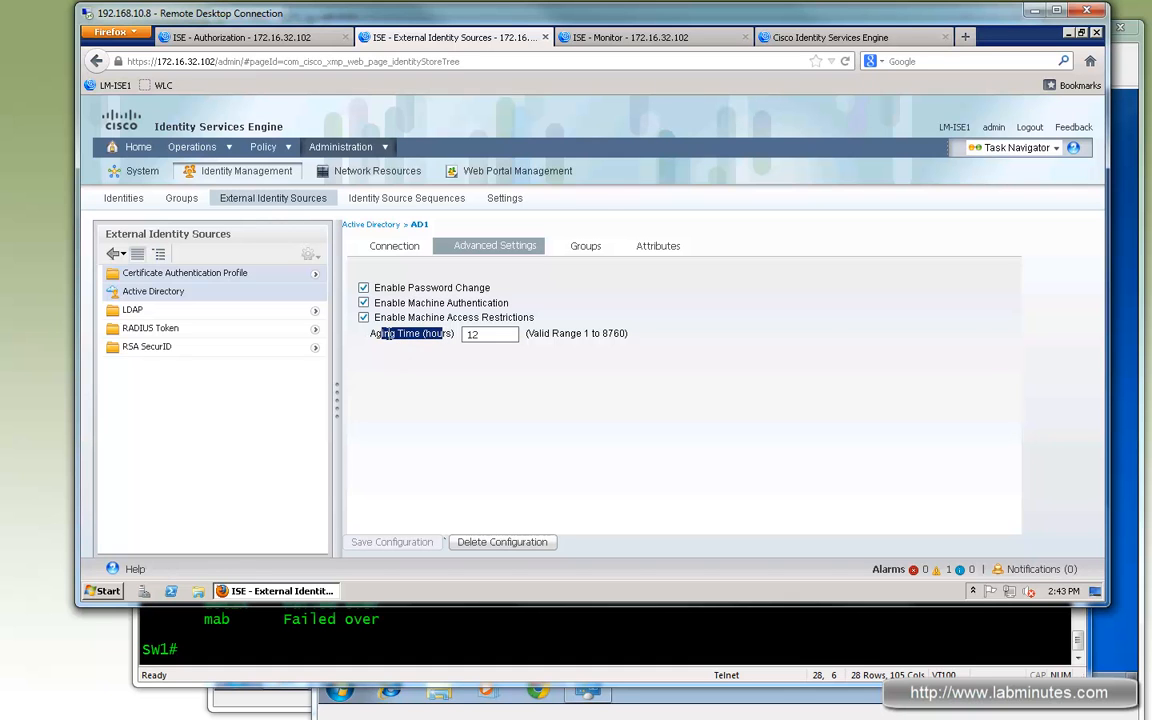
{"action": "left_click_drag", "start_coordinate": [441, 334], "coordinate": [438, 337]}
{"action": "left_click", "coordinate": [486, 372]}
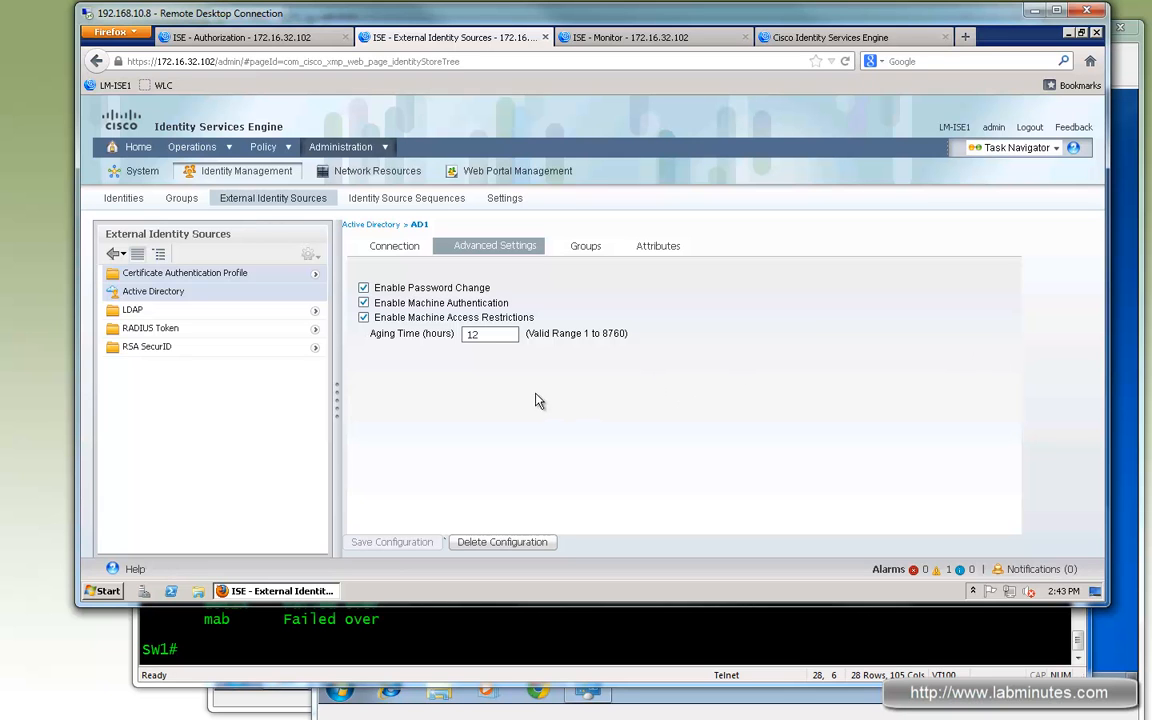